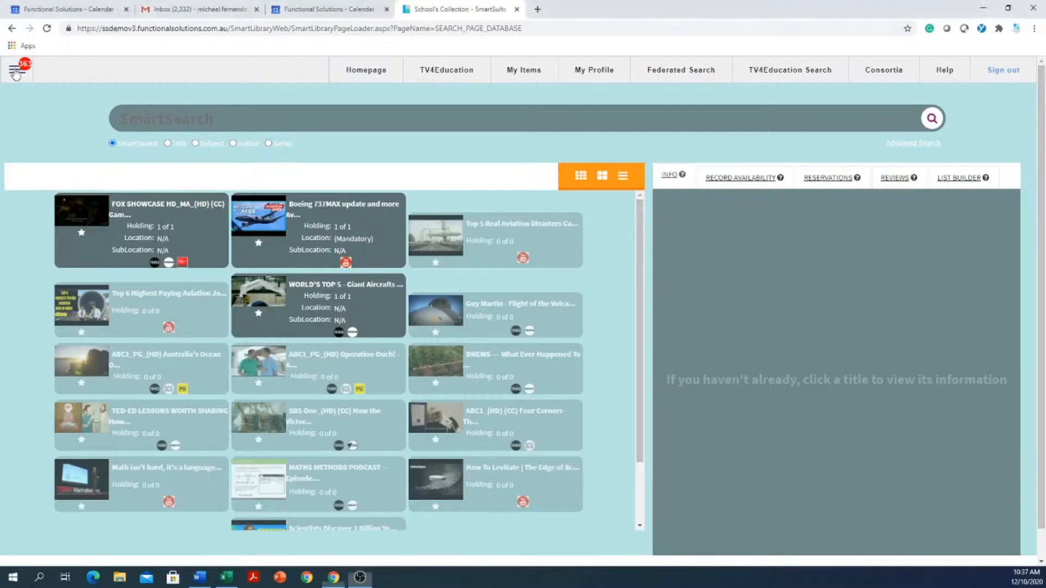
- Open the Authority Editor from the configuration options and list the Homeroom authority entries
{"action": "left_click", "coordinate": [16, 71]}
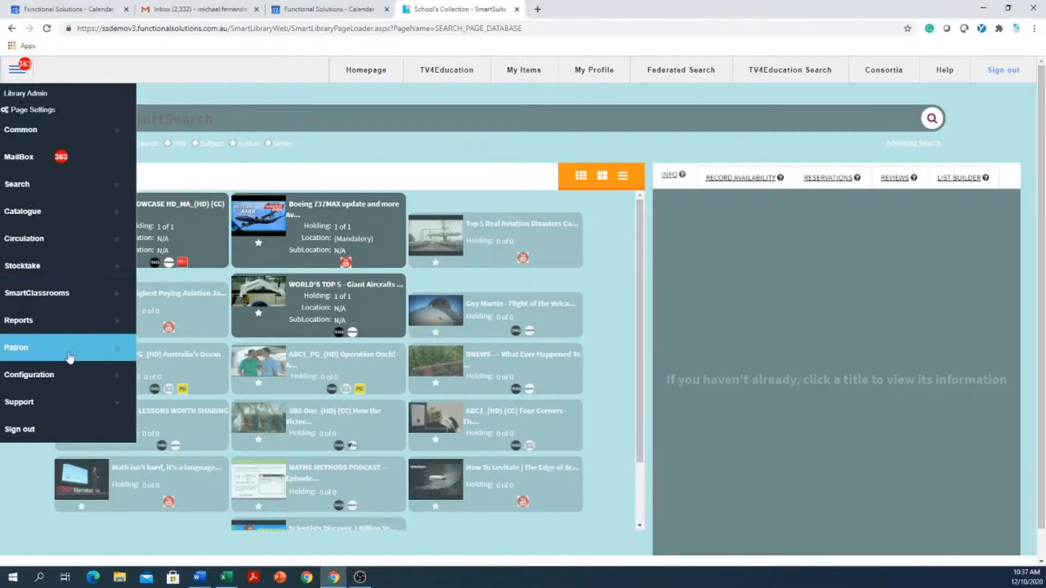
{"action": "left_click", "coordinate": [60, 383]}
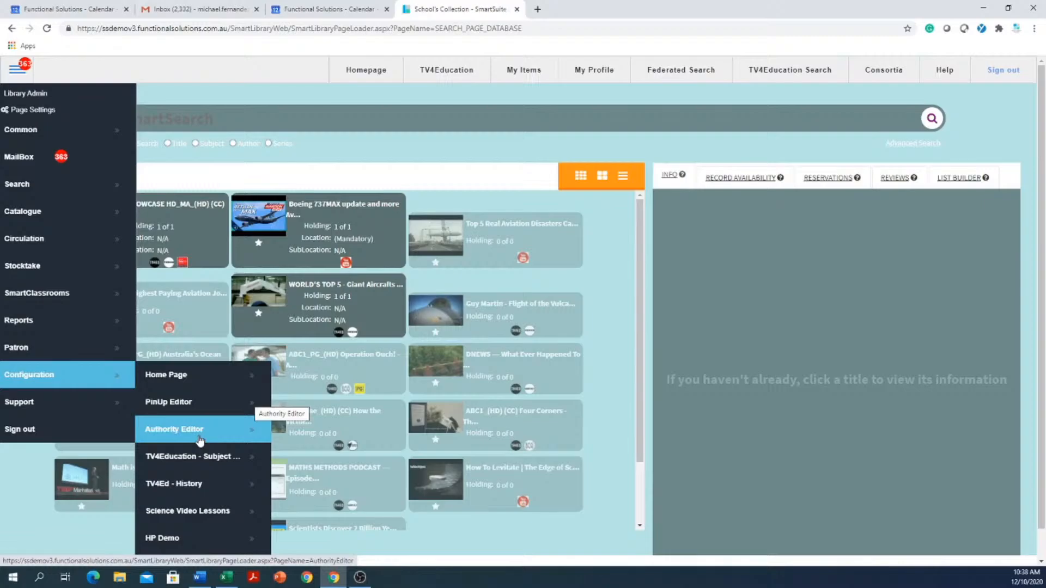
{"action": "left_click", "coordinate": [201, 440]}
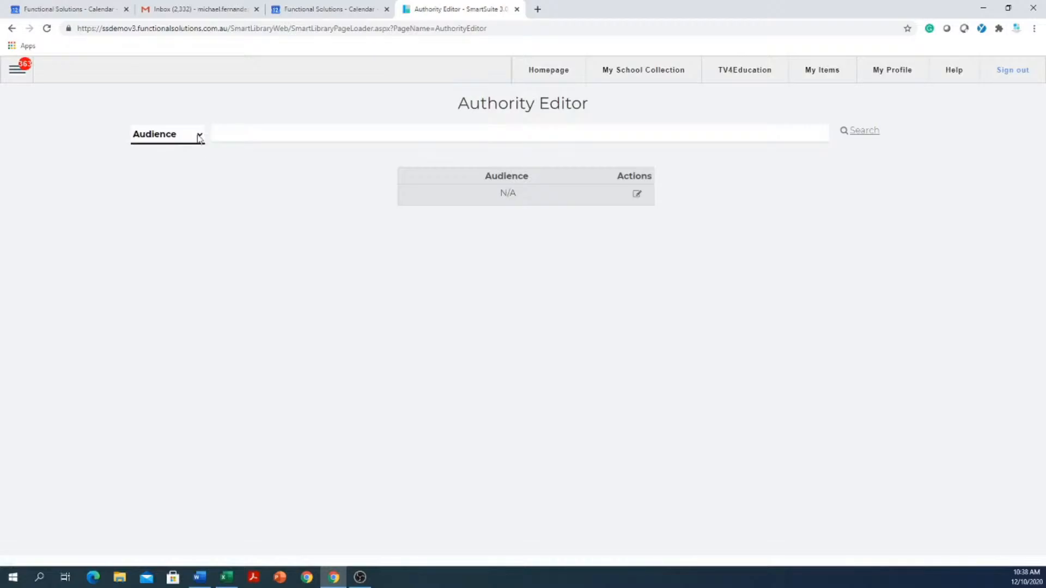
{"action": "left_click", "coordinate": [200, 136]}
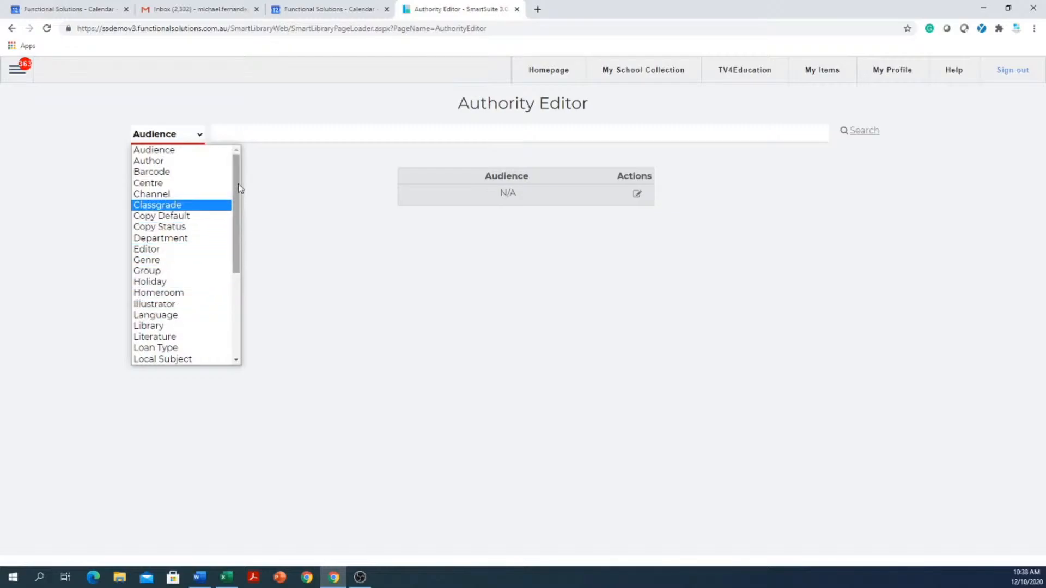
{"action": "left_click_drag", "start_coordinate": [237, 188], "coordinate": [265, 163]}
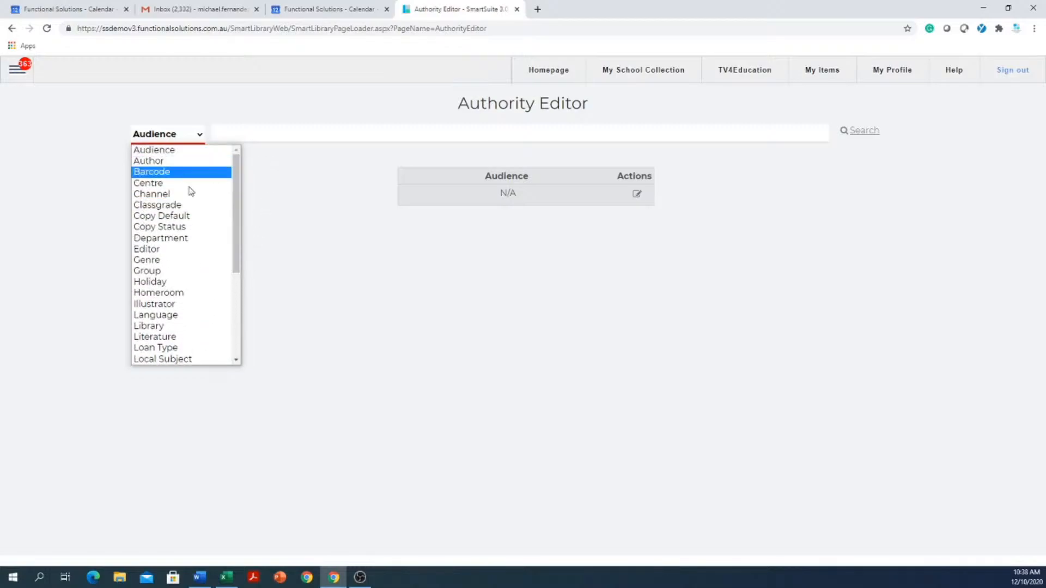
{"action": "left_click", "coordinate": [165, 294]}
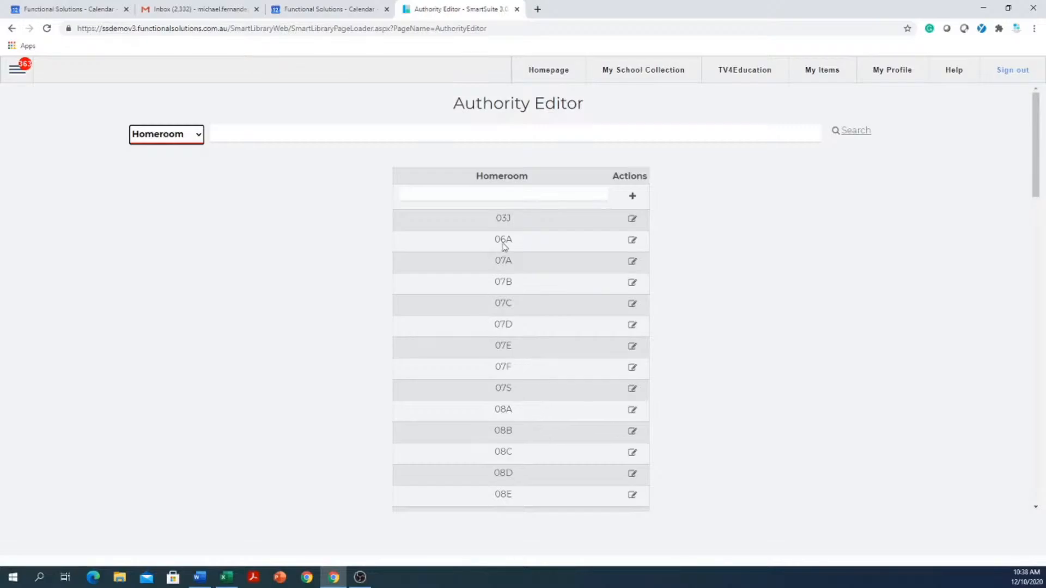
- Add a homeroom entry made of the teacher's first name followed by "class group"
{"action": "left_click", "coordinate": [525, 194]}
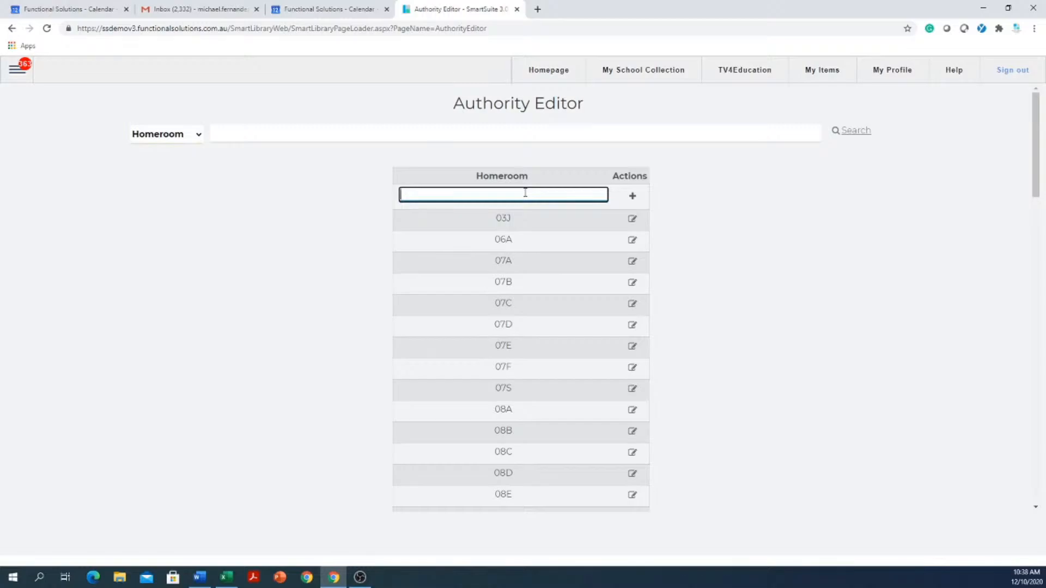
{"action": "type", "text": "Mikes class group"}
{"action": "left_click", "coordinate": [613, 204]}
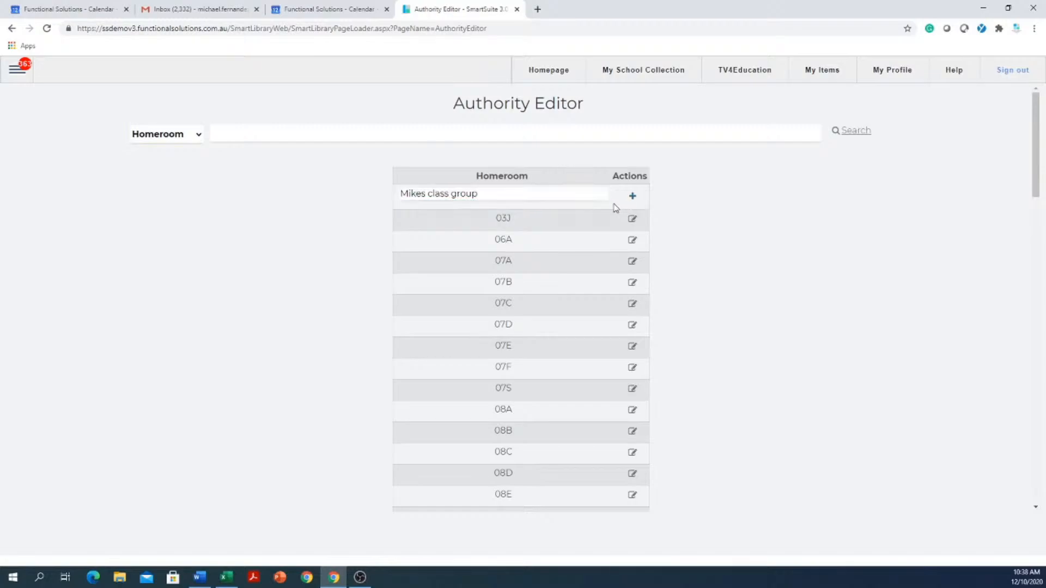
{"action": "left_click", "coordinate": [633, 198]}
- Delete the newly added teacher's class group entry from the homeroom list
{"action": "scroll", "coordinate": [531, 227], "scroll_direction": "down", "scroll_amount": 9}
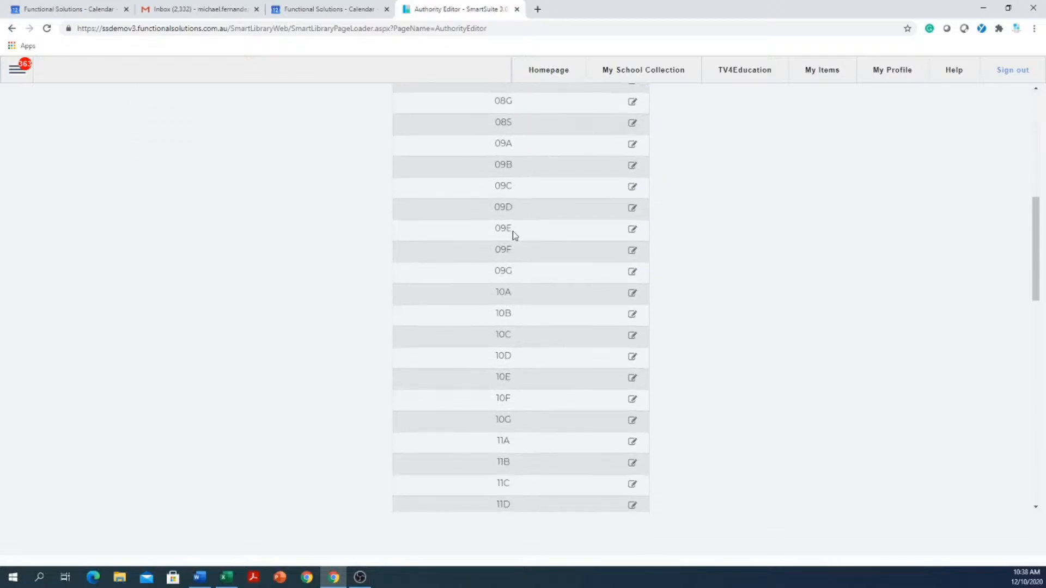
{"action": "scroll", "coordinate": [512, 231], "scroll_direction": "down", "scroll_amount": 12}
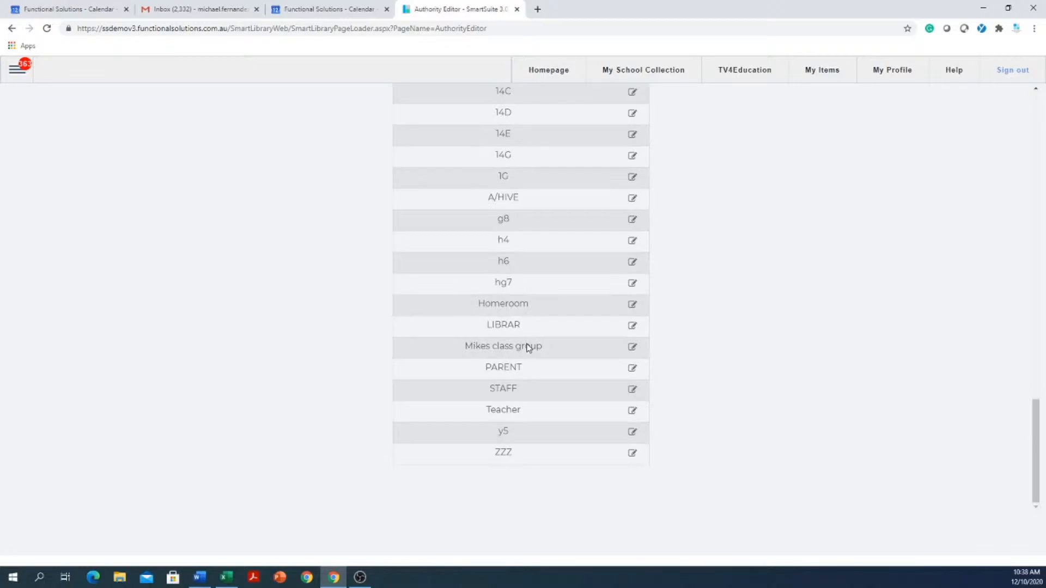
{"action": "left_click", "coordinate": [632, 348]}
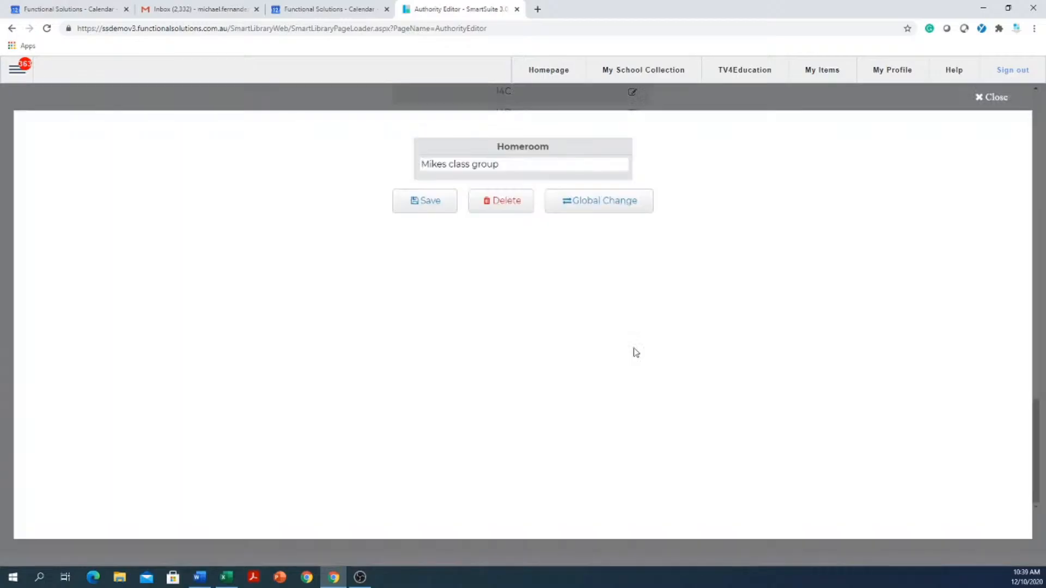
{"action": "left_click", "coordinate": [567, 165]}
{"action": "left_click_drag", "start_coordinate": [509, 167], "coordinate": [372, 188]}
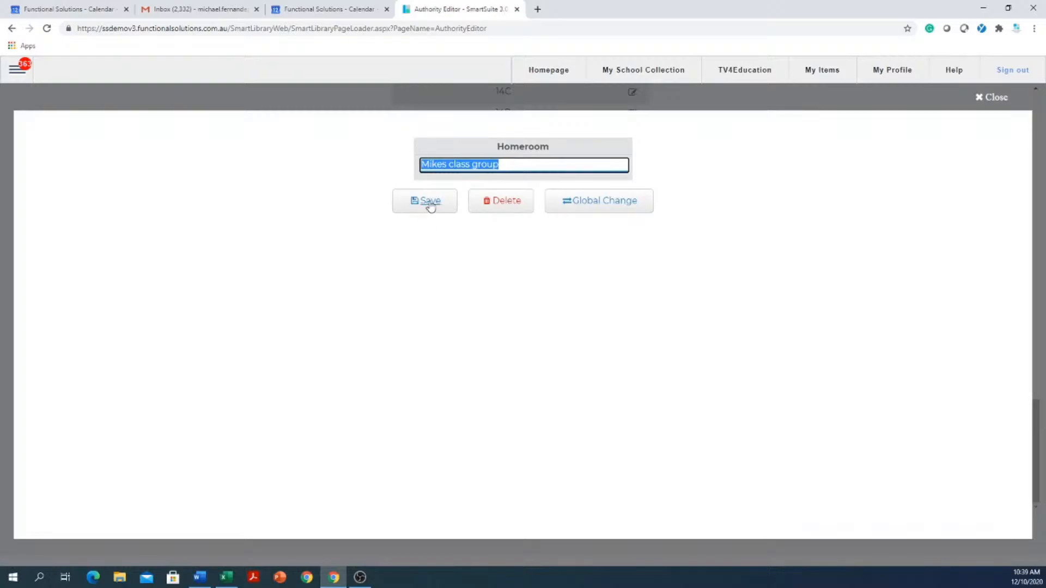
{"action": "left_click", "coordinate": [507, 206]}
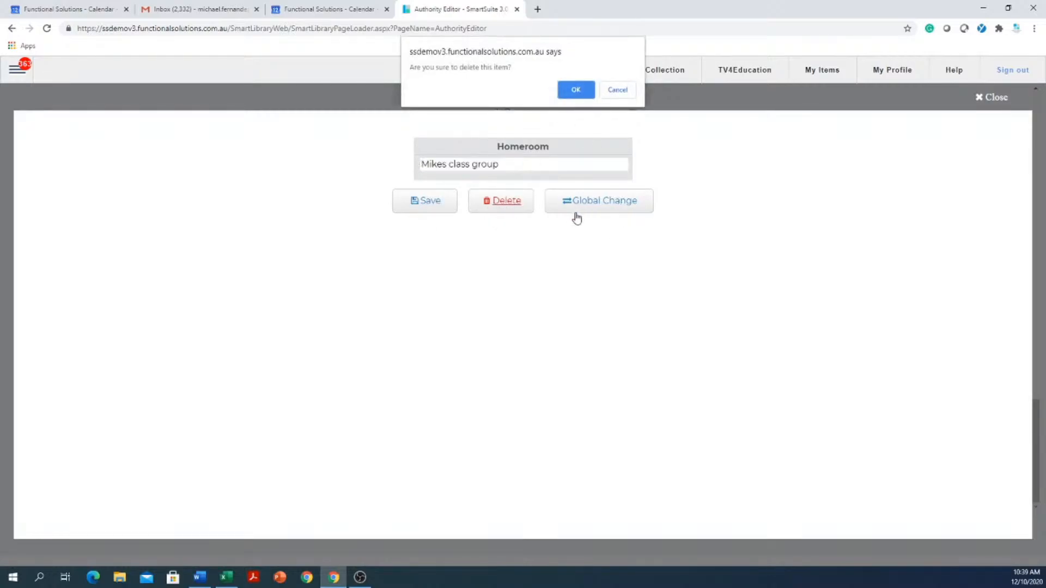
{"action": "left_click", "coordinate": [576, 90]}
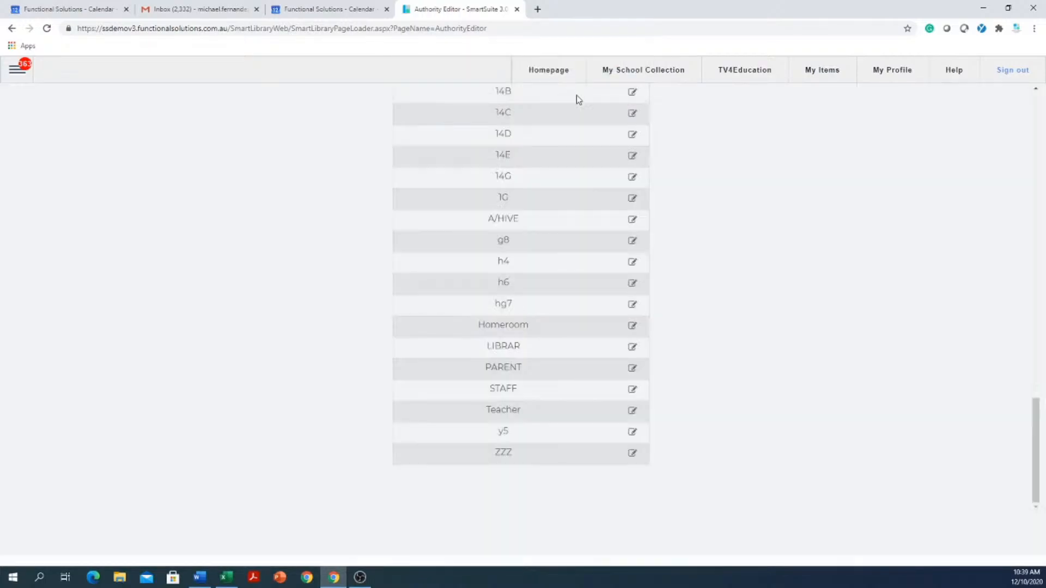
- Go to My School Collection, reopen the Authority Editor and list the Classgrade entries
{"action": "scroll", "coordinate": [543, 198], "scroll_direction": "up", "scroll_amount": 10}
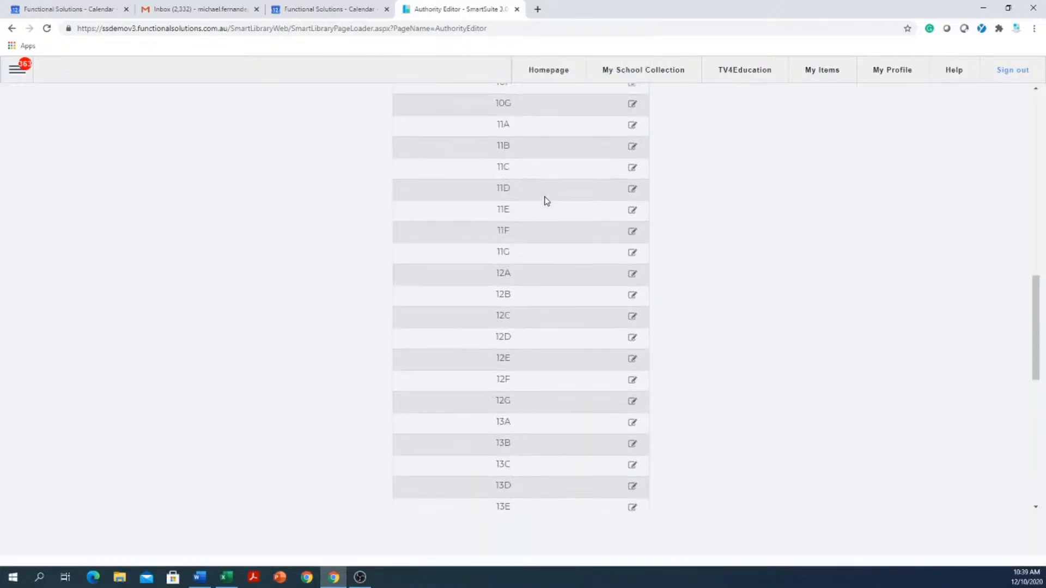
{"action": "scroll", "coordinate": [543, 199], "scroll_direction": "up", "scroll_amount": 15}
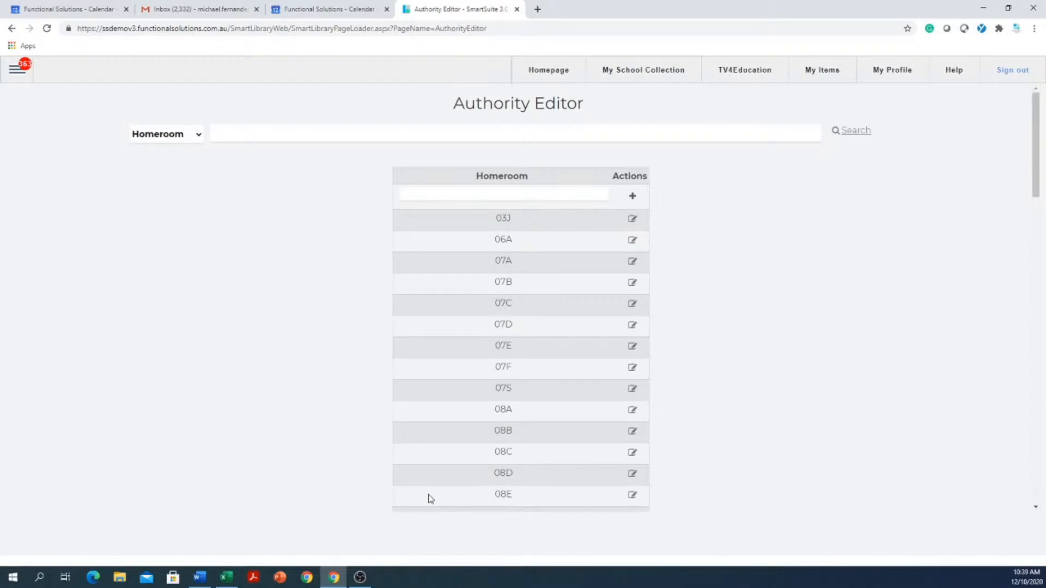
{"action": "left_click", "coordinate": [654, 74]}
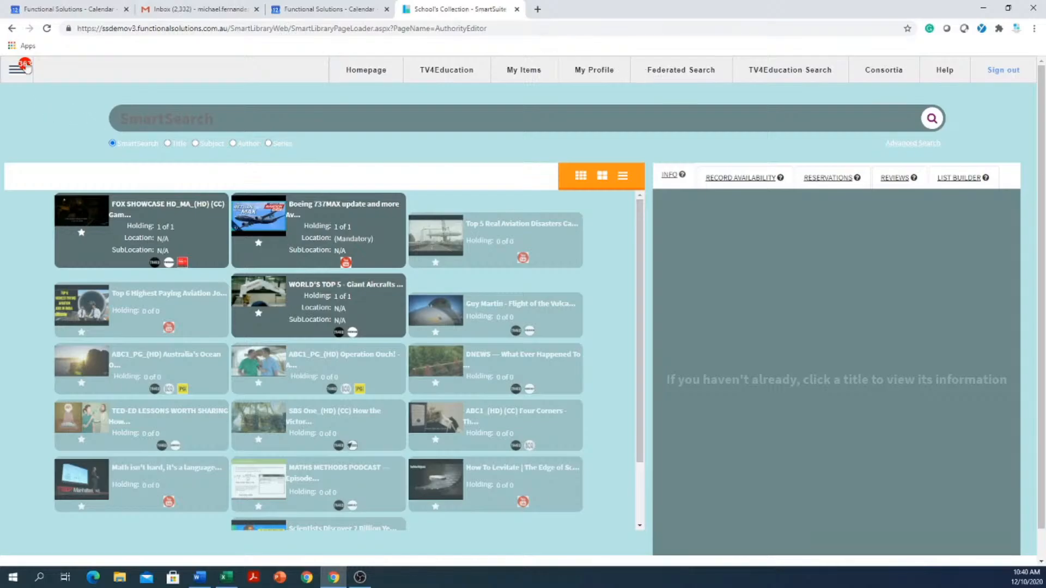
{"action": "left_click", "coordinate": [27, 70]}
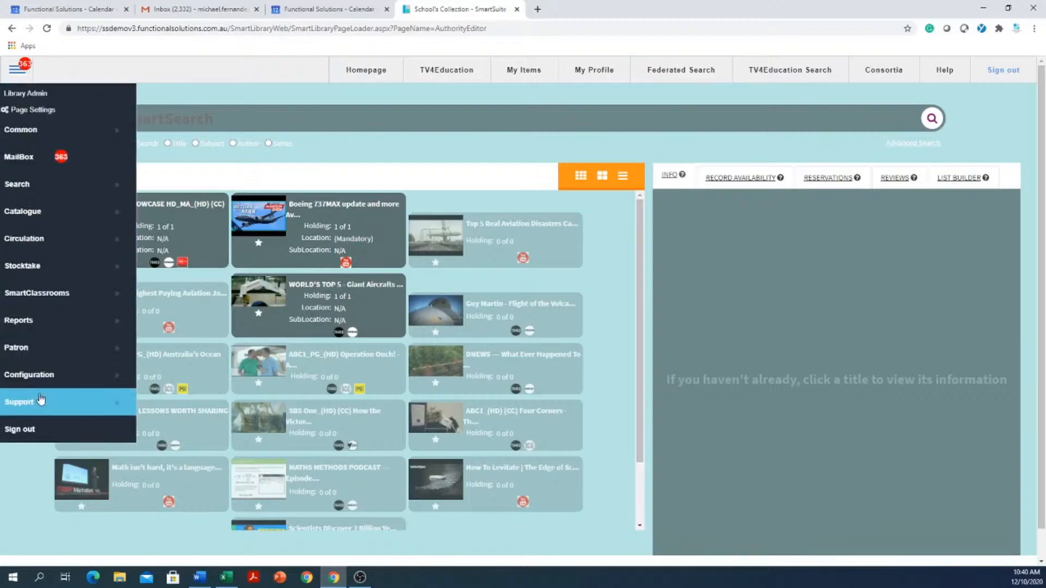
{"action": "left_click", "coordinate": [48, 375]}
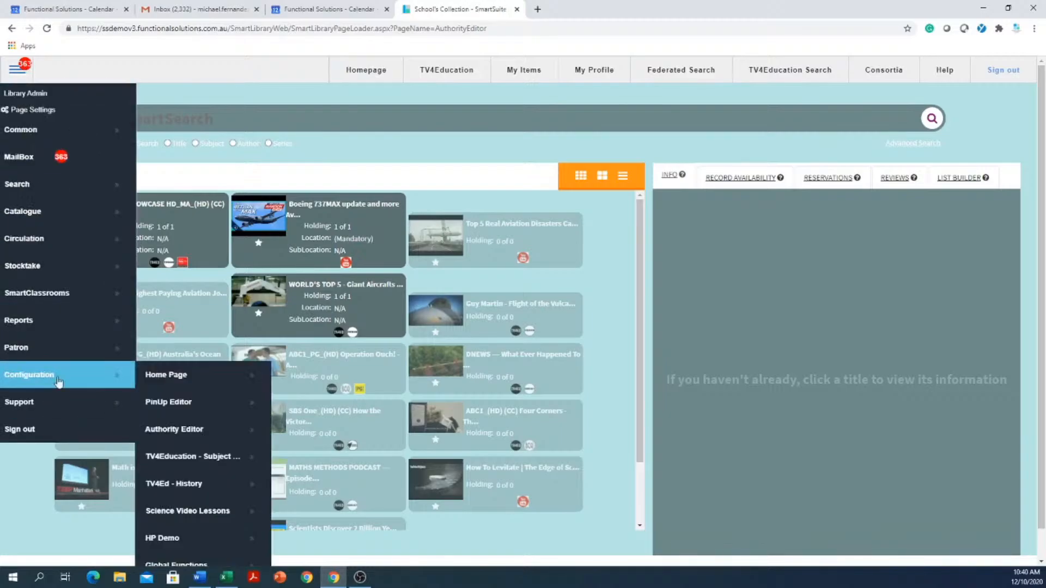
{"action": "left_click", "coordinate": [199, 430]}
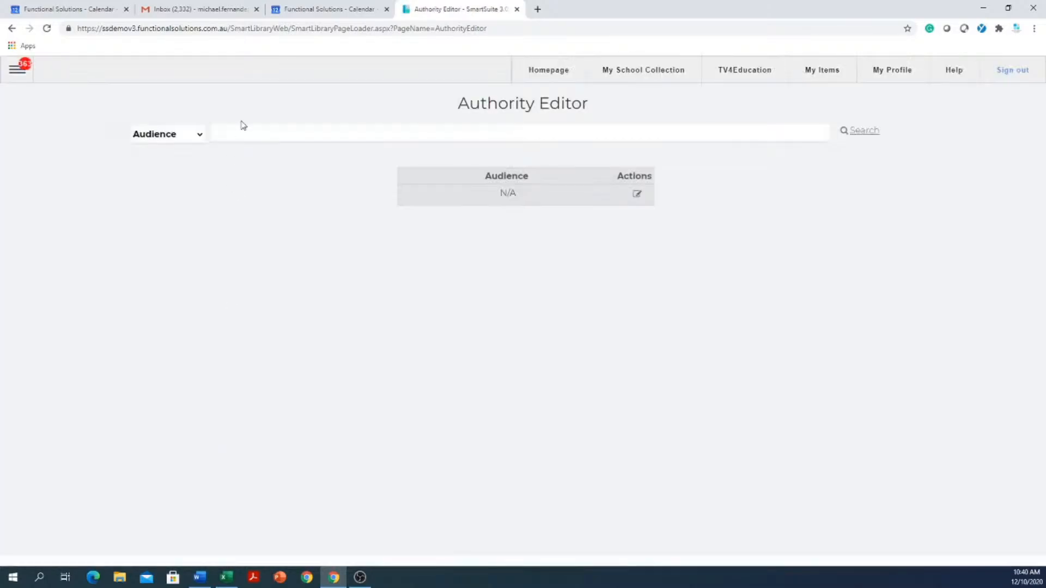
{"action": "left_click", "coordinate": [199, 135]}
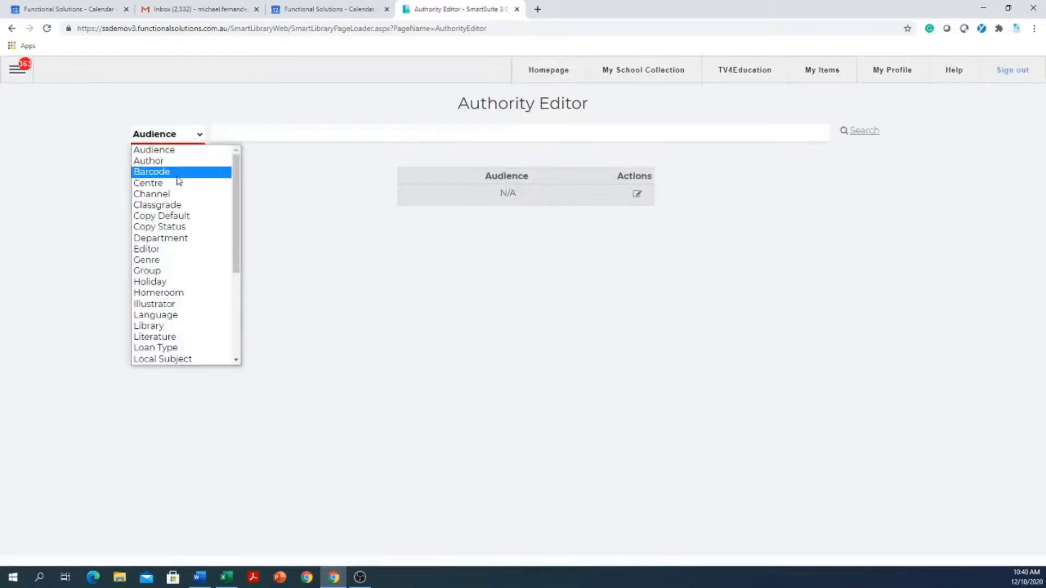
{"action": "left_click", "coordinate": [160, 206]}
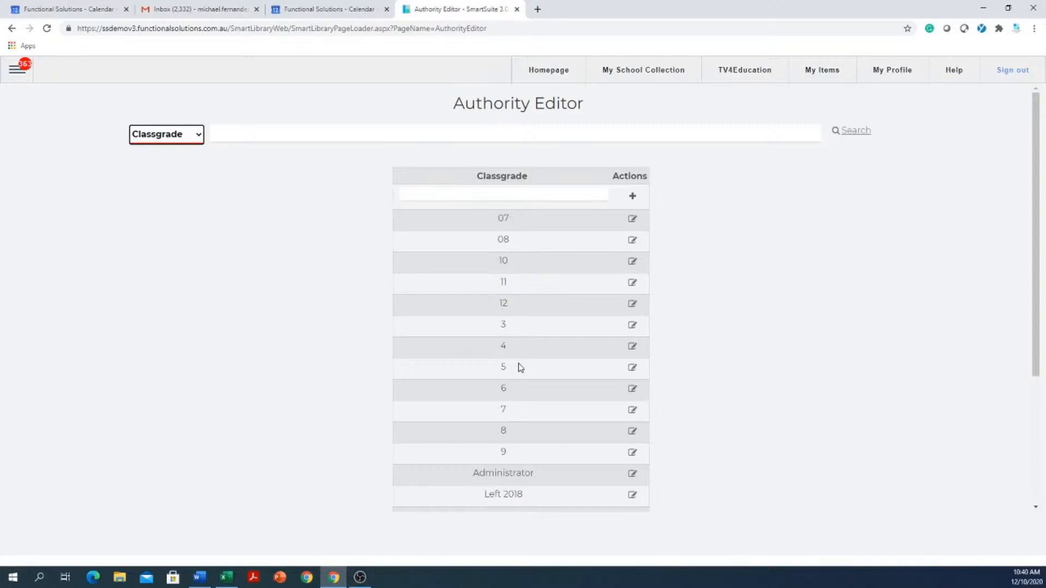
- Review the existing class grades and add a new class grade named 2
{"action": "scroll", "coordinate": [513, 357], "scroll_direction": "down", "scroll_amount": 4}
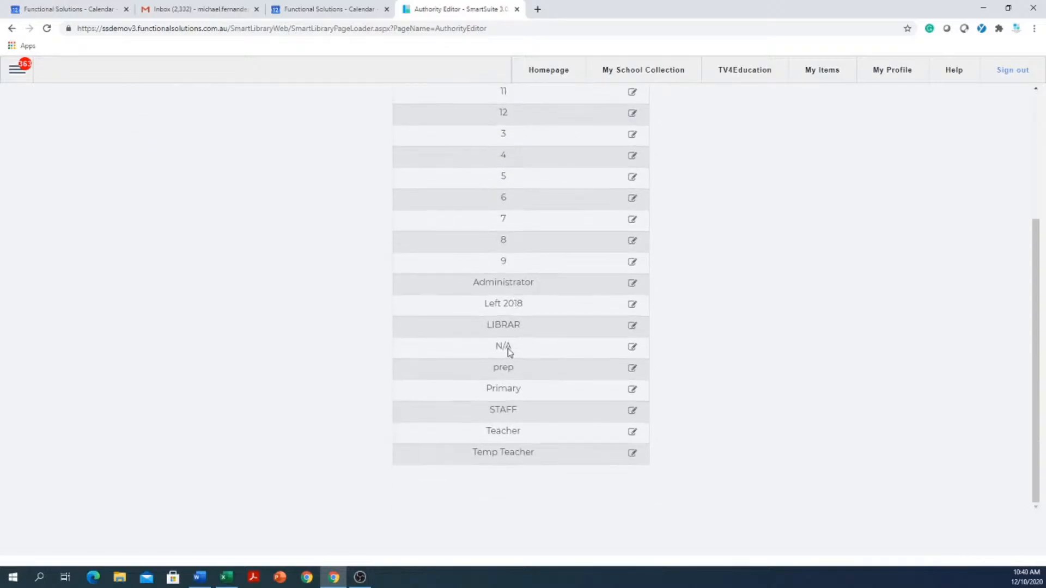
{"action": "scroll", "coordinate": [503, 347], "scroll_direction": "up", "scroll_amount": 3}
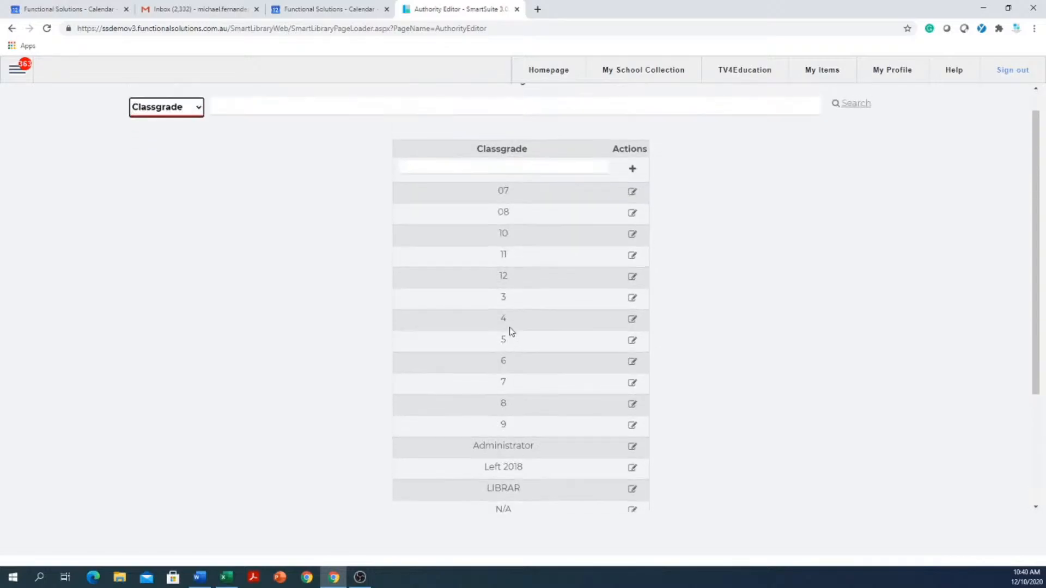
{"action": "scroll", "coordinate": [518, 335], "scroll_direction": "up", "scroll_amount": 1}
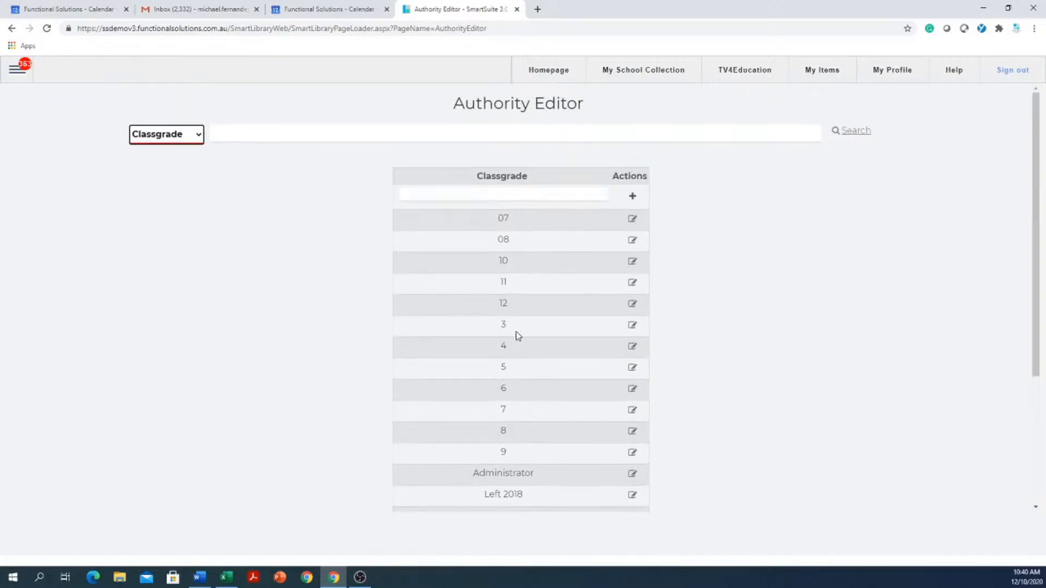
{"action": "scroll", "coordinate": [519, 334], "scroll_direction": "down", "scroll_amount": 4}
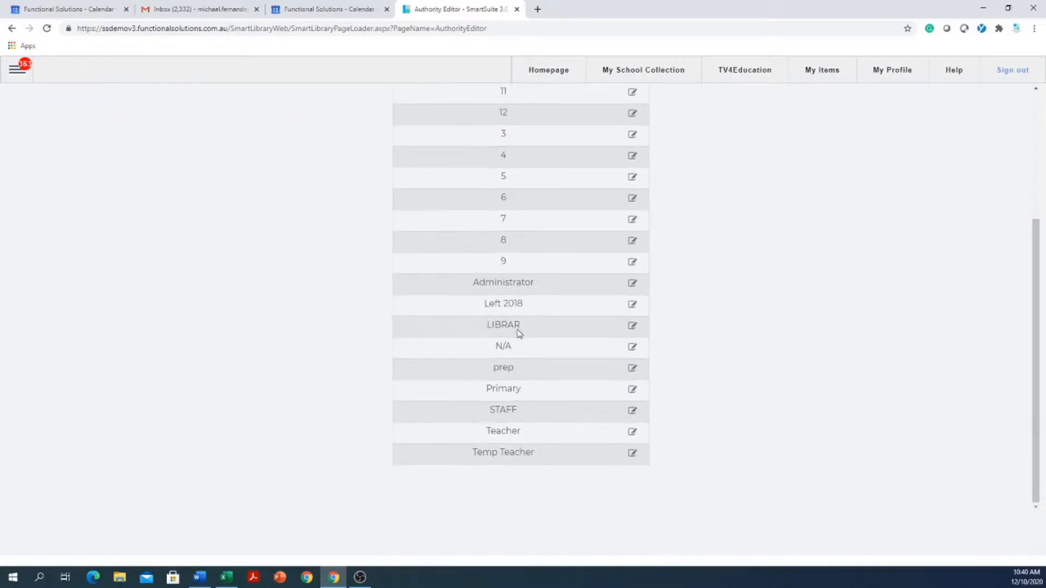
{"action": "scroll", "coordinate": [519, 334], "scroll_direction": "up", "scroll_amount": 5}
{"action": "left_click", "coordinate": [535, 197]}
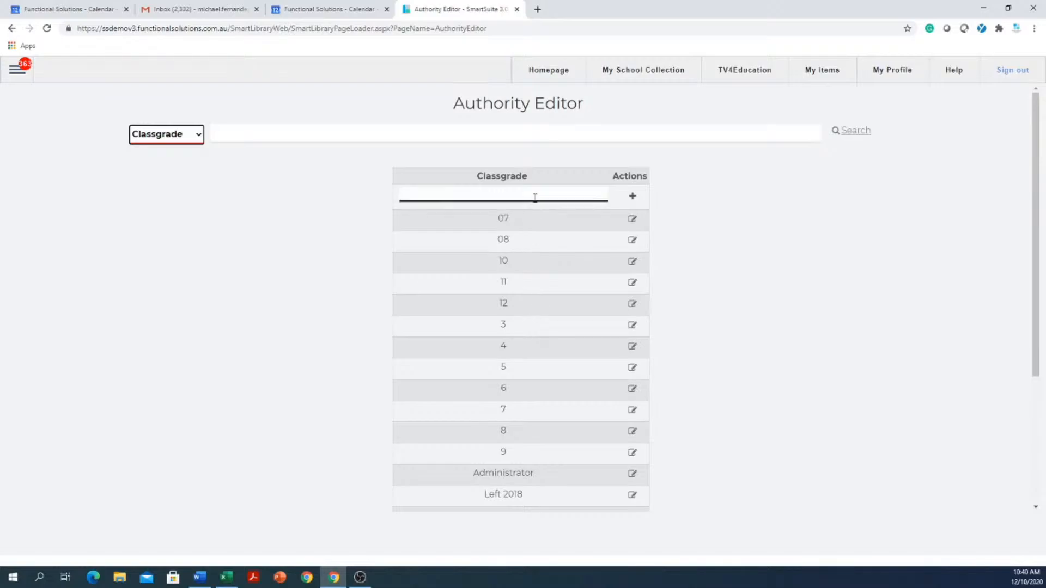
{"action": "left_click", "coordinate": [535, 193]}
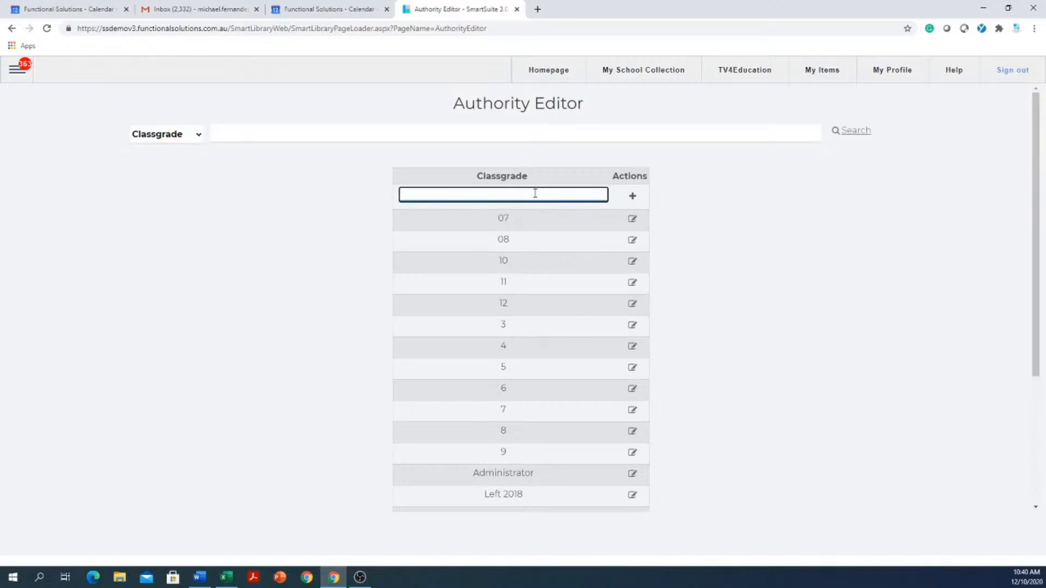
{"action": "type", "text": "2"}
{"action": "left_click", "coordinate": [632, 197]}
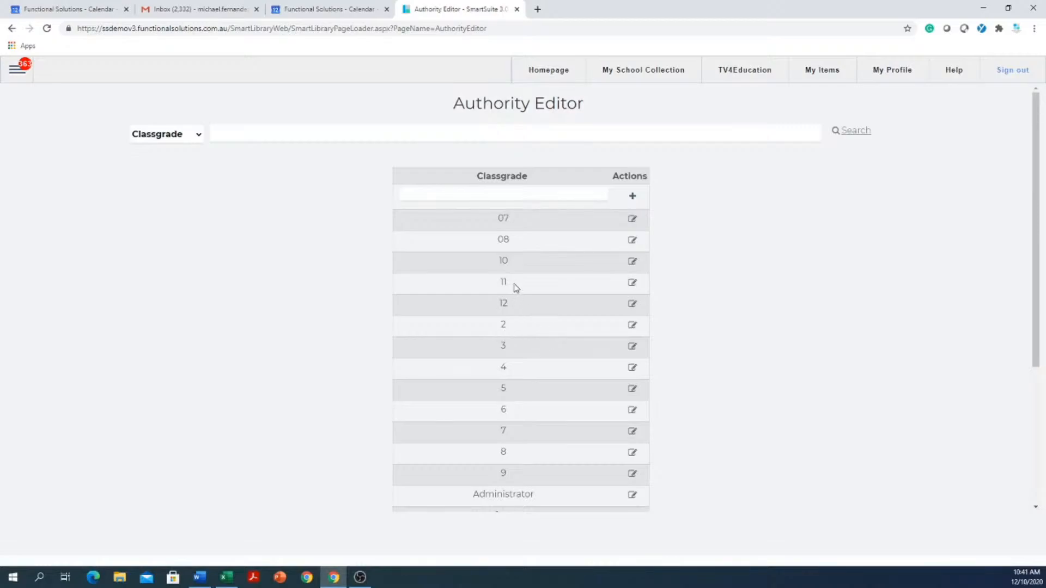
- Open class grade 2 for editing and set its Security level to 2
{"action": "left_click", "coordinate": [633, 326]}
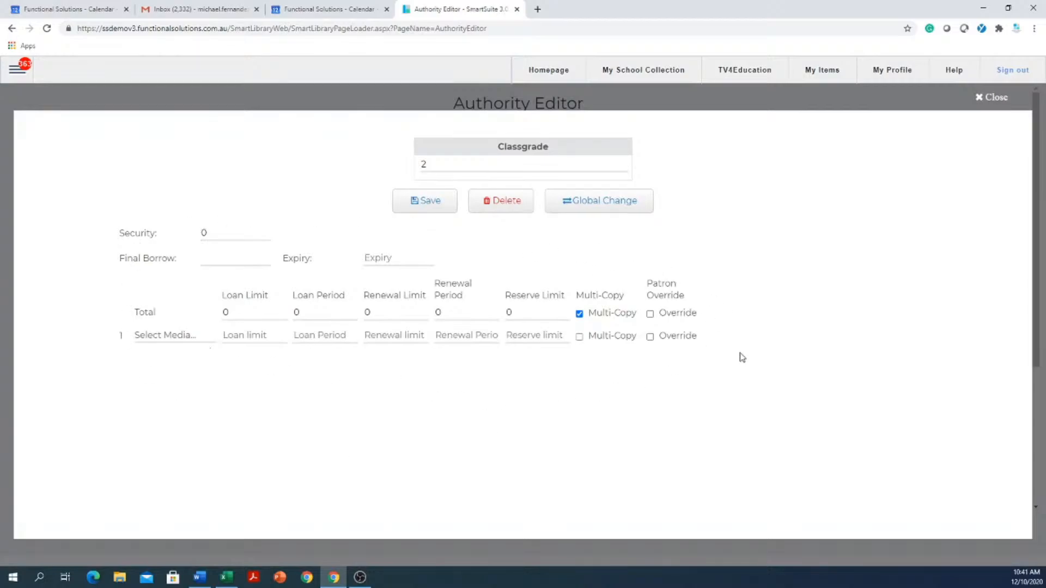
{"action": "left_click", "coordinate": [232, 232]}
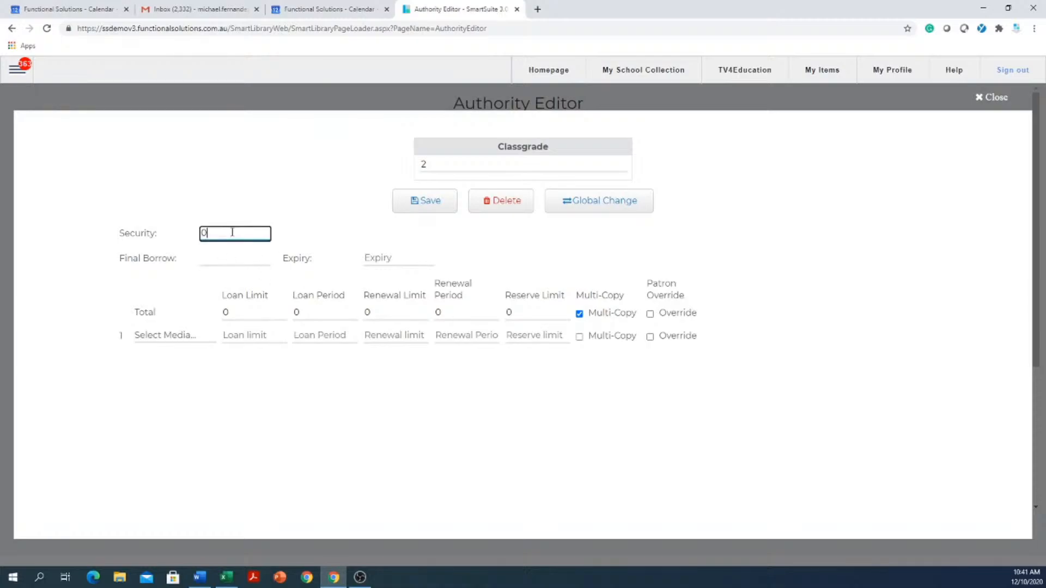
{"action": "left_click_drag", "start_coordinate": [233, 232], "coordinate": [187, 236]}
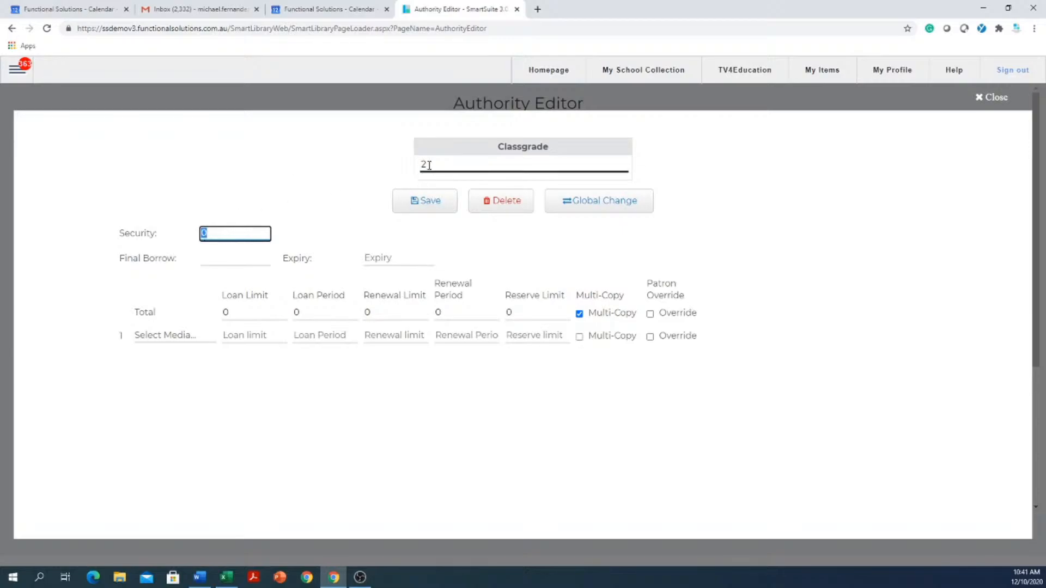
{"action": "type", "text": "2"}
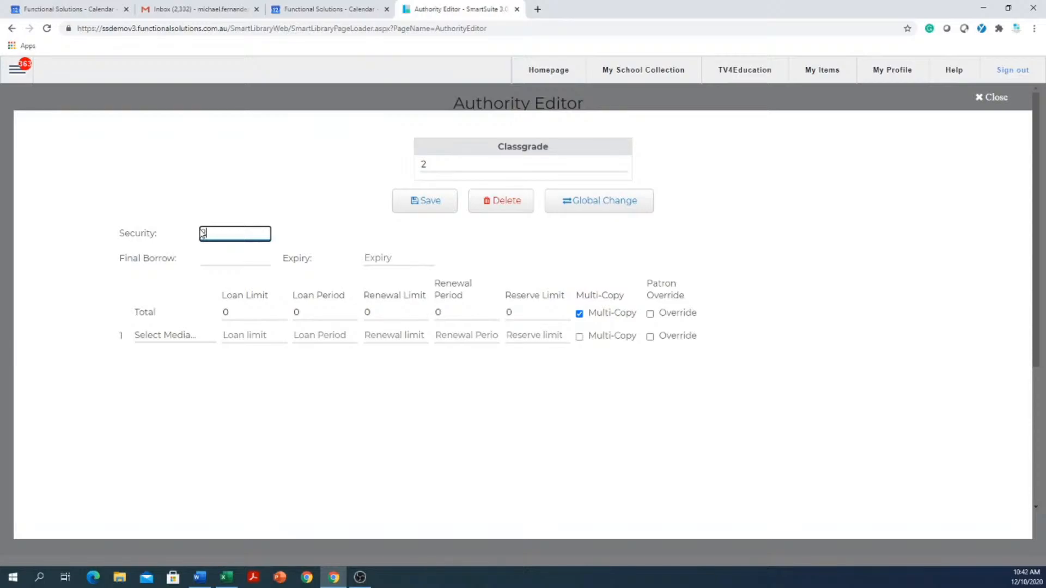
- Set the Final Borrow date of class grade 2 to 07/12/2020
{"action": "left_click", "coordinate": [235, 257]}
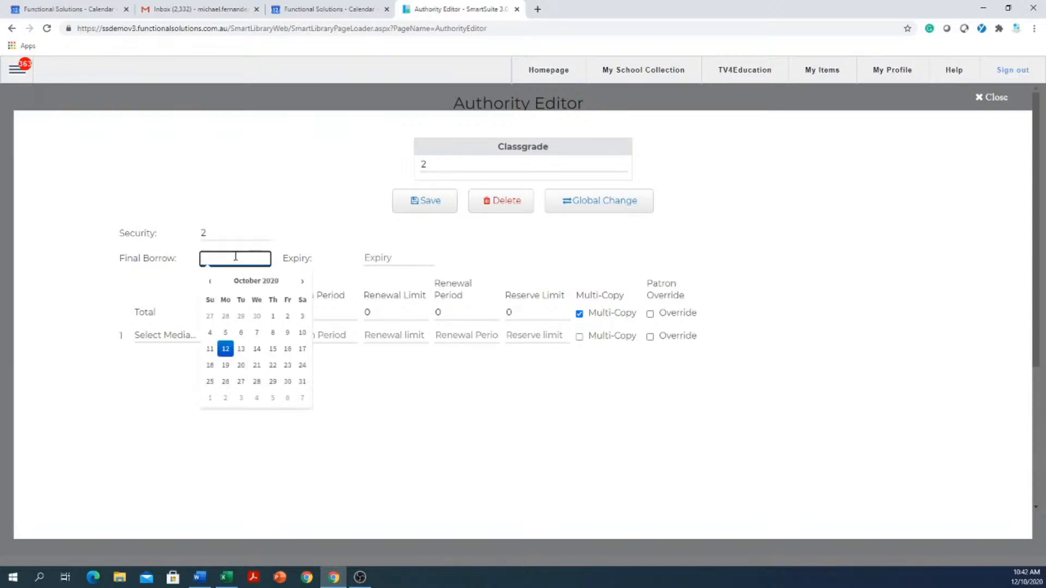
{"action": "left_click", "coordinate": [303, 282]}
{"action": "left_click", "coordinate": [303, 284]}
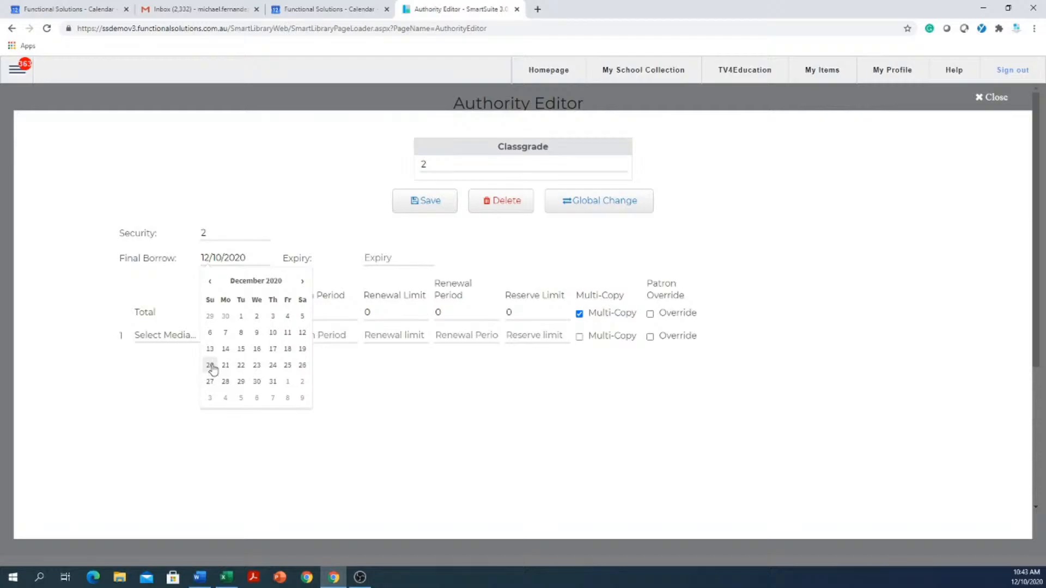
{"action": "left_click", "coordinate": [226, 333]}
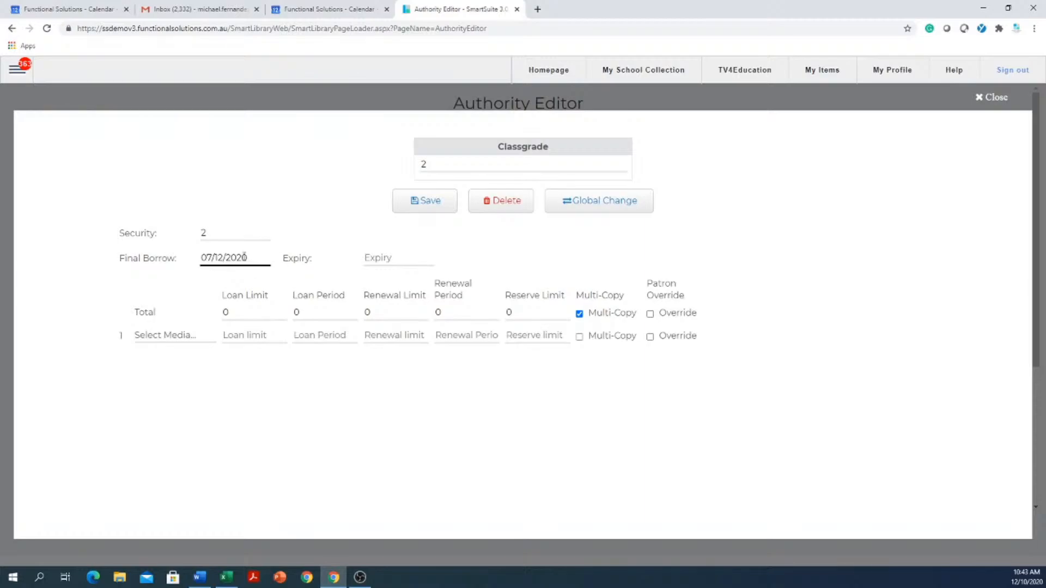
- Enter 12/12/2080 as the Expiry date of class grade 2
{"action": "left_click", "coordinate": [391, 258]}
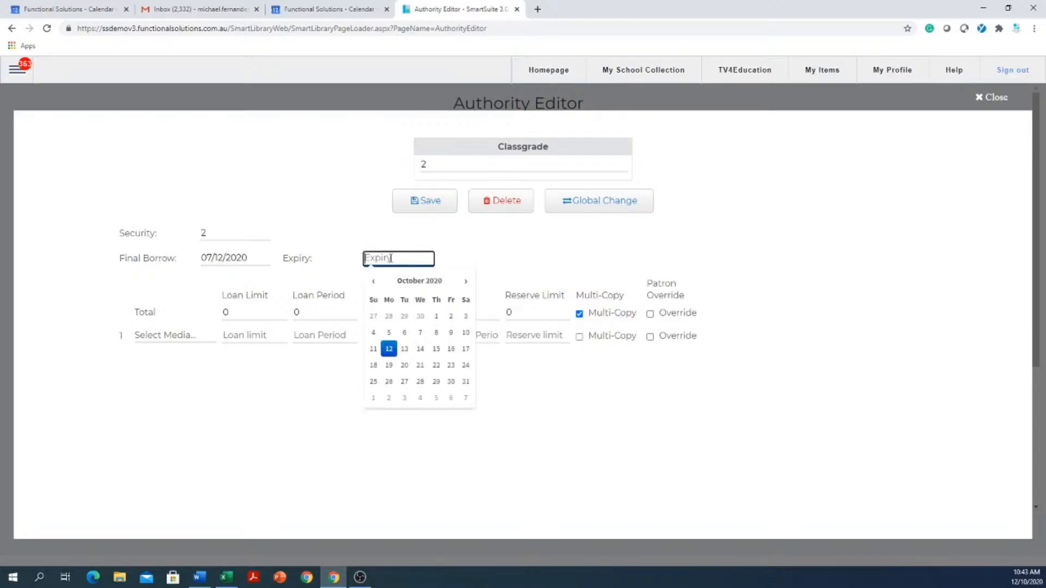
{"action": "type", "text": "12/12/"}
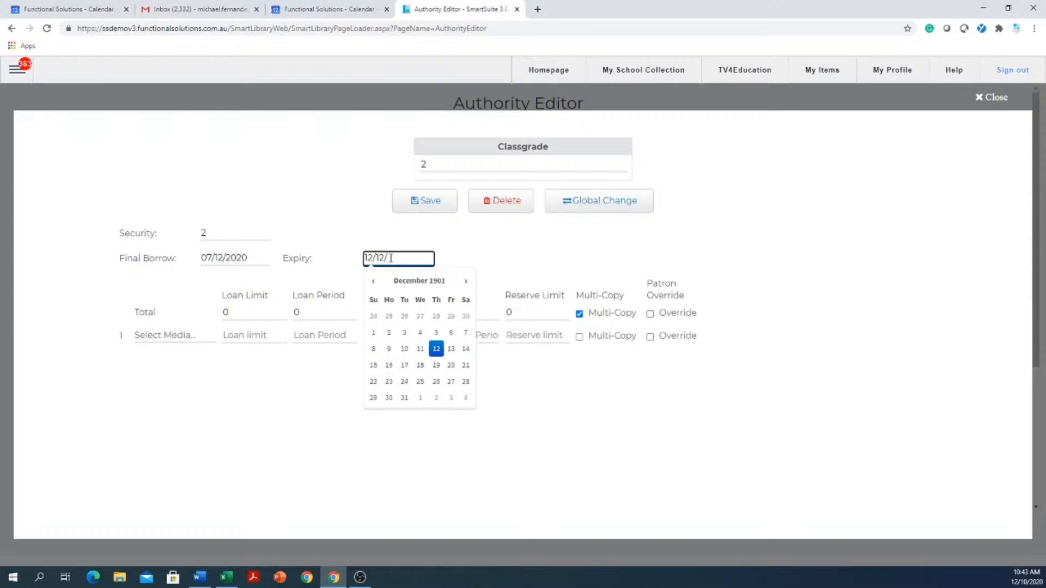
{"action": "type", "text": "280"}
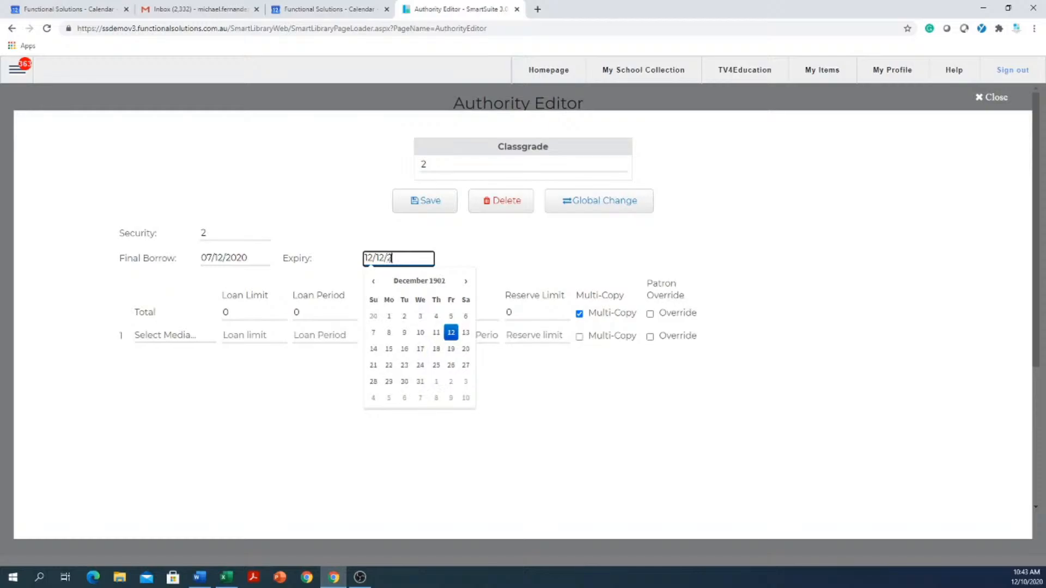
{"action": "key", "text": "BackSpace"}
{"action": "key", "text": "BackSpace"}
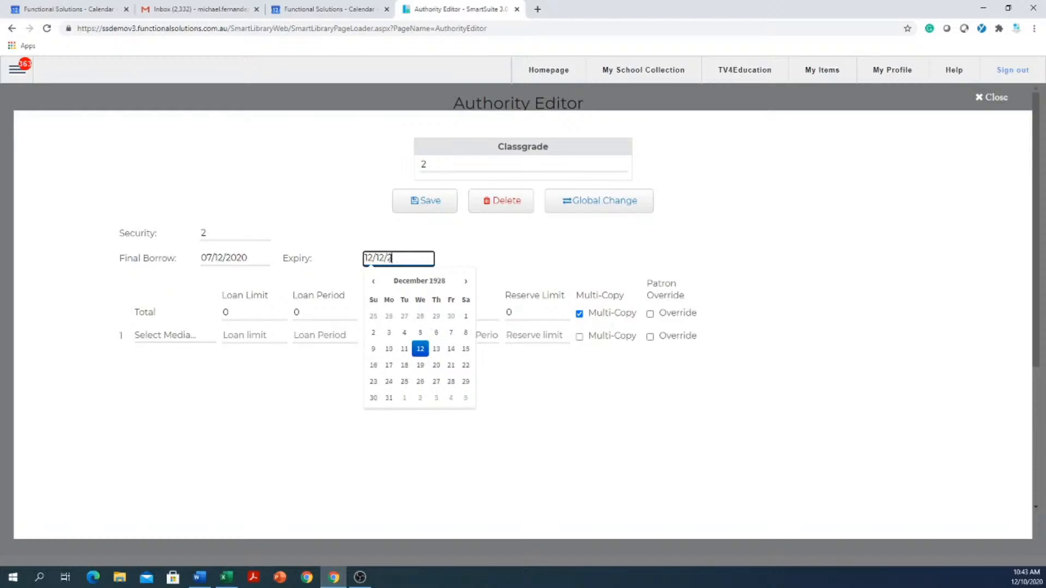
{"action": "type", "text": "080"}
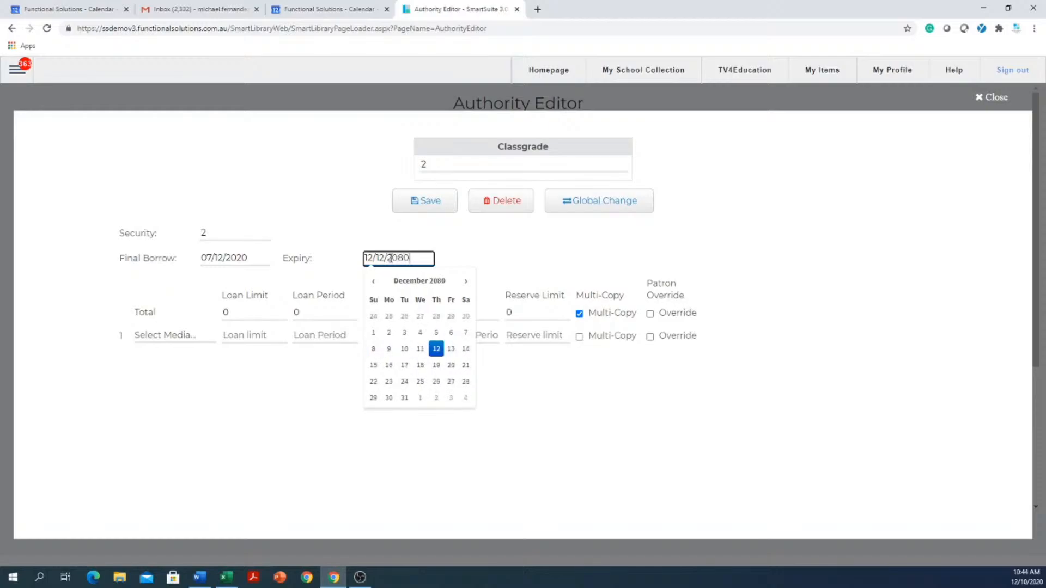
{"action": "left_click", "coordinate": [563, 428]}
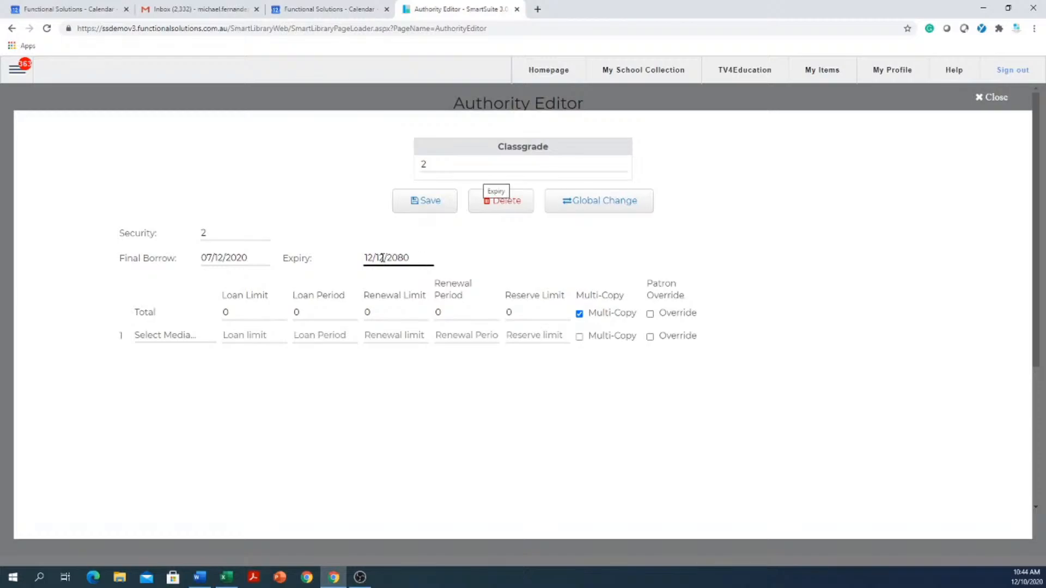
{"action": "left_click", "coordinate": [414, 256]}
{"action": "left_click_drag", "start_coordinate": [428, 257], "coordinate": [327, 259]}
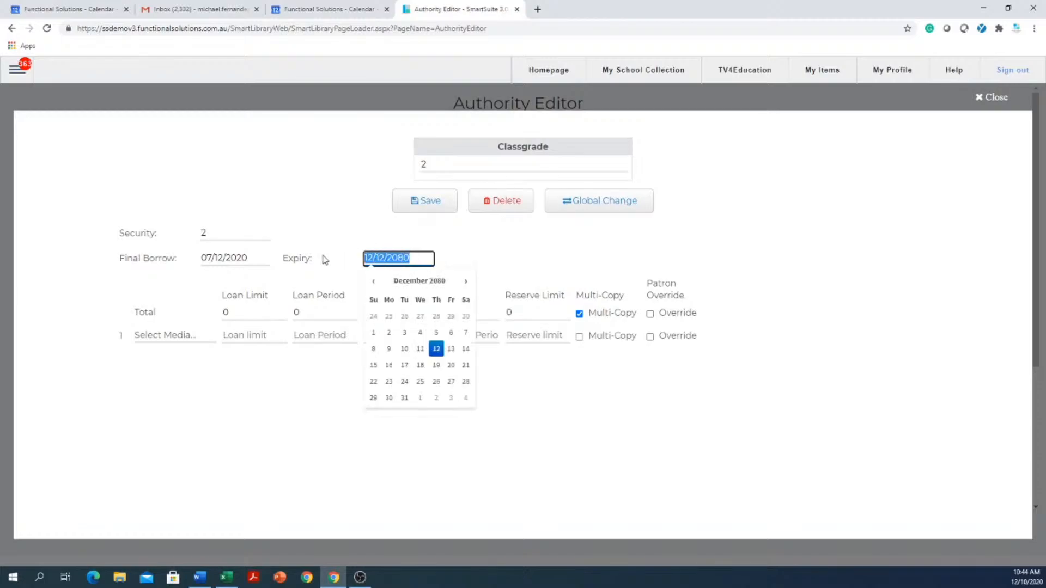
{"action": "left_click", "coordinate": [659, 444]}
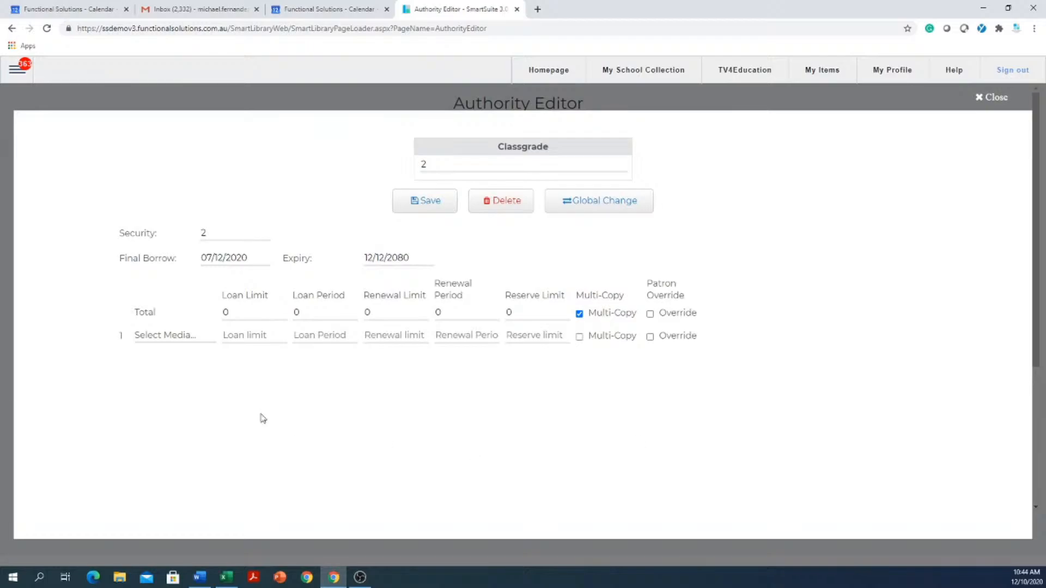
- Pick 17 July 2080 as the Expiry date from the calendar
{"action": "left_click", "coordinate": [419, 258]}
{"action": "left_click", "coordinate": [373, 281]}
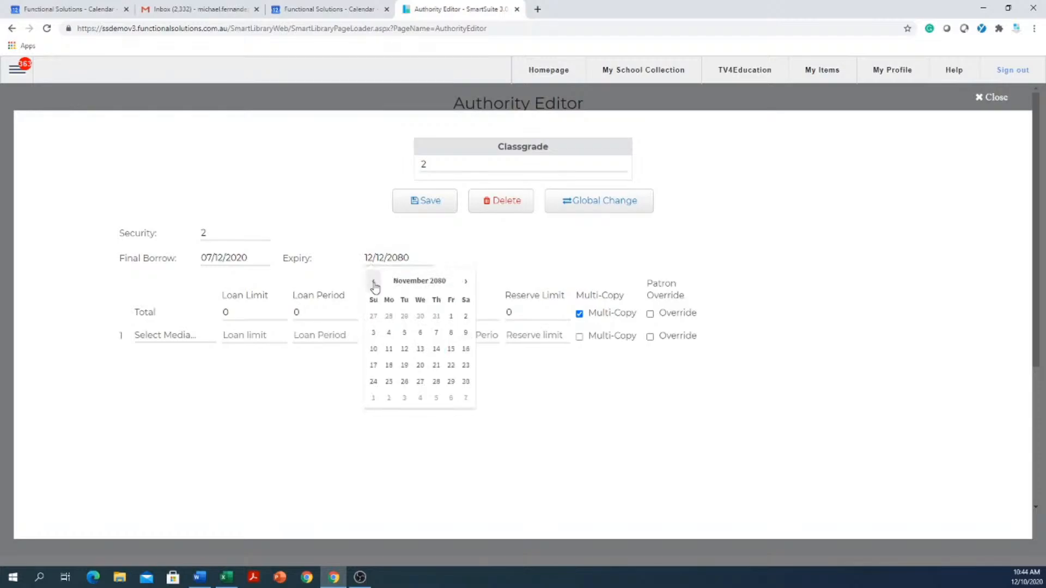
{"action": "left_click", "coordinate": [374, 281]}
{"action": "left_click", "coordinate": [375, 282]}
{"action": "left_click", "coordinate": [374, 281]}
{"action": "left_click", "coordinate": [374, 281]}
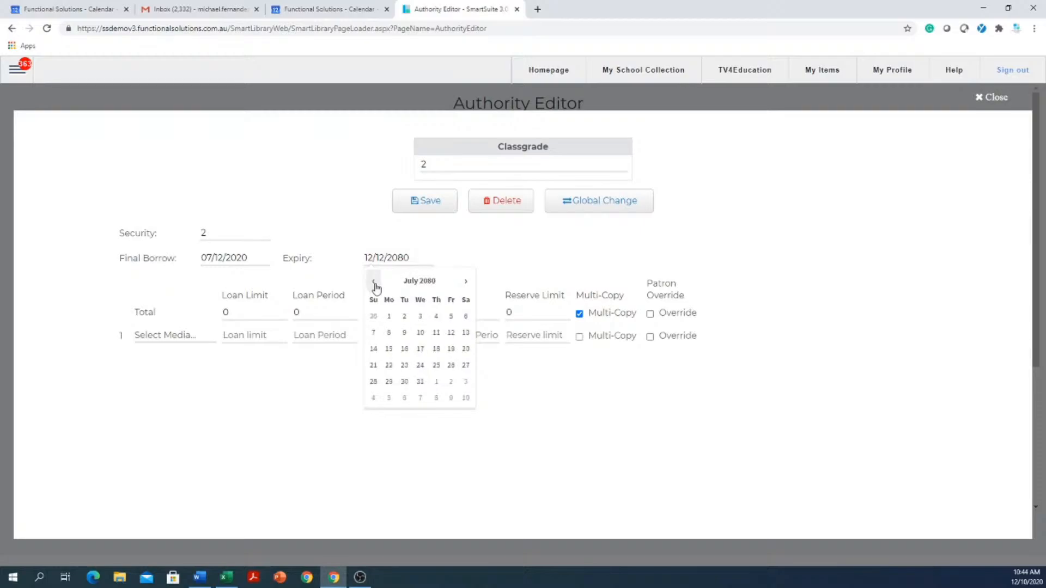
{"action": "left_click", "coordinate": [420, 350]}
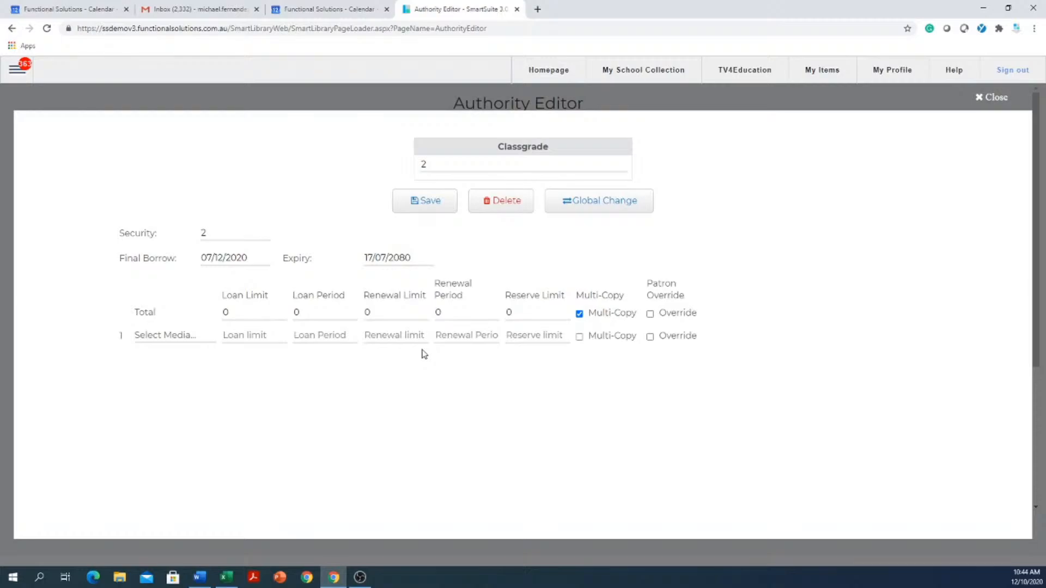
- Correct the year of the Expiry date so that it reads 17/07/2020
{"action": "left_click", "coordinate": [407, 258]}
{"action": "key", "text": "BackSpace"}
{"action": "key", "text": "BackSpace"}
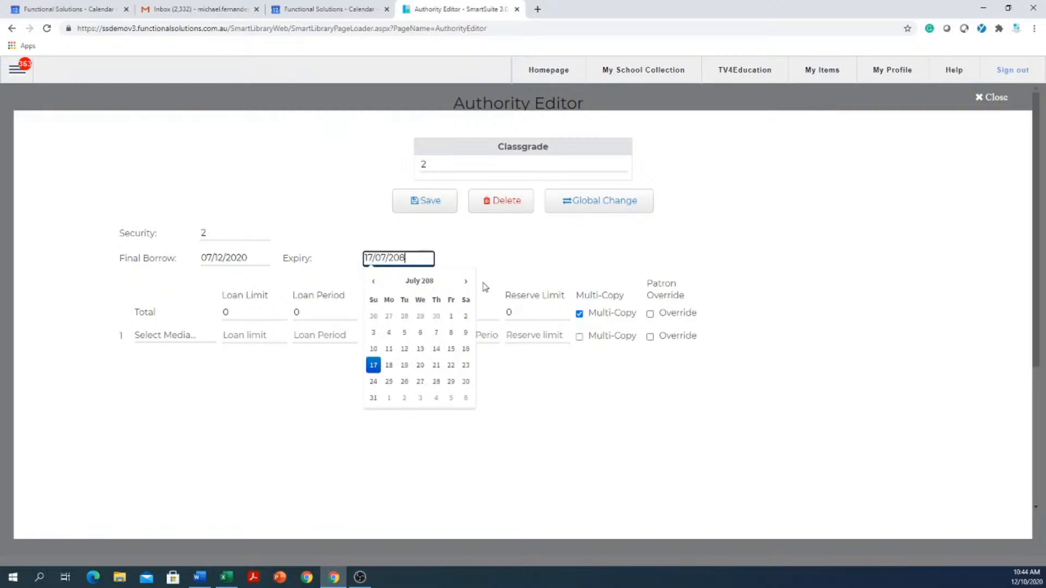
{"action": "type", "text": "02"}
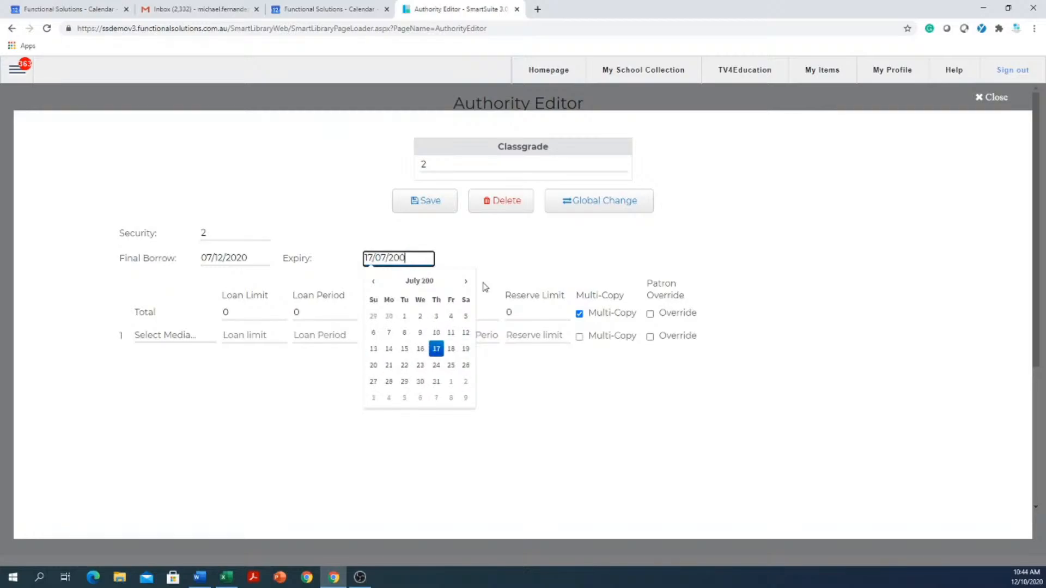
{"action": "key", "text": "BackSpace"}
{"action": "key", "text": "BackSpace"}
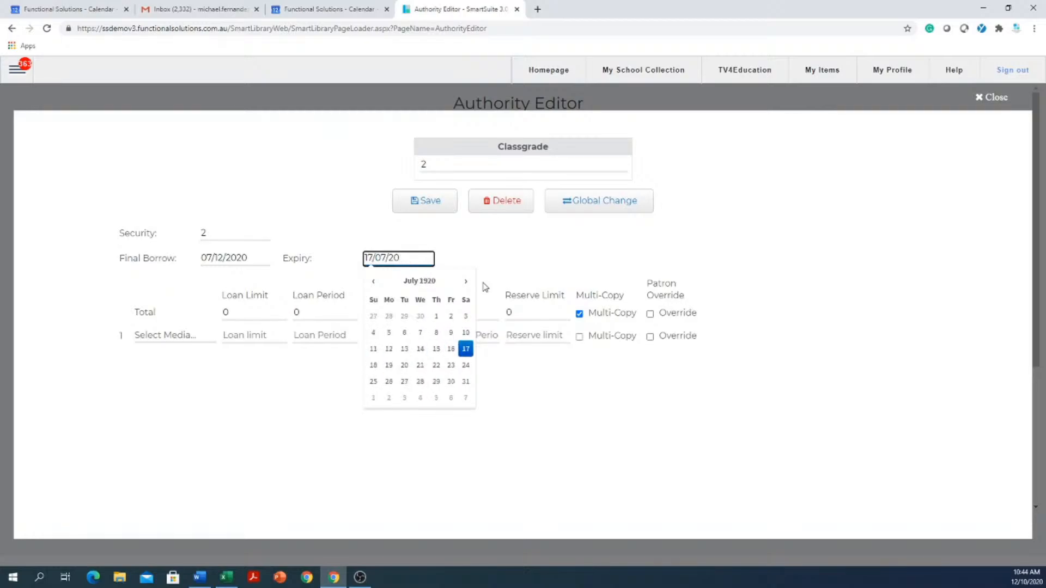
{"action": "type", "text": "20"}
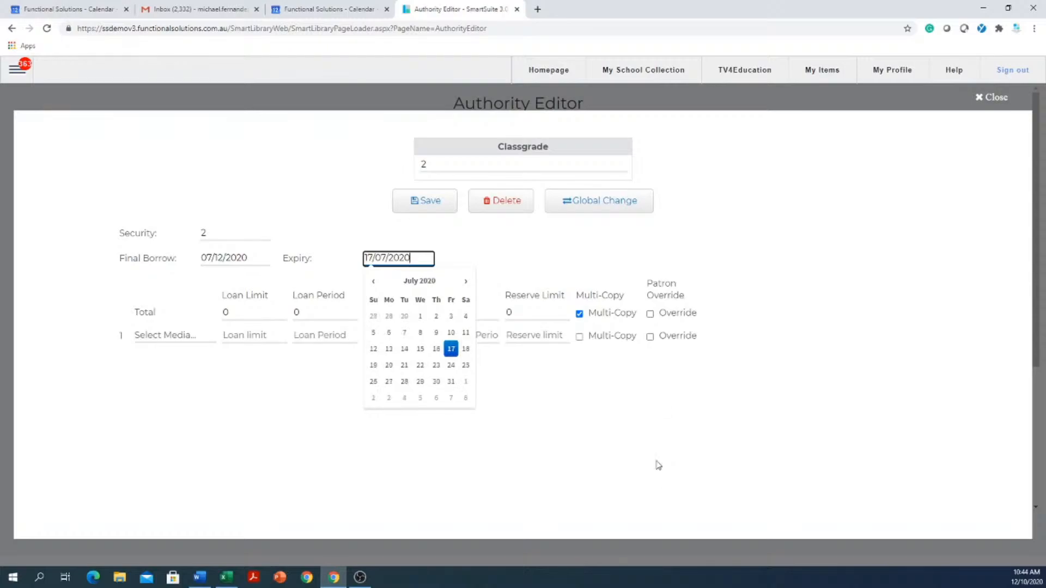
{"action": "left_click", "coordinate": [658, 465]}
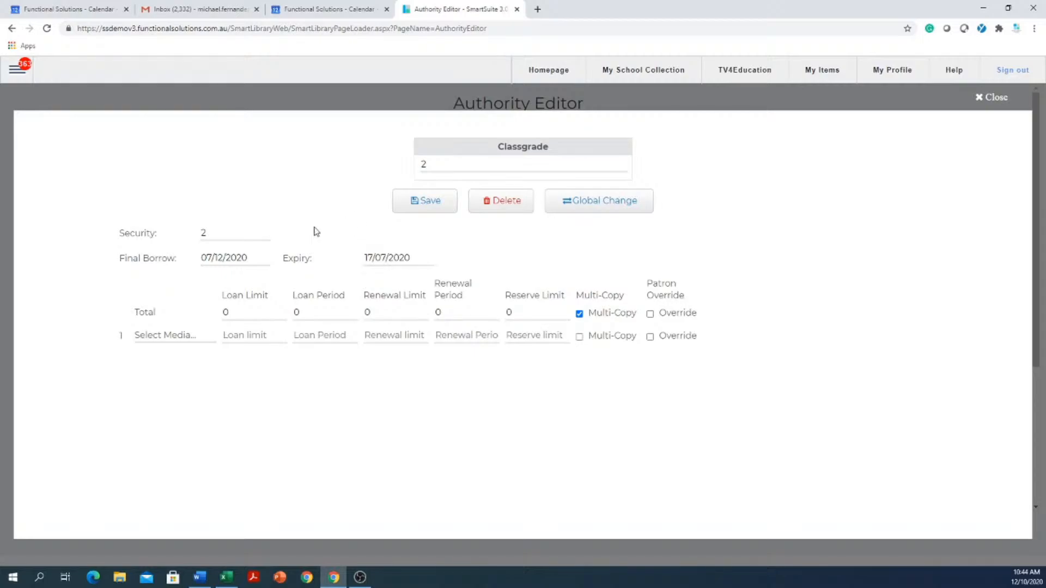
{"action": "left_click", "coordinate": [382, 257]}
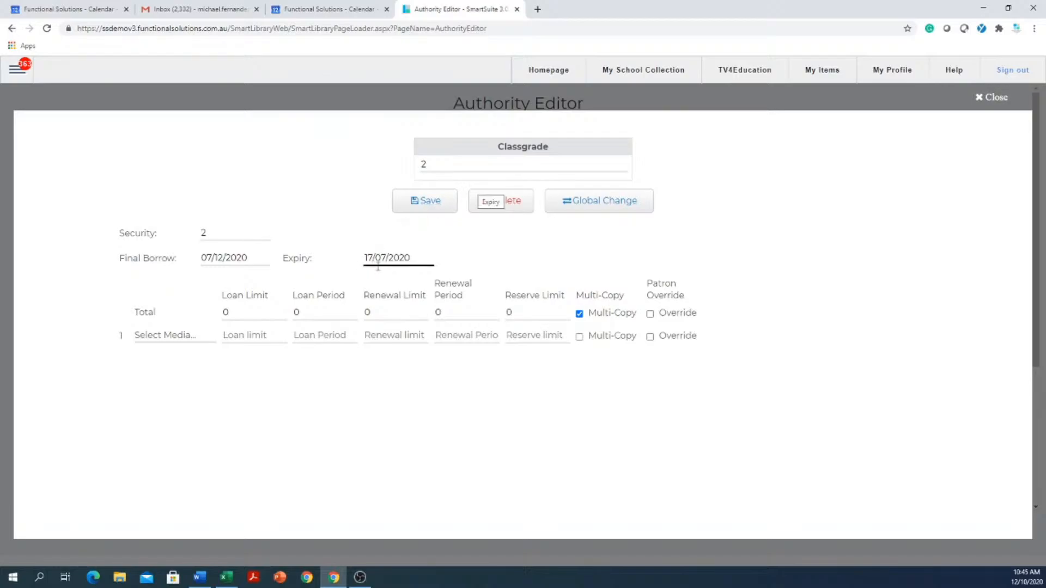
- Set the Loan Limit to 6 and the Loan Period to 14 in the Total row
{"action": "double_click", "coordinate": [263, 314]}
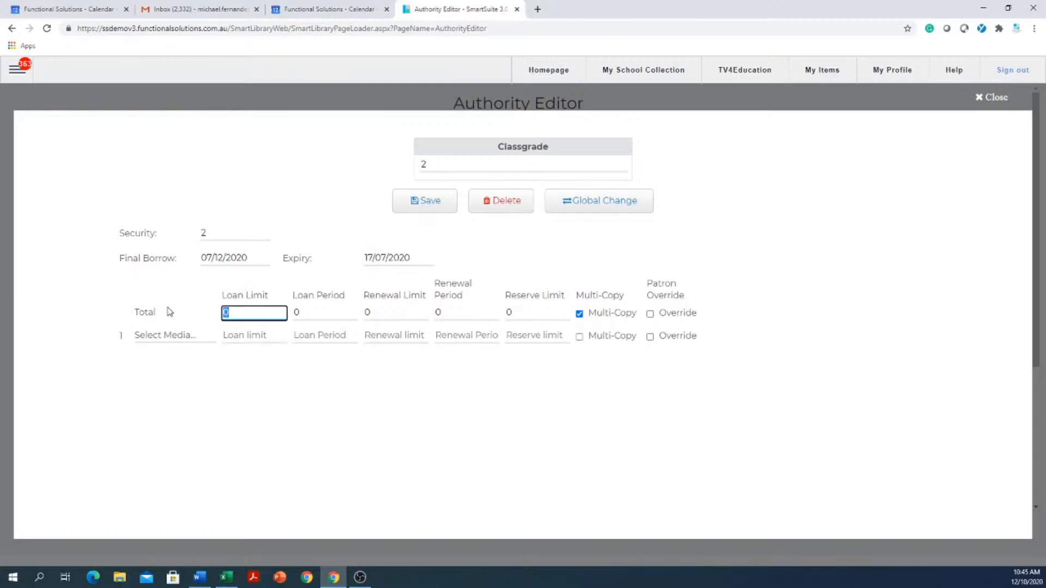
{"action": "type", "text": "1"}
{"action": "key", "text": "BackSpace"}
{"action": "type", "text": "6"}
{"action": "key", "text": "Tab"}
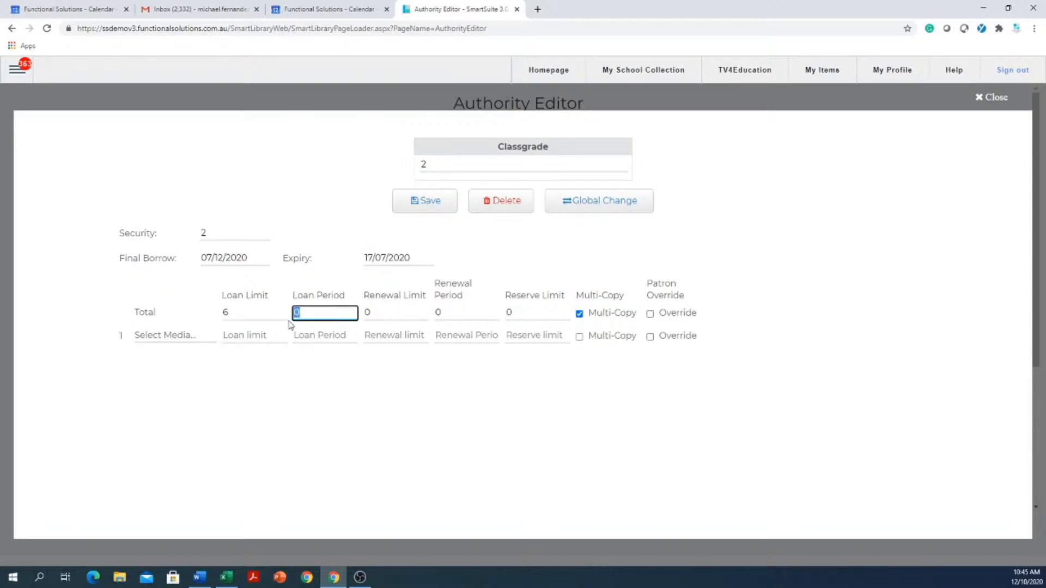
{"action": "type", "text": "14"}
{"action": "key", "text": "Tab"}
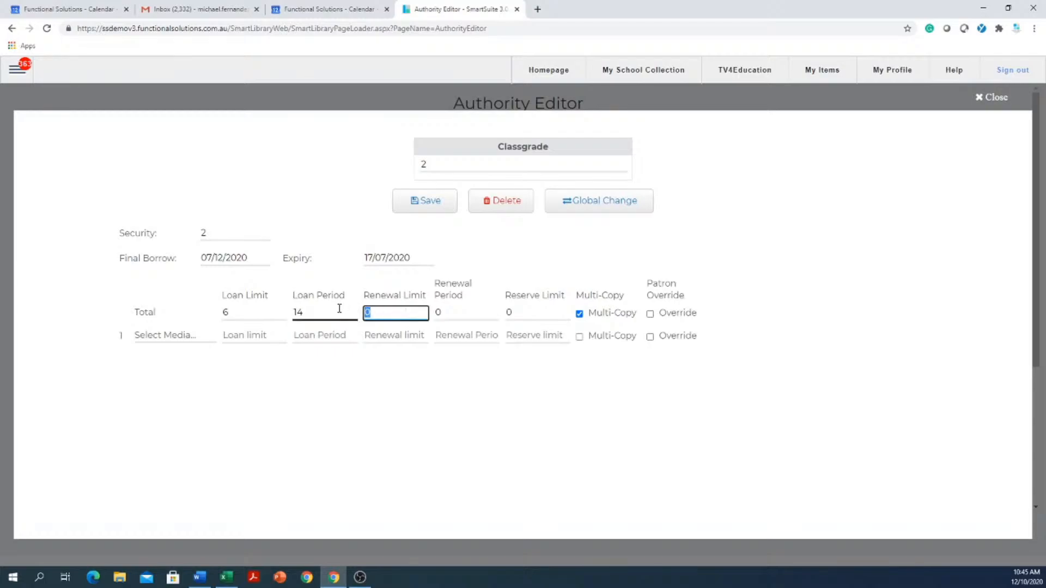
- Set the Total row's Renewal Limit to 2, Renewal Period to 7 and Reserve Limit to 3, keeping Multi-Copy enabled
{"action": "type", "text": "2"}
{"action": "left_click", "coordinate": [476, 311]}
{"action": "left_click_drag", "start_coordinate": [476, 311], "coordinate": [407, 309]}
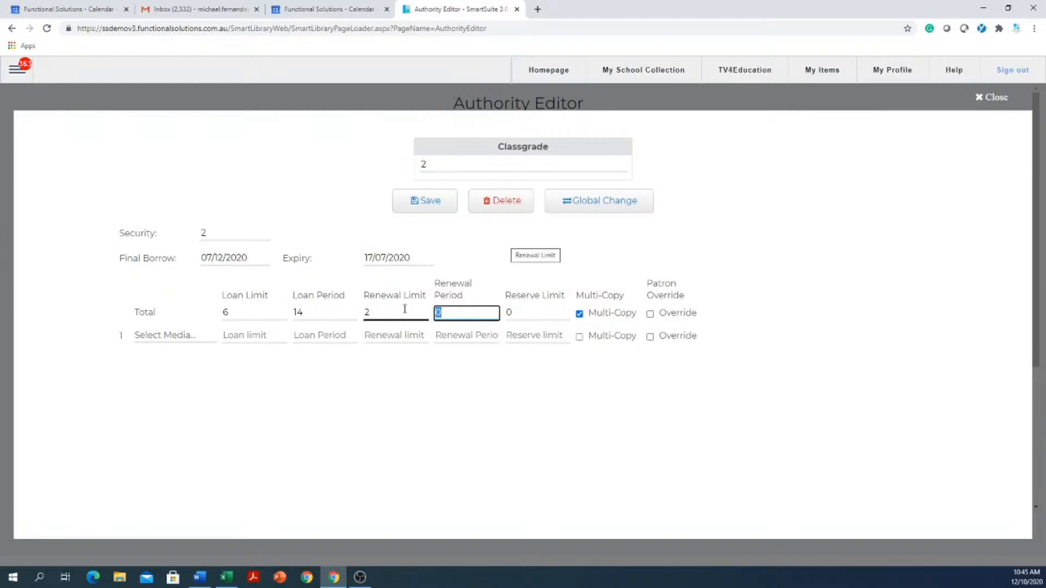
{"action": "type", "text": "7"}
{"action": "left_click_drag", "start_coordinate": [560, 305], "coordinate": [547, 307]}
{"action": "left_click", "coordinate": [545, 308]}
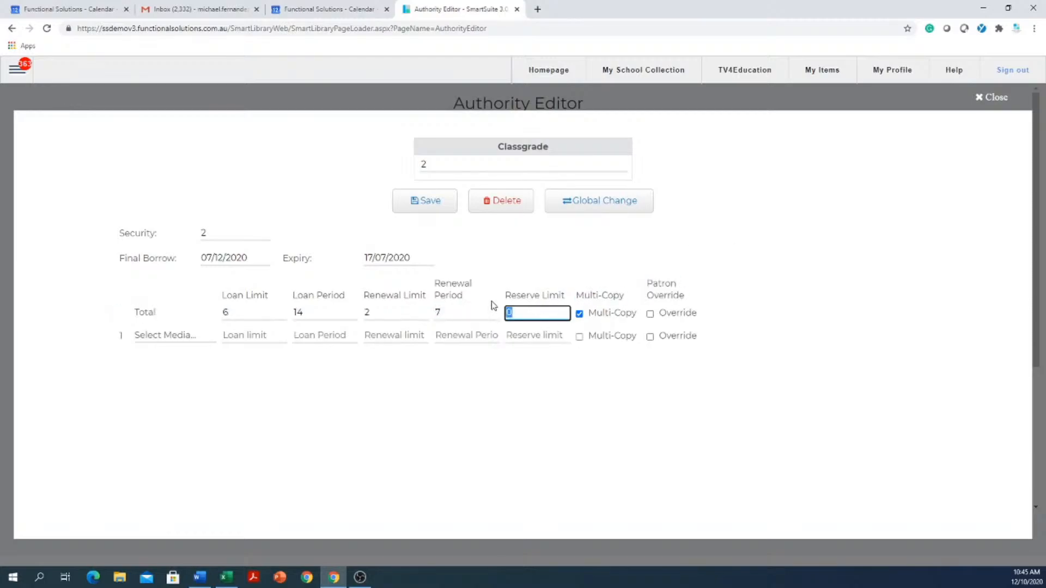
{"action": "type", "text": "3"}
{"action": "left_click", "coordinate": [579, 314]}
{"action": "left_click", "coordinate": [579, 316]}
{"action": "left_click", "coordinate": [493, 163]}
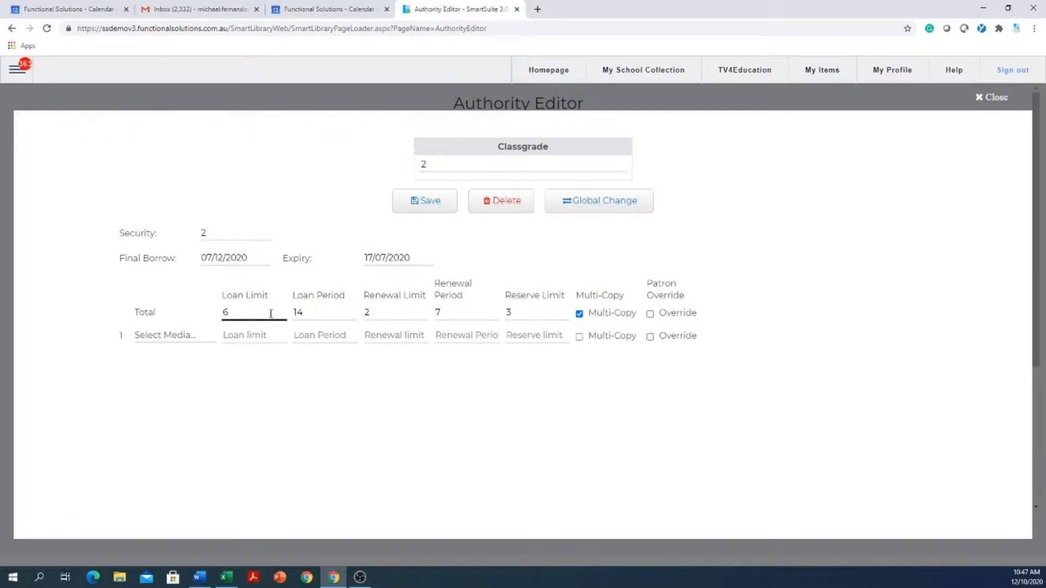
- Set the Total row's Loan Limit to 1000 and Loan Period to 365, with Patron Override enabled
{"action": "left_click", "coordinate": [229, 314]}
{"action": "type", "text": "1000"}
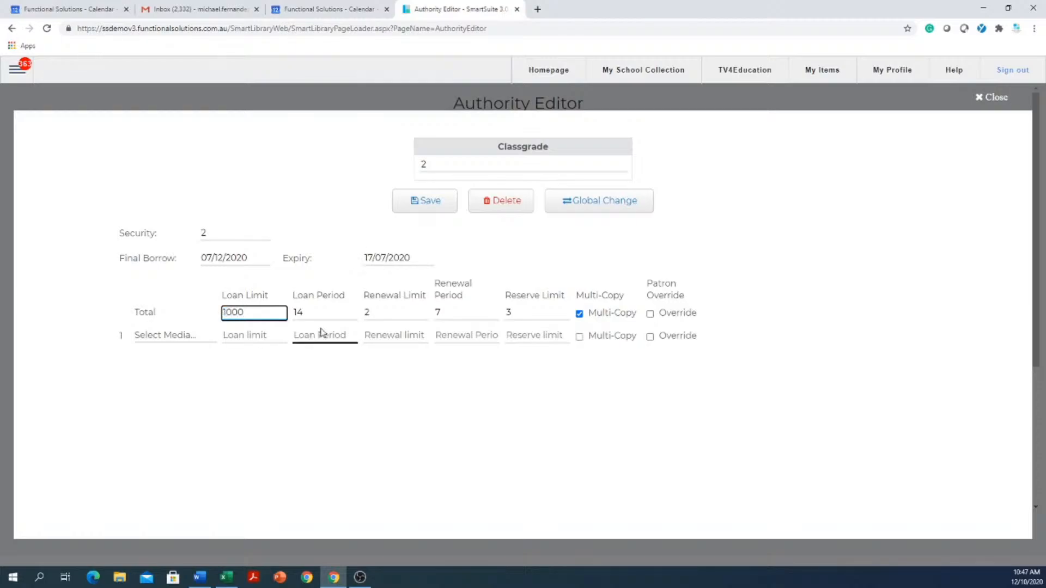
{"action": "key", "text": "Tab"}
{"action": "type", "text": "365"}
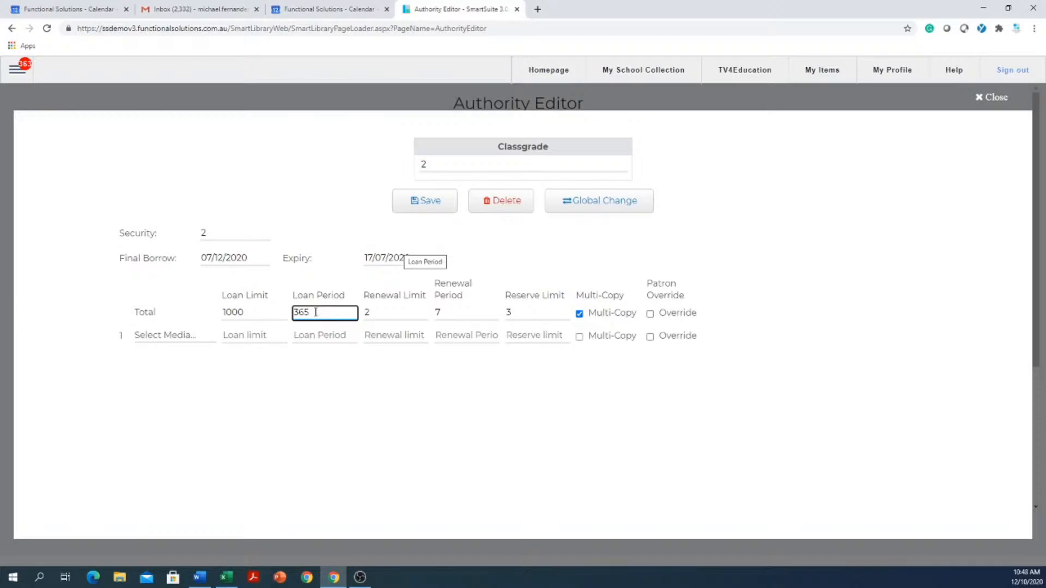
{"action": "left_click", "coordinate": [650, 316]}
{"action": "left_click", "coordinate": [651, 315]}
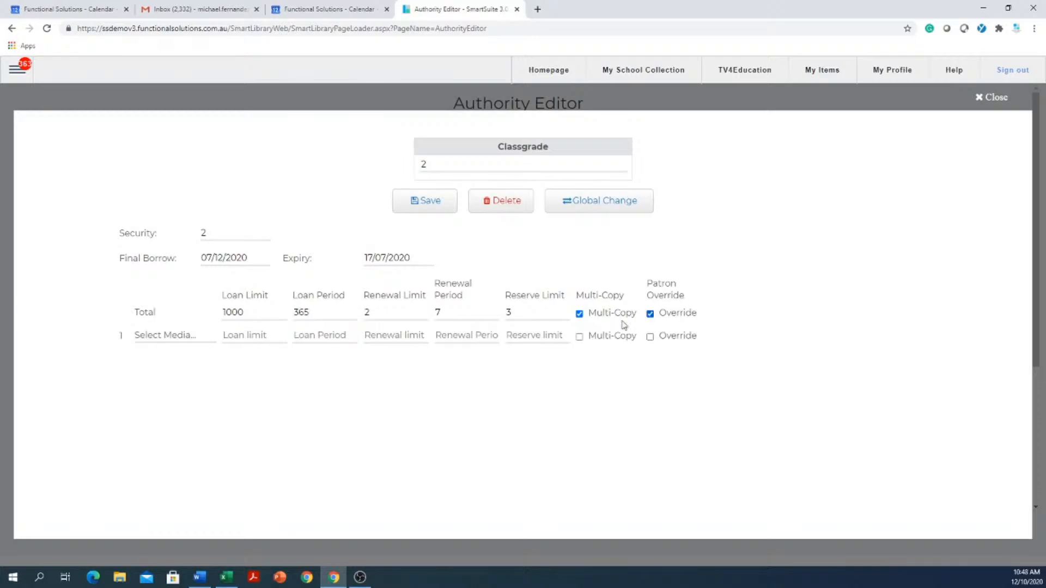
- Save the settings of class grade 2 and close its editing form
{"action": "left_click", "coordinate": [324, 314]}
{"action": "left_click", "coordinate": [240, 231]}
{"action": "left_click_drag", "start_coordinate": [224, 231], "coordinate": [200, 234]}
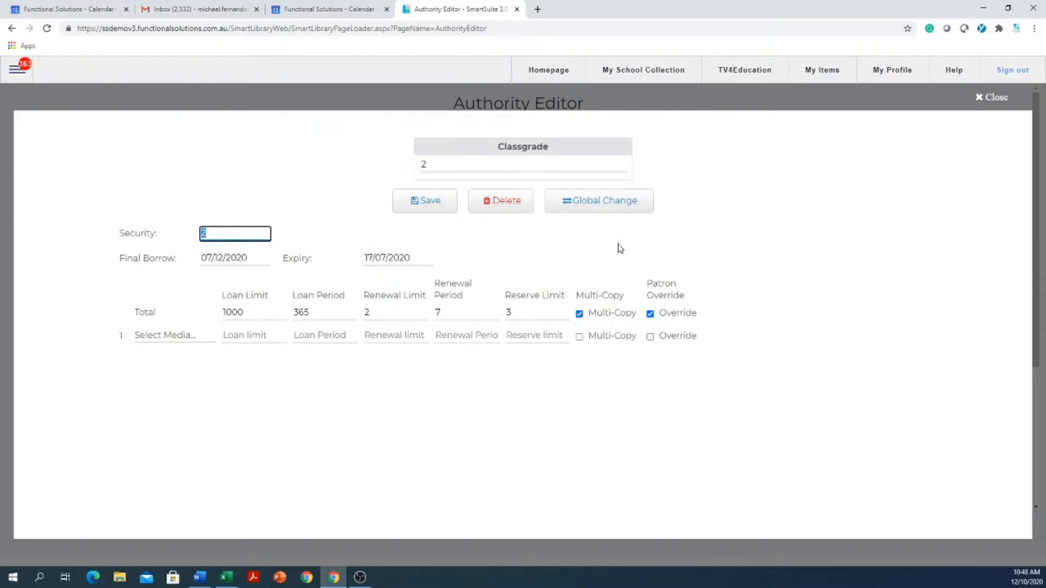
{"action": "left_click", "coordinate": [431, 205]}
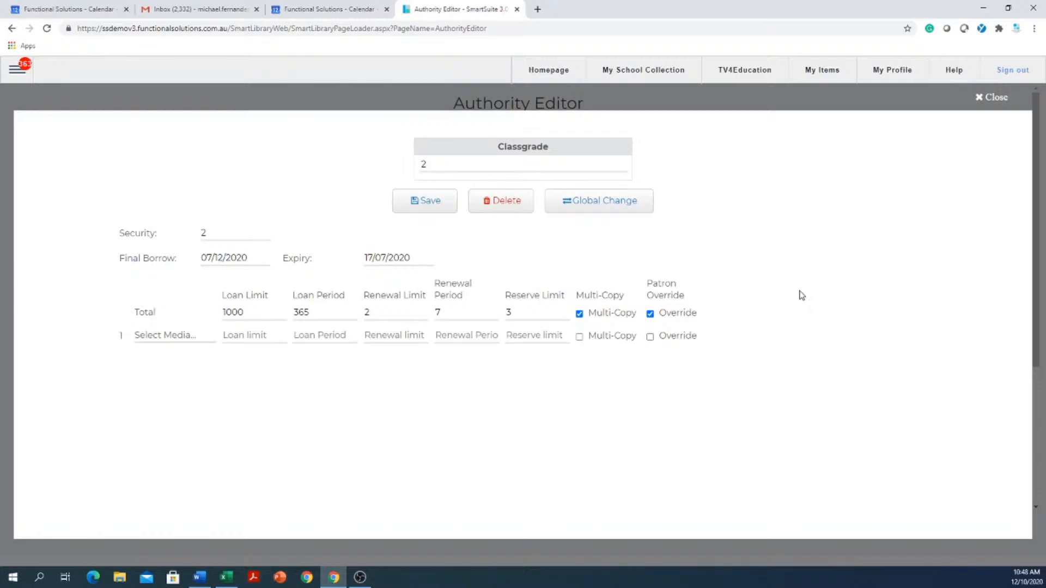
{"action": "left_click", "coordinate": [980, 101]}
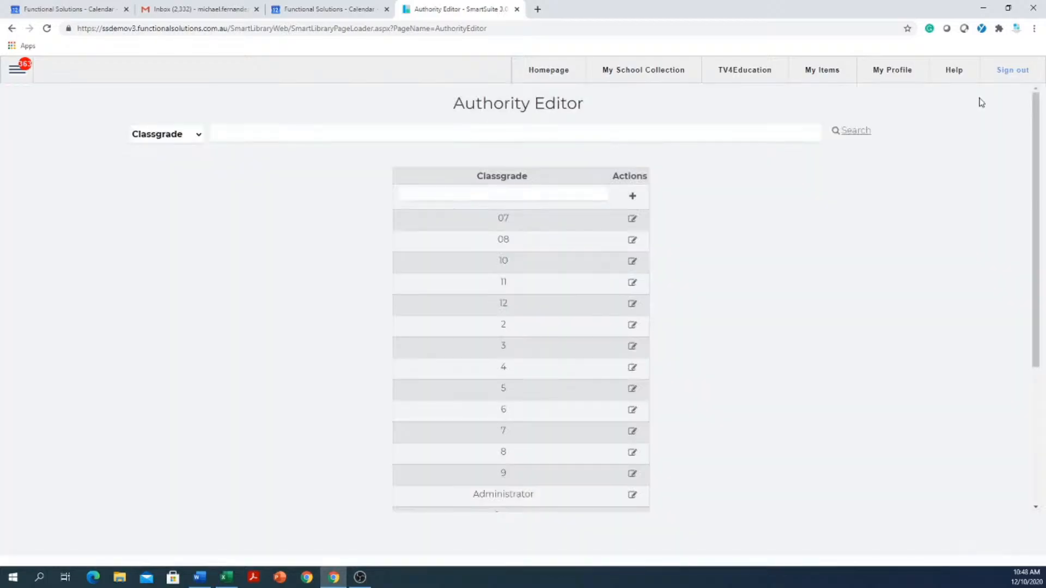
{"action": "scroll", "coordinate": [493, 278], "scroll_direction": "down", "scroll_amount": 4}
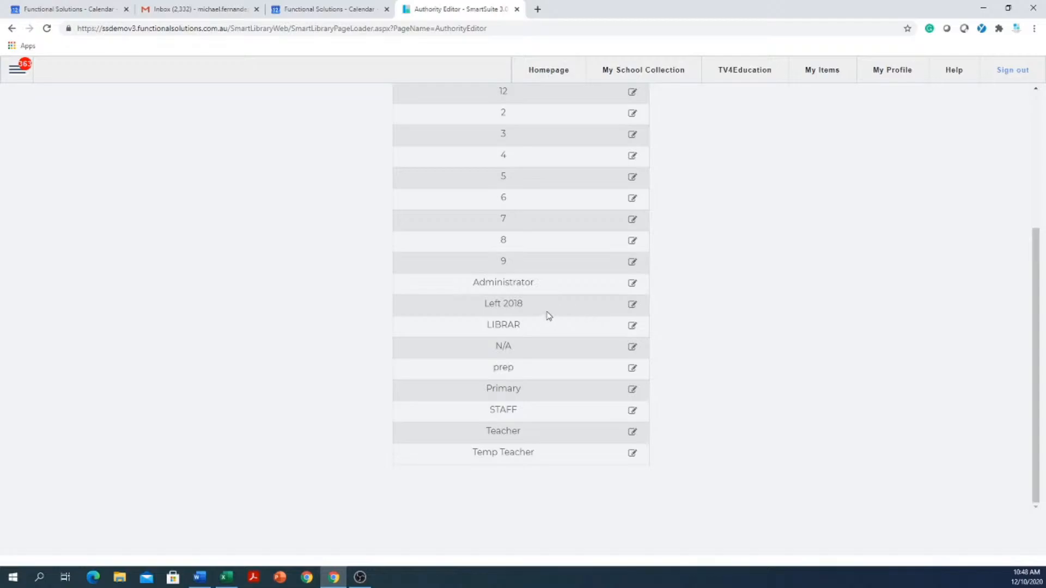
{"action": "scroll", "coordinate": [545, 313], "scroll_direction": "up", "scroll_amount": 4}
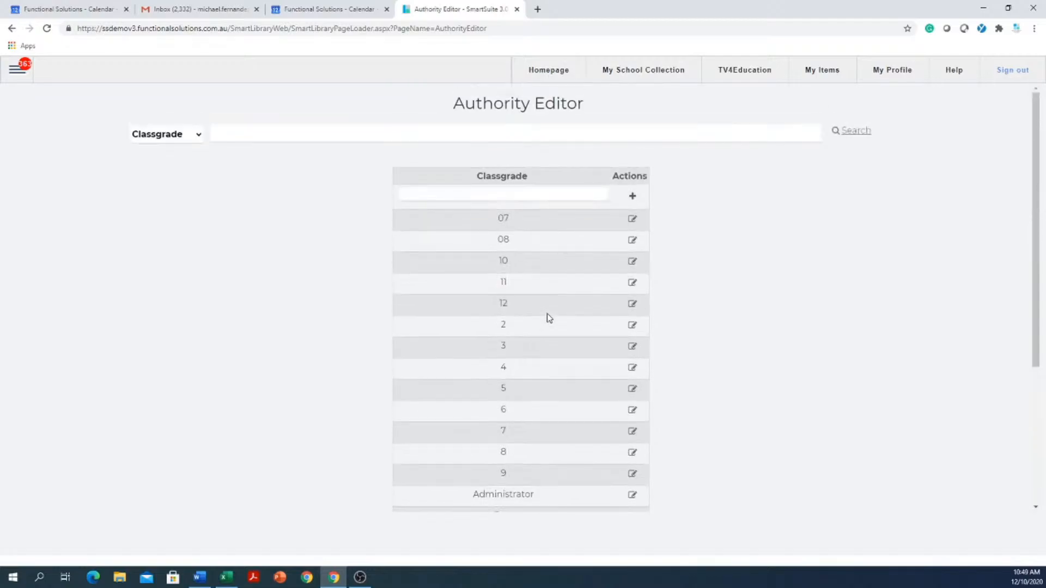
{"action": "scroll", "coordinate": [547, 318], "scroll_direction": "down", "scroll_amount": 4}
{"action": "scroll", "coordinate": [544, 318], "scroll_direction": "up", "scroll_amount": 4}
- Open the Patron Management page
{"action": "left_click", "coordinate": [12, 78]}
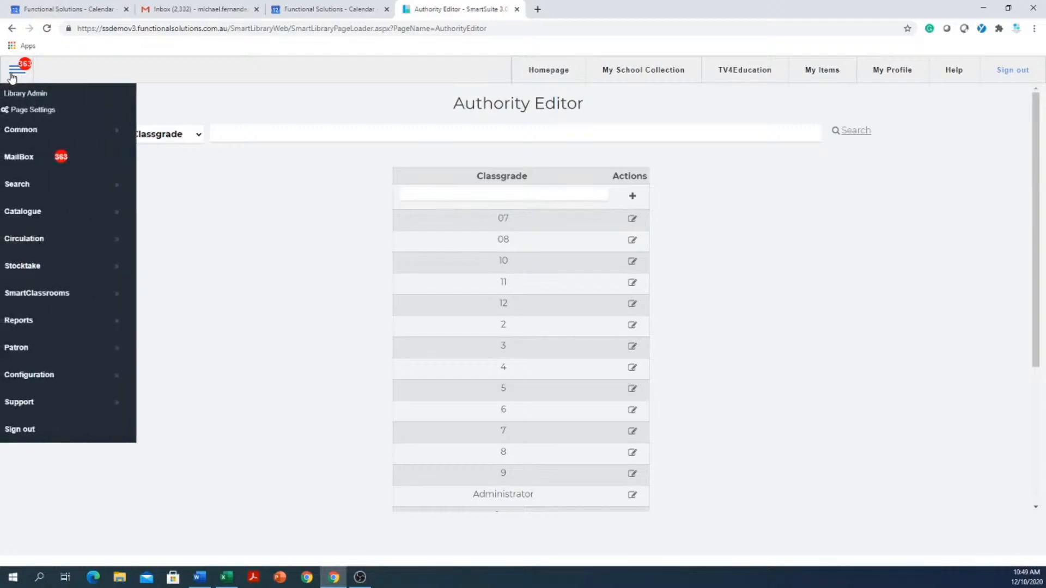
{"action": "left_click", "coordinate": [53, 354]}
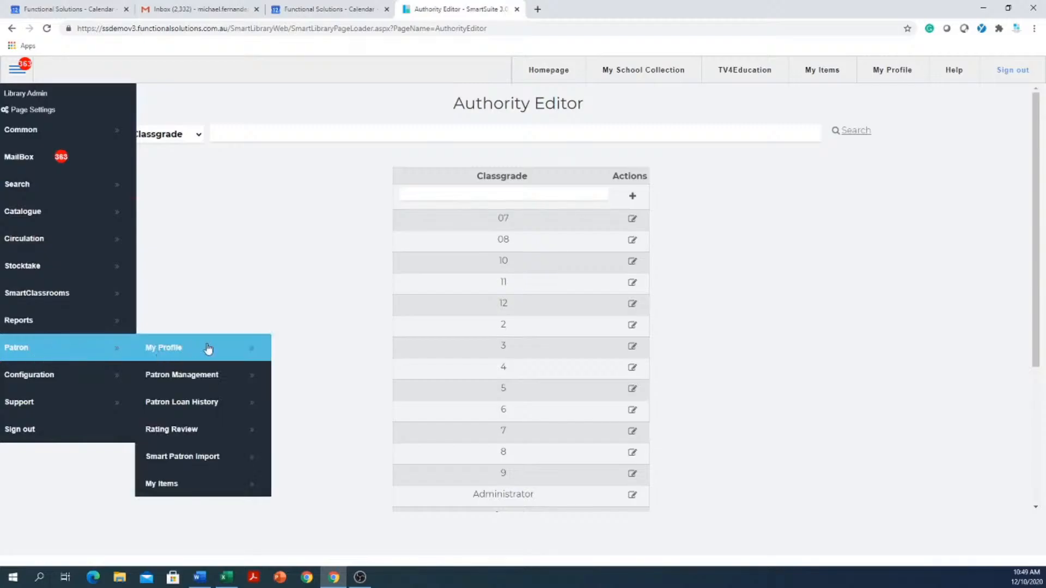
{"action": "left_click", "coordinate": [206, 377]}
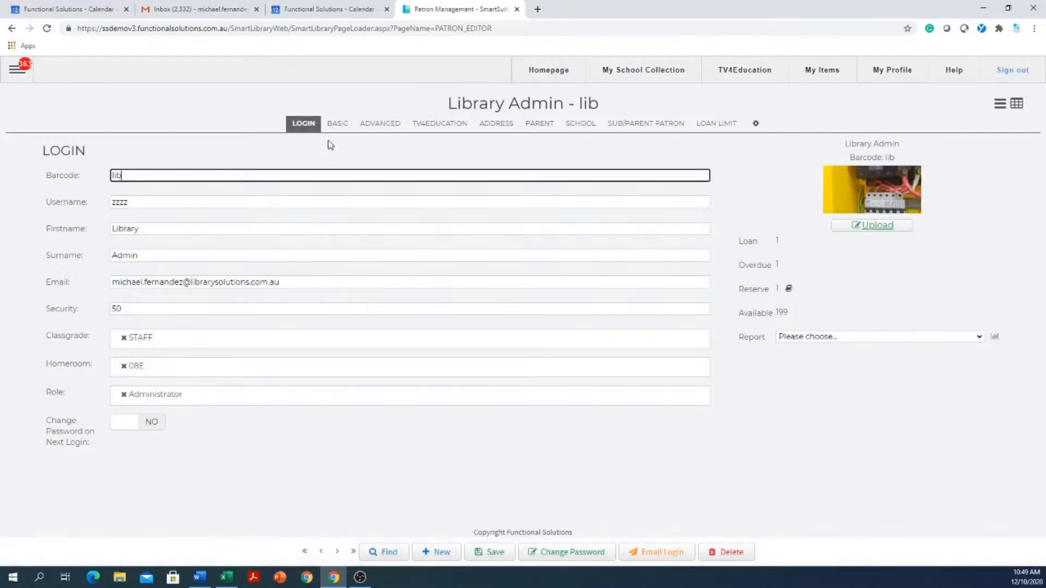
- Look through the patron record's Basic, Advanced, TV4Education, Address, Parent and School sections, returning to the Login section
{"action": "left_click", "coordinate": [334, 127]}
{"action": "left_click", "coordinate": [380, 125]}
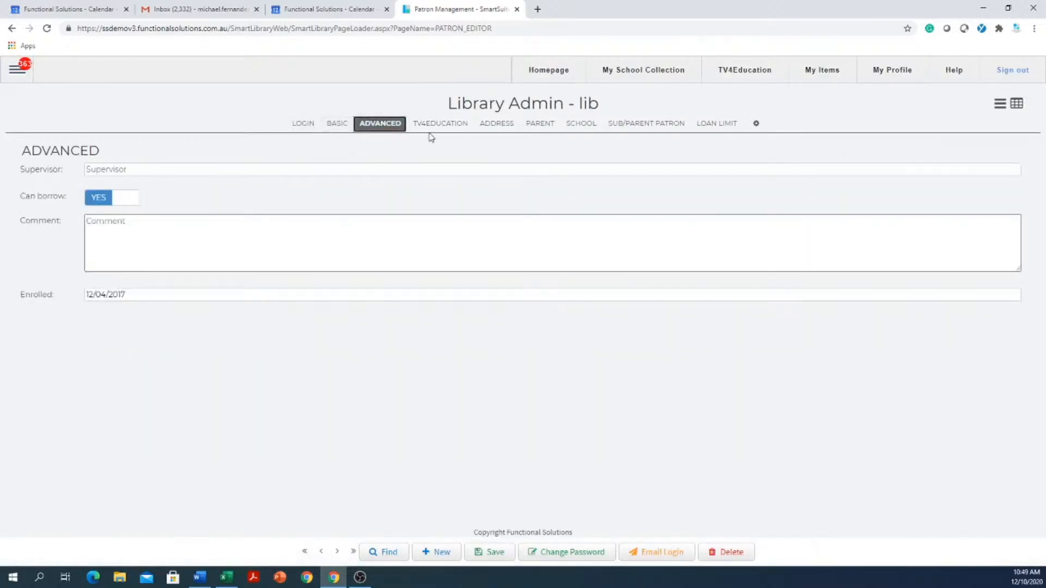
{"action": "left_click", "coordinate": [438, 124]}
{"action": "left_click", "coordinate": [493, 125]}
{"action": "left_click", "coordinate": [542, 126]}
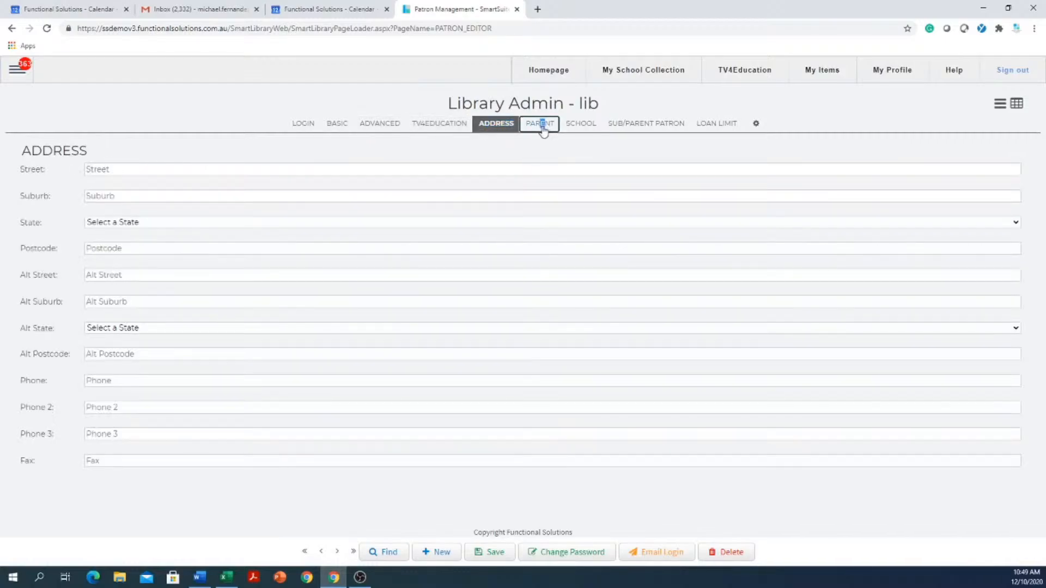
{"action": "left_click", "coordinate": [581, 125]}
{"action": "left_click", "coordinate": [304, 128]}
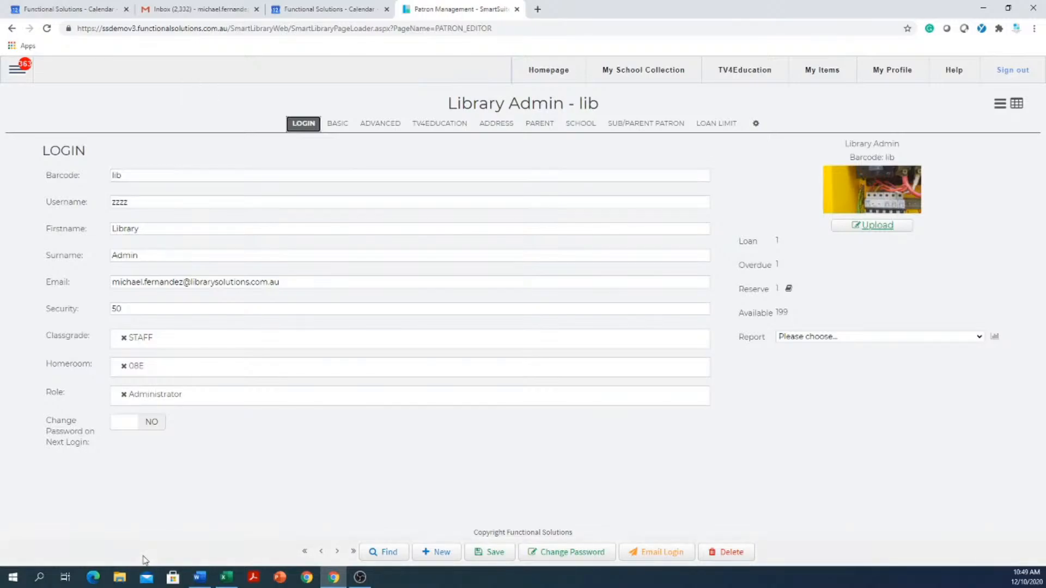
- Find patrons by a partial surname across all fields and open the record of the class grade 12 patron in homeroom 07S
{"action": "left_click", "coordinate": [387, 552]}
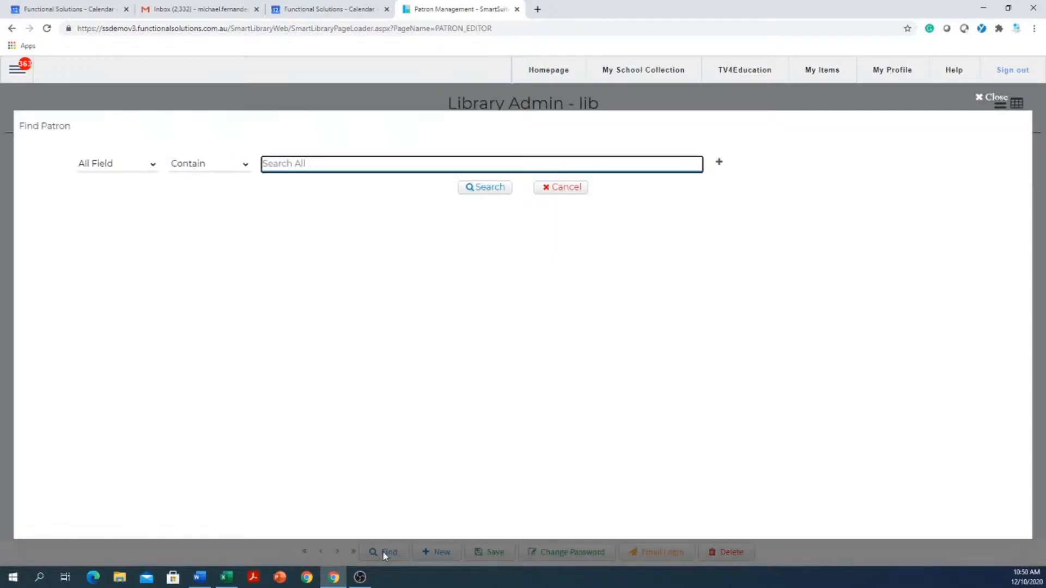
{"action": "type", "text": "smi"}
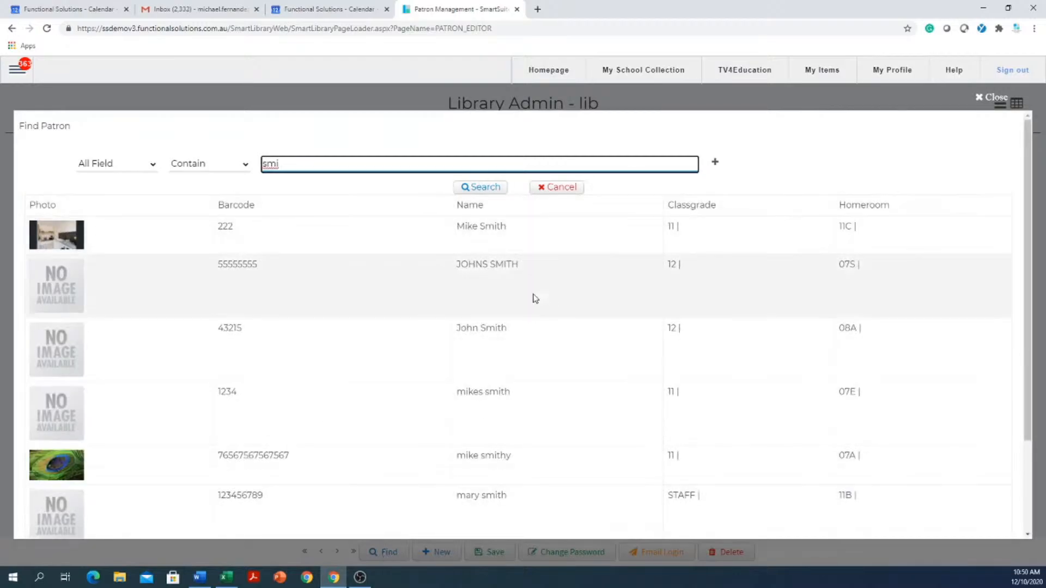
{"action": "left_click", "coordinate": [540, 271]}
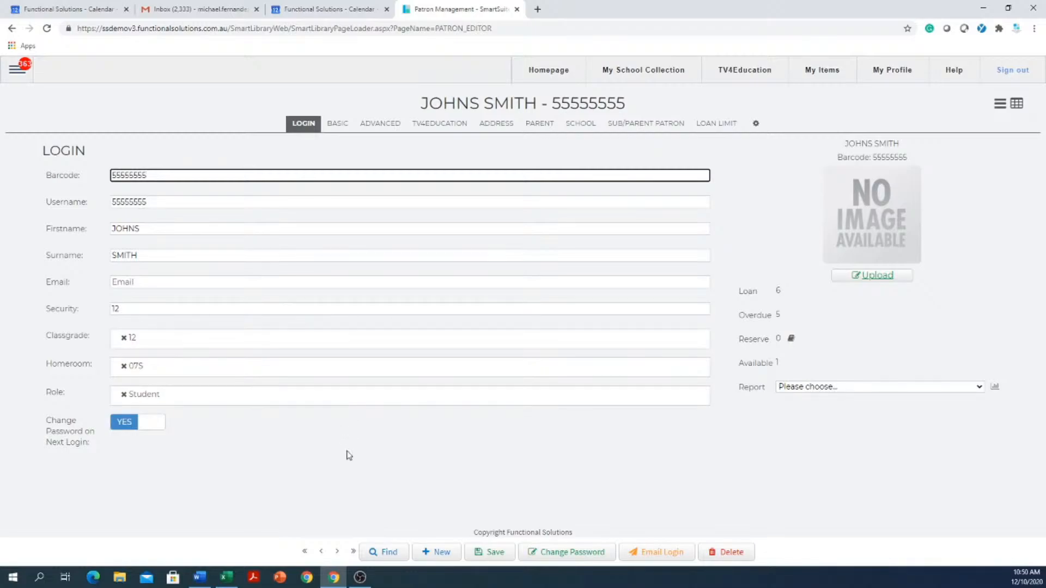
- Shorten the patron search term to "s" and open the record of the class grade 11 patron in homeroom 11C
{"action": "left_click", "coordinate": [384, 552]}
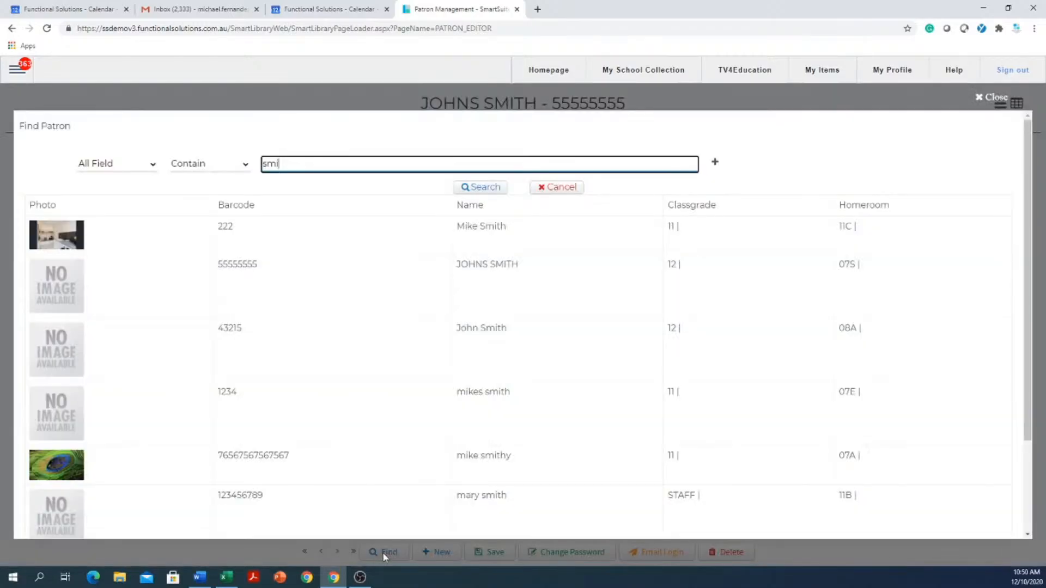
{"action": "key", "text": "BackSpace"}
{"action": "key", "text": "BackSpace"}
{"action": "key", "text": "BackSpace"}
{"action": "type", "text": "s"}
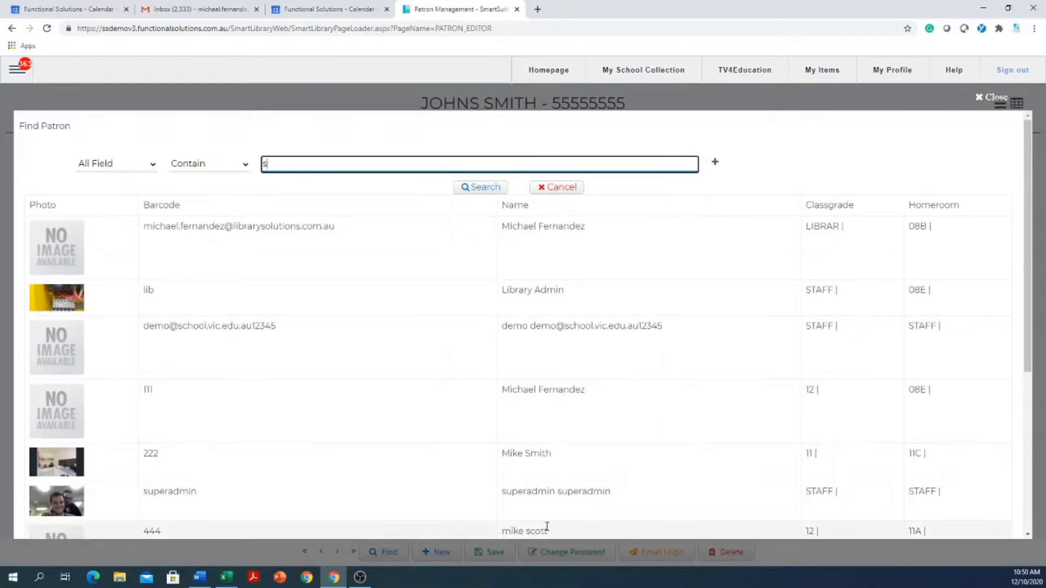
{"action": "left_click", "coordinate": [548, 467]}
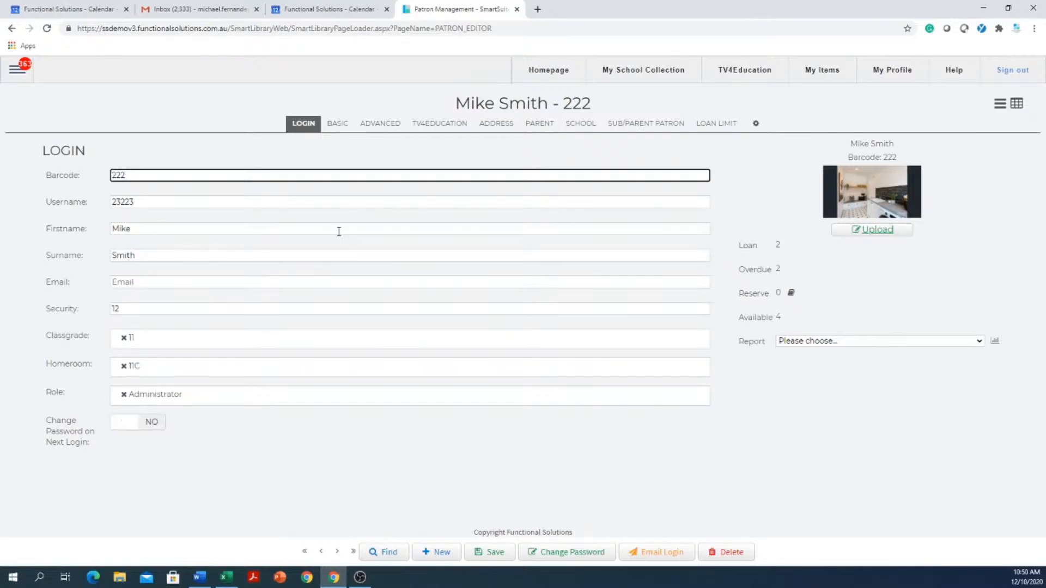
- Find patrons by the full surname and open the record of the STAFF patron in homeroom 11B
{"action": "left_click", "coordinate": [376, 553]}
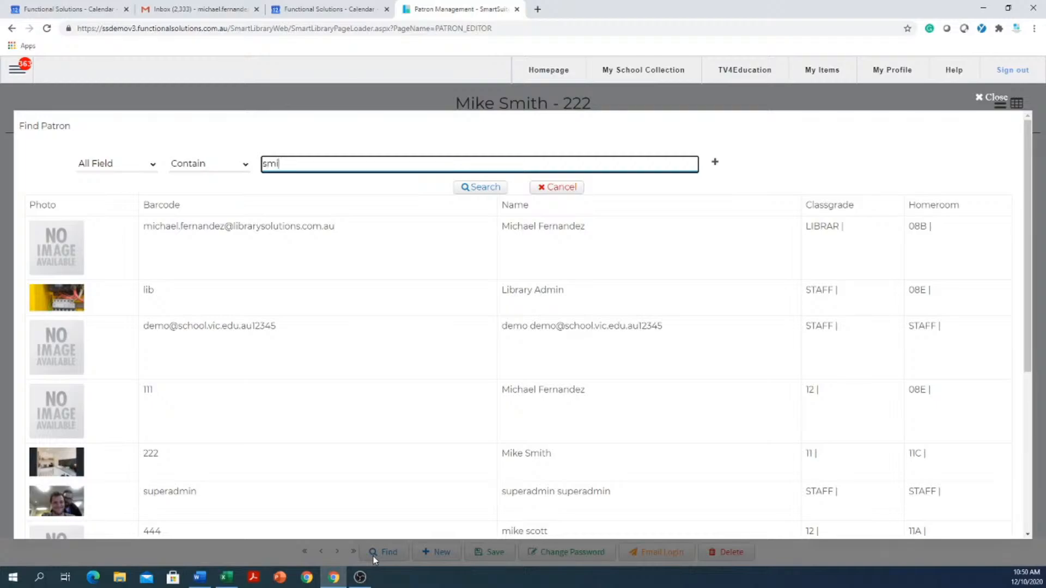
{"action": "type", "text": "mith"}
{"action": "key", "text": "Return"}
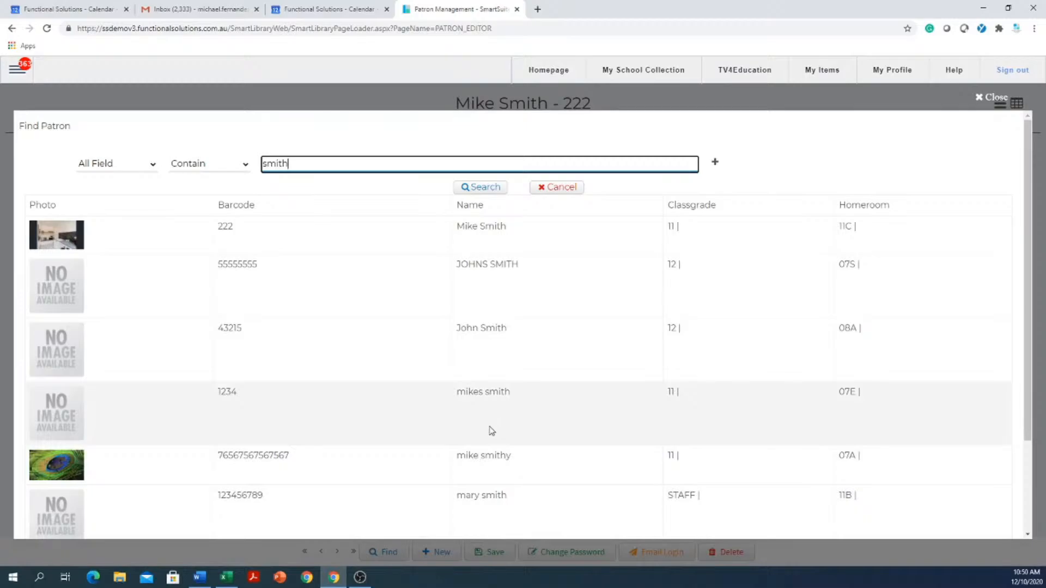
{"action": "scroll", "coordinate": [491, 430], "scroll_direction": "down", "scroll_amount": 1}
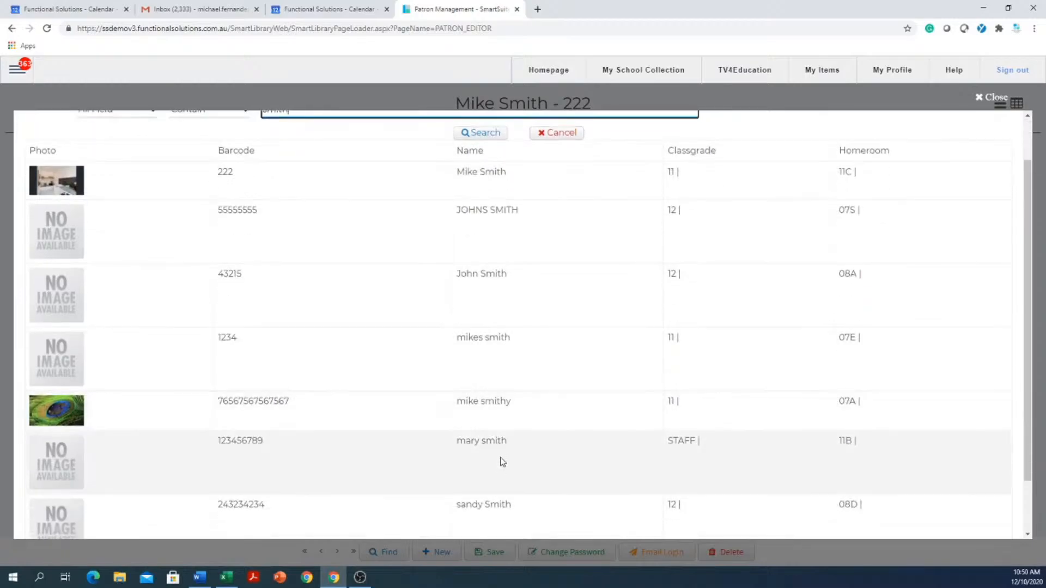
{"action": "left_click", "coordinate": [503, 461]}
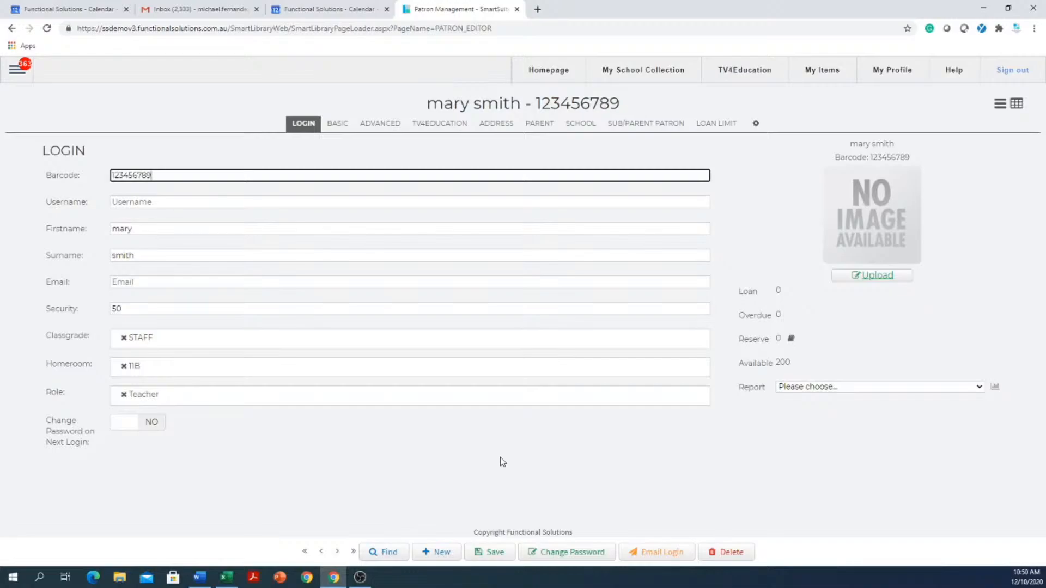
- Remove the last digit of the patron's barcode and save the record
{"action": "left_click_drag", "start_coordinate": [181, 173], "coordinate": [61, 187]}
{"action": "key", "text": "BackSpace"}
{"action": "left_click", "coordinate": [155, 201]}
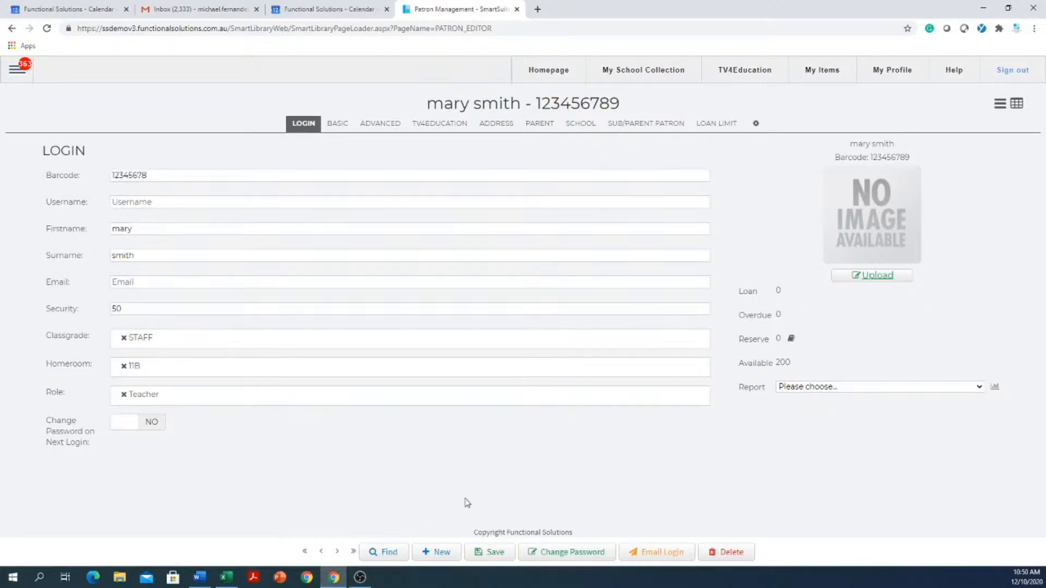
{"action": "left_click", "coordinate": [496, 553]}
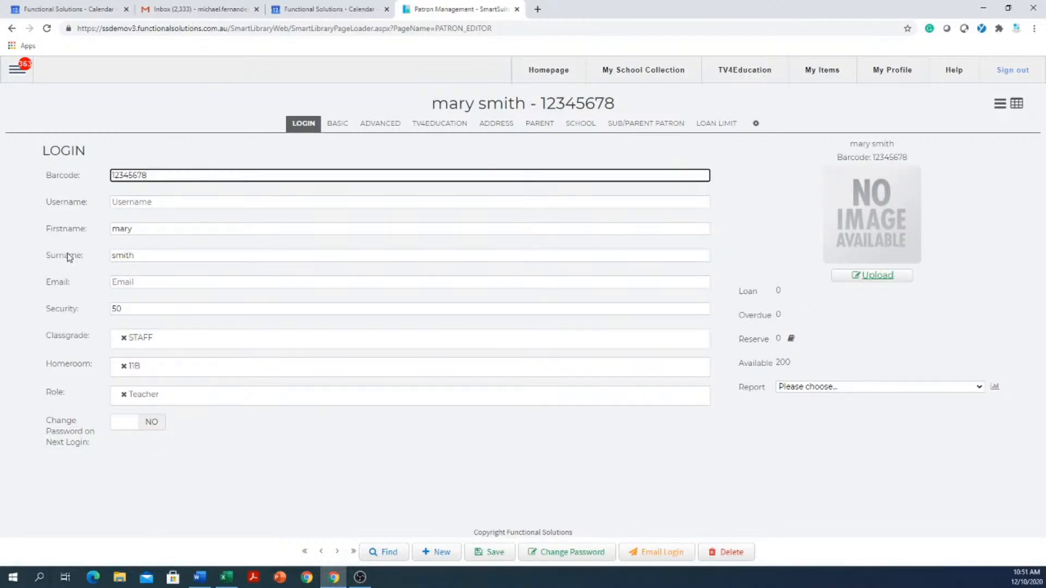
- Change the patron's class grade to 10 and save the record
{"action": "left_click", "coordinate": [147, 309]}
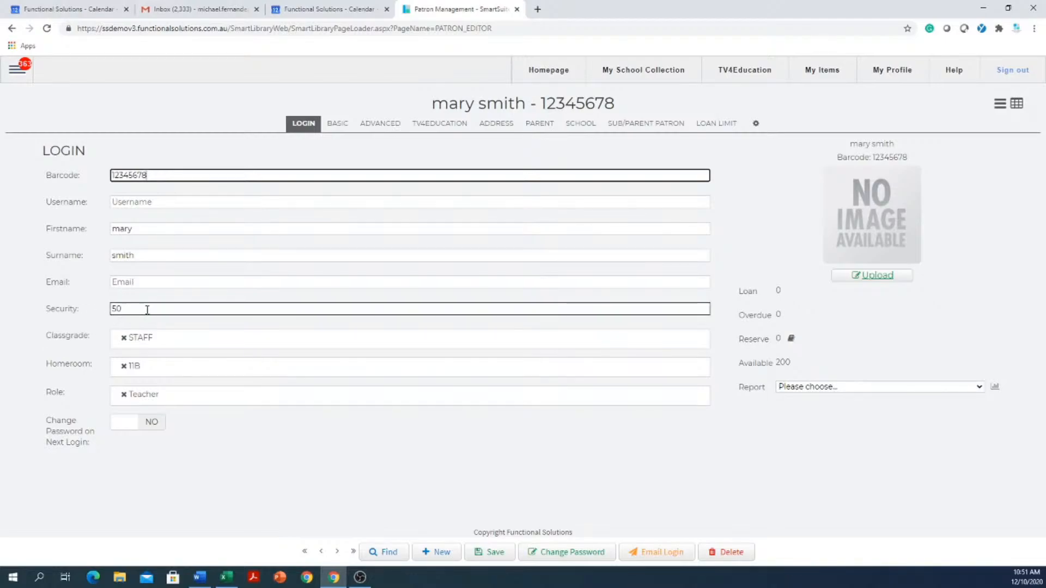
{"action": "left_click", "coordinate": [76, 306]}
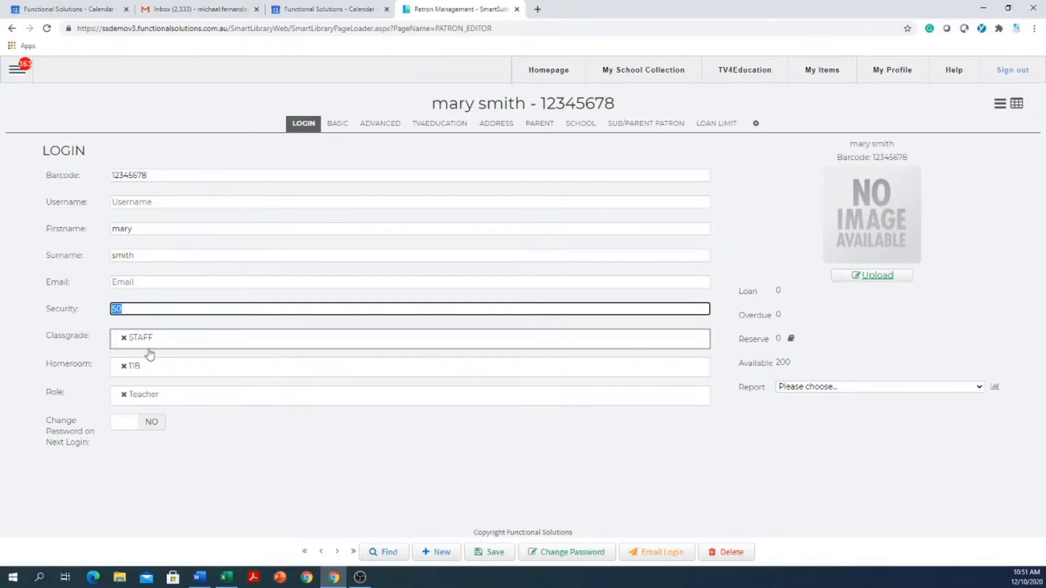
{"action": "left_click", "coordinate": [194, 348]}
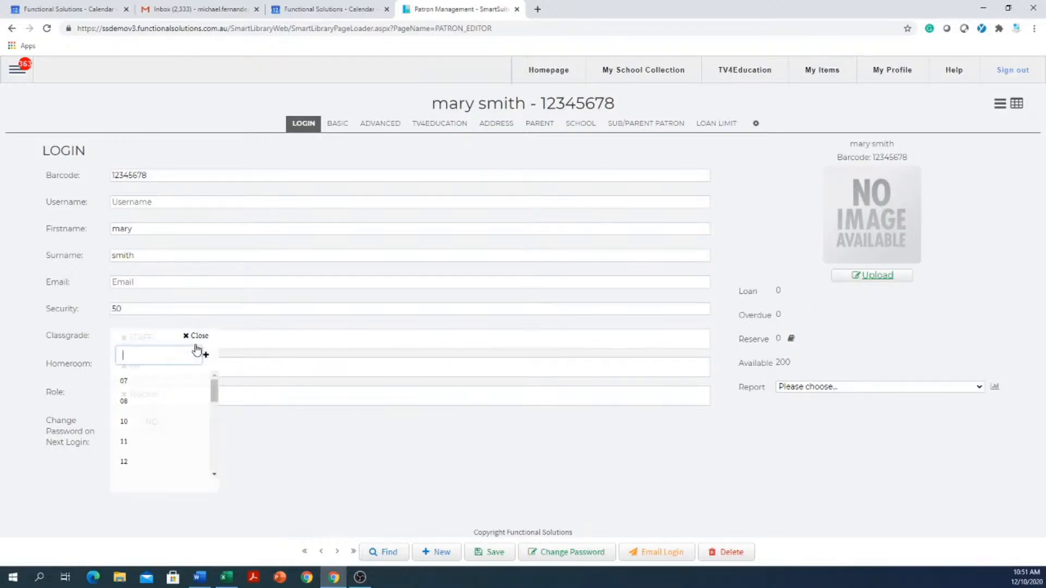
{"action": "left_click", "coordinate": [128, 425]}
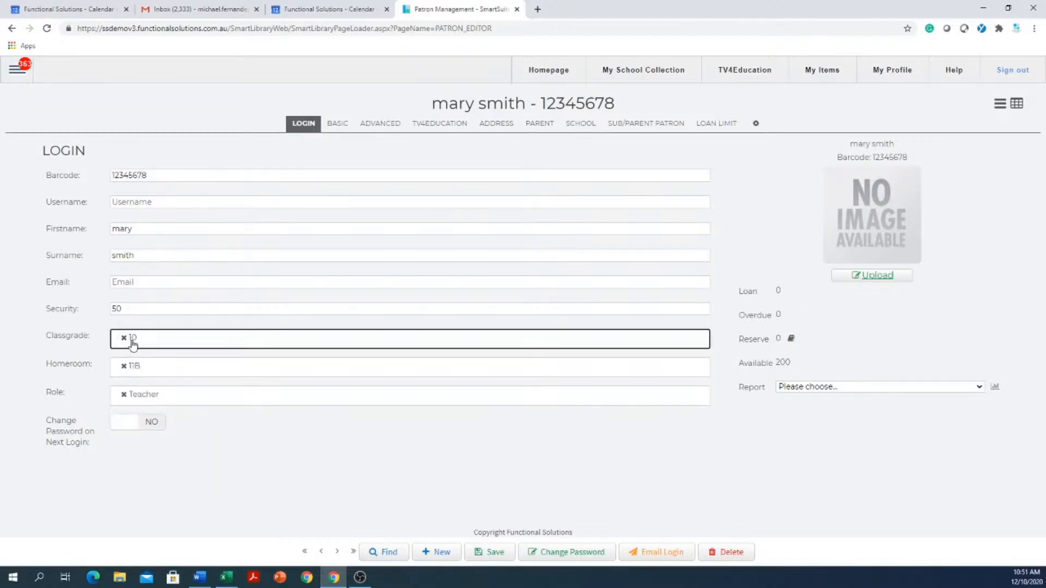
{"action": "left_click", "coordinate": [497, 553]}
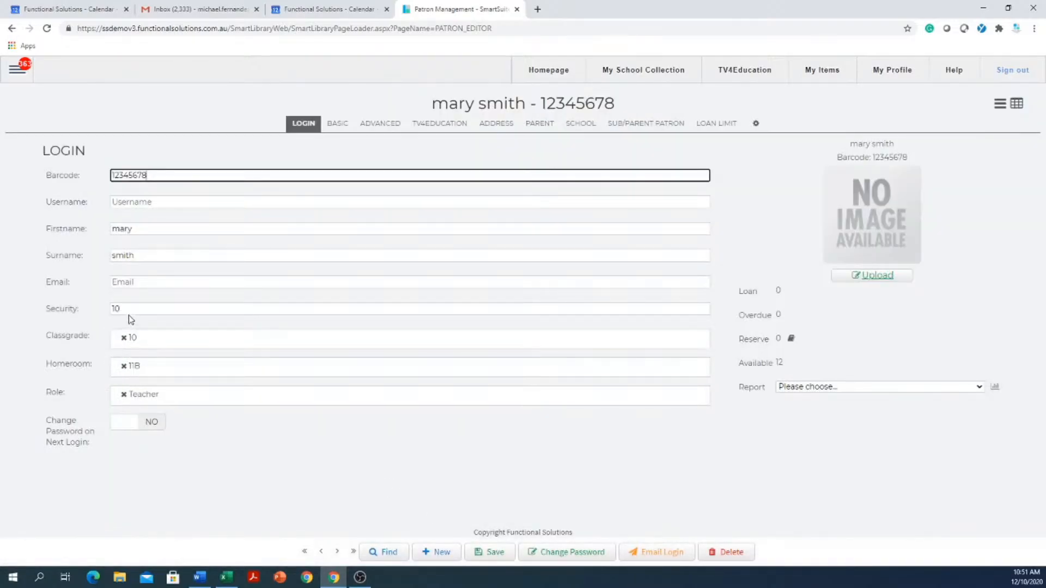
- Replace the patron's homeroom with 10F and save the record
{"action": "left_click", "coordinate": [129, 313]}
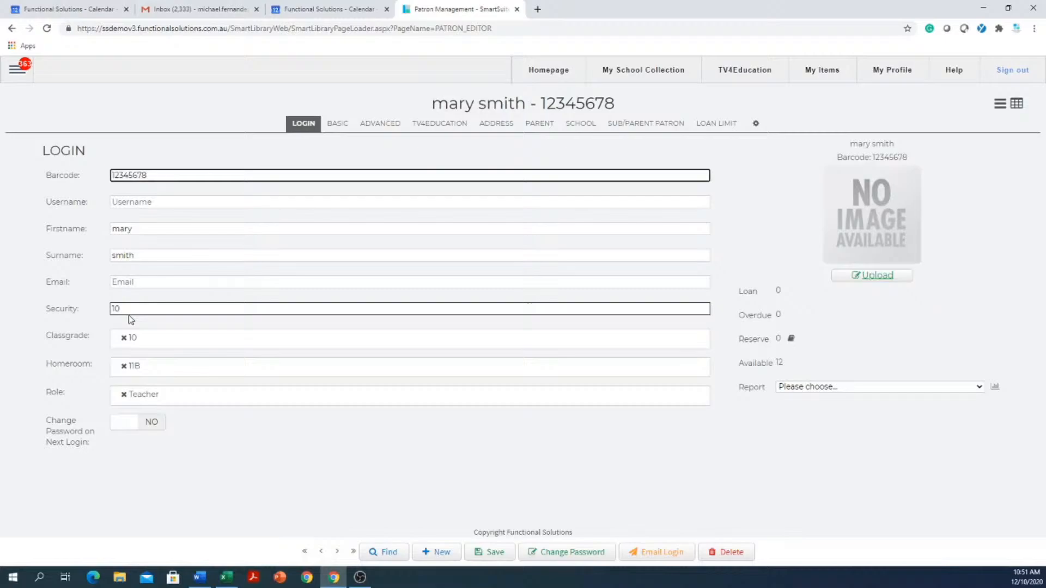
{"action": "left_click", "coordinate": [124, 366]}
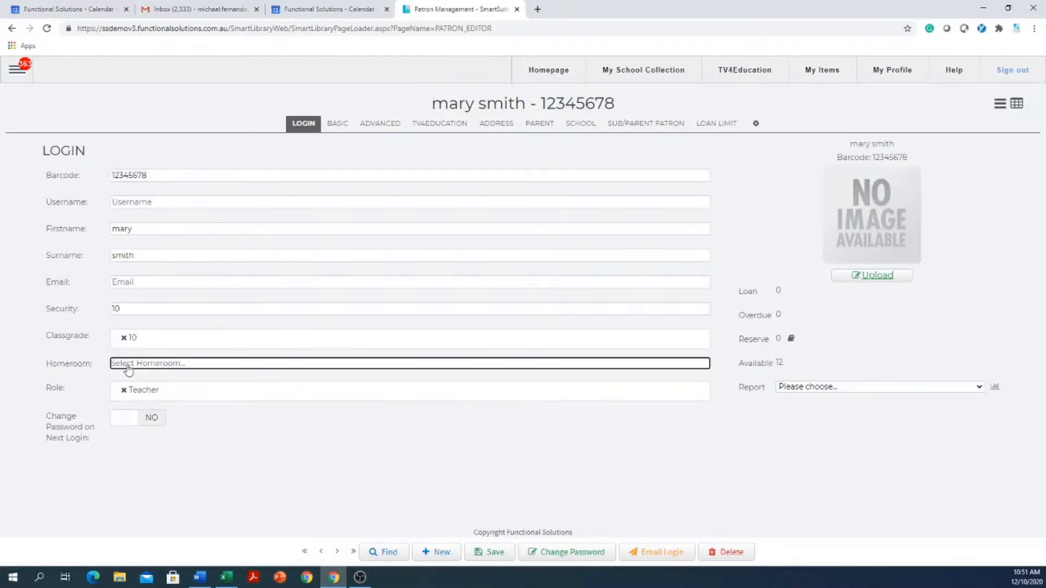
{"action": "left_click", "coordinate": [129, 366]}
{"action": "scroll", "coordinate": [129, 408], "scroll_direction": "down", "scroll_amount": 5}
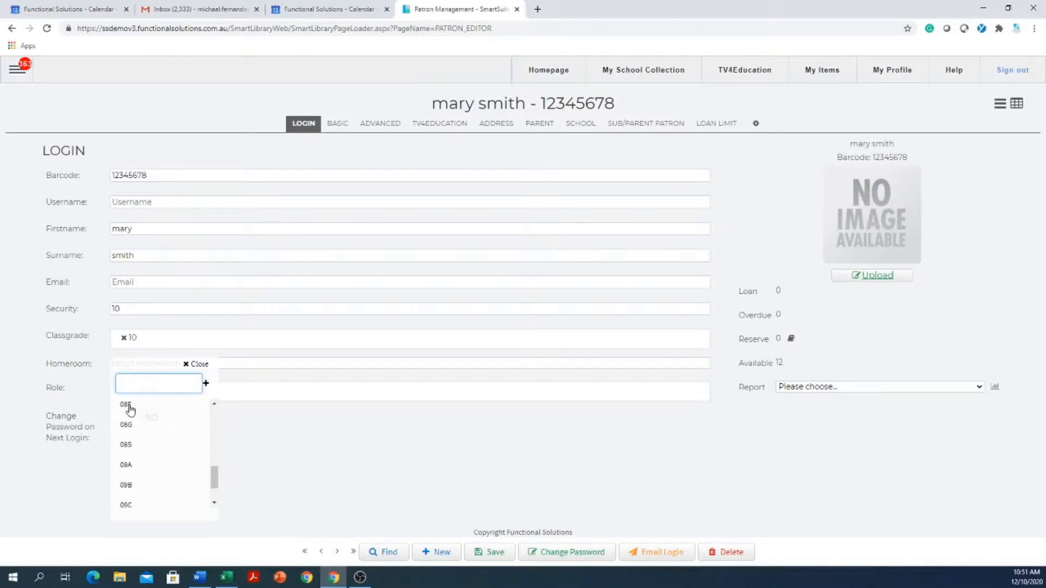
{"action": "scroll", "coordinate": [129, 408], "scroll_direction": "down", "scroll_amount": 3}
{"action": "left_click", "coordinate": [129, 443]}
{"action": "left_click", "coordinate": [495, 556]}
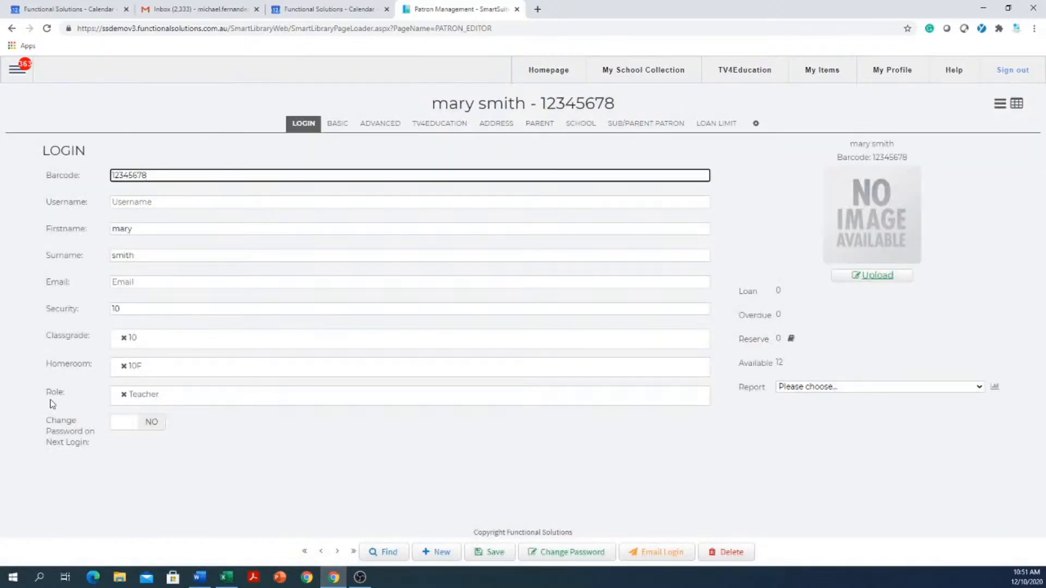
- Replace the patron's role with Student and save the record
{"action": "left_click", "coordinate": [148, 400]}
{"action": "left_click", "coordinate": [125, 396]}
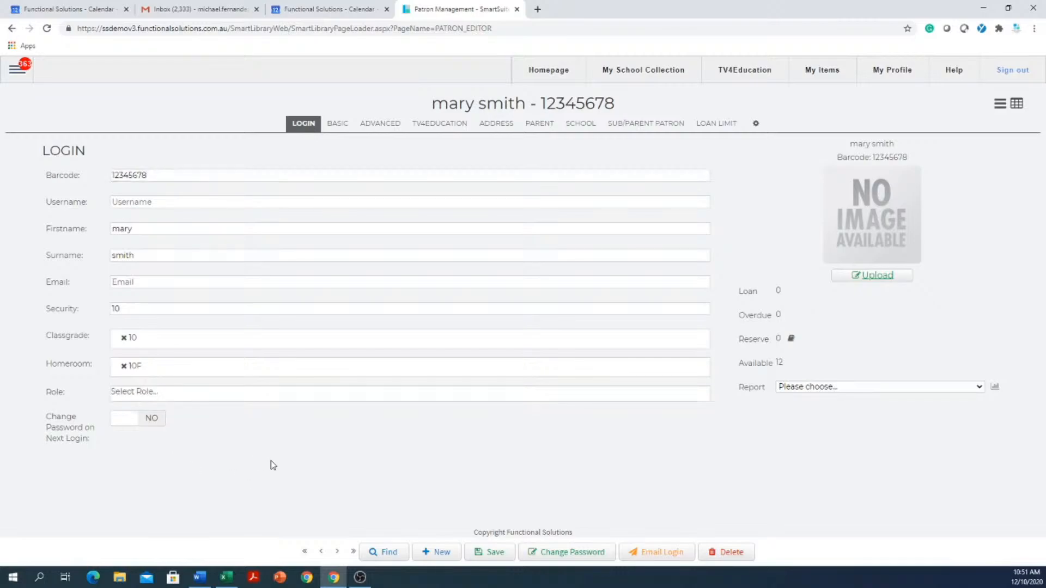
{"action": "left_click", "coordinate": [233, 401]}
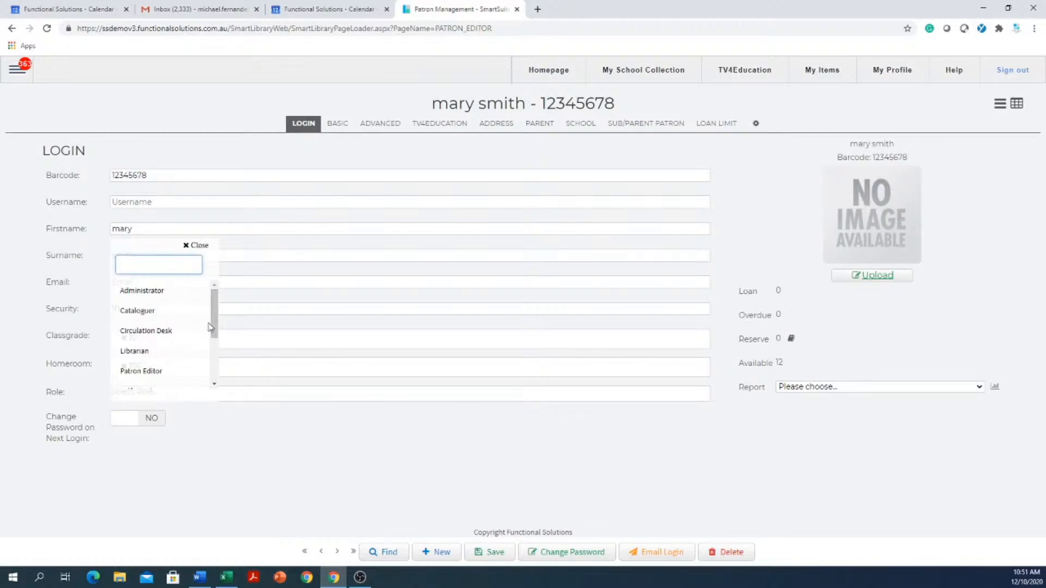
{"action": "scroll", "coordinate": [219, 312], "scroll_direction": "down", "scroll_amount": 3}
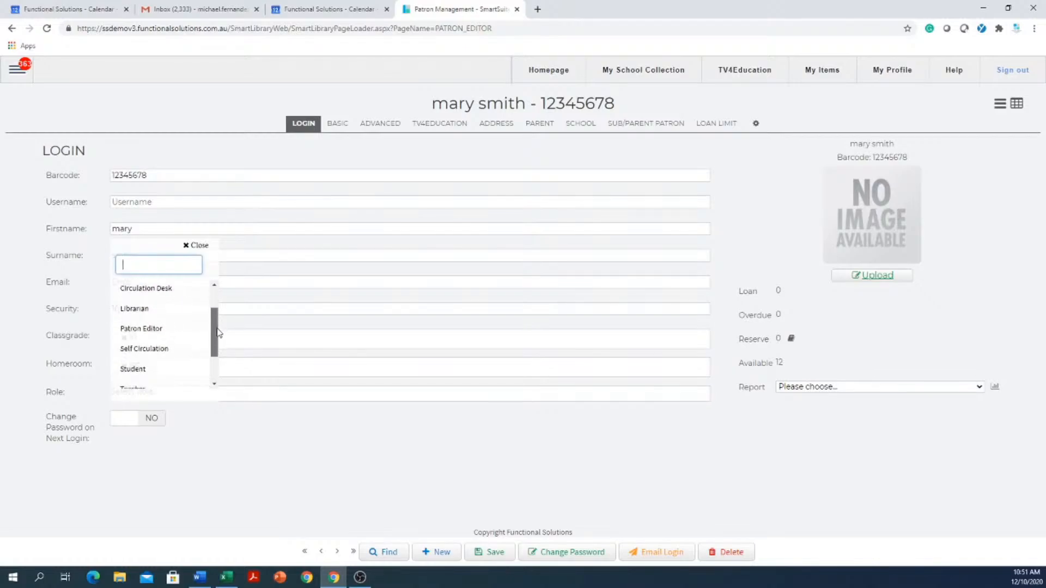
{"action": "left_click", "coordinate": [135, 357]}
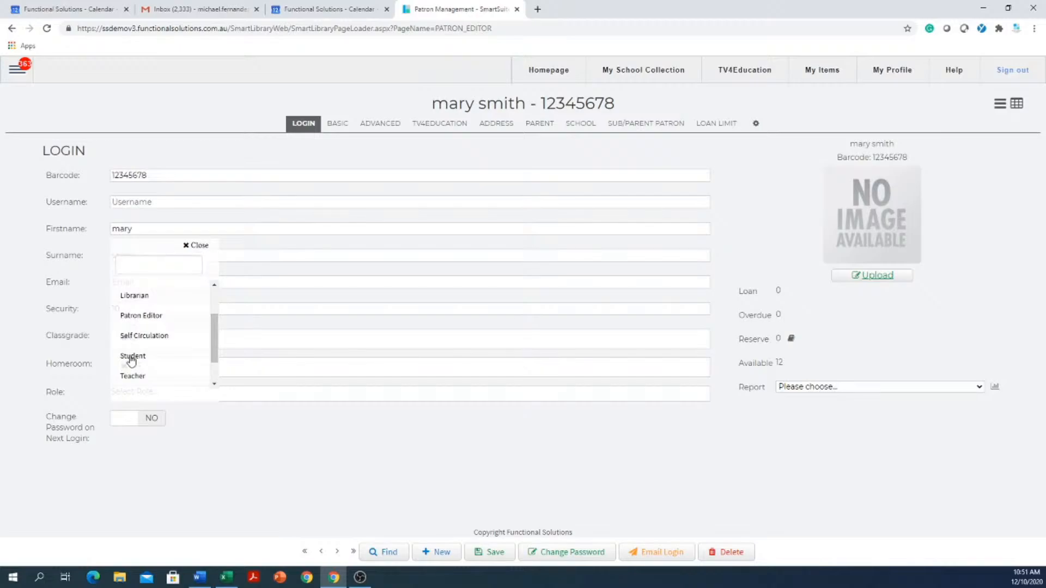
{"action": "left_click", "coordinate": [253, 490]}
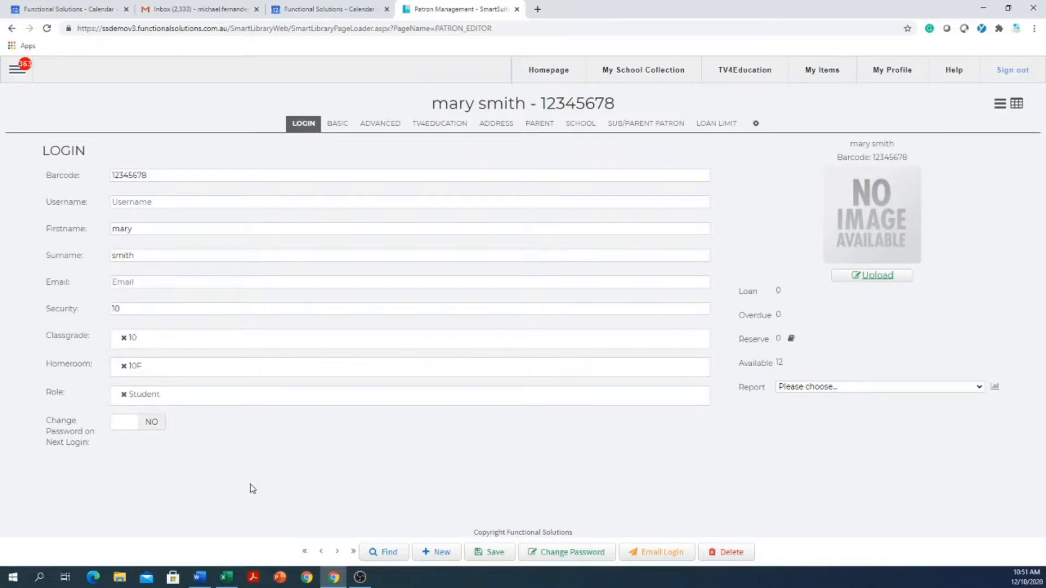
{"action": "left_click", "coordinate": [496, 552]}
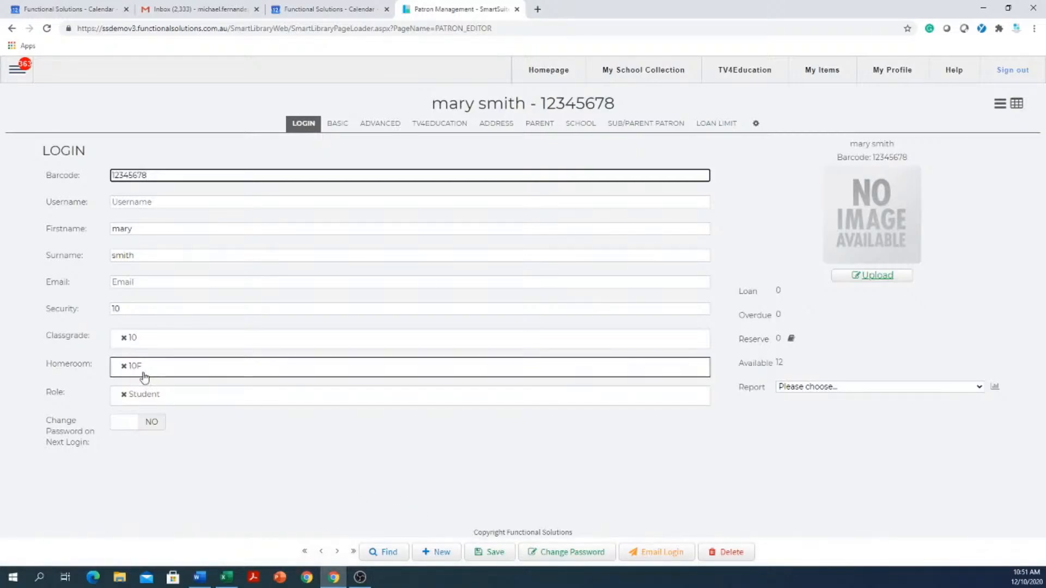
- Change the patron's password by entering the new password, repeating it for validation and submitting the change
{"action": "left_click_drag", "start_coordinate": [161, 175], "coordinate": [63, 182]}
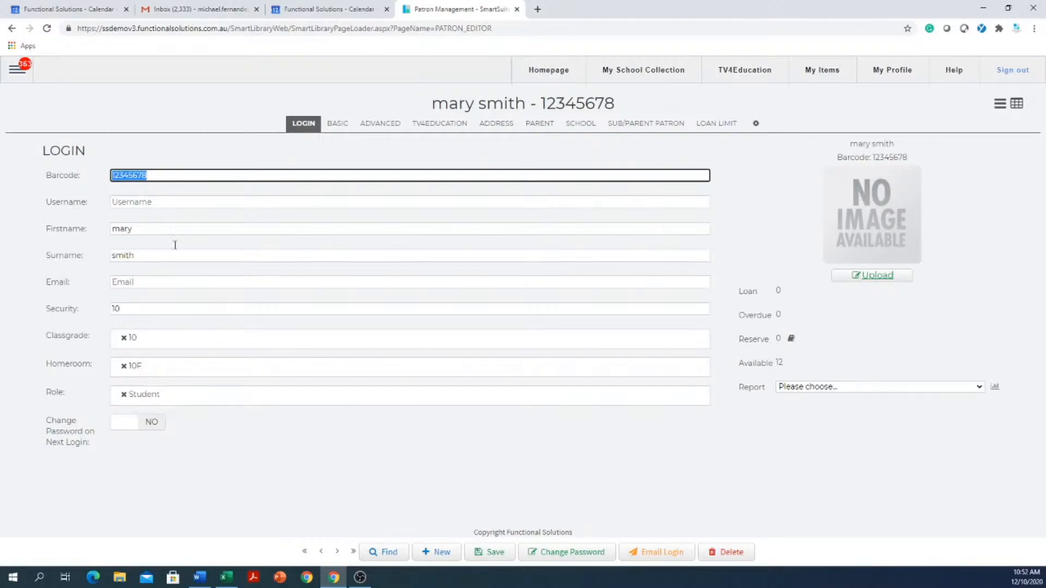
{"action": "left_click", "coordinate": [599, 551]}
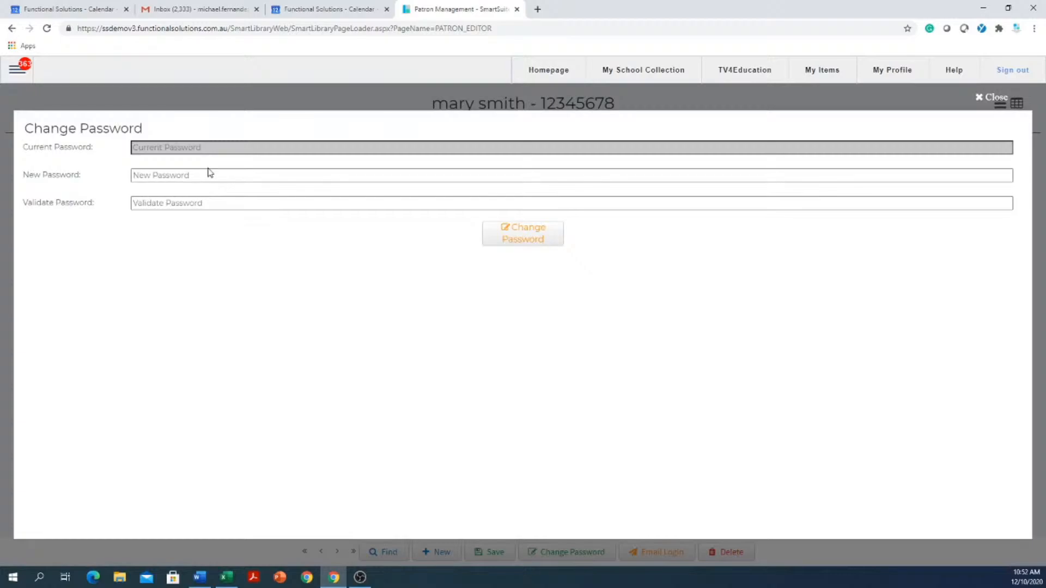
{"action": "left_click", "coordinate": [203, 174]}
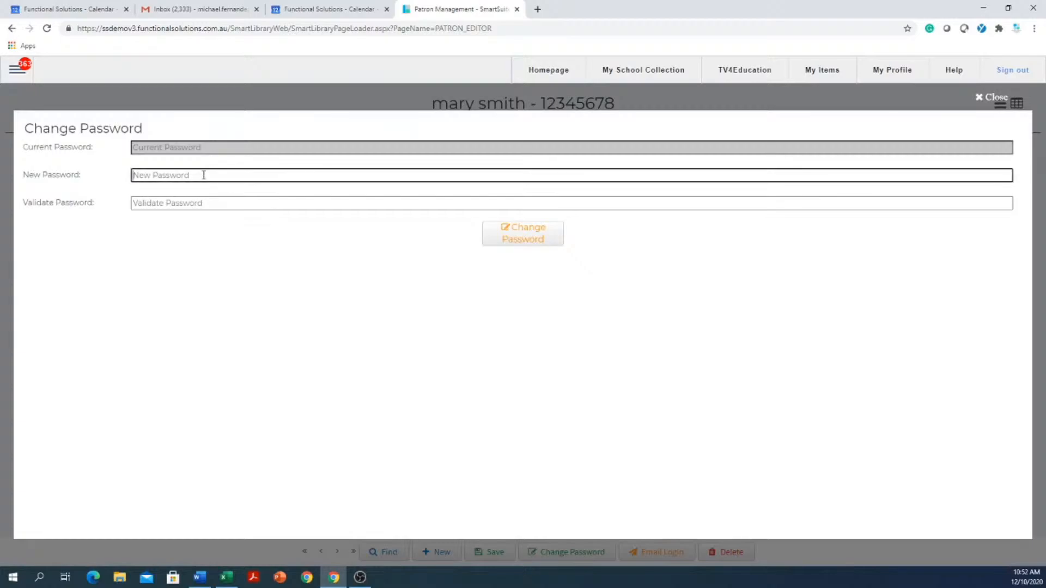
{"action": "type", "text": "a"}
{"action": "key", "text": "Tab"}
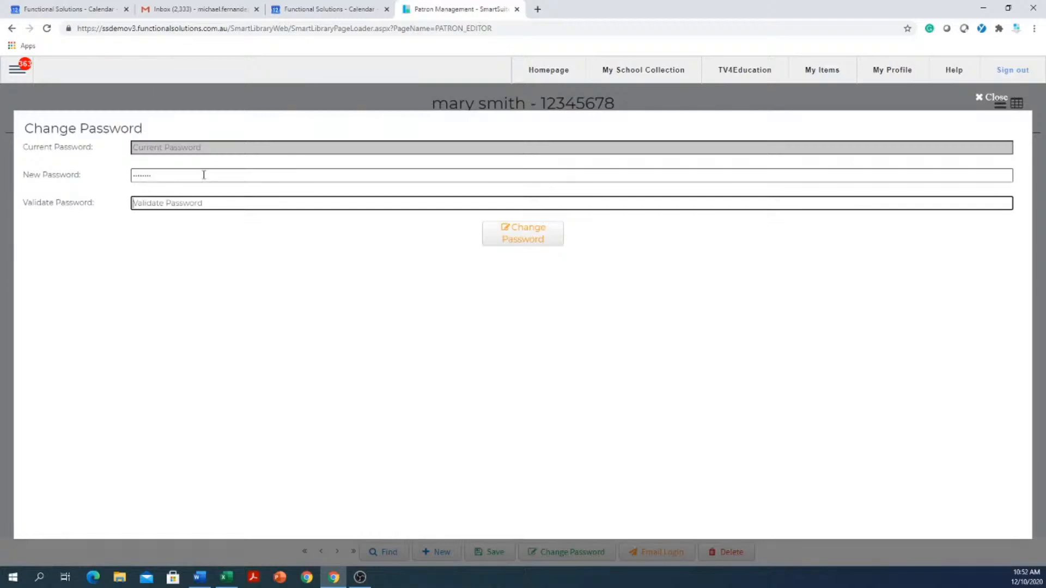
{"action": "type", "text": "•"}
{"action": "left_click", "coordinate": [531, 233]}
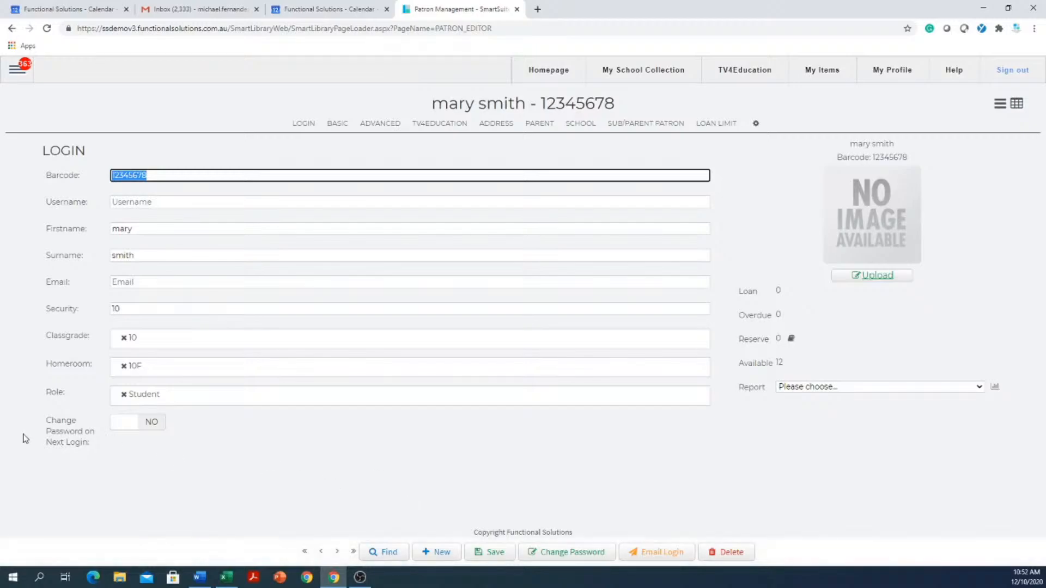
- Turn on Change Password on Next Login for the patron and save the record
{"action": "left_click", "coordinate": [124, 424]}
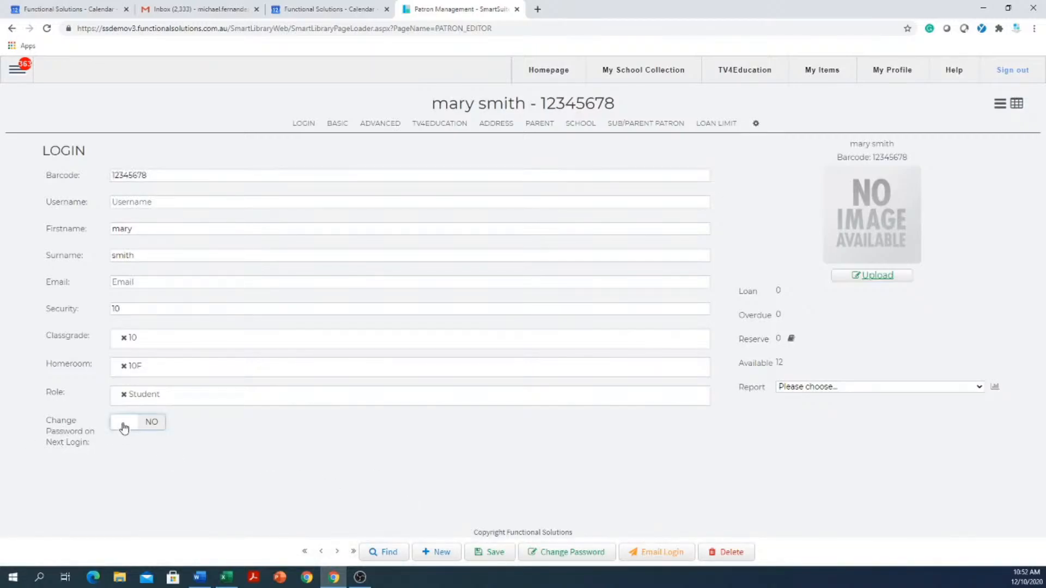
{"action": "left_click", "coordinate": [502, 555]}
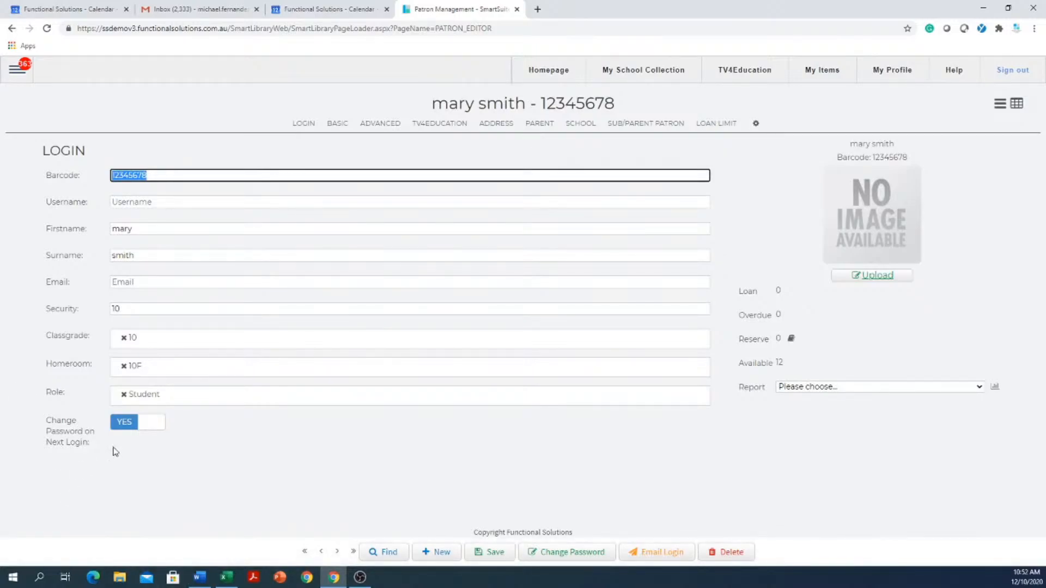
- View the patron's password change form and close it without entering a new password
{"action": "left_click", "coordinate": [170, 176]}
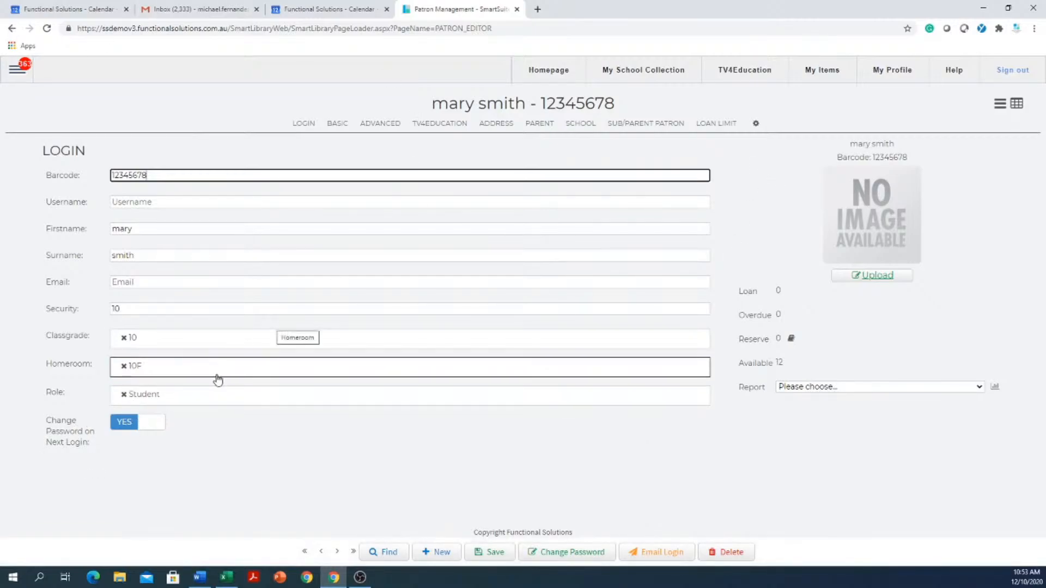
{"action": "left_click", "coordinate": [559, 556]}
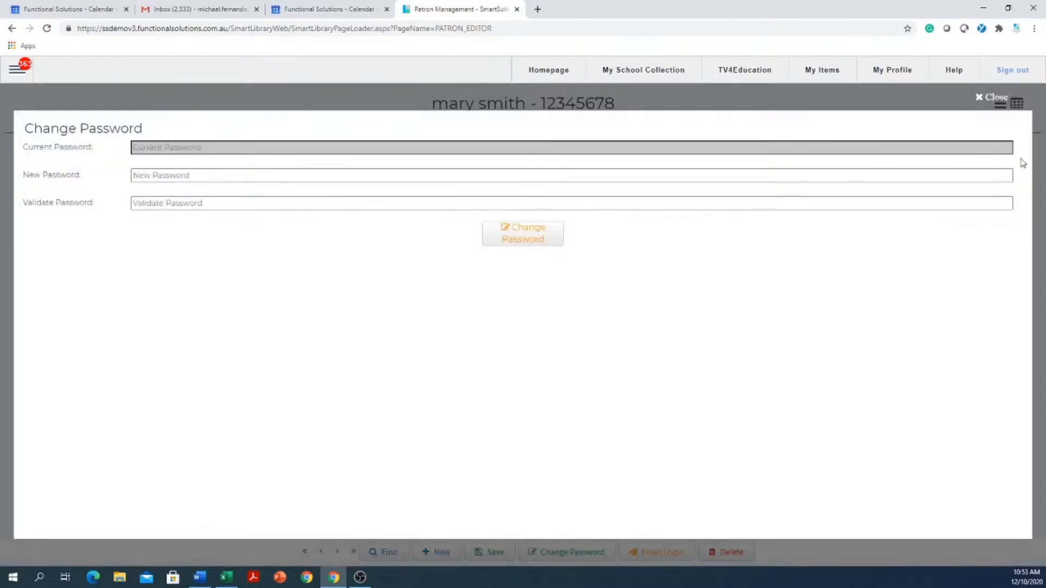
{"action": "left_click", "coordinate": [980, 98]}
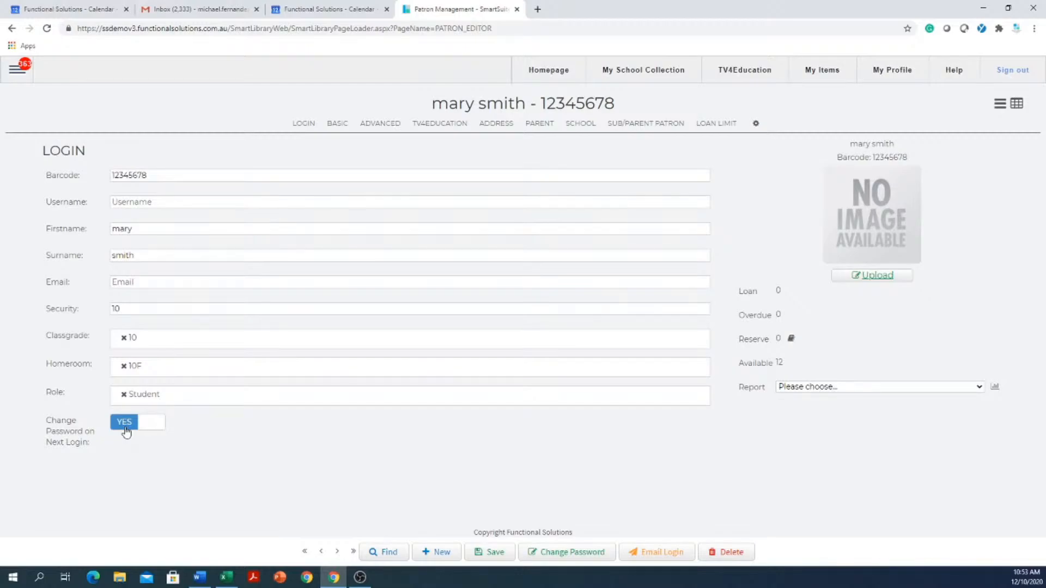
- Turn off Change Password on Next Login for the patron
{"action": "left_click", "coordinate": [150, 423]}
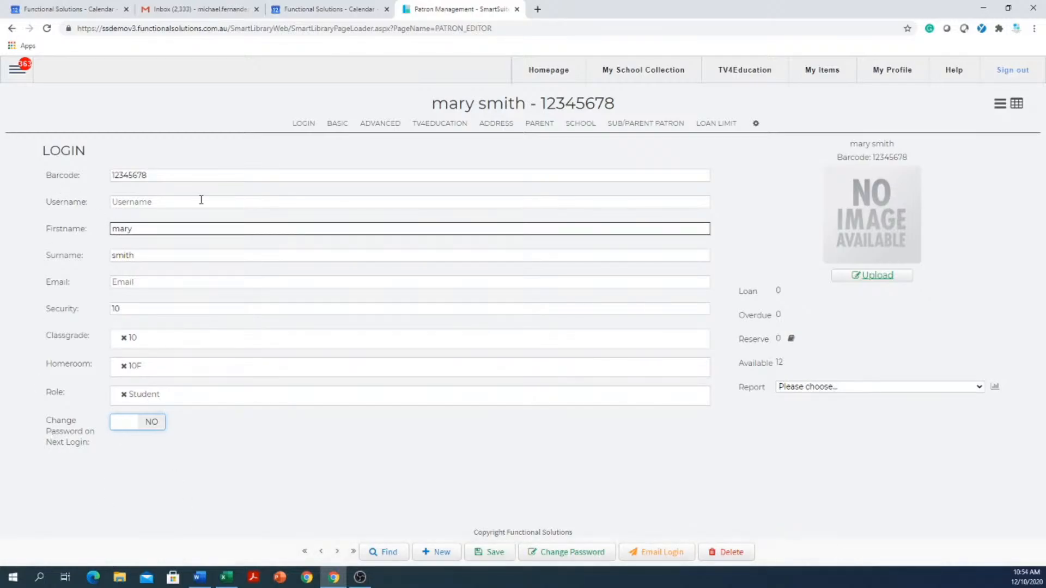
{"action": "left_click", "coordinate": [16, 72]}
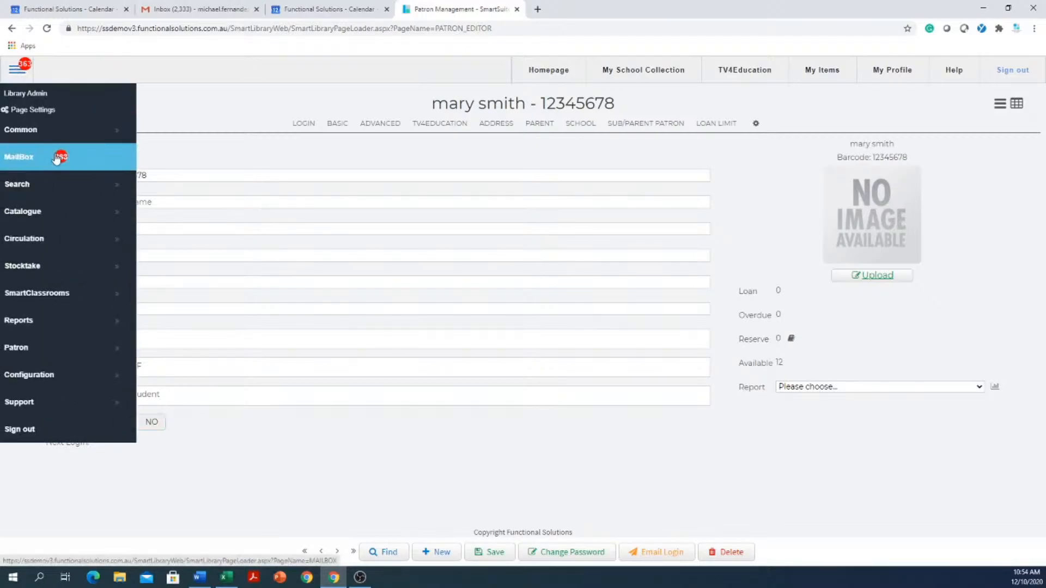
{"action": "left_click", "coordinate": [235, 113]}
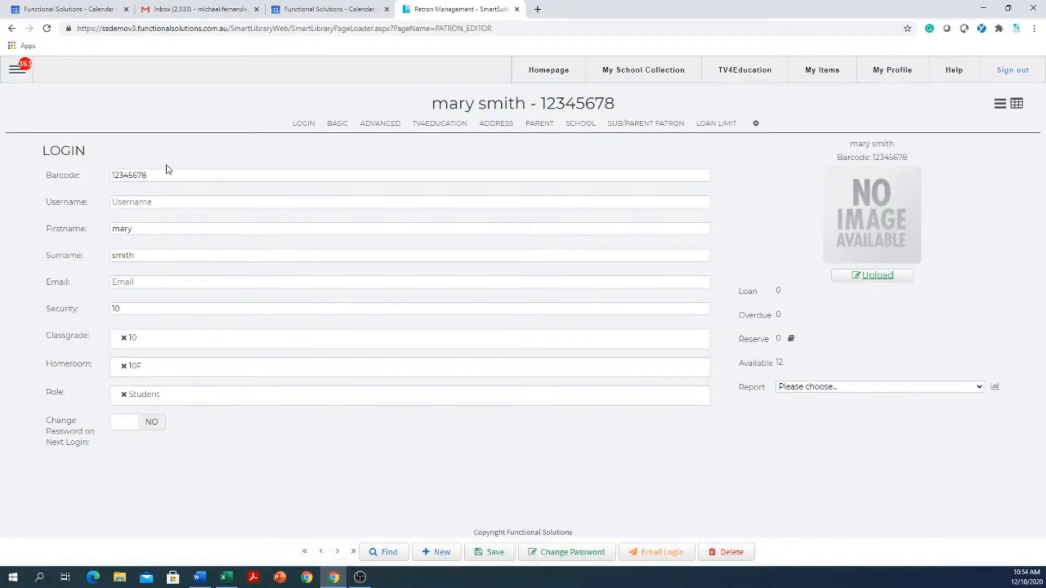
- Fill in the patron's school email address
{"action": "left_click_drag", "start_coordinate": [166, 174], "coordinate": [92, 171]}
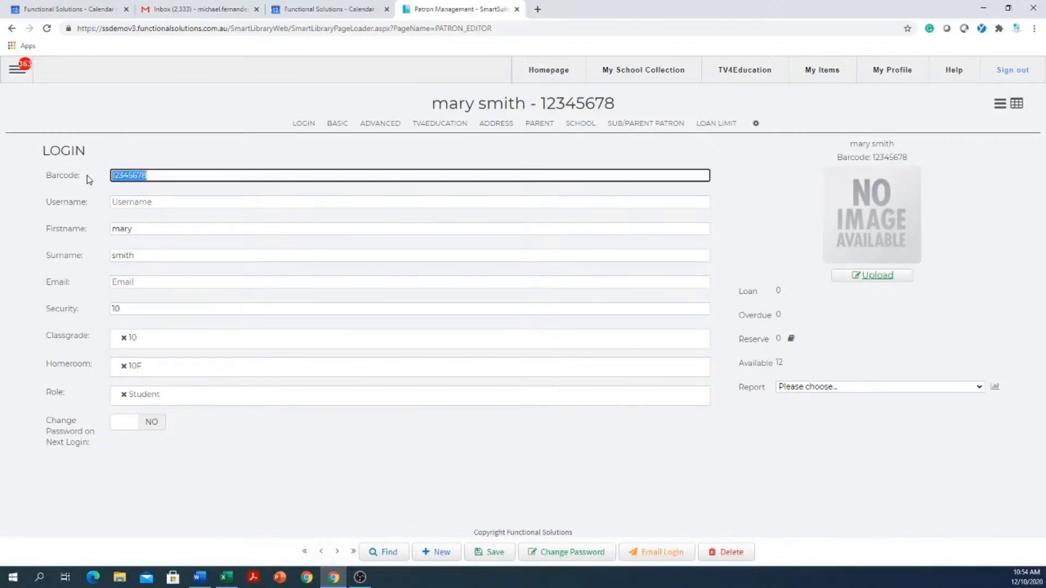
{"action": "left_click", "coordinate": [192, 284]}
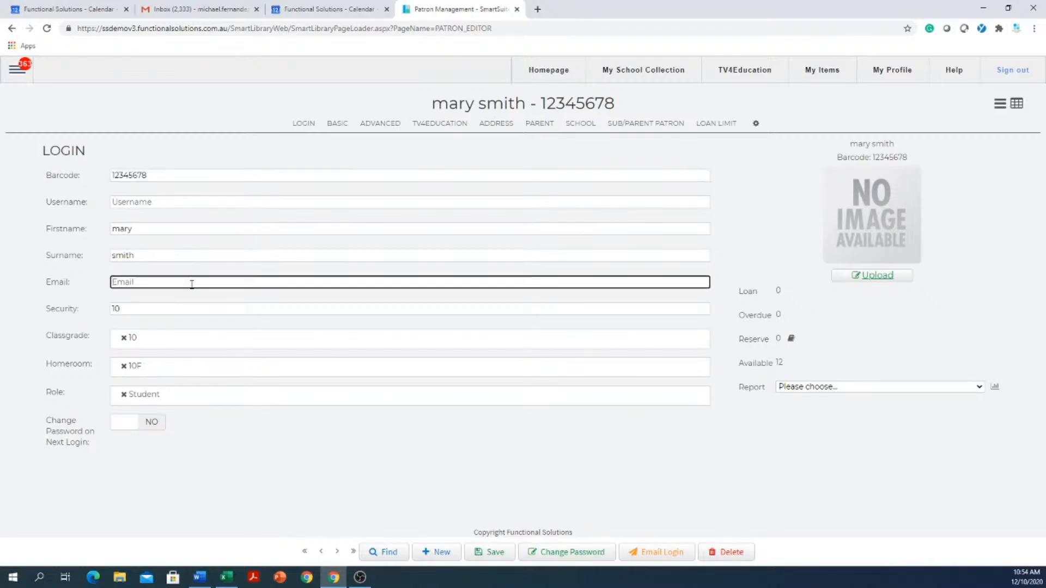
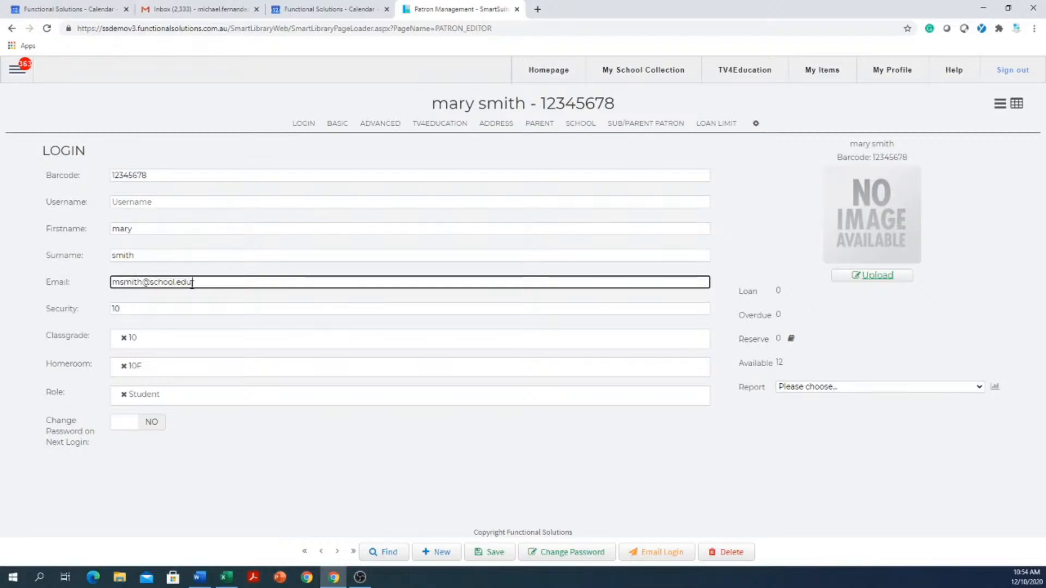
{"action": "left_click_drag", "start_coordinate": [207, 282], "coordinate": [81, 299]}
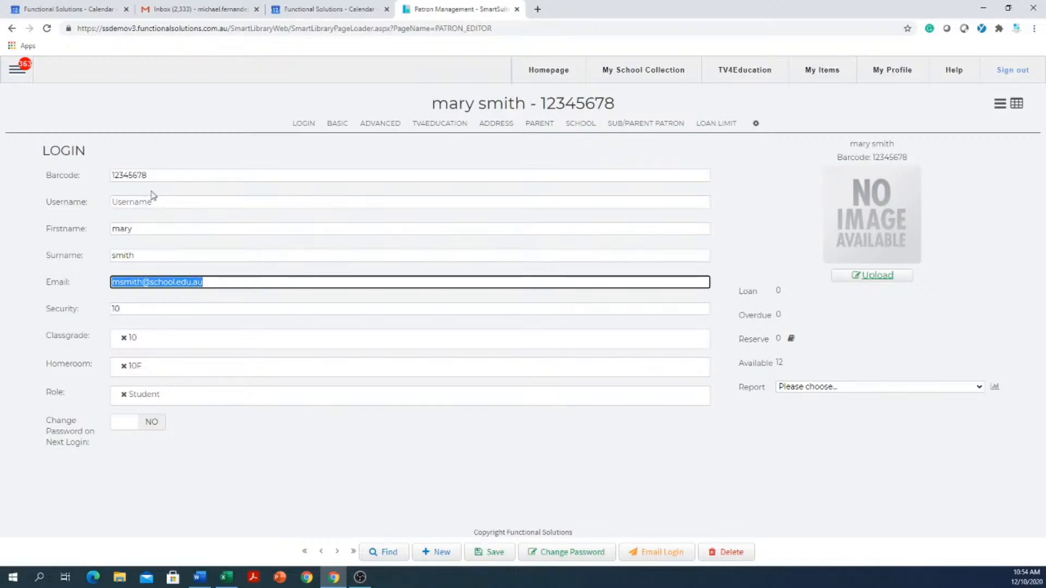
{"action": "left_click_drag", "start_coordinate": [168, 173], "coordinate": [87, 178]}
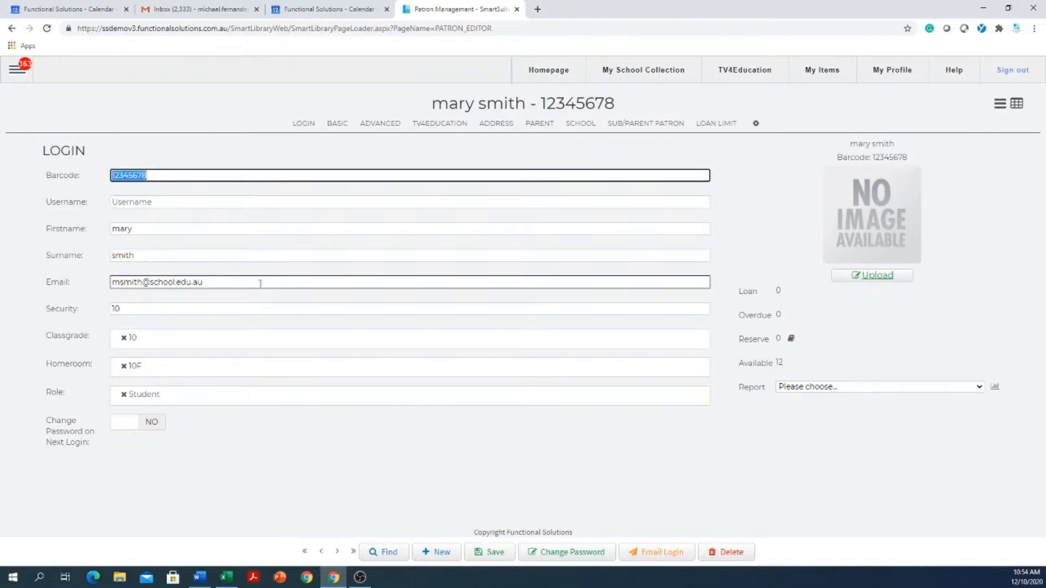
{"action": "left_click_drag", "start_coordinate": [256, 281], "coordinate": [55, 281]}
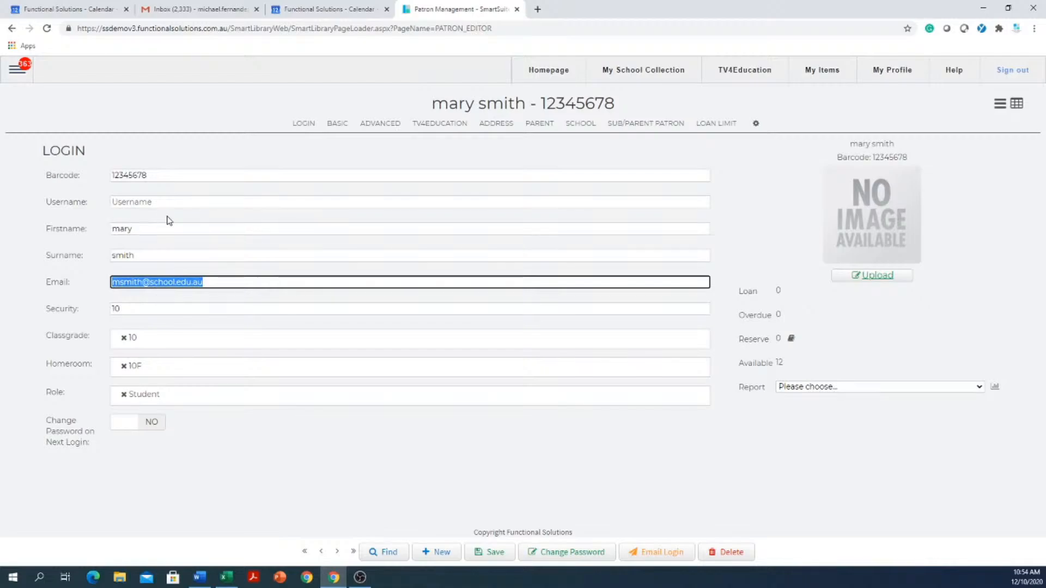
- Fill in the patron's username as first name and surname joined by a full stop, and save the record
{"action": "left_click_drag", "start_coordinate": [156, 230], "coordinate": [97, 234]}
{"action": "key", "text": "ctrl+c"}
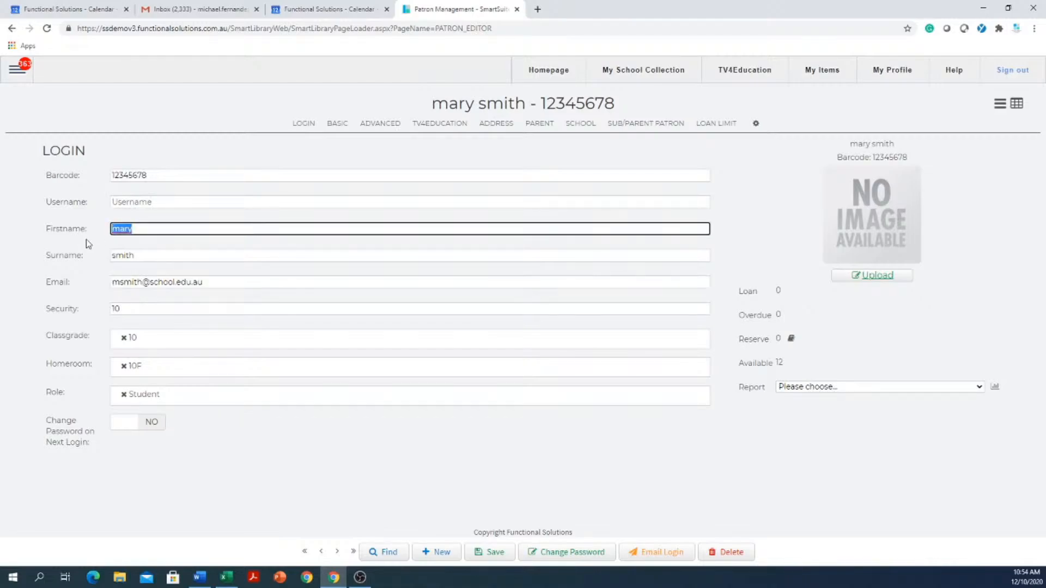
{"action": "left_click", "coordinate": [234, 208]}
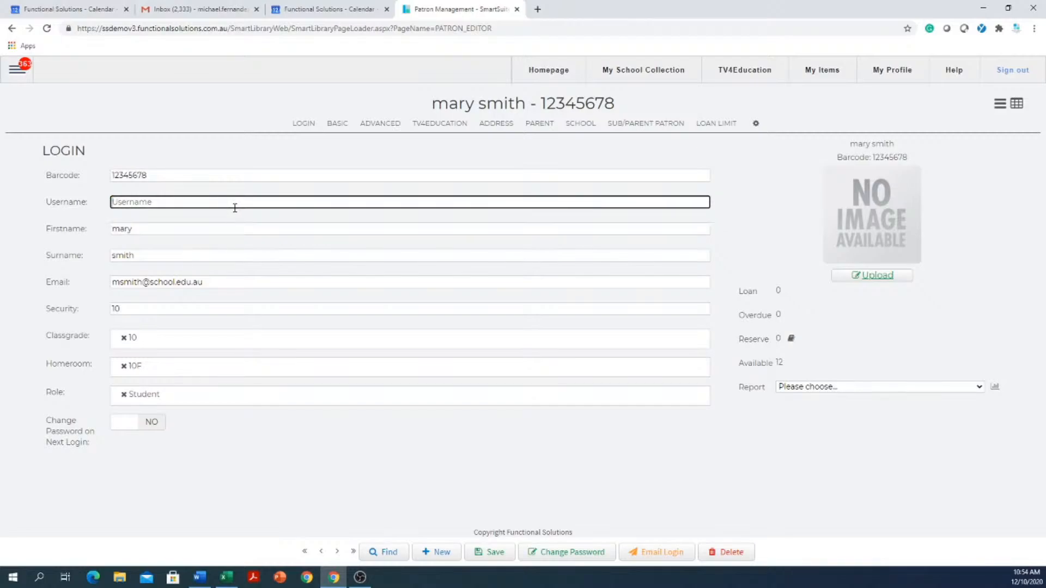
{"action": "key", "text": "ctrl+v"}
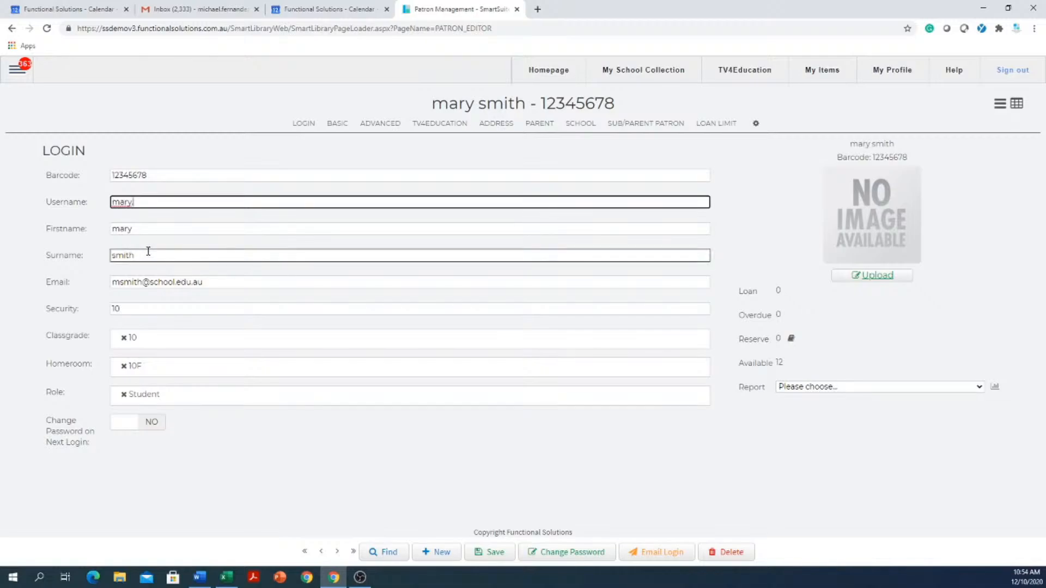
{"action": "left_click_drag", "start_coordinate": [148, 251], "coordinate": [89, 233]}
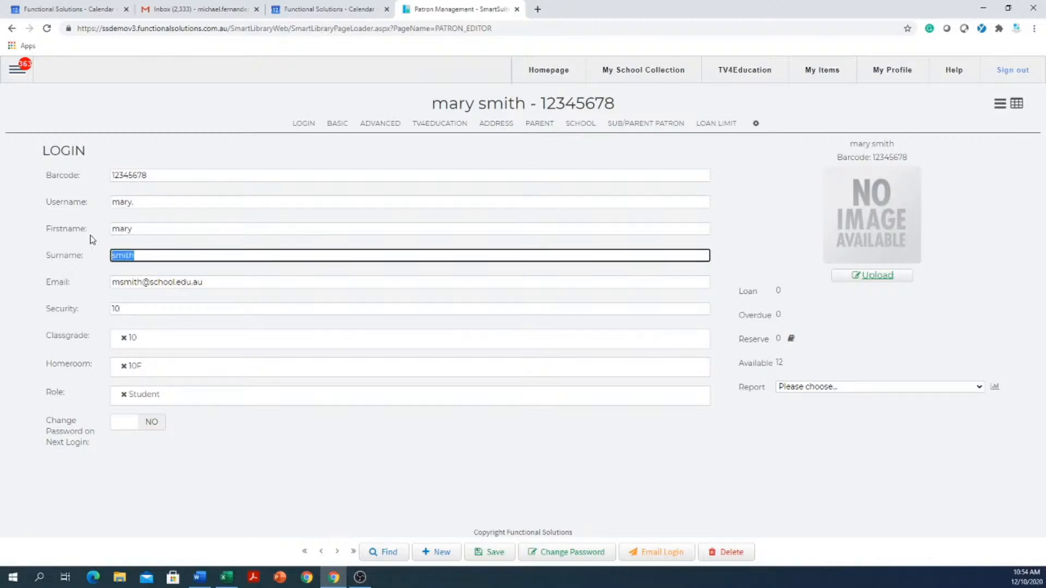
{"action": "left_click", "coordinate": [200, 202]}
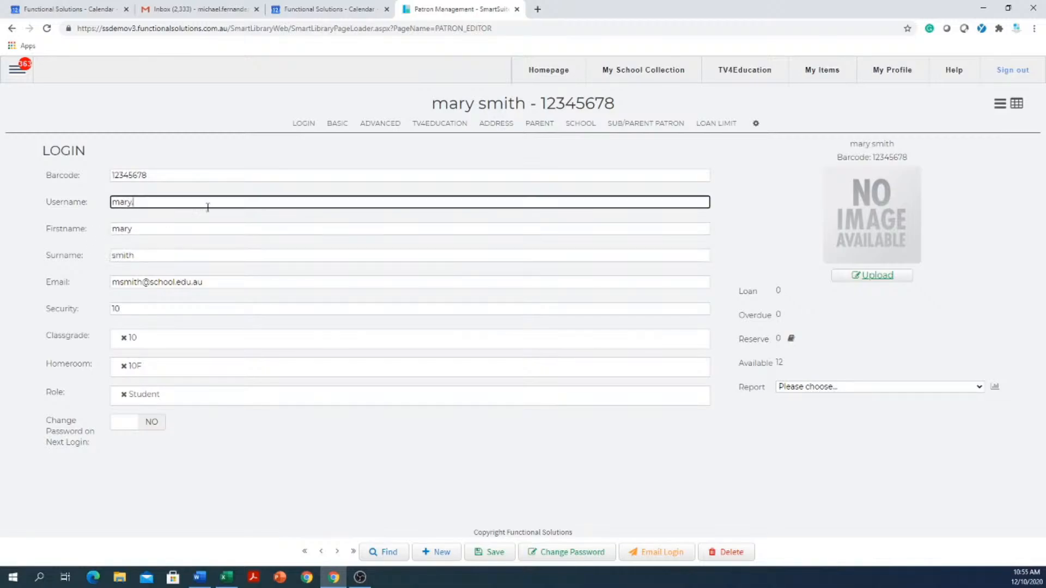
{"action": "type", "text": "smith"}
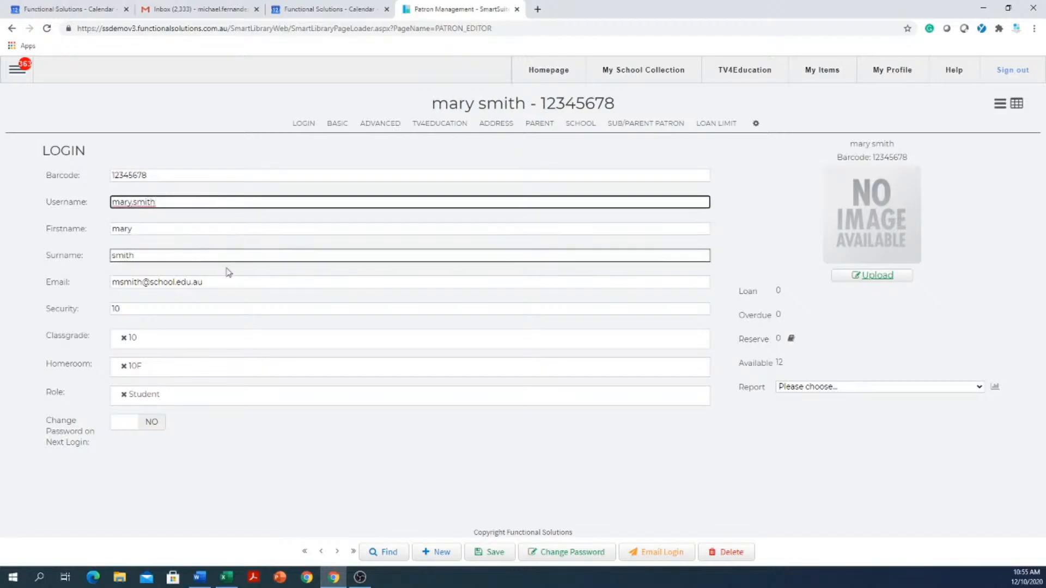
{"action": "left_click", "coordinate": [489, 554]}
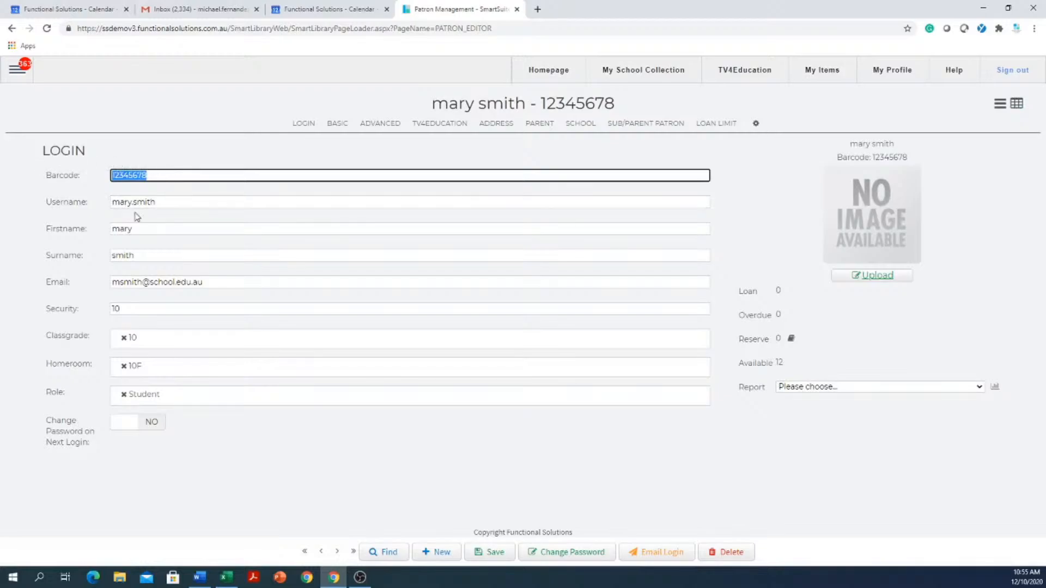
- Switch Change Password on Next Login on and back off for the patron, and save the record
{"action": "key", "text": "Tab"}
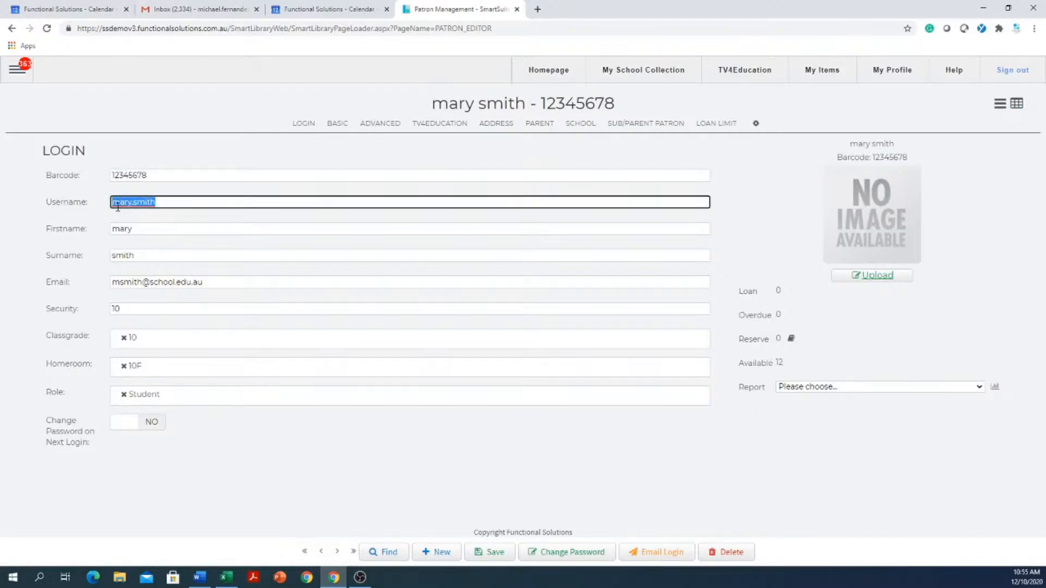
{"action": "left_click_drag", "start_coordinate": [250, 282], "coordinate": [76, 283]}
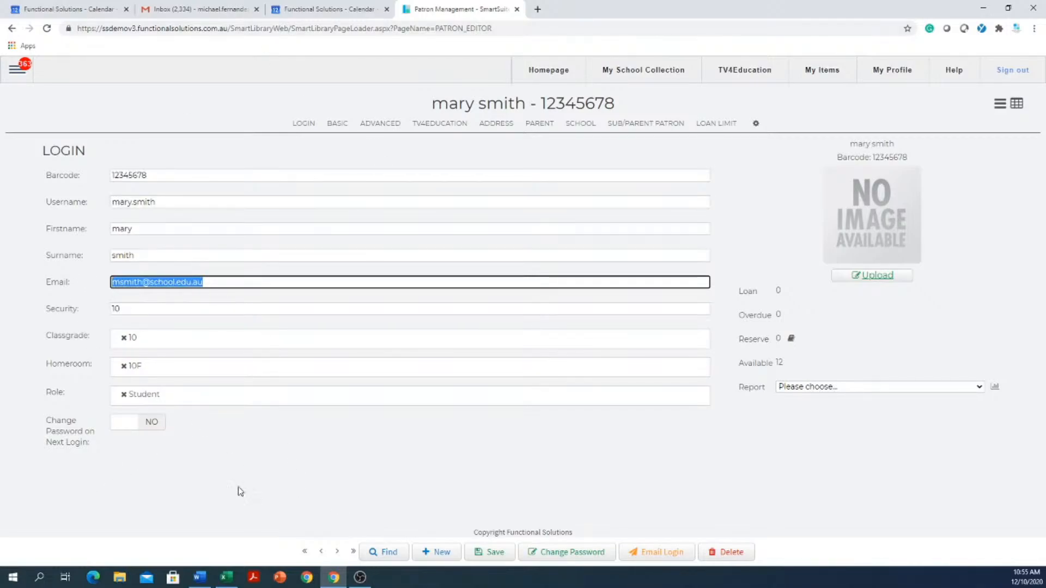
{"action": "left_click", "coordinate": [143, 423]}
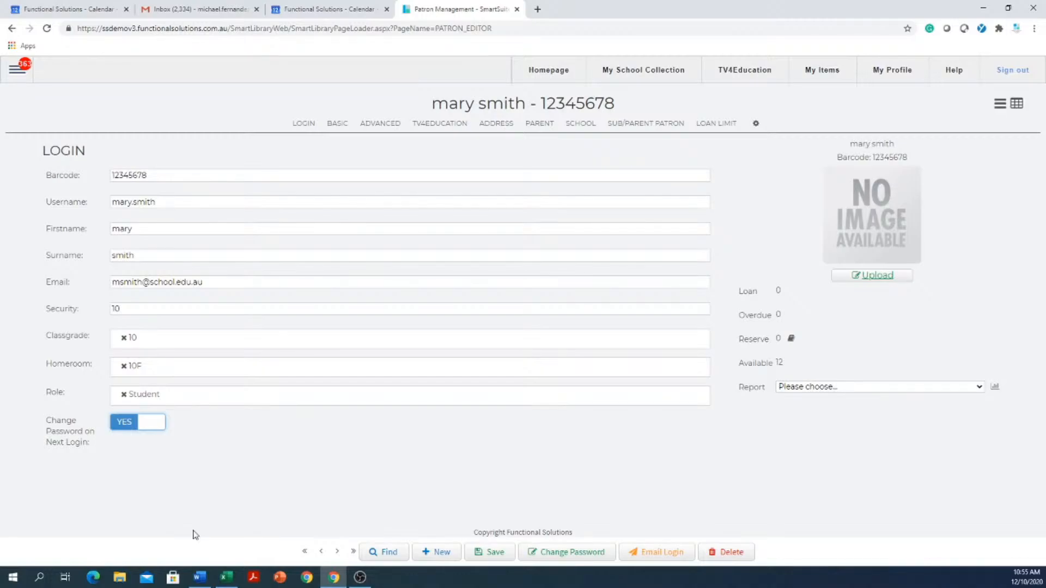
{"action": "left_click", "coordinate": [159, 432]}
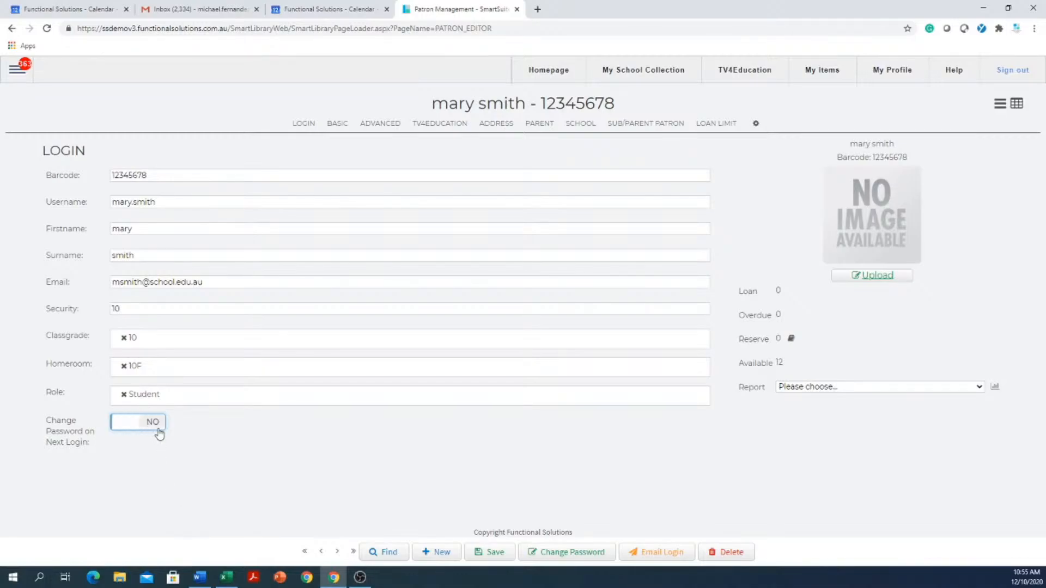
{"action": "left_click", "coordinate": [484, 553]}
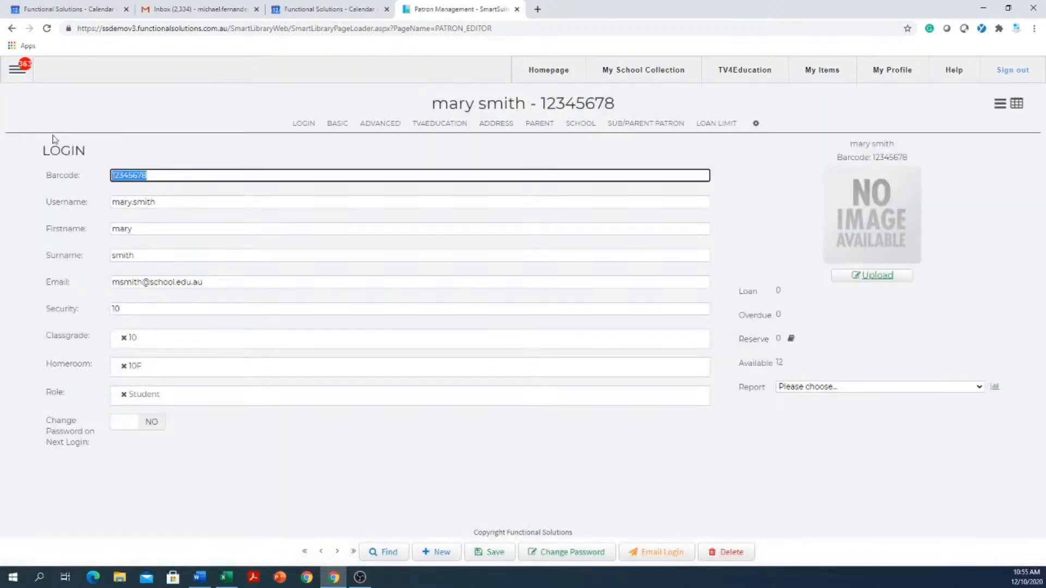
- Open the Smart Patron Import page
{"action": "left_click", "coordinate": [15, 74]}
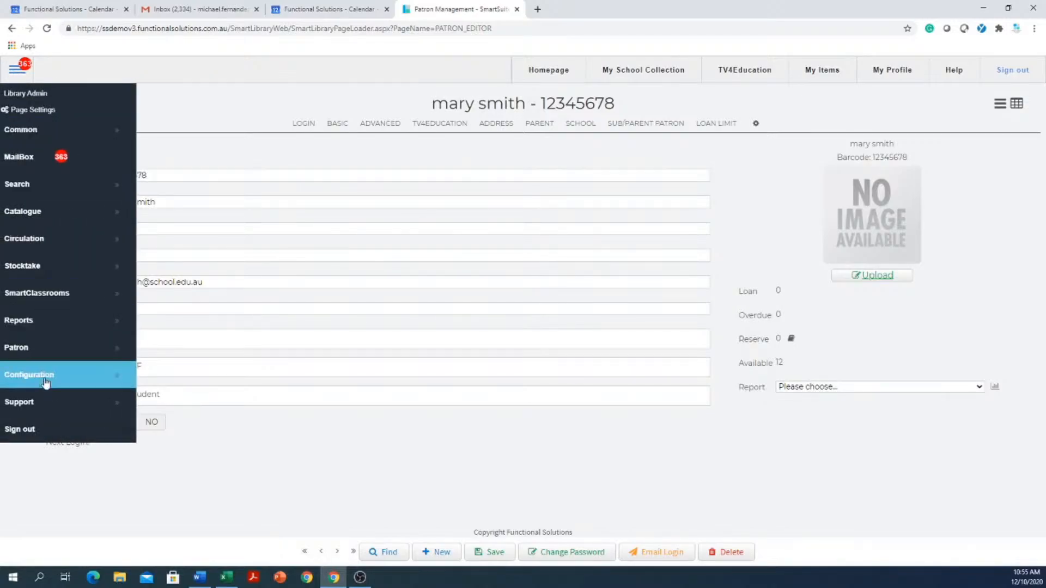
{"action": "left_click", "coordinate": [70, 355]}
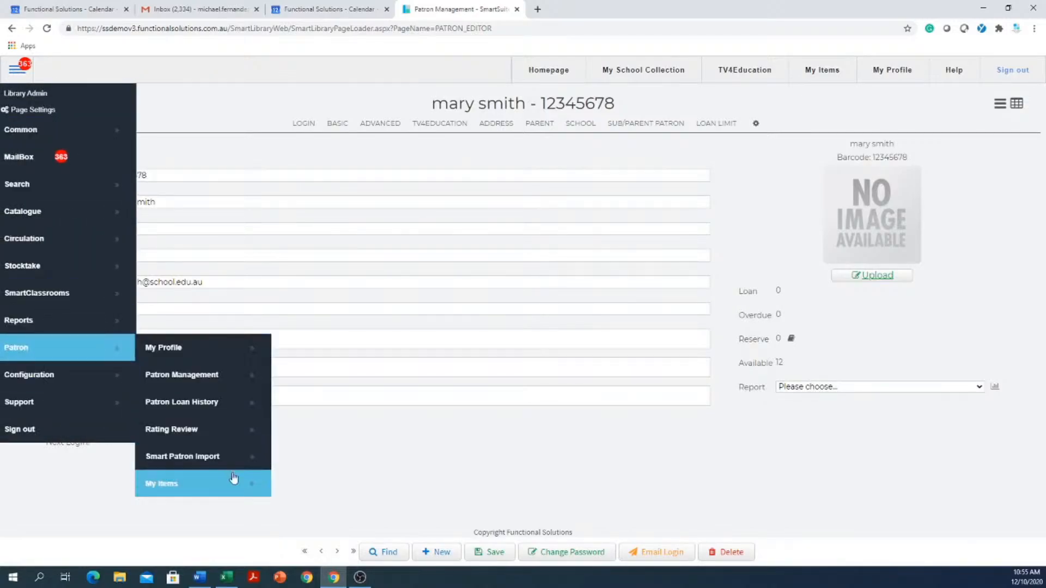
{"action": "left_click", "coordinate": [200, 467]}
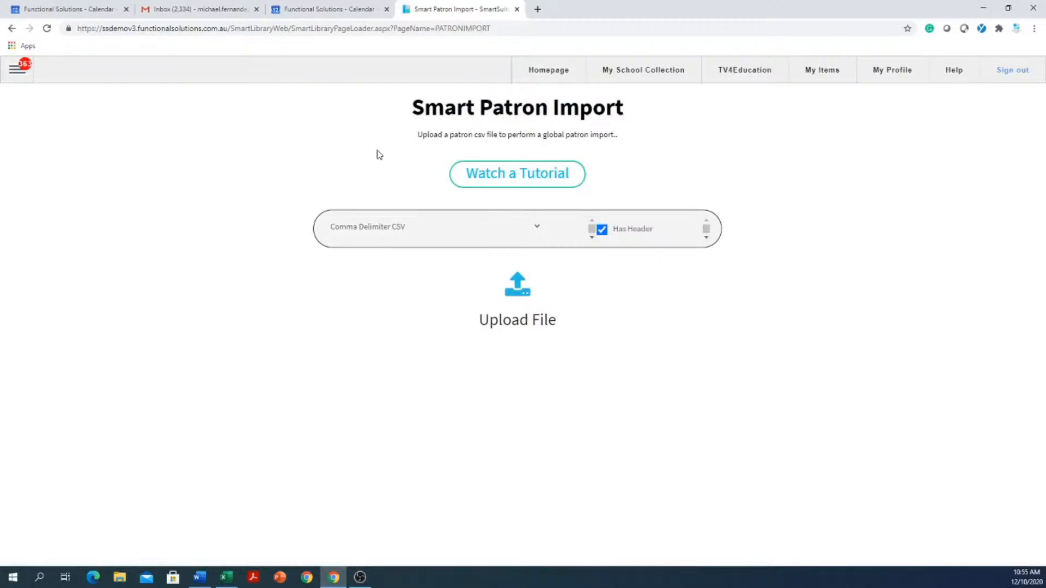
{"action": "left_click", "coordinate": [536, 12]}
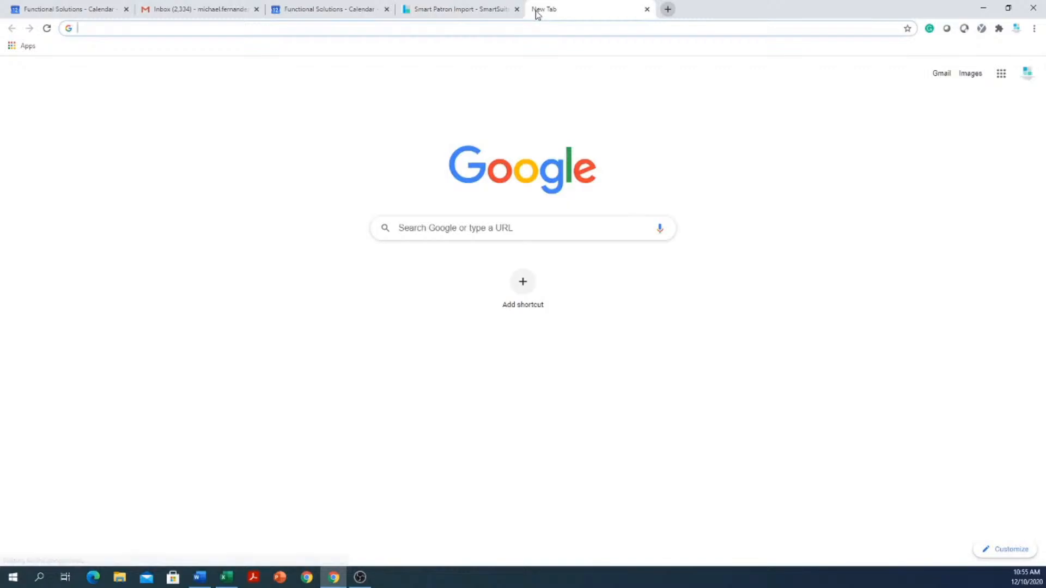
{"action": "type", "text": "www.yo"}
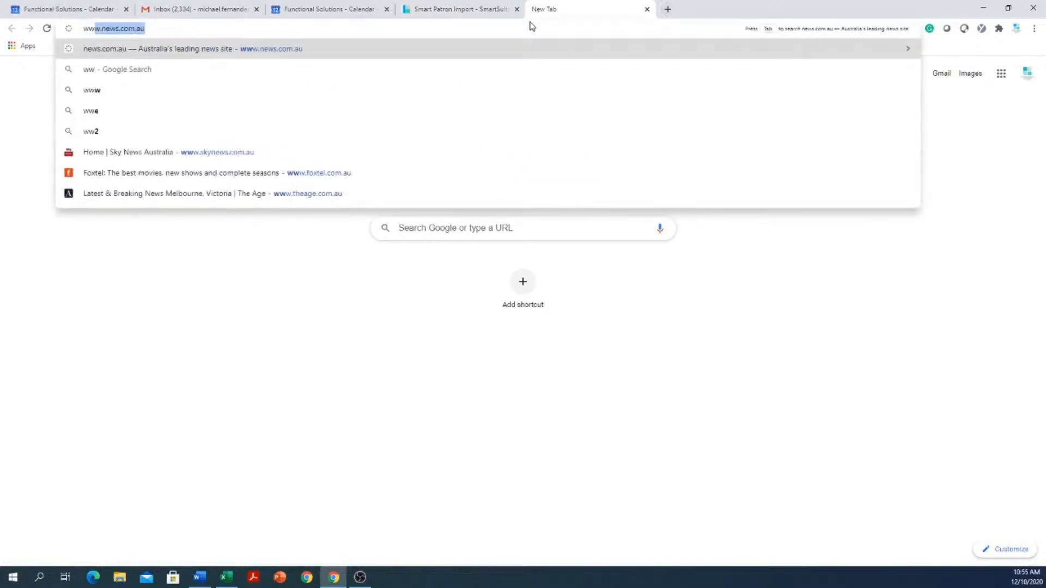
{"action": "type", "text": "utube."}
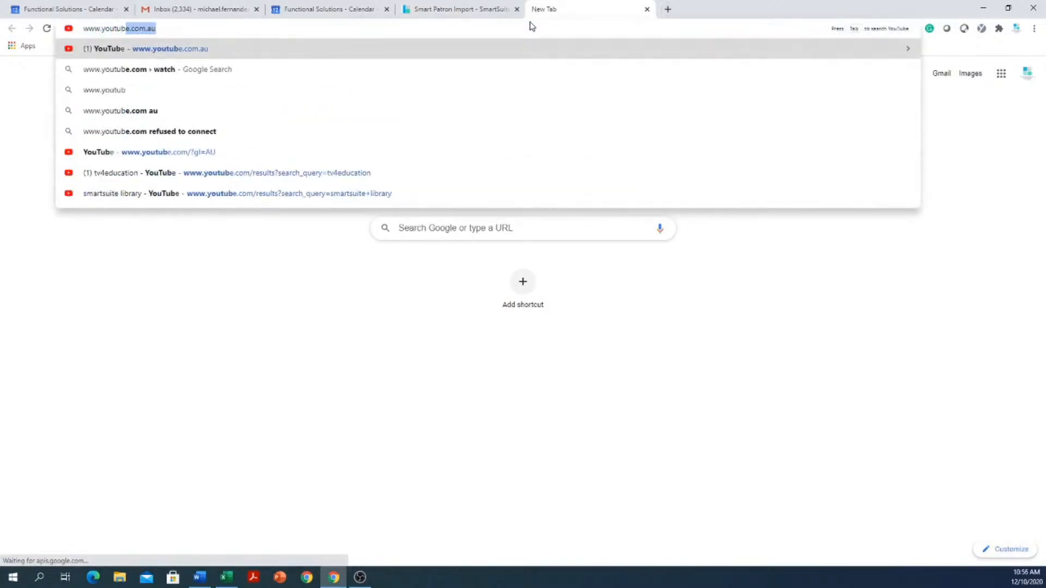
{"action": "type", "text": "com.au"}
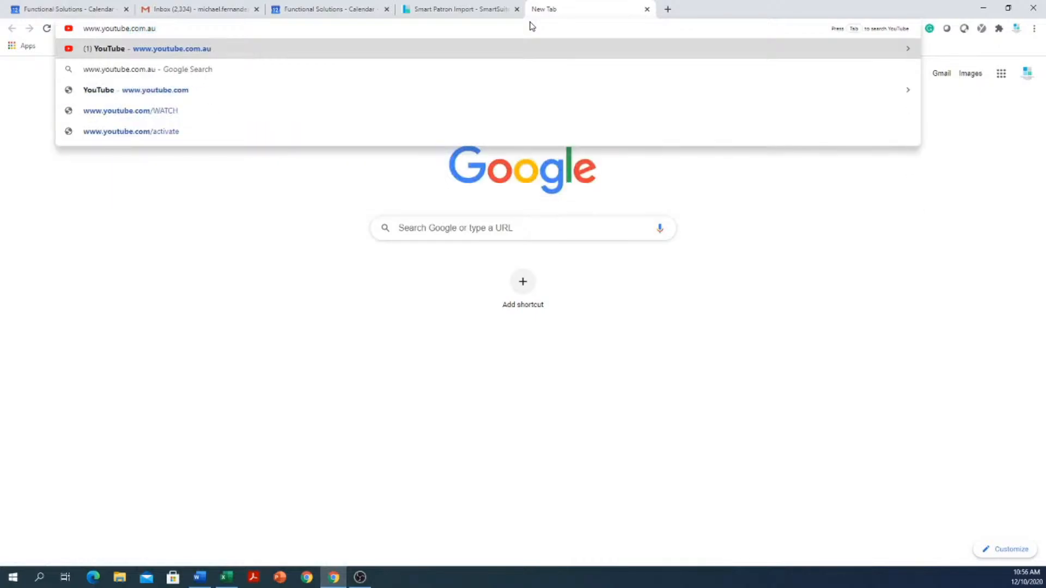
{"action": "key", "text": "Return"}
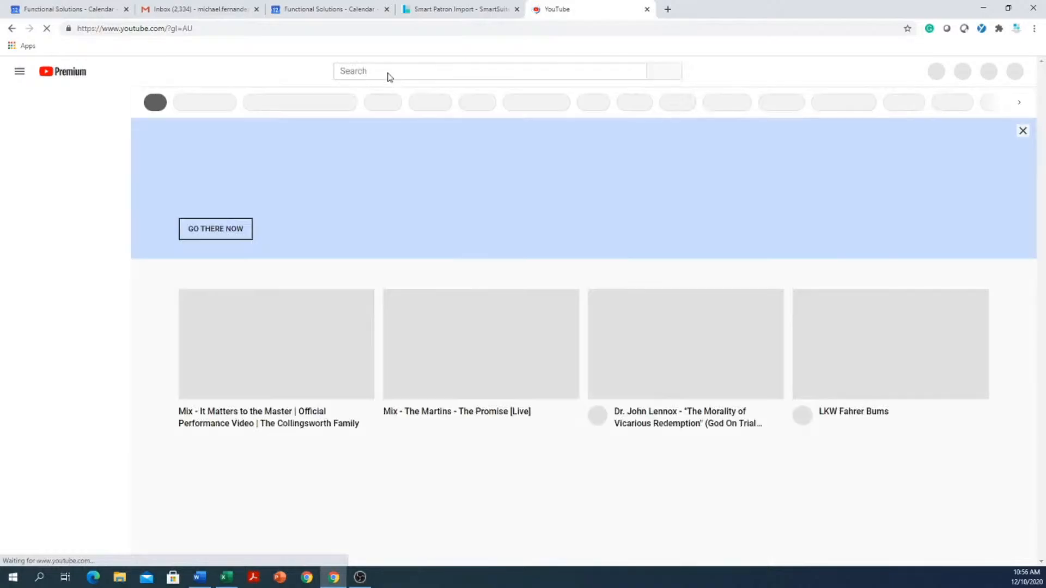
- Search YouTube for "smartsuite library" and look through the listed SmartSuite training videos
{"action": "type", "text": "s"}
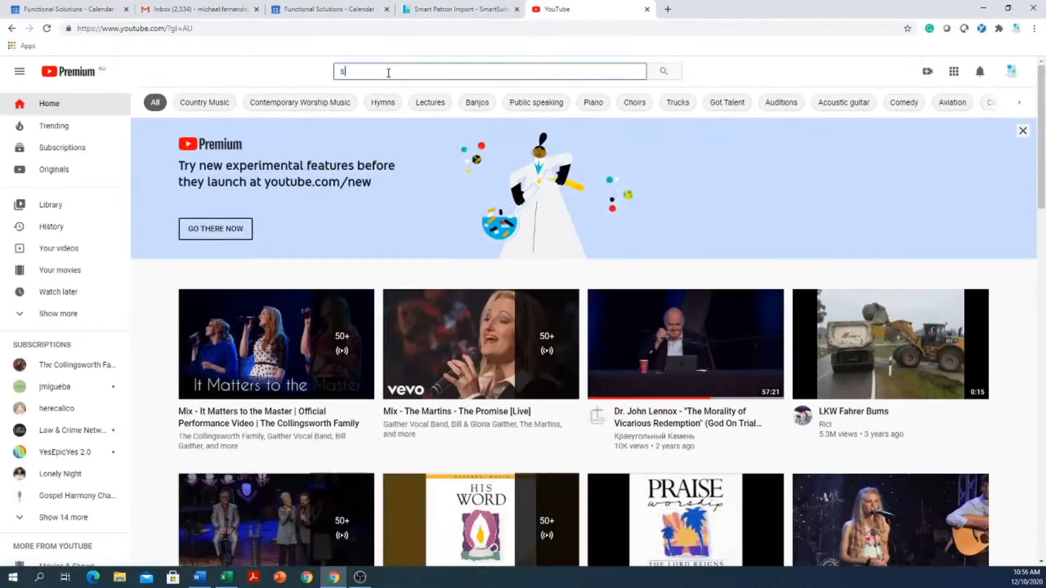
{"action": "type", "text": "martsuite"}
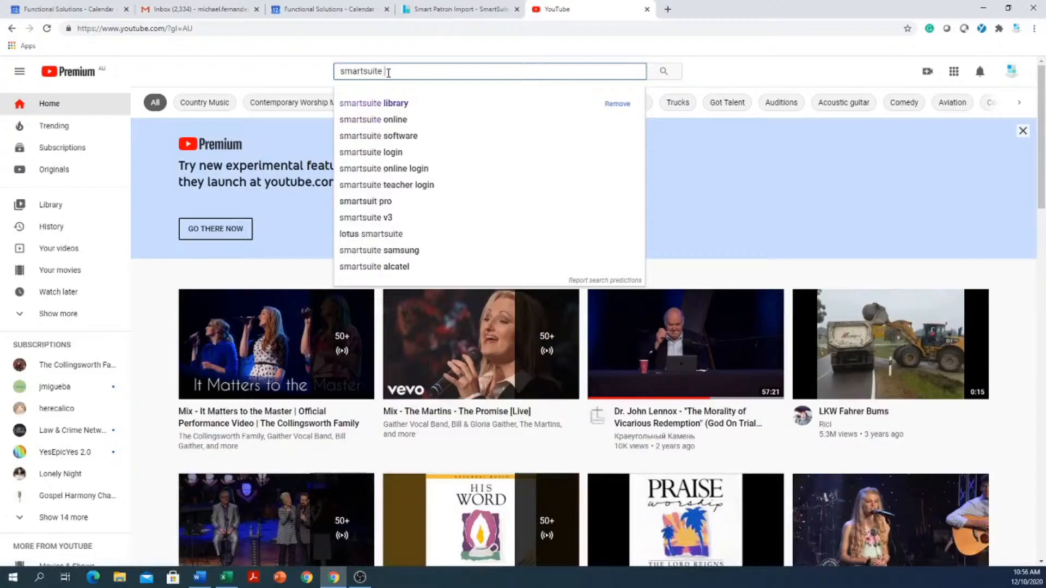
{"action": "left_click", "coordinate": [379, 104]}
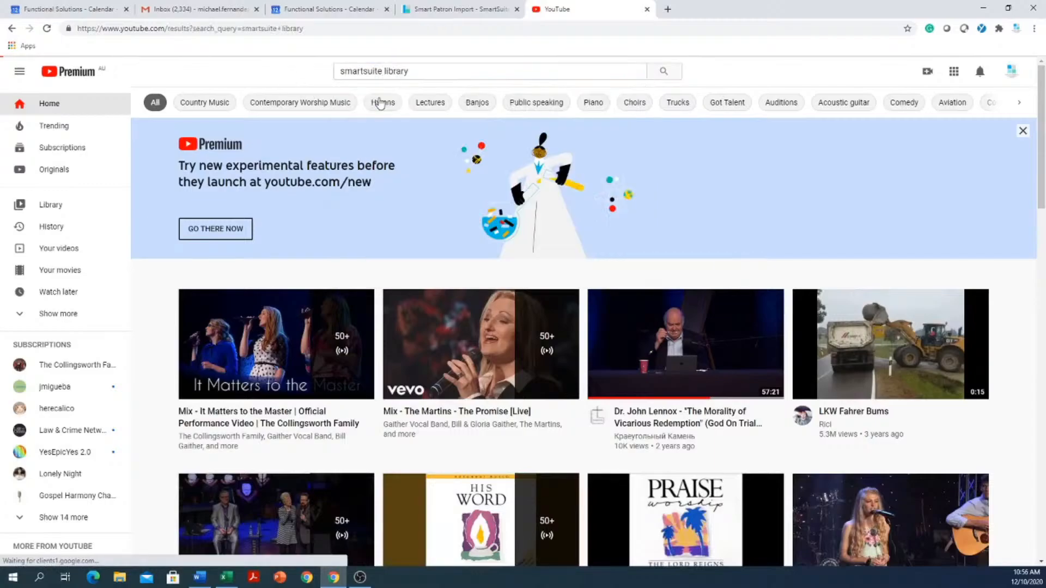
{"action": "scroll", "coordinate": [380, 321], "scroll_direction": "down", "scroll_amount": 6}
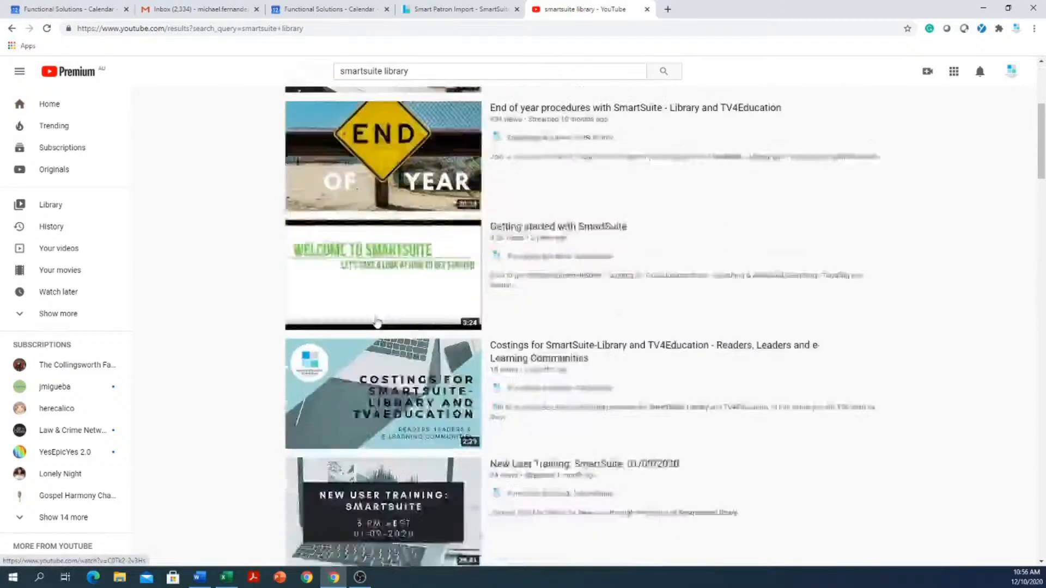
{"action": "scroll", "coordinate": [380, 321], "scroll_direction": "down", "scroll_amount": 18}
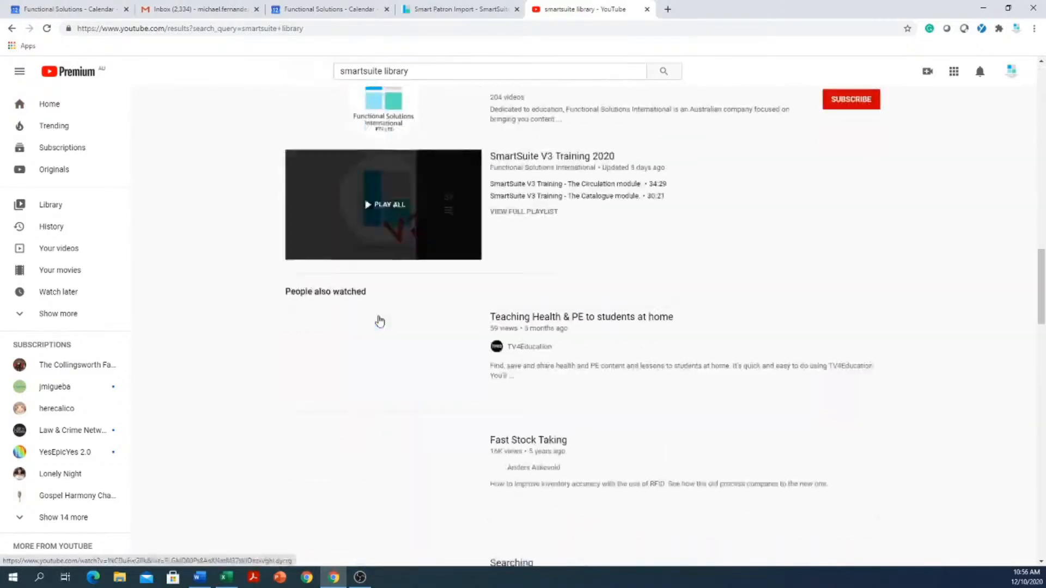
{"action": "scroll", "coordinate": [379, 320], "scroll_direction": "down", "scroll_amount": 17}
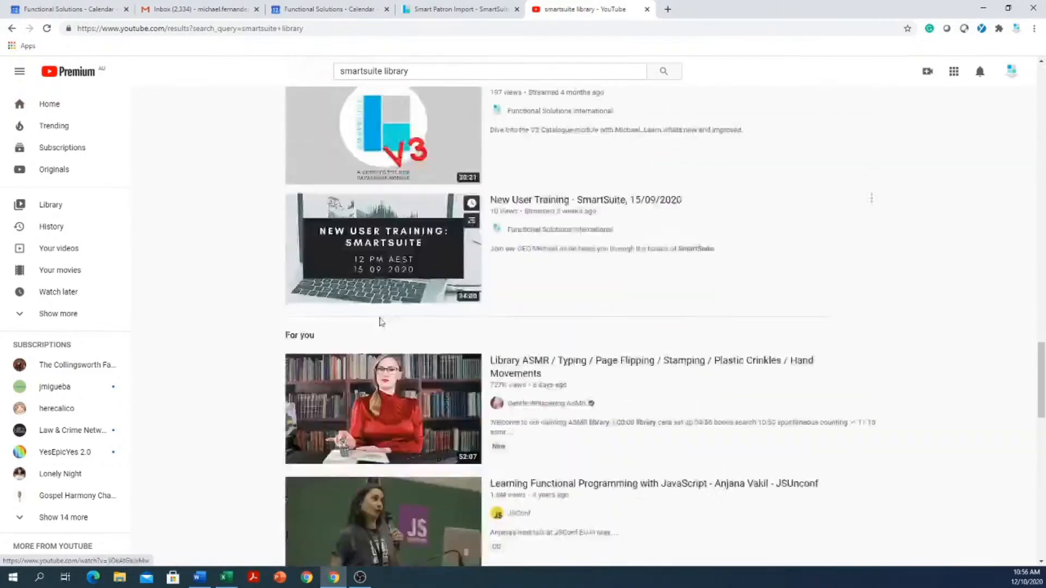
{"action": "scroll", "coordinate": [380, 321], "scroll_direction": "down", "scroll_amount": 8}
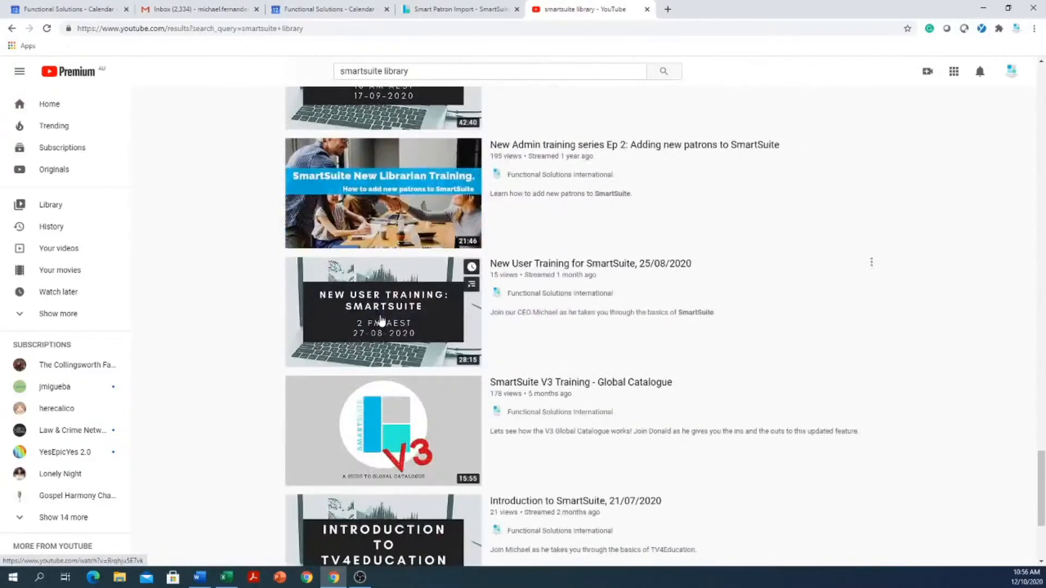
{"action": "scroll", "coordinate": [380, 320], "scroll_direction": "down", "scroll_amount": 3}
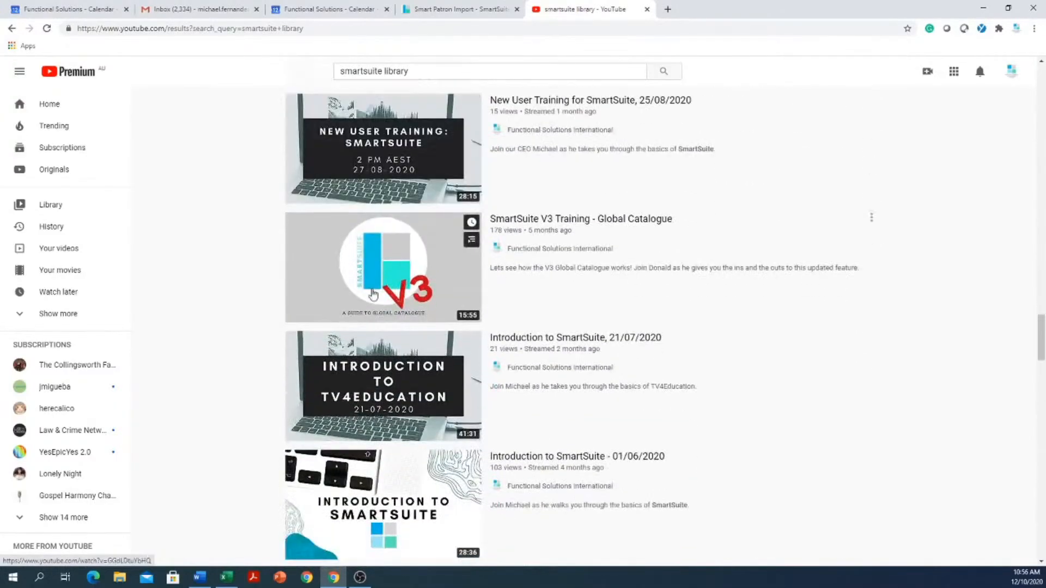
- Return to SmartSuite and open the support tickets in the mailbox
{"action": "left_click", "coordinate": [439, 10]}
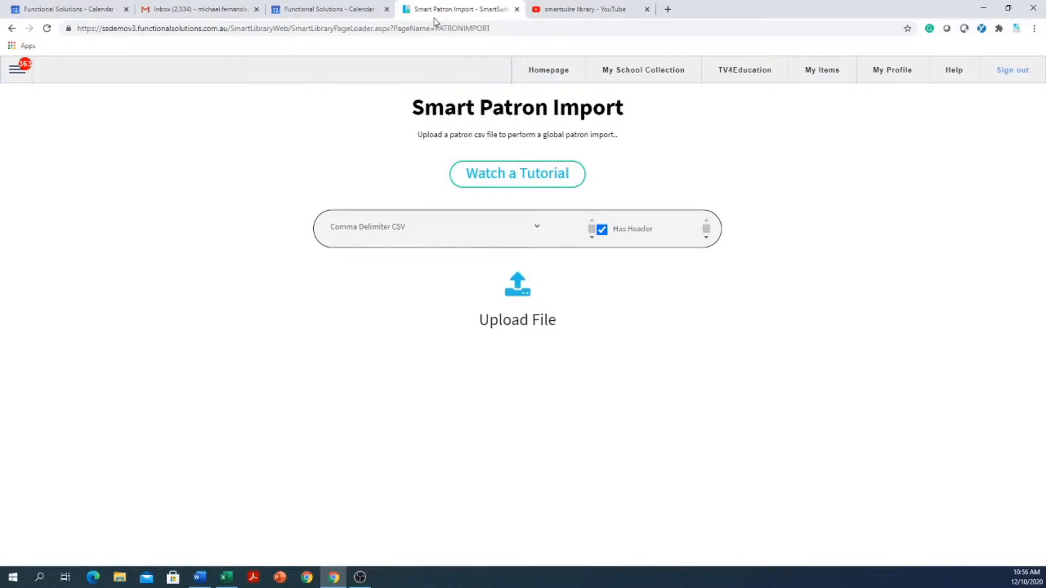
{"action": "left_click", "coordinate": [17, 73]}
{"action": "left_click", "coordinate": [26, 162]}
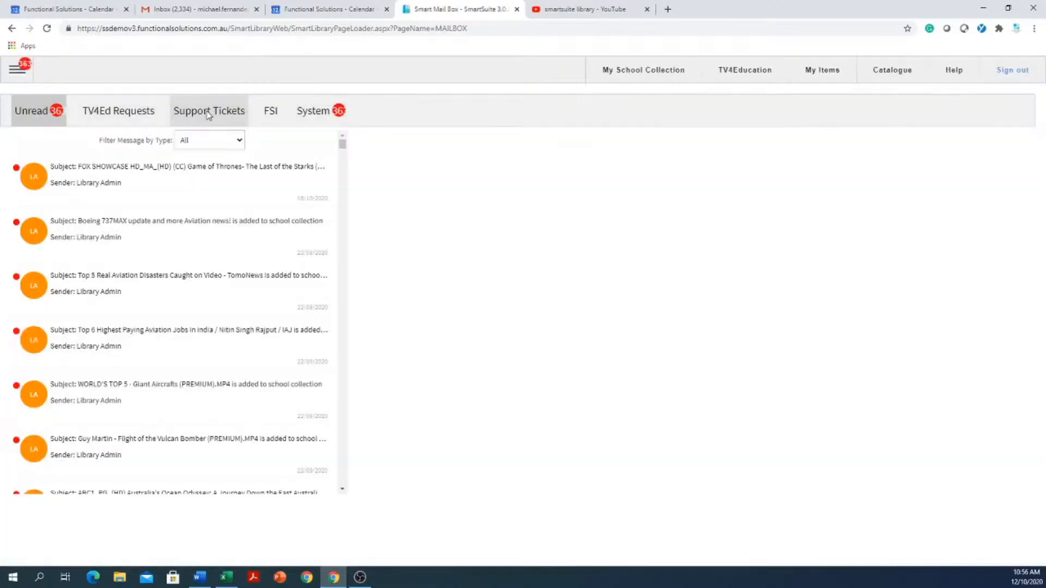
{"action": "left_click", "coordinate": [208, 115]}
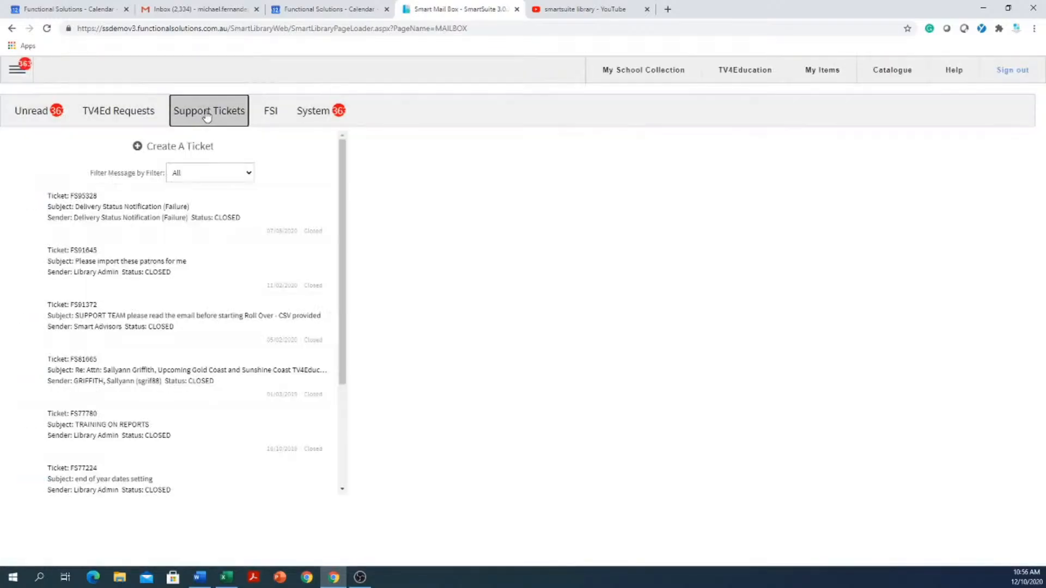
- Start a new support ticket with the subject "i need help with patron import" and go to its message field
{"action": "left_click", "coordinate": [176, 153]}
{"action": "left_click", "coordinate": [713, 175]}
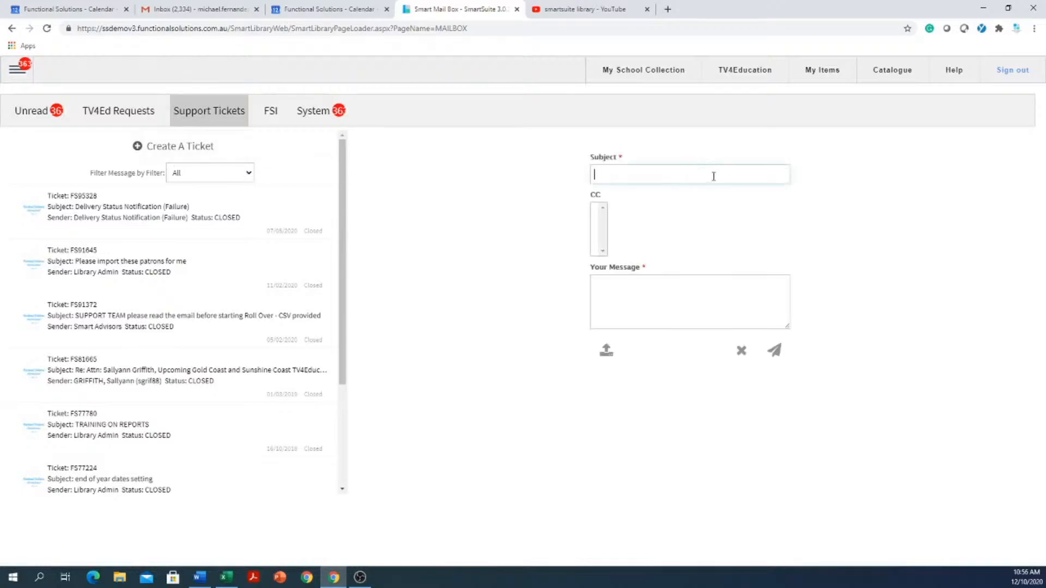
{"action": "type", "text": "i nee"}
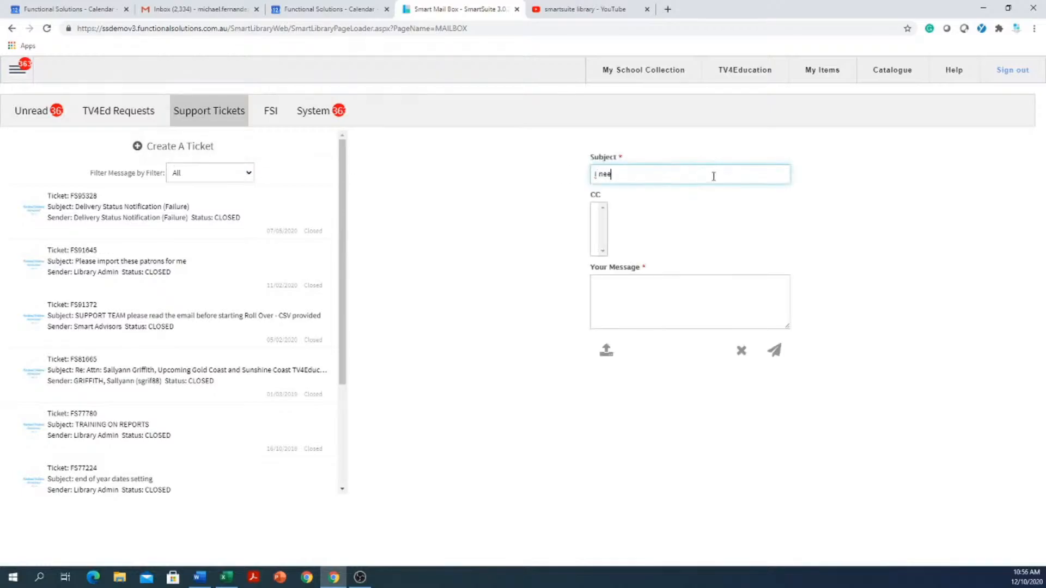
{"action": "type", "text": "d help with patron import"}
{"action": "left_click", "coordinate": [724, 280]}
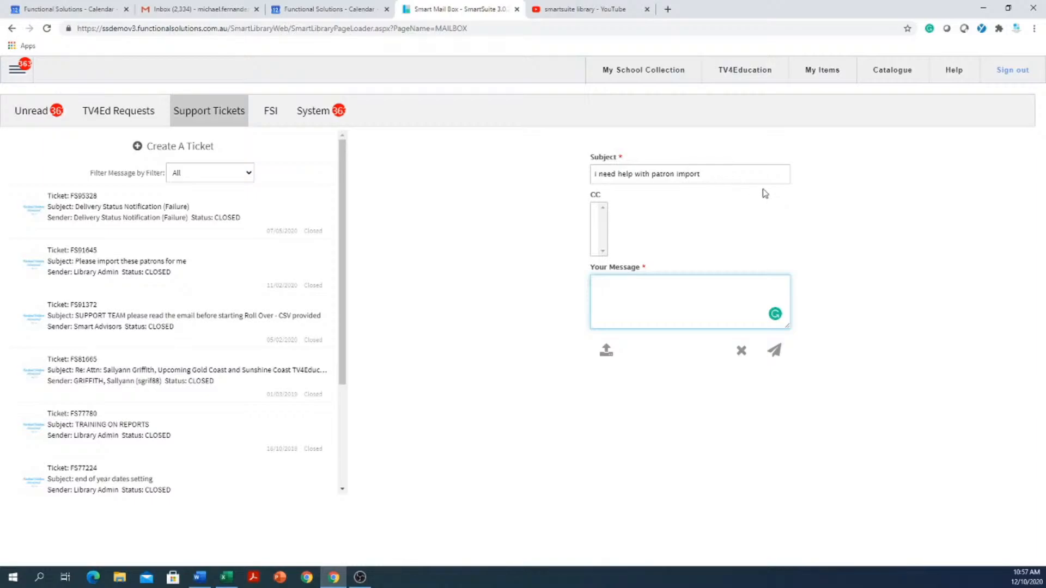
- Leave the mailbox for the school collection, open Patron Management and move forward two records to the student patron
{"action": "left_click", "coordinate": [624, 78]}
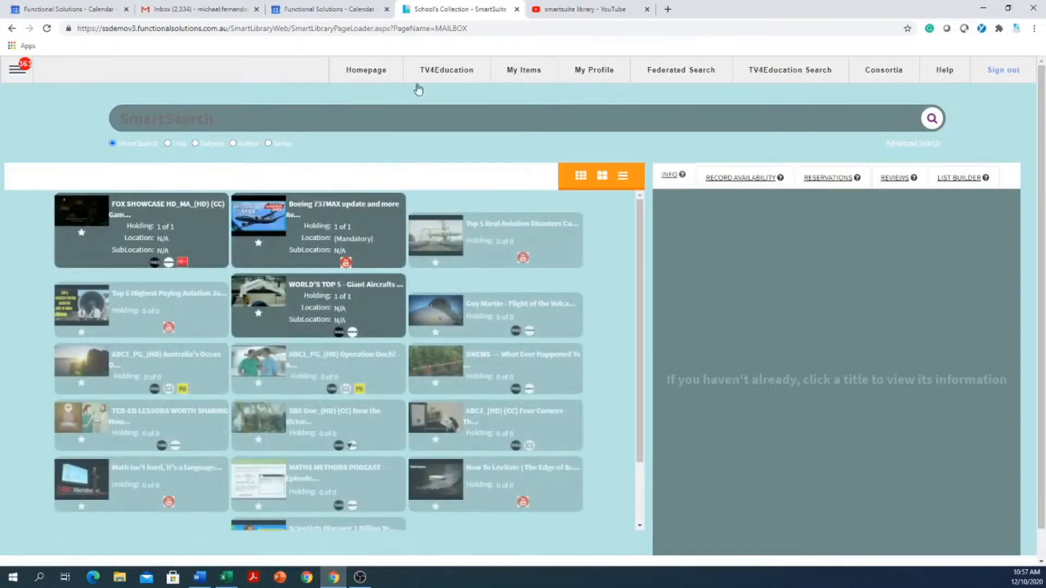
{"action": "left_click", "coordinate": [17, 70]}
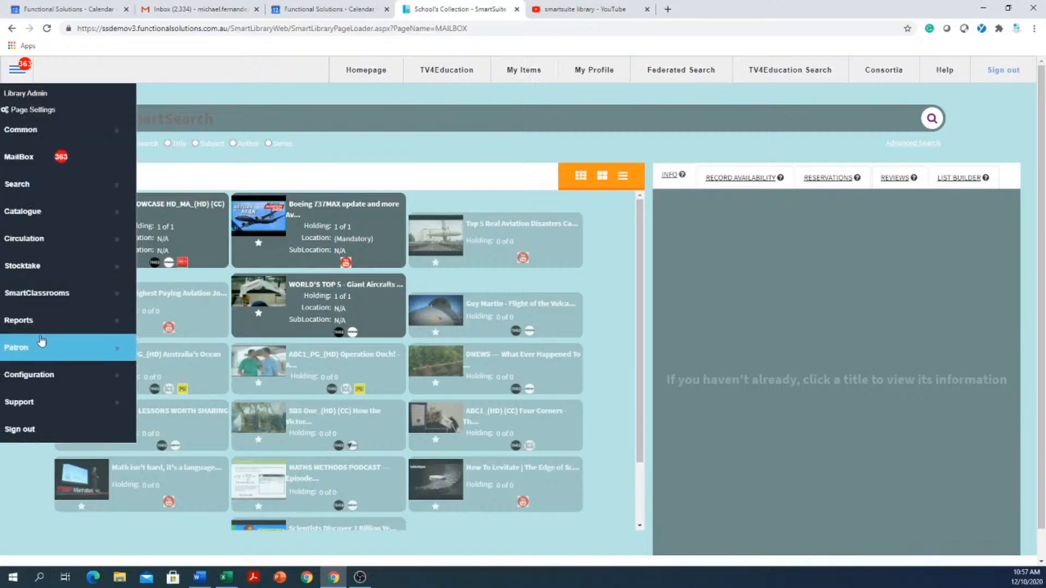
{"action": "mouse_move", "coordinate": [121, 350]}
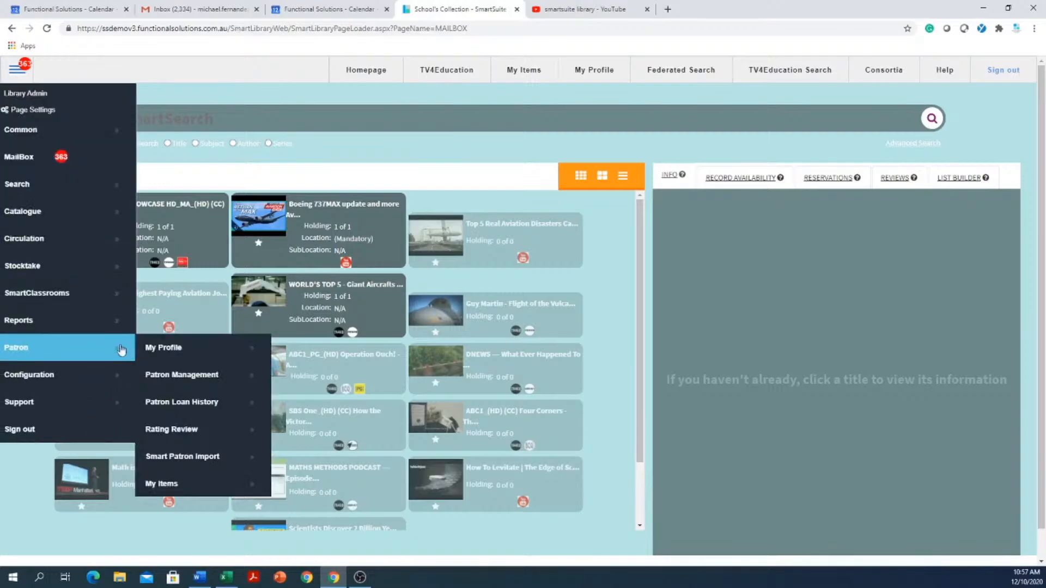
{"action": "left_click", "coordinate": [192, 383]}
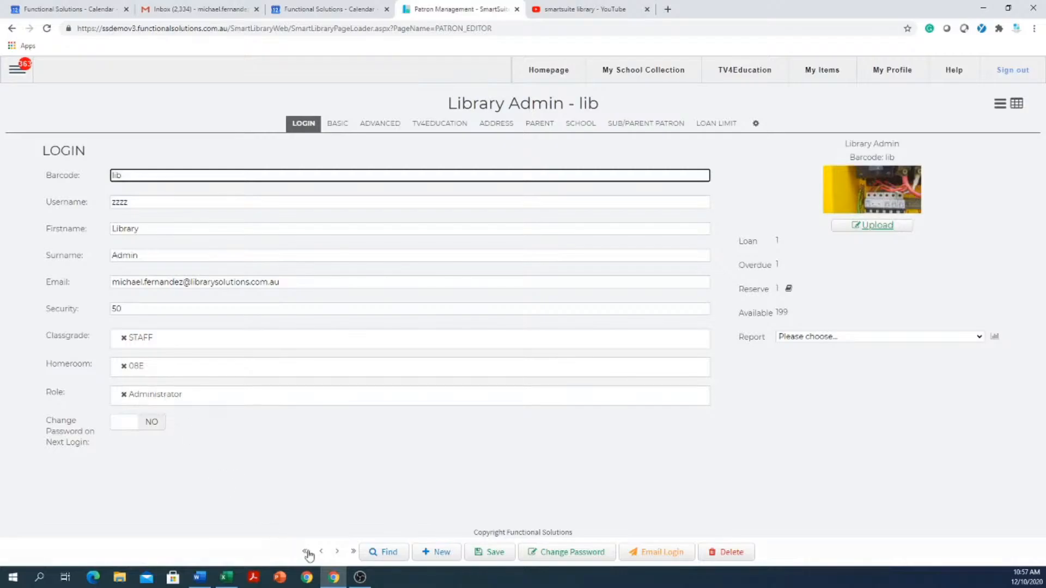
{"action": "left_click", "coordinate": [336, 552]}
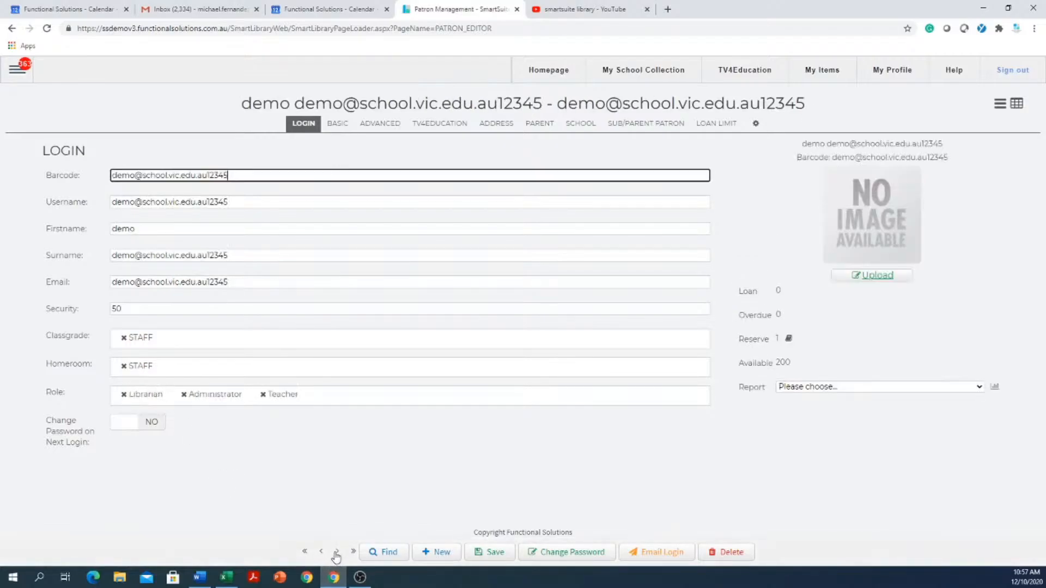
{"action": "left_click", "coordinate": [336, 551]}
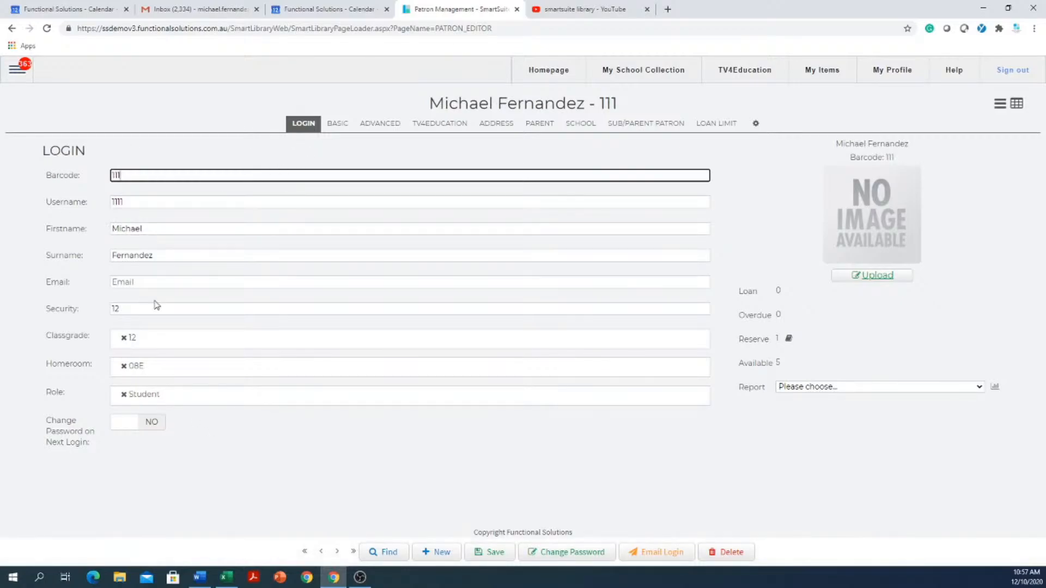
- Replace the patron's Student role with Teacher
{"action": "left_click", "coordinate": [123, 395]}
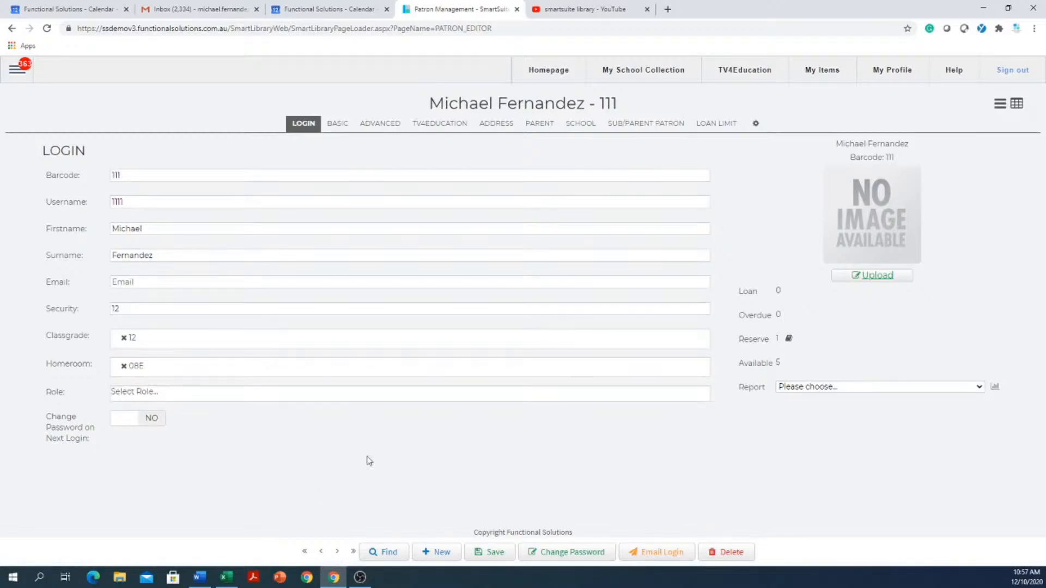
{"action": "left_click", "coordinate": [247, 403]}
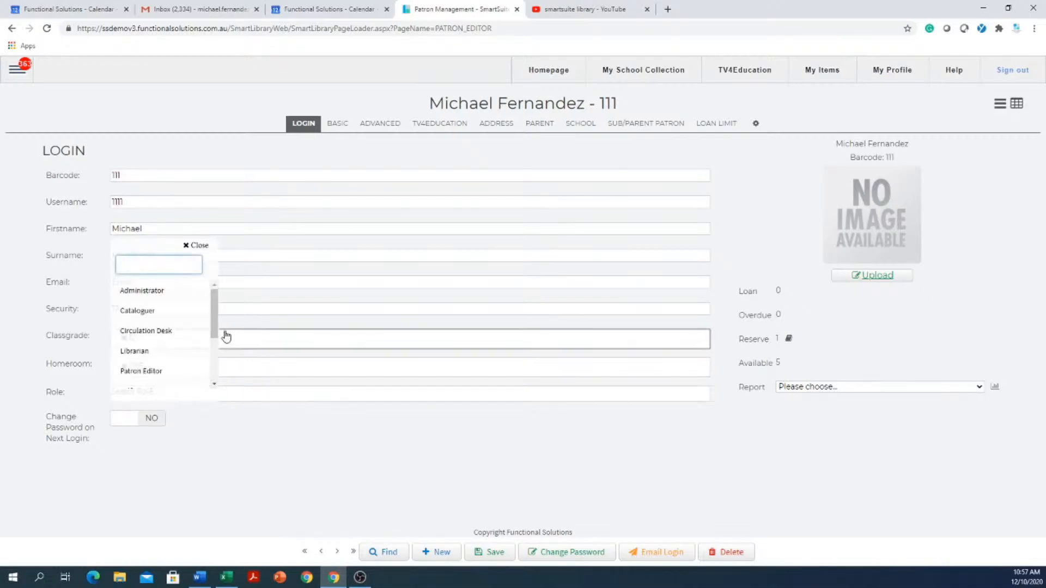
{"action": "left_click_drag", "start_coordinate": [220, 299], "coordinate": [214, 315]}
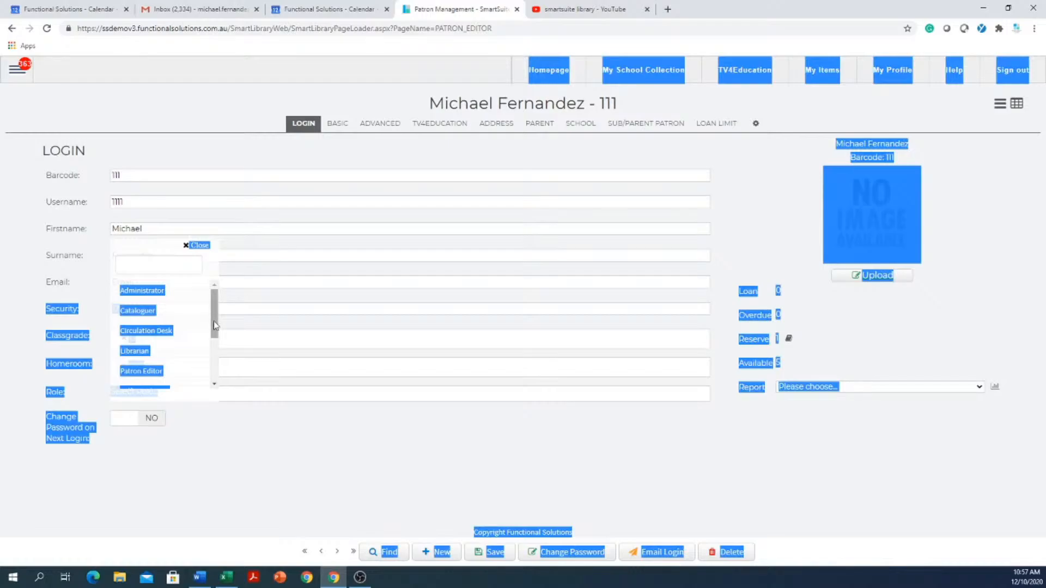
{"action": "left_click", "coordinate": [283, 495]}
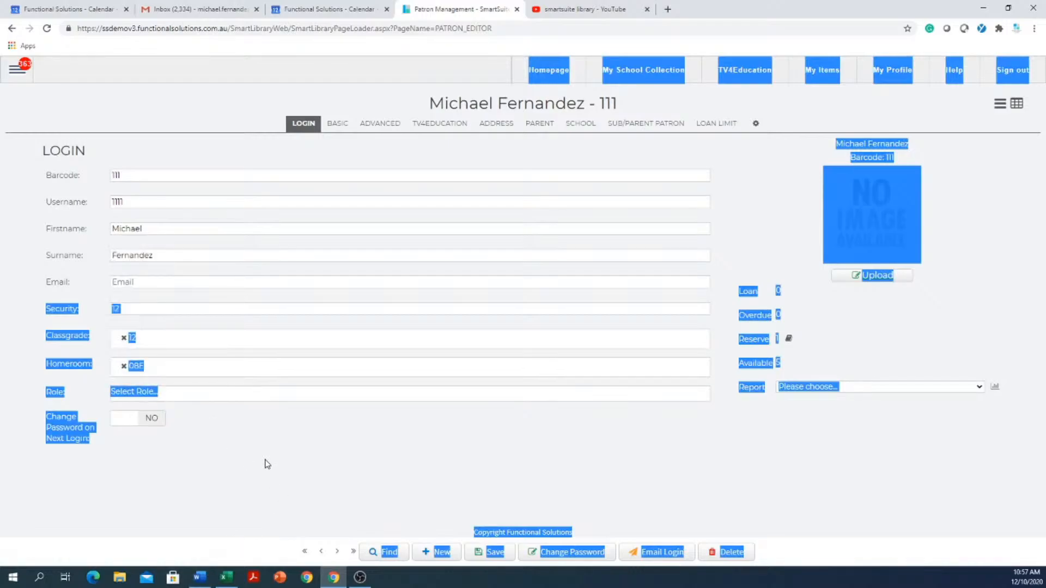
{"action": "left_click", "coordinate": [287, 375]}
{"action": "left_click", "coordinate": [297, 467]}
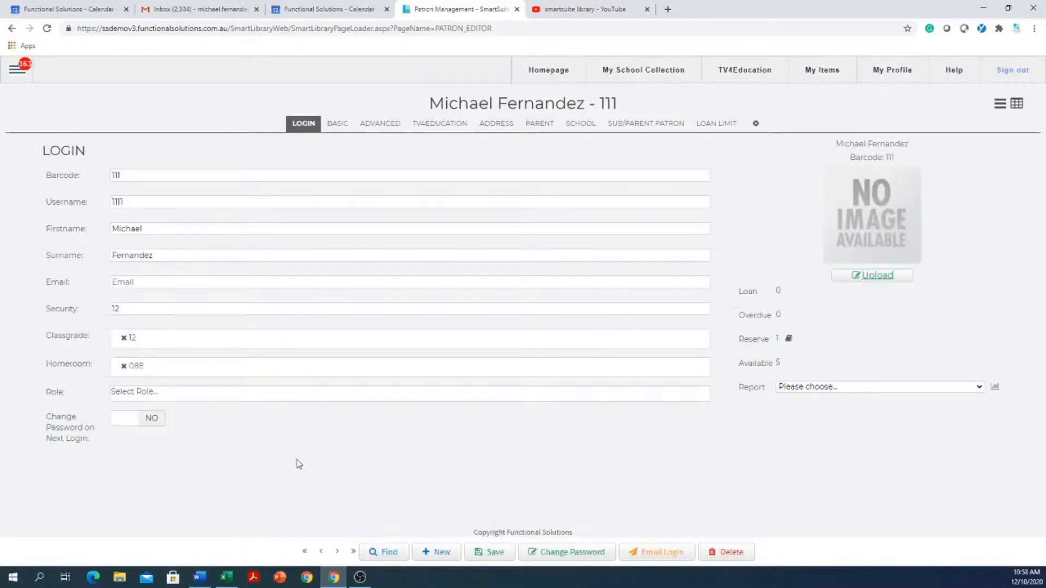
{"action": "left_click", "coordinate": [196, 396]}
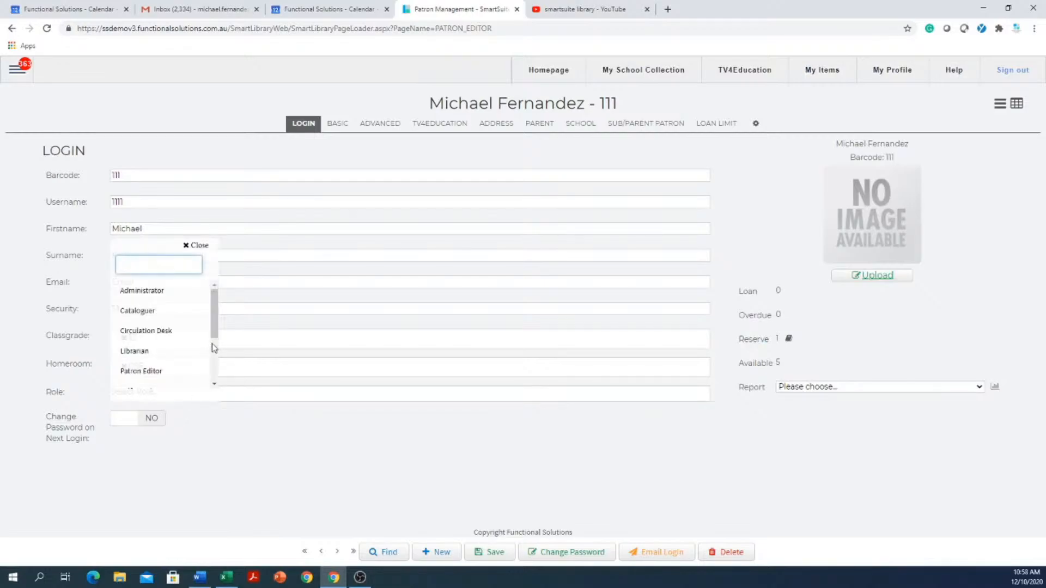
{"action": "left_click_drag", "start_coordinate": [215, 310], "coordinate": [197, 350]}
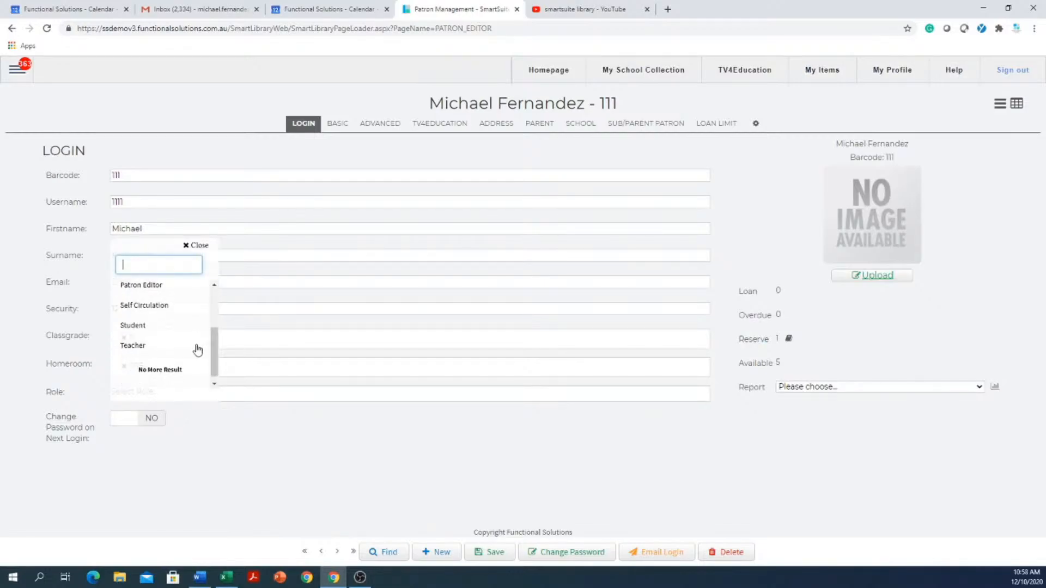
{"action": "left_click", "coordinate": [137, 347]}
{"action": "left_click", "coordinate": [283, 444]}
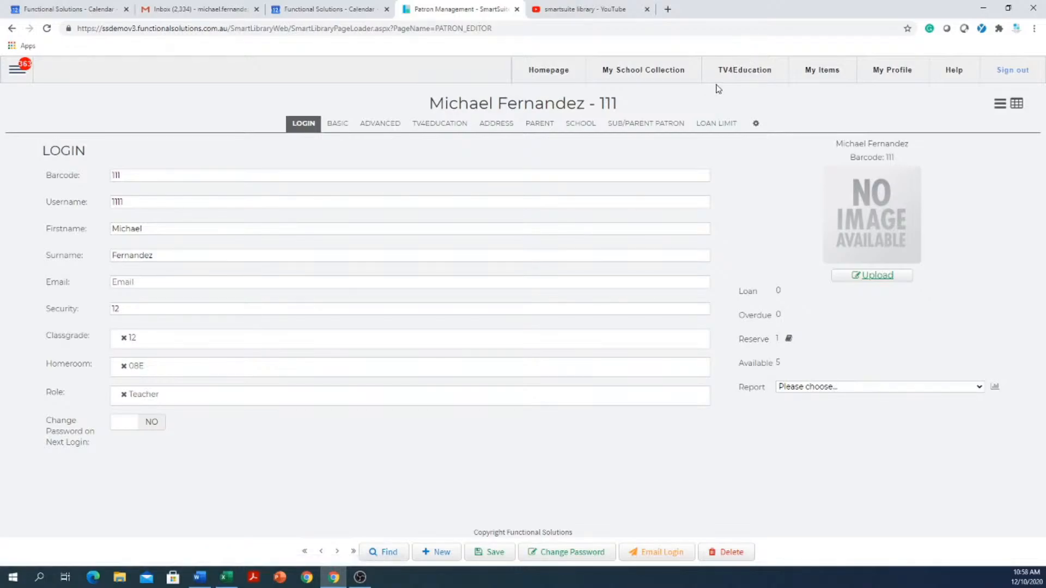
- Remove the patron's Teacher role and look through the available roles without choosing one
{"action": "left_click", "coordinate": [123, 395]}
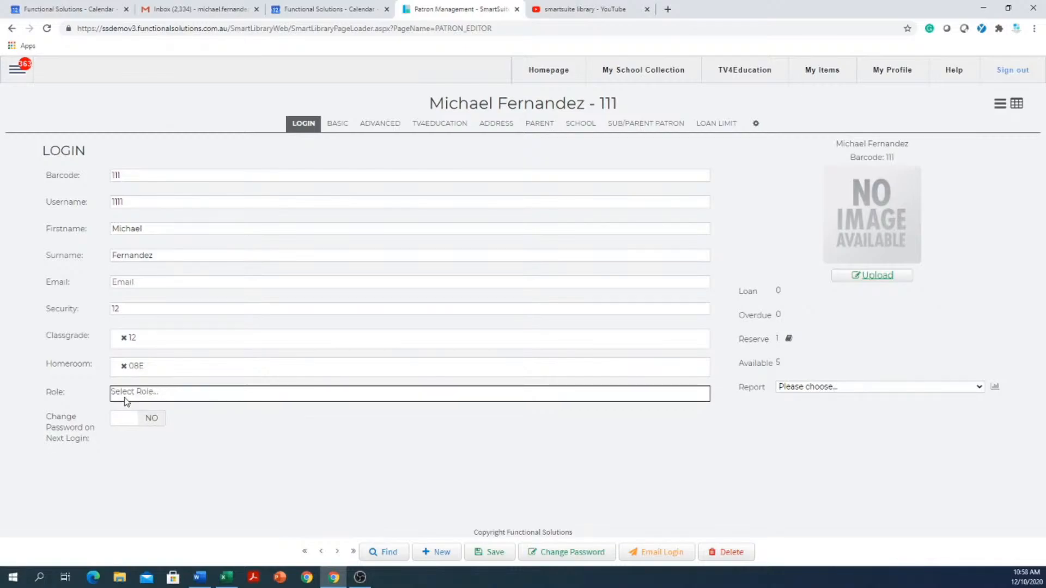
{"action": "left_click", "coordinate": [284, 395]}
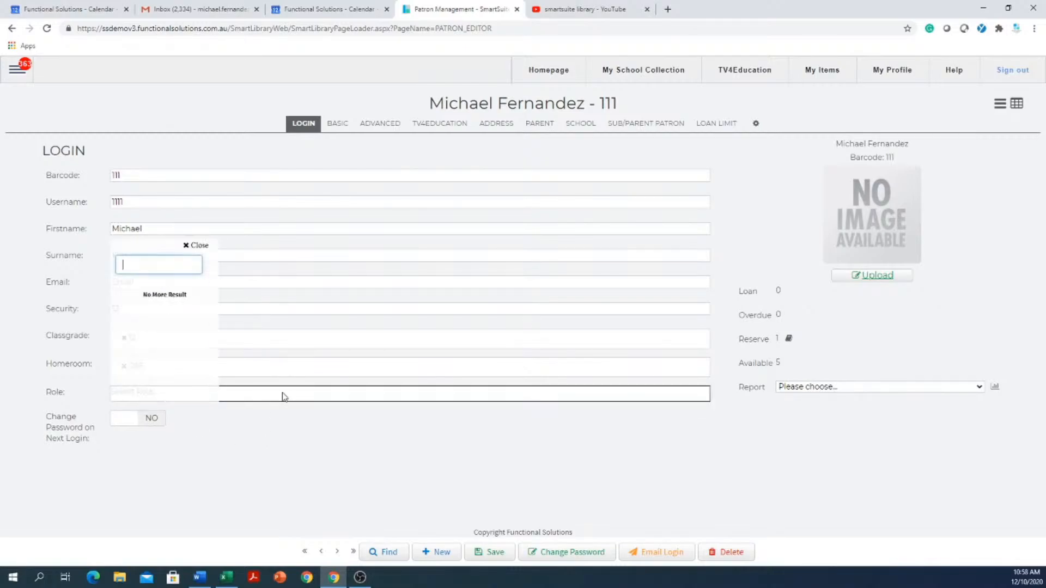
{"action": "left_click", "coordinate": [335, 401]}
{"action": "left_click", "coordinate": [341, 397]}
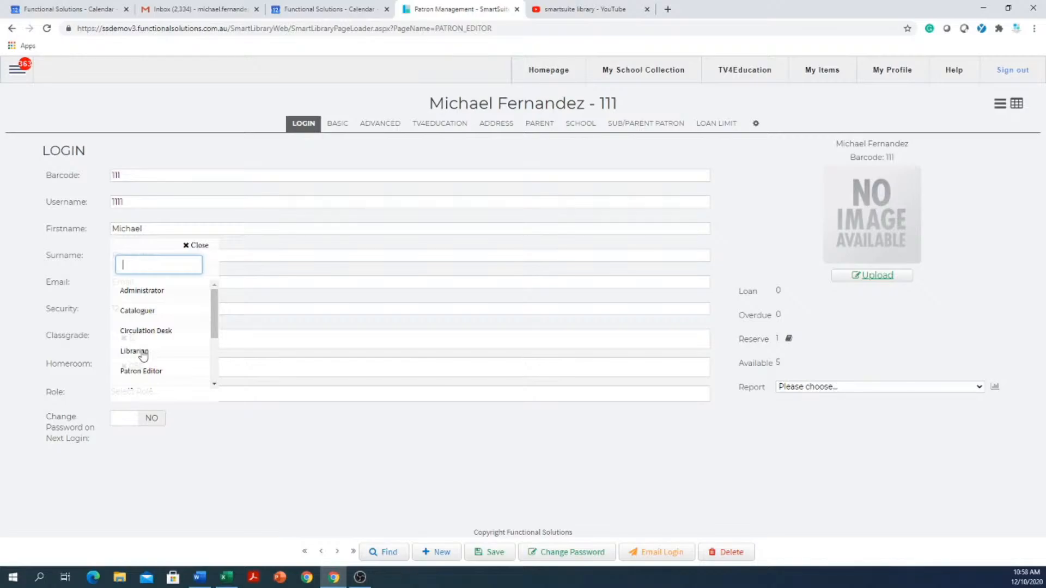
{"action": "scroll", "coordinate": [143, 356], "scroll_direction": "down", "scroll_amount": 2}
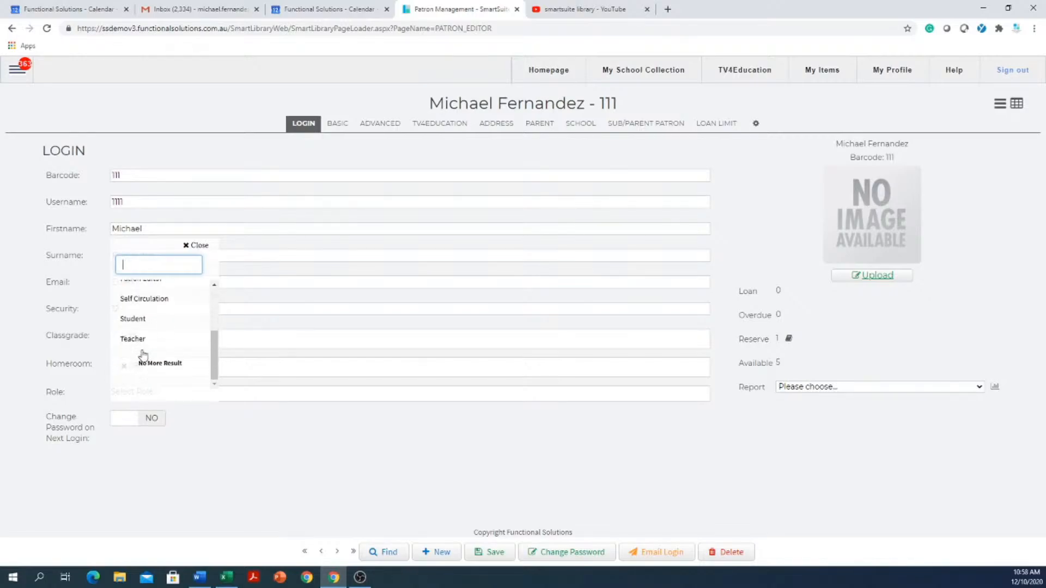
{"action": "scroll", "coordinate": [142, 356], "scroll_direction": "up", "scroll_amount": 2}
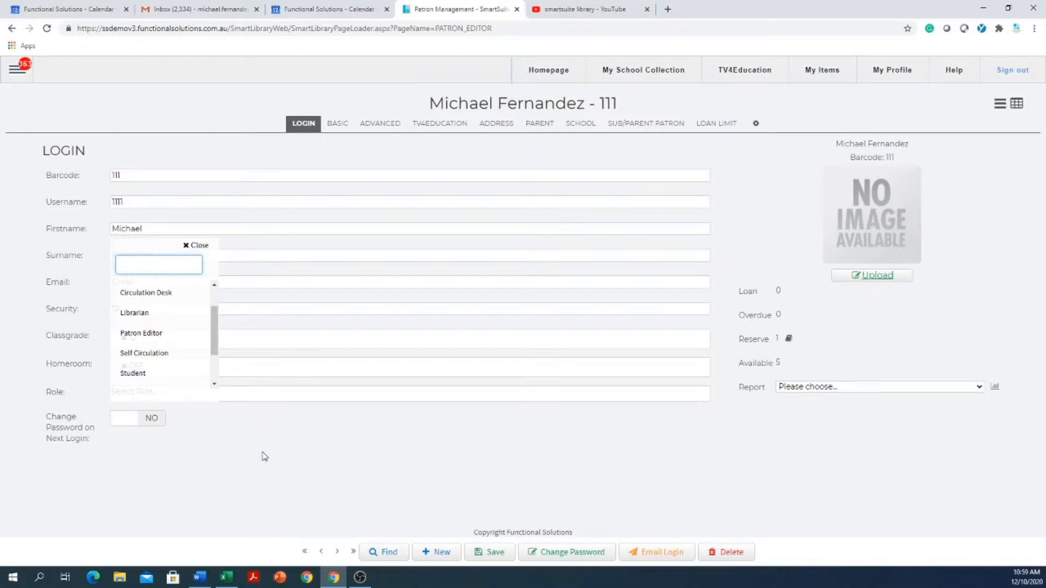
{"action": "left_click", "coordinate": [361, 436]}
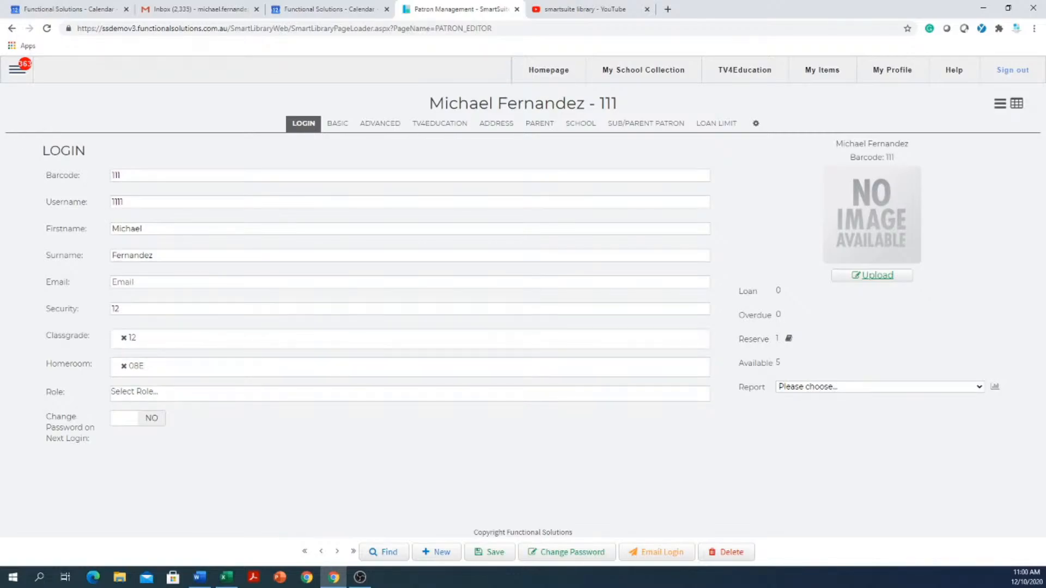
- Open the Authority Editor from the configuration options
{"action": "left_click", "coordinate": [18, 72]}
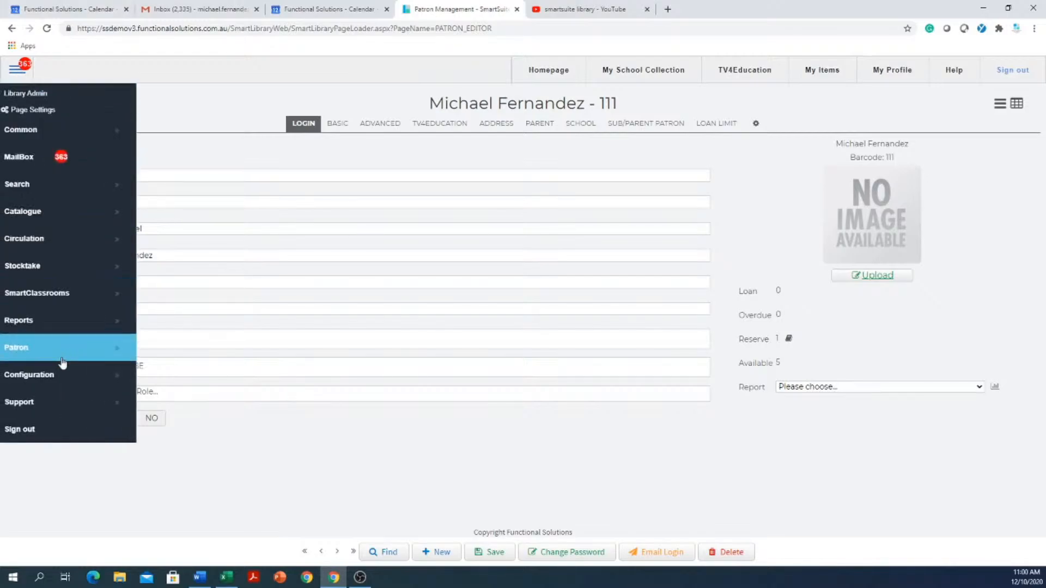
{"action": "left_click", "coordinate": [63, 374]}
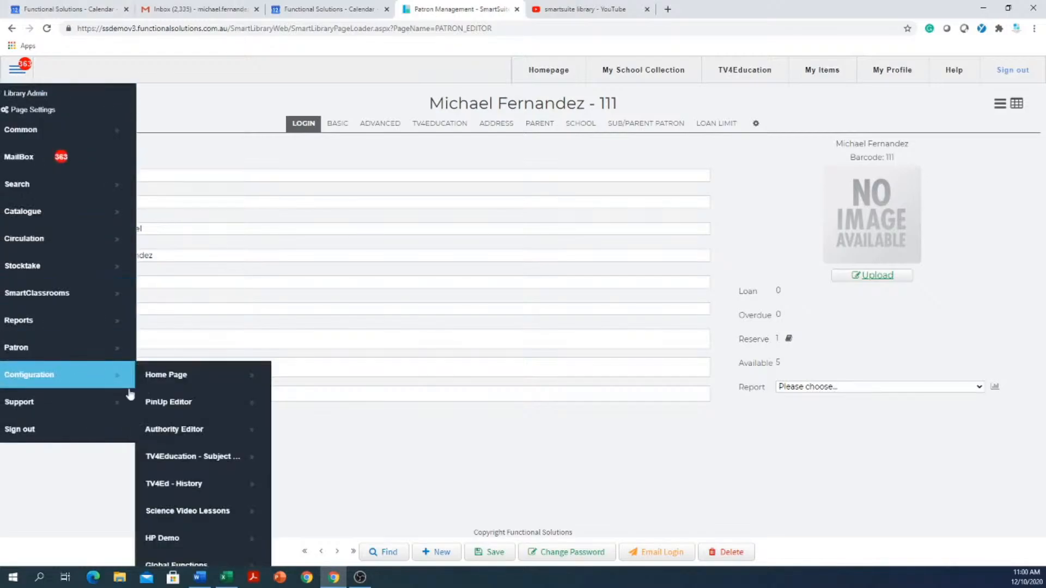
{"action": "left_click", "coordinate": [194, 433]}
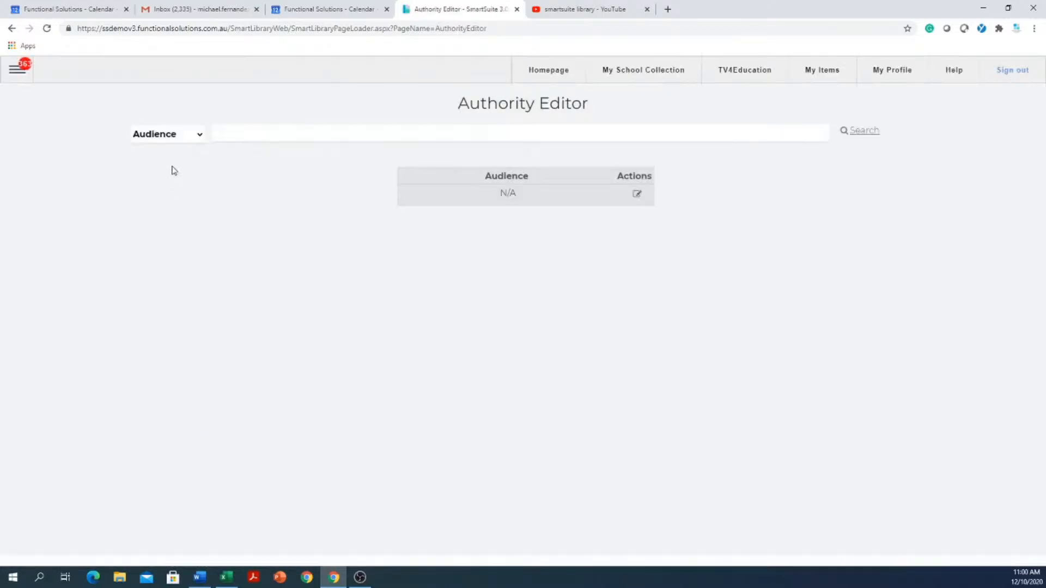
- Display the Media authority list, look through its entries and go to the field for adding a media type
{"action": "left_click", "coordinate": [186, 143]}
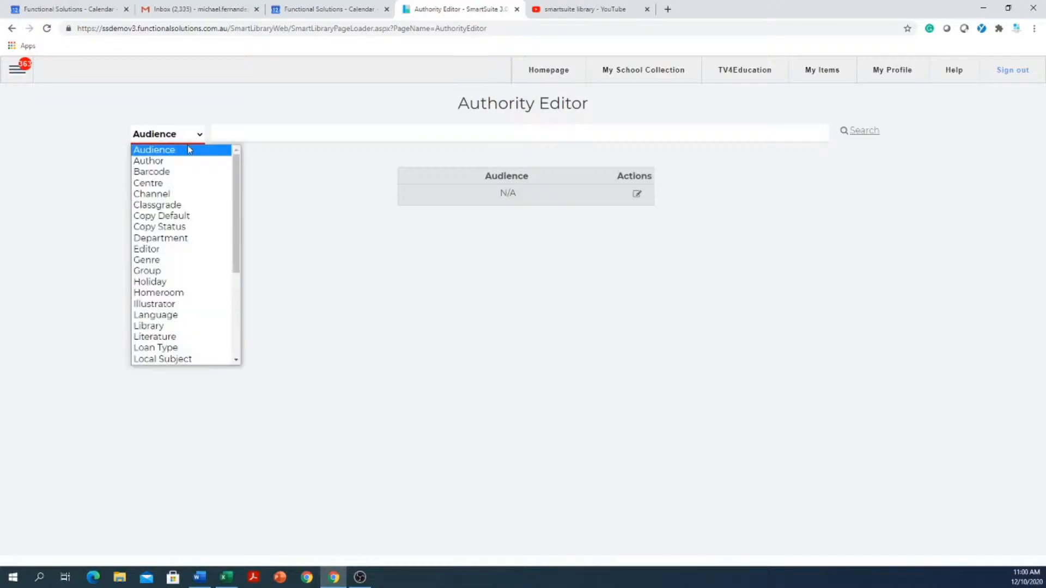
{"action": "left_click_drag", "start_coordinate": [235, 174], "coordinate": [227, 234]}
{"action": "left_click", "coordinate": [156, 285]}
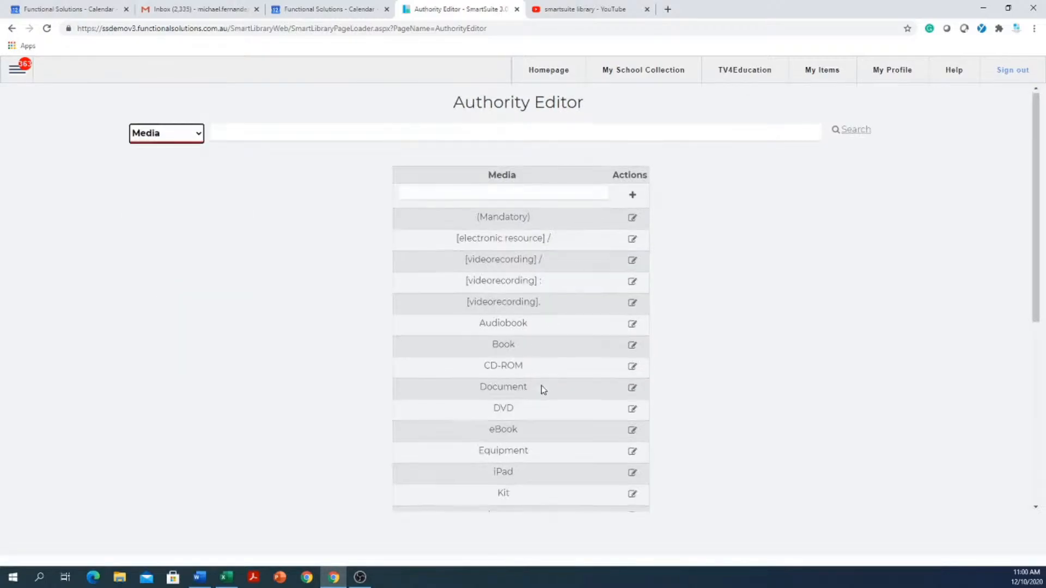
{"action": "scroll", "coordinate": [540, 376], "scroll_direction": "down", "scroll_amount": 6}
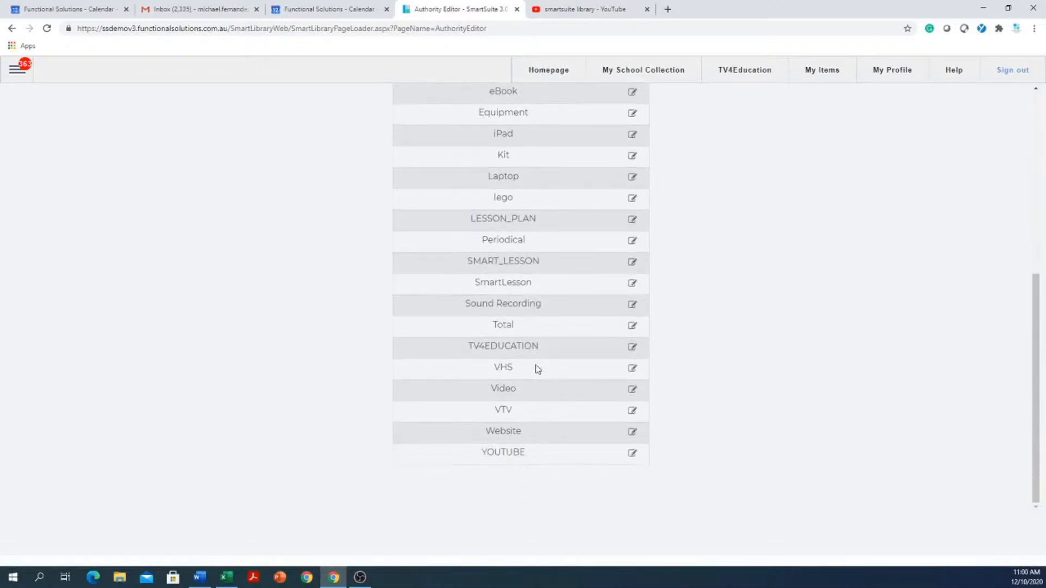
{"action": "scroll", "coordinate": [538, 369], "scroll_direction": "up", "scroll_amount": 6}
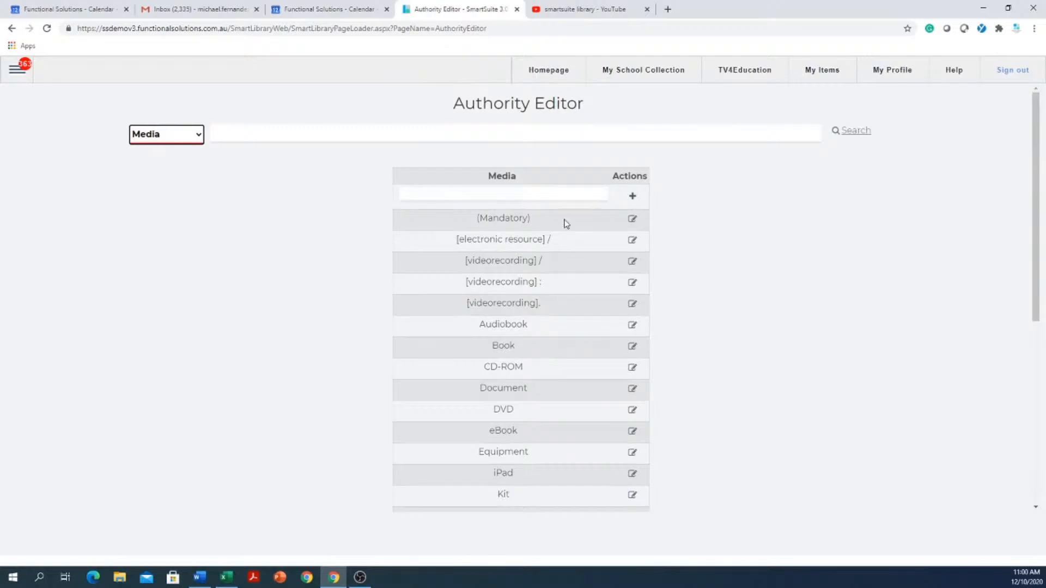
{"action": "left_click", "coordinate": [478, 194]}
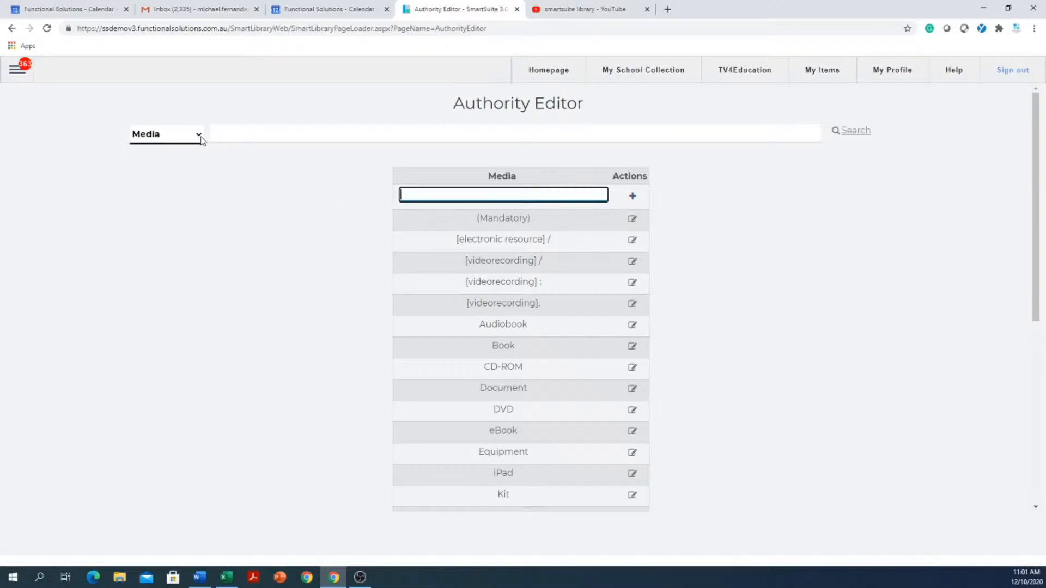
- Switch the Authority Editor to Location and look through the listed locations
{"action": "left_click", "coordinate": [199, 136]}
{"action": "scroll", "coordinate": [201, 156], "scroll_direction": "up", "scroll_amount": 1}
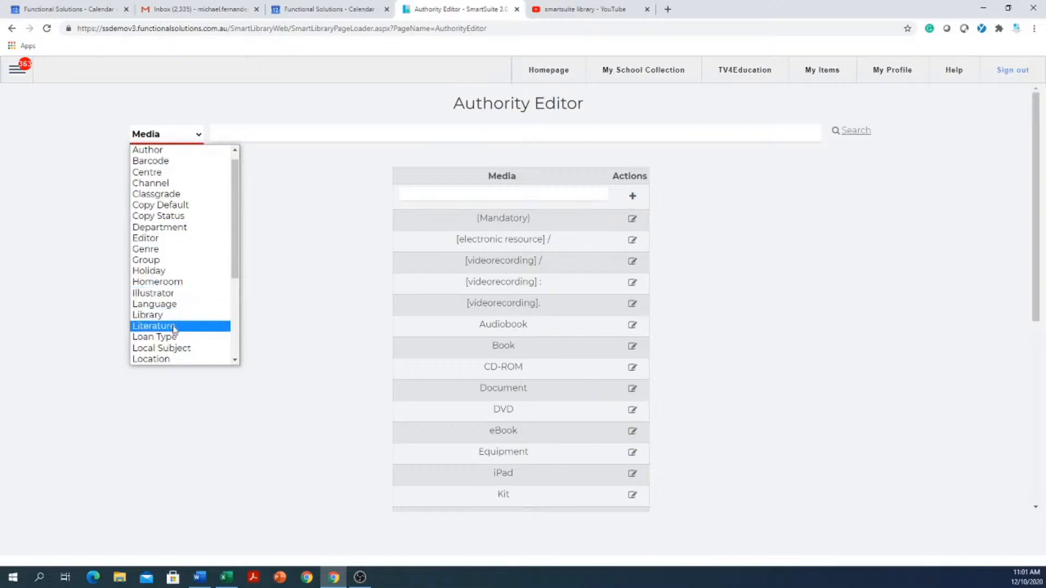
{"action": "left_click", "coordinate": [156, 359]}
{"action": "scroll", "coordinate": [543, 228], "scroll_direction": "down", "scroll_amount": 9}
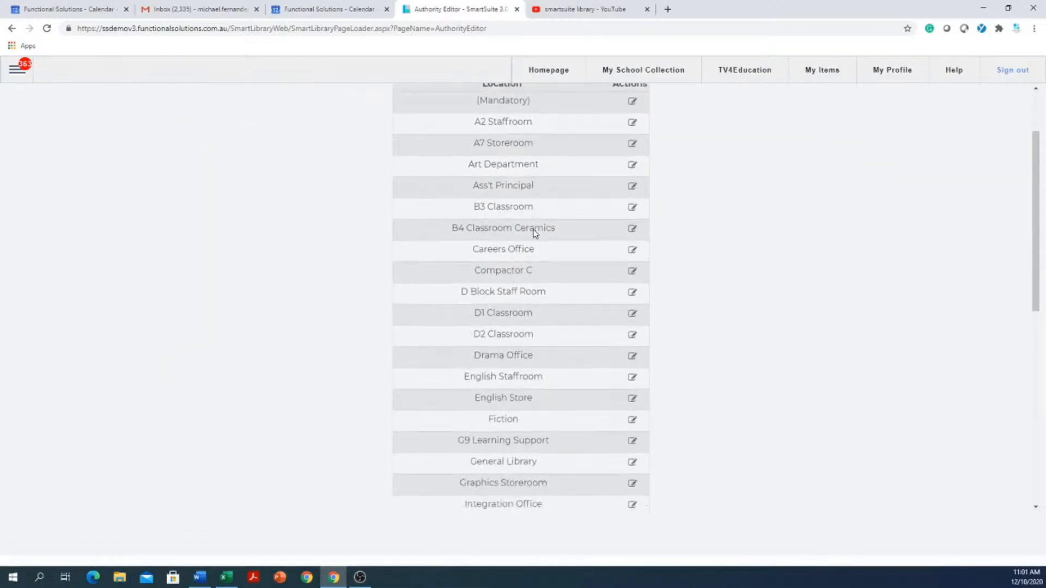
{"action": "scroll", "coordinate": [535, 234], "scroll_direction": "up", "scroll_amount": 4}
{"action": "scroll", "coordinate": [535, 234], "scroll_direction": "up", "scroll_amount": 5}
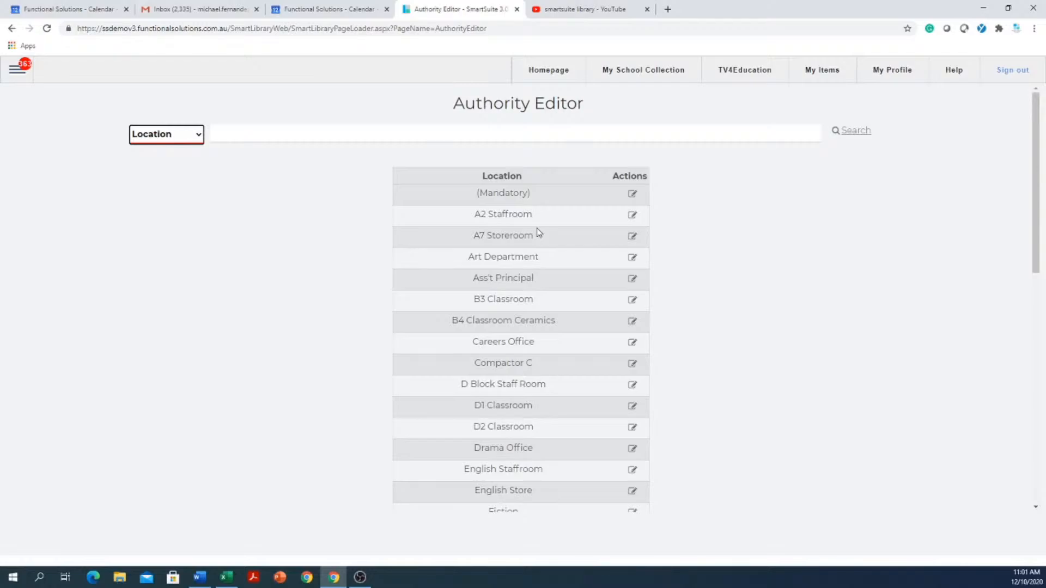
- Switch the Authority Editor to the Sublocation list
{"action": "left_click", "coordinate": [186, 135]}
{"action": "scroll", "coordinate": [177, 261], "scroll_direction": "up", "scroll_amount": 1}
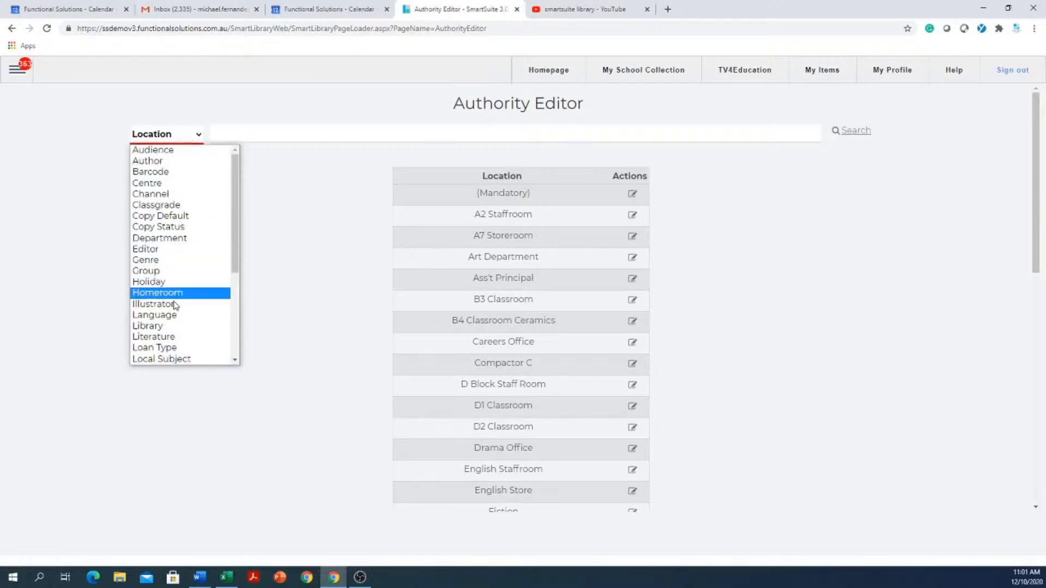
{"action": "scroll", "coordinate": [175, 305], "scroll_direction": "down", "scroll_amount": 3}
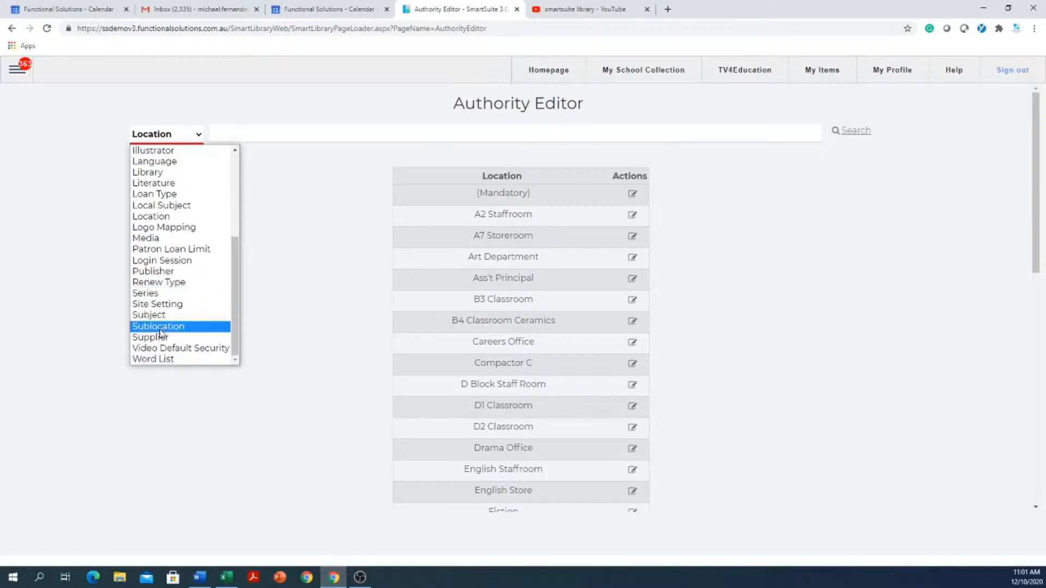
{"action": "left_click", "coordinate": [160, 326]}
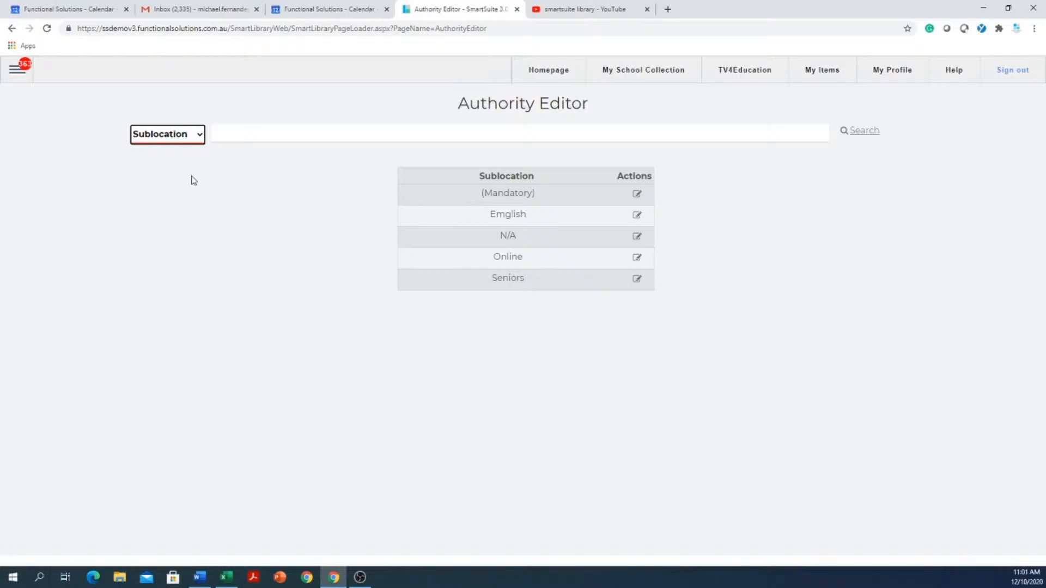
- Display the Loan Type list, view the loan period details of Fortnightly and close them
{"action": "left_click", "coordinate": [198, 139]}
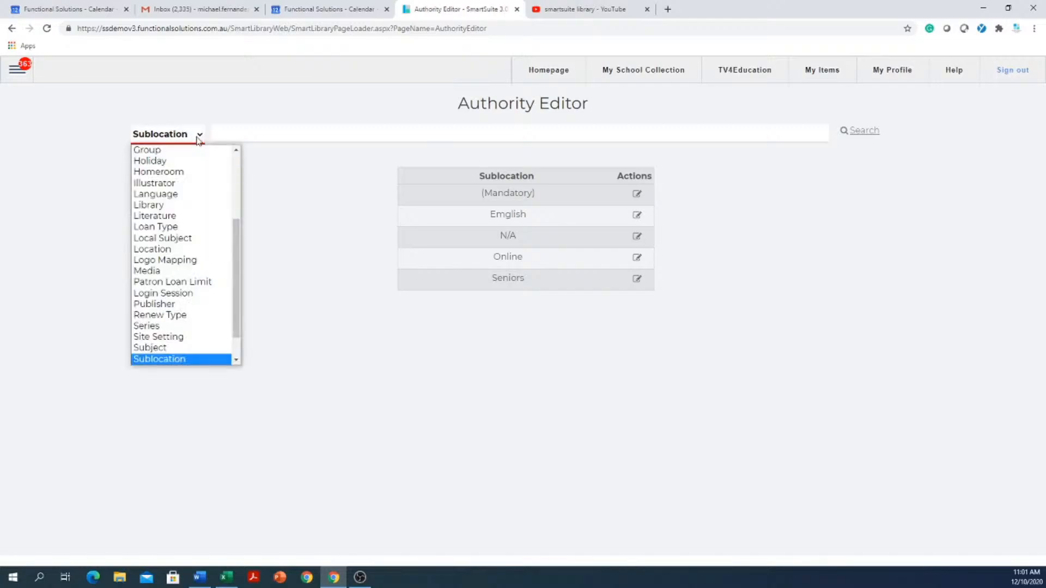
{"action": "scroll", "coordinate": [187, 204], "scroll_direction": "up", "scroll_amount": 1}
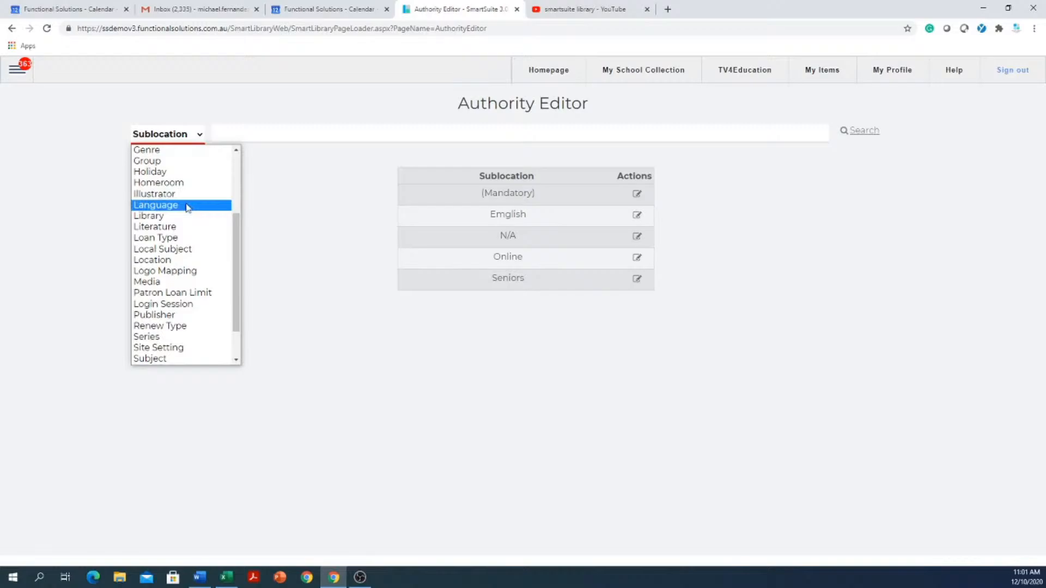
{"action": "left_click", "coordinate": [160, 239]}
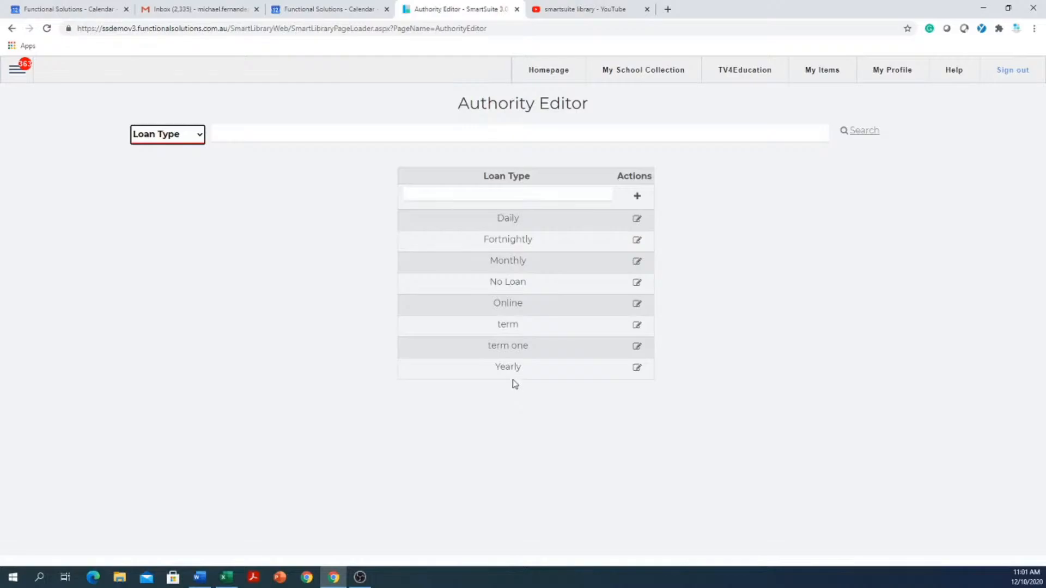
{"action": "left_click", "coordinate": [637, 242]}
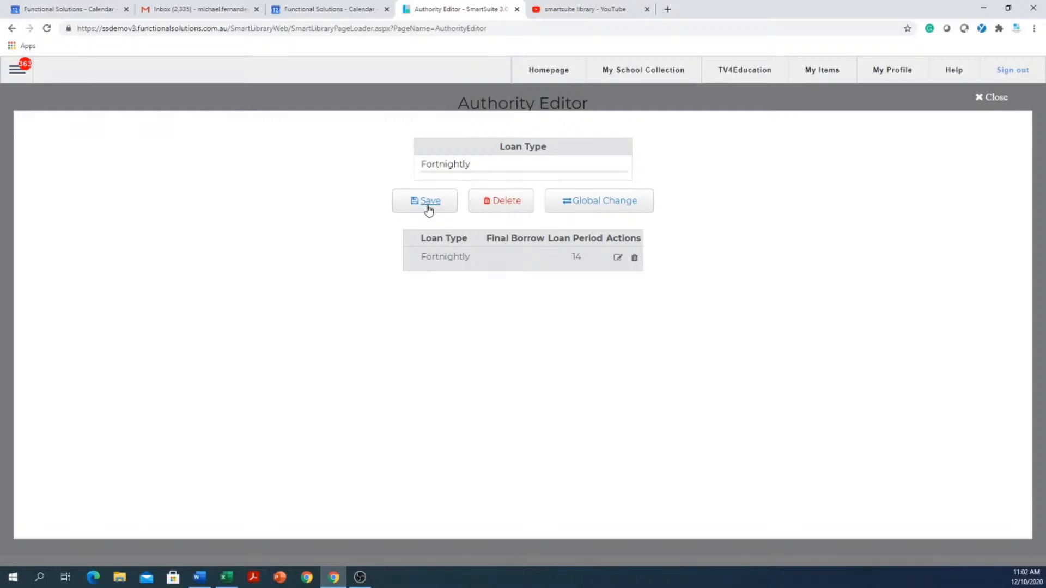
{"action": "left_click", "coordinate": [983, 100]}
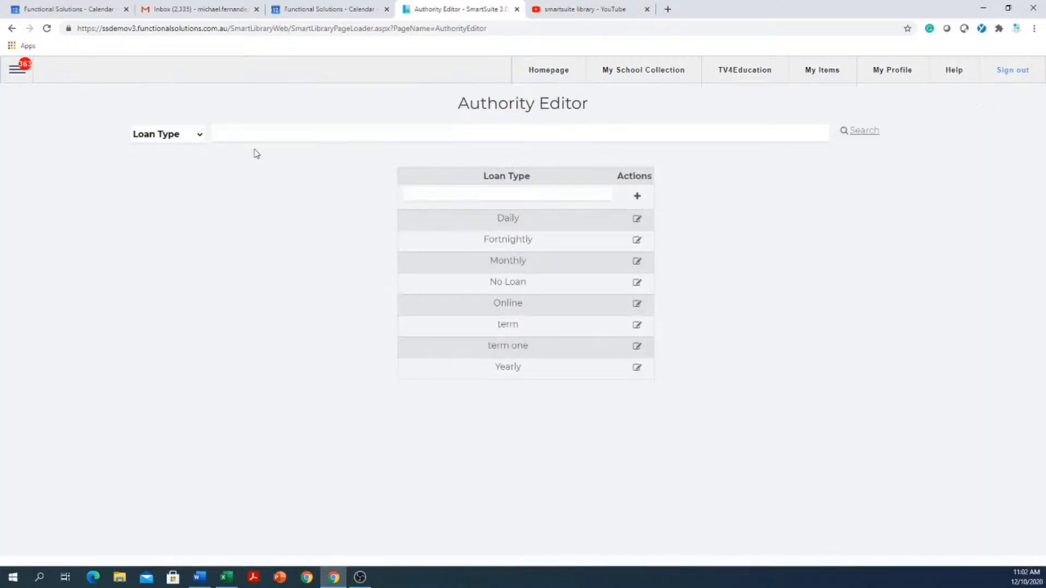
- Display the Renew Type list, view the renew period details of Fortnightly and close them
{"action": "left_click", "coordinate": [199, 134]}
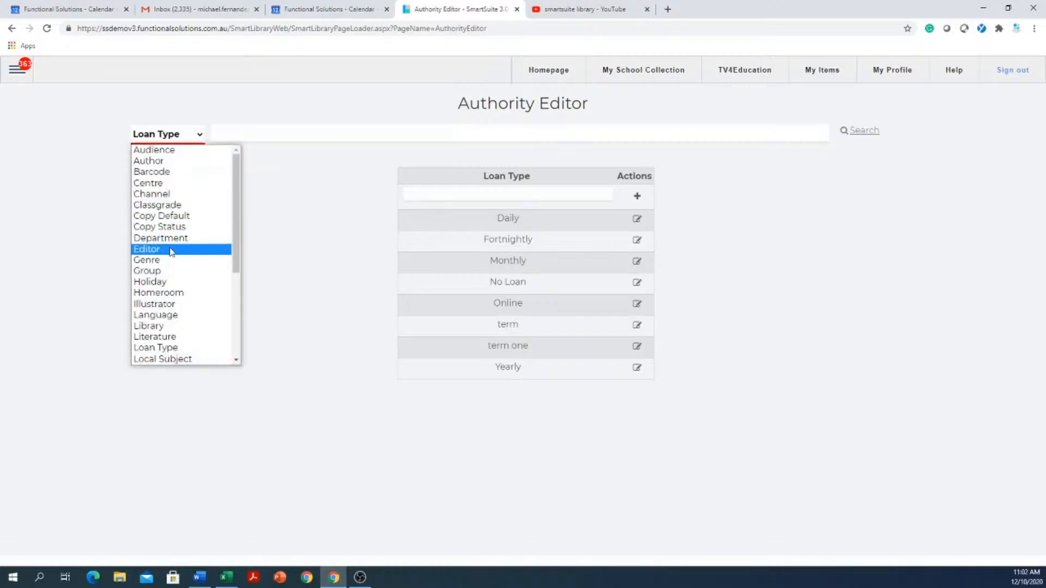
{"action": "scroll", "coordinate": [170, 251], "scroll_direction": "down", "scroll_amount": 3}
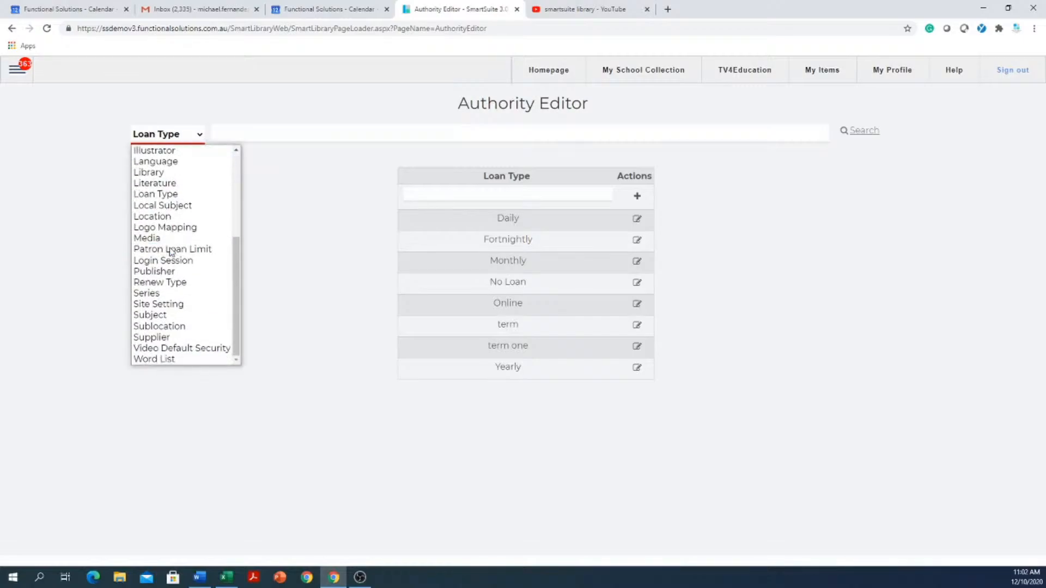
{"action": "left_click", "coordinate": [173, 283]}
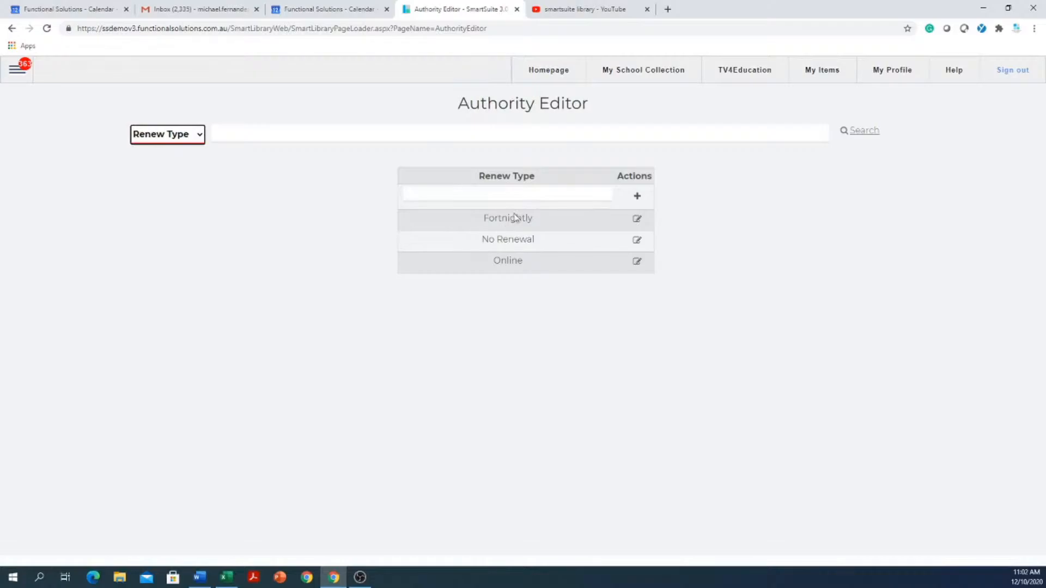
{"action": "left_click", "coordinate": [639, 219]}
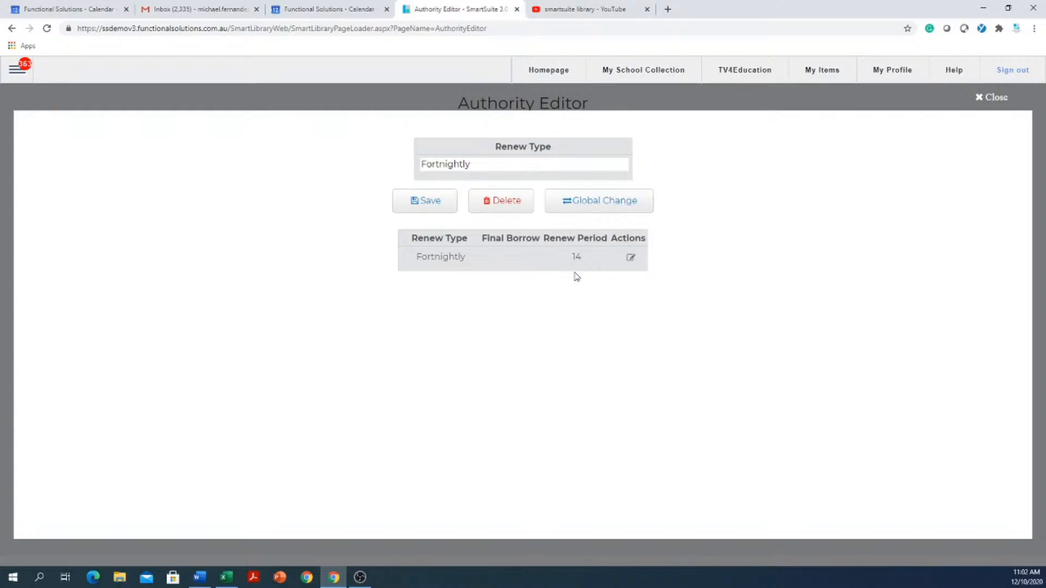
{"action": "left_click", "coordinate": [979, 98]}
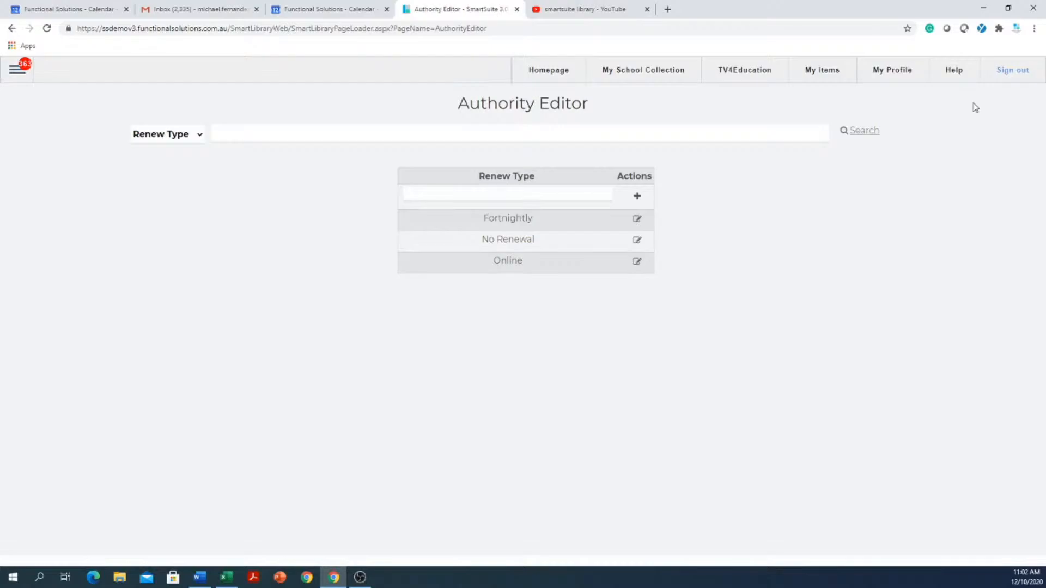
{"action": "left_click", "coordinate": [23, 79]}
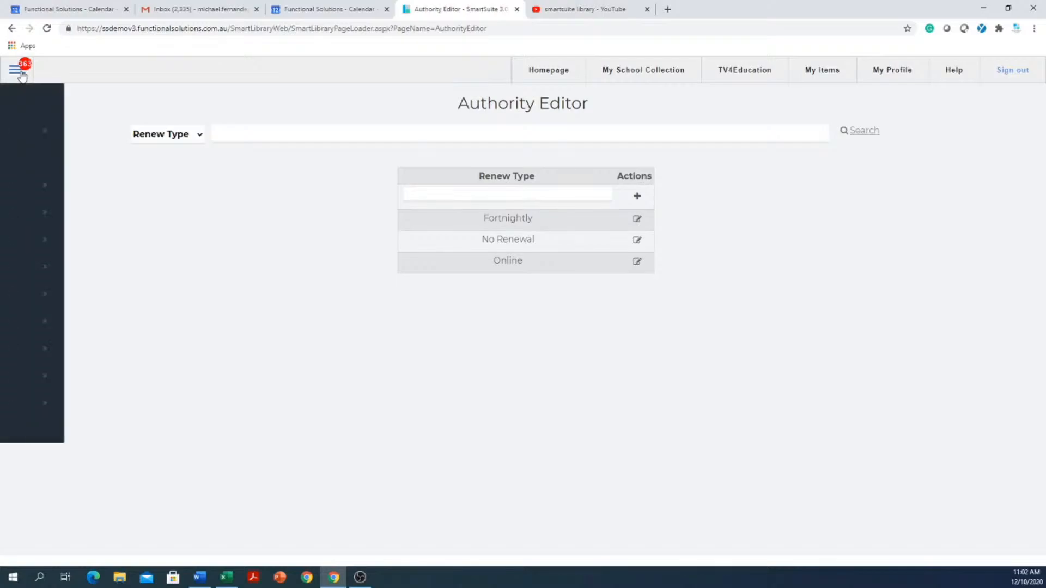
{"action": "left_click", "coordinate": [195, 180]}
{"action": "left_click", "coordinate": [190, 137]}
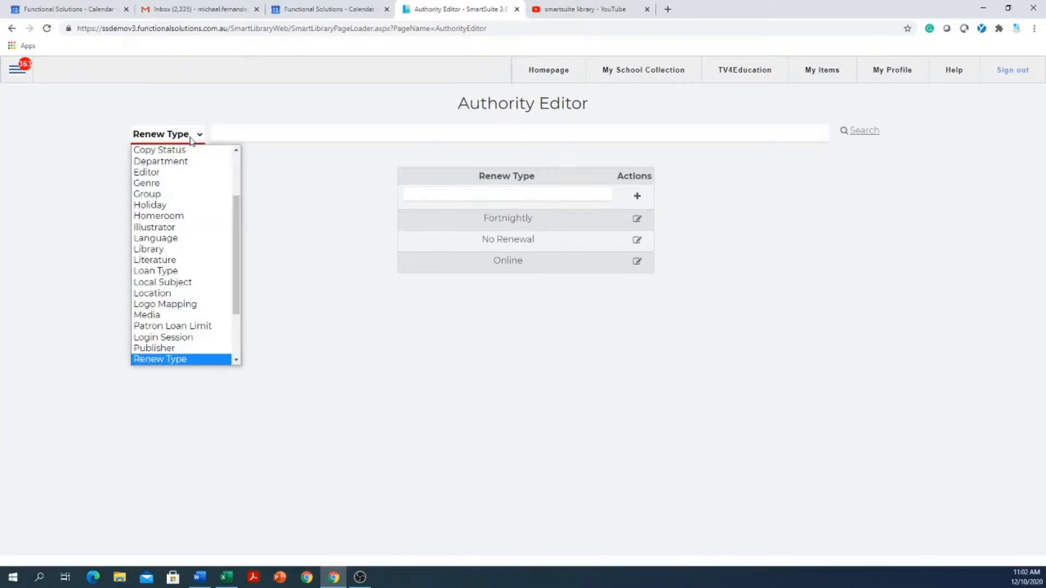
{"action": "left_click", "coordinate": [190, 136]}
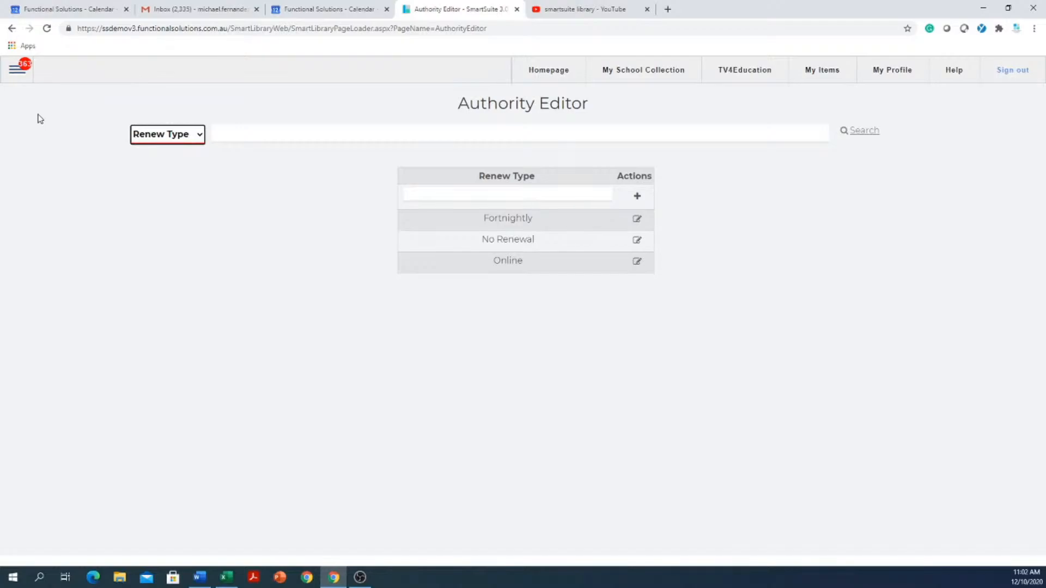
- Go from the Authority Editor to the Global Catalogue page
{"action": "left_click", "coordinate": [15, 75]}
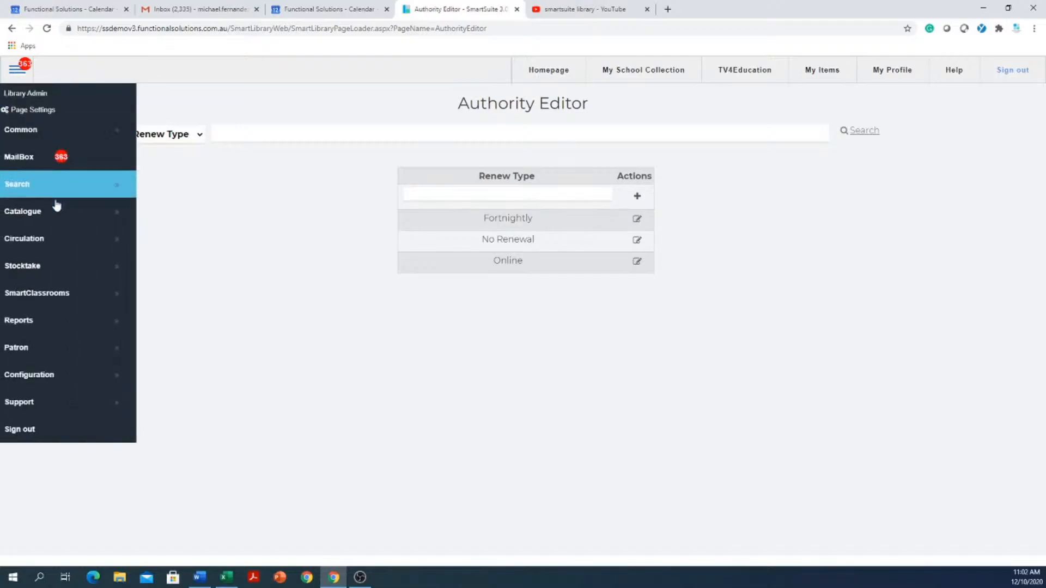
{"action": "left_click", "coordinate": [51, 217]}
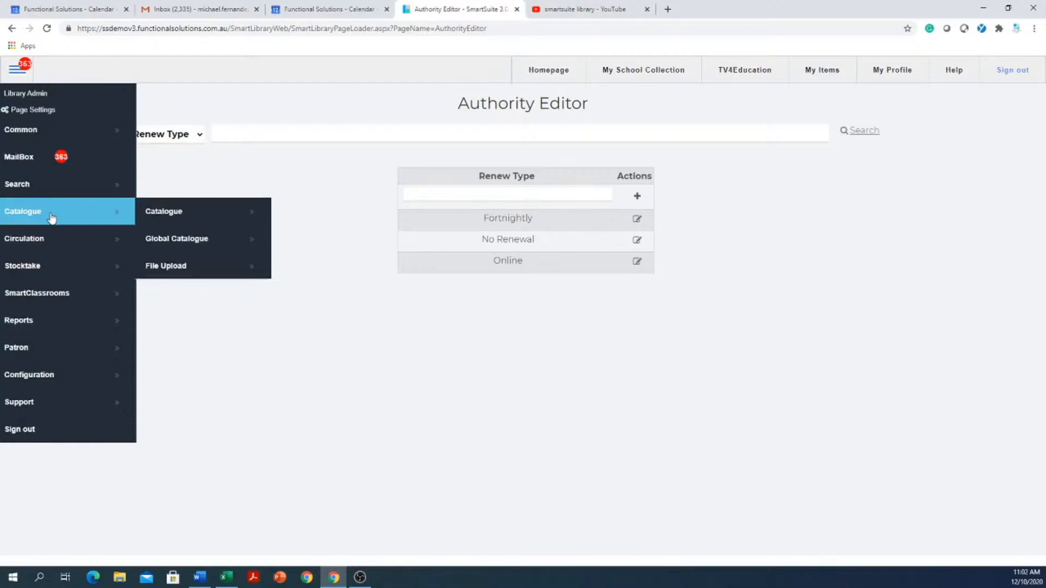
{"action": "left_click", "coordinate": [210, 244]}
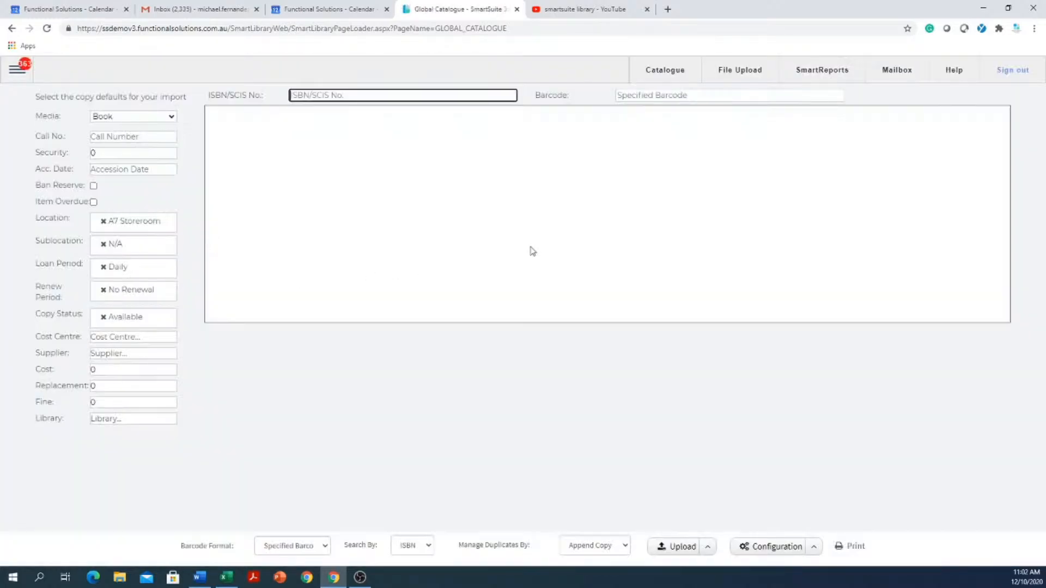
- Open the Z3950 database configuration, review the SCIS entry's port, username, priority, server, database and password fields, and close it
{"action": "left_click", "coordinate": [814, 547]}
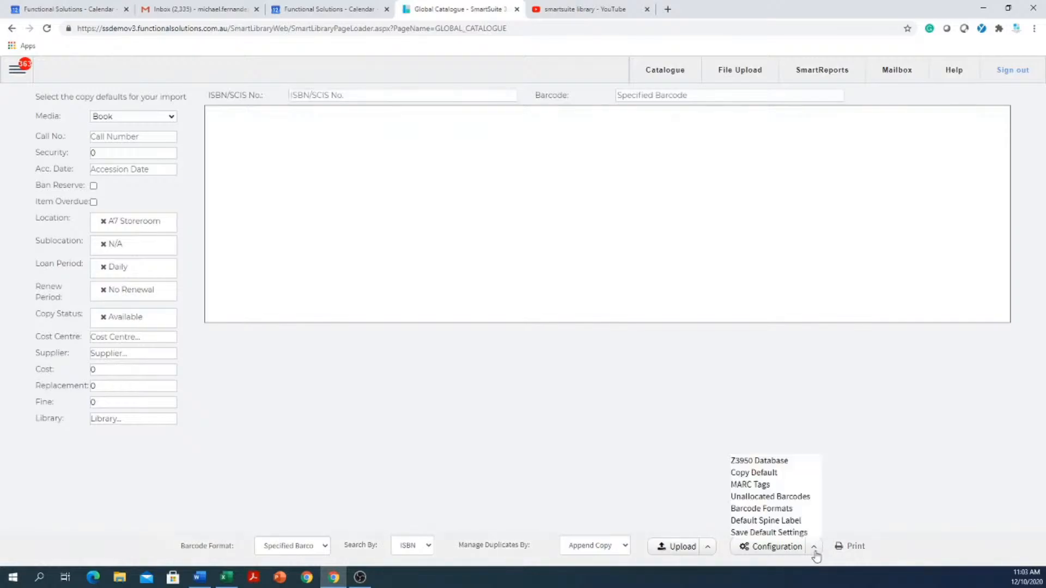
{"action": "left_click", "coordinate": [763, 463]}
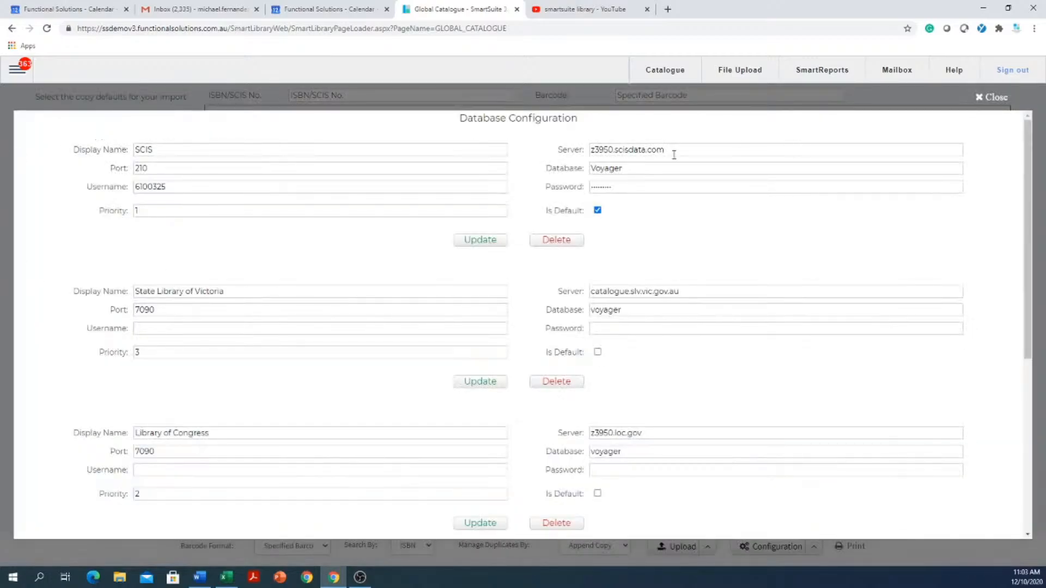
{"action": "left_click", "coordinate": [182, 170]}
{"action": "left_click", "coordinate": [187, 149]}
{"action": "left_click", "coordinate": [163, 168]}
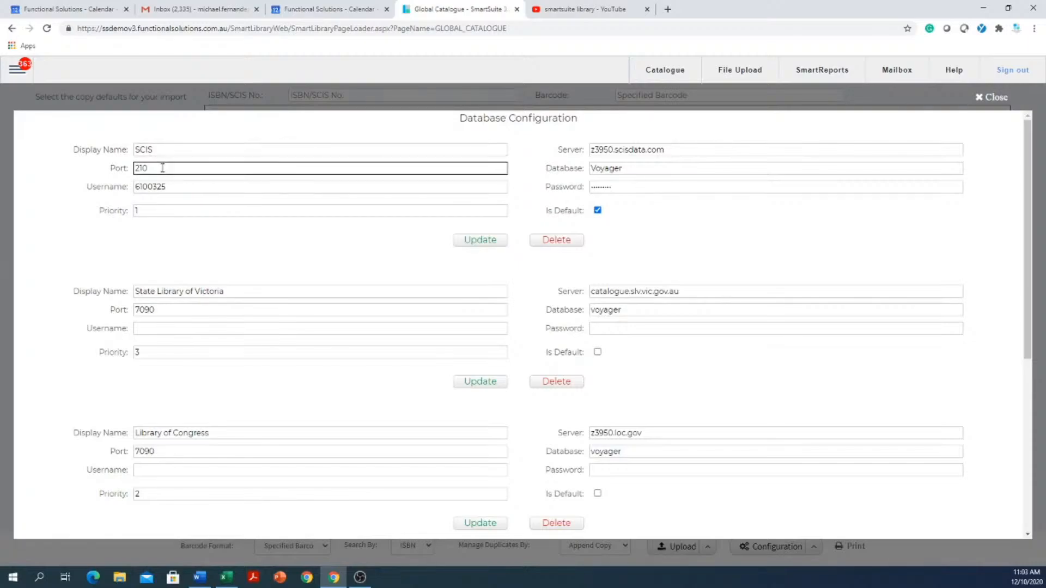
{"action": "left_click", "coordinate": [185, 187]}
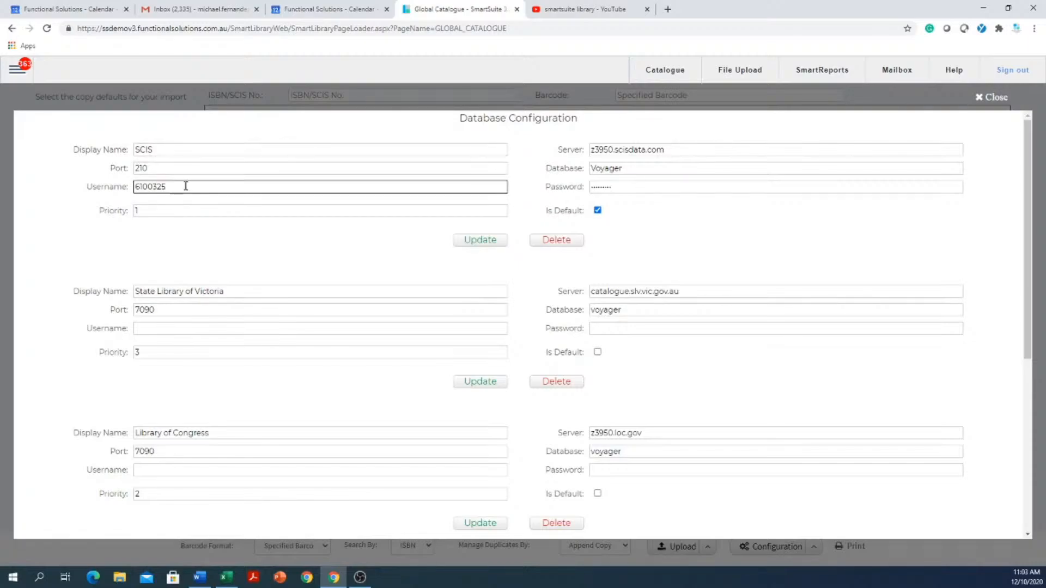
{"action": "left_click_drag", "start_coordinate": [186, 186], "coordinate": [87, 183]}
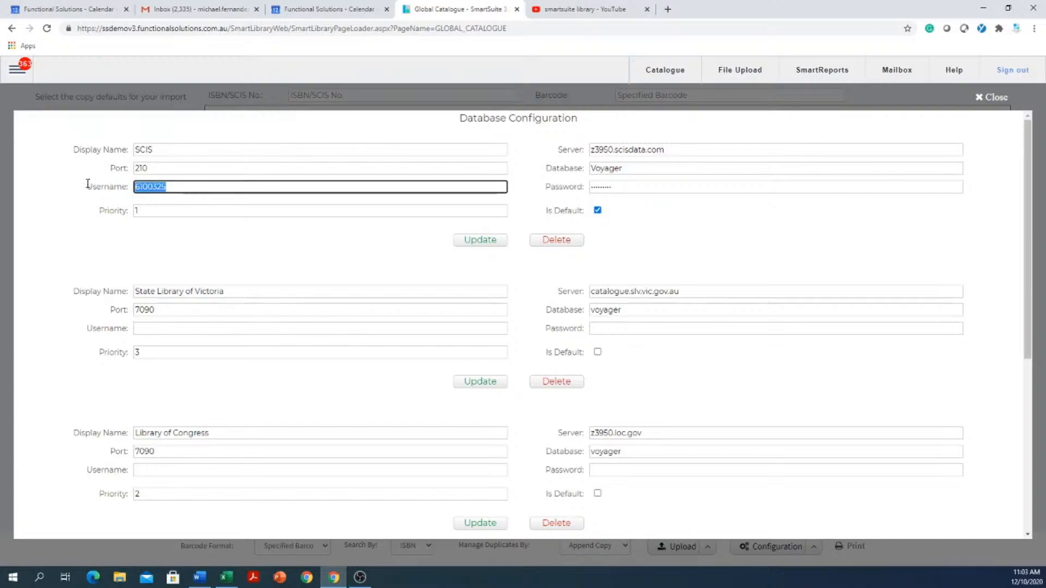
{"action": "left_click", "coordinate": [162, 212]}
{"action": "left_click_drag", "start_coordinate": [682, 150], "coordinate": [545, 164]}
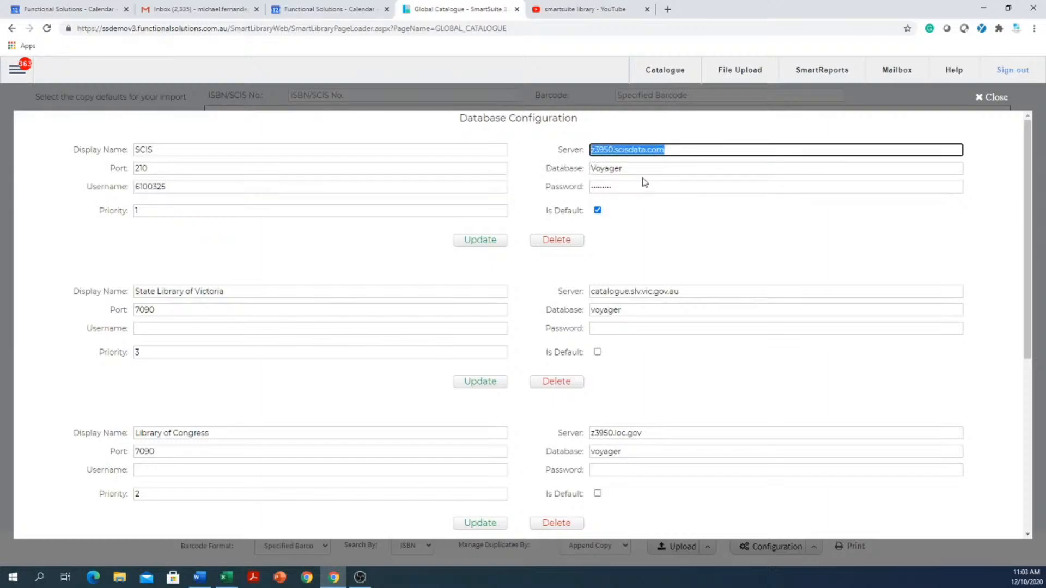
{"action": "left_click_drag", "start_coordinate": [663, 169], "coordinate": [522, 184]}
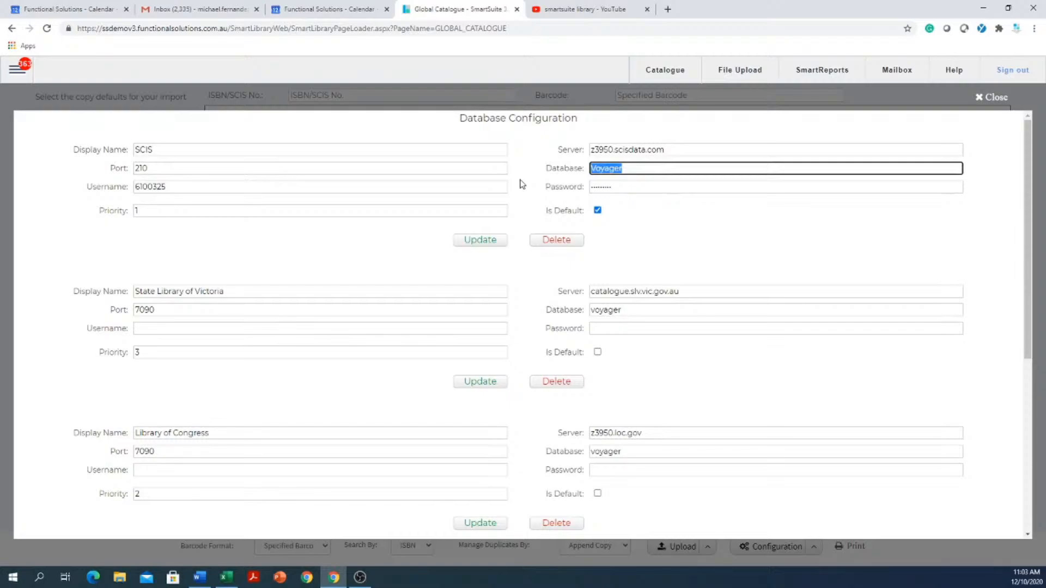
{"action": "left_click", "coordinate": [631, 186]}
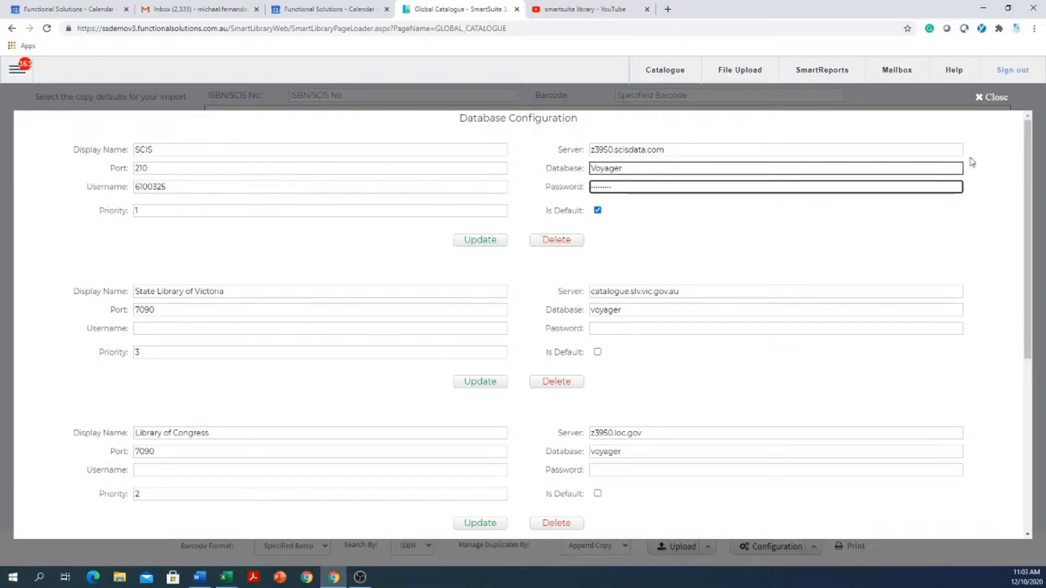
{"action": "left_click", "coordinate": [980, 99]}
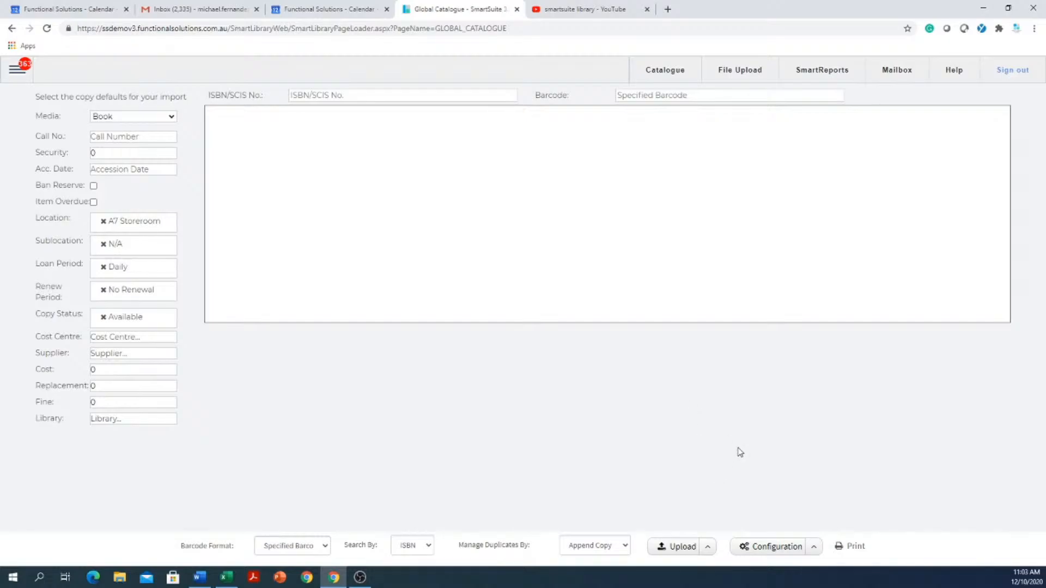
- Choose Raeco 12603 as the default spine label report for the Global Catalogue and save it
{"action": "left_click", "coordinate": [814, 549]}
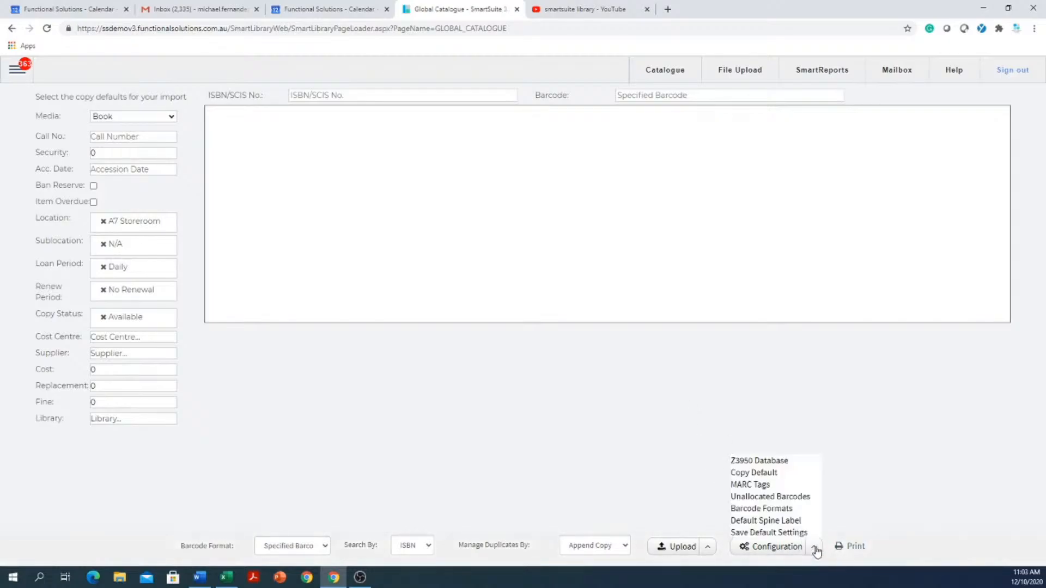
{"action": "left_click", "coordinate": [770, 521]}
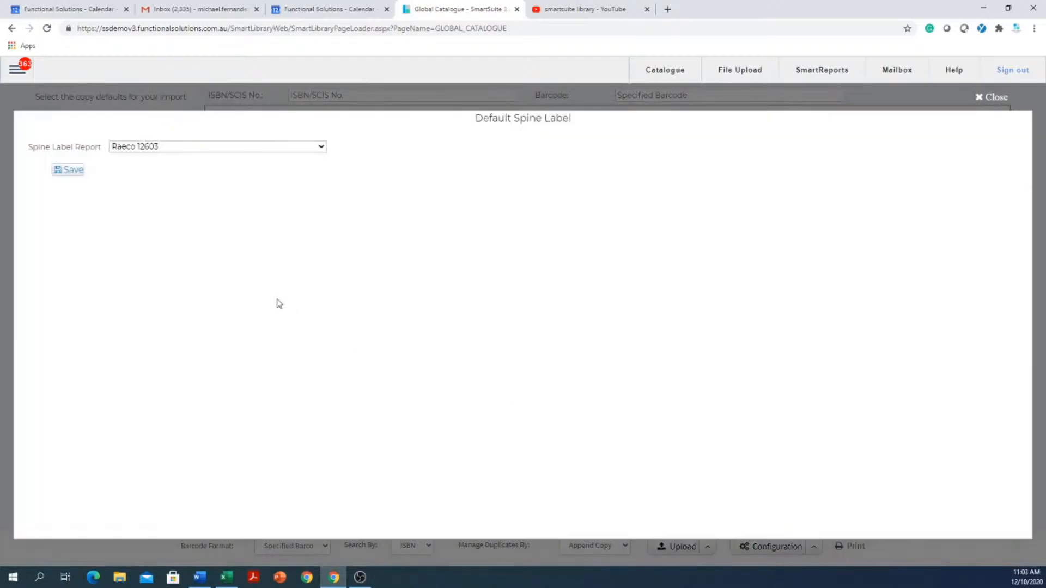
{"action": "left_click", "coordinate": [233, 146]}
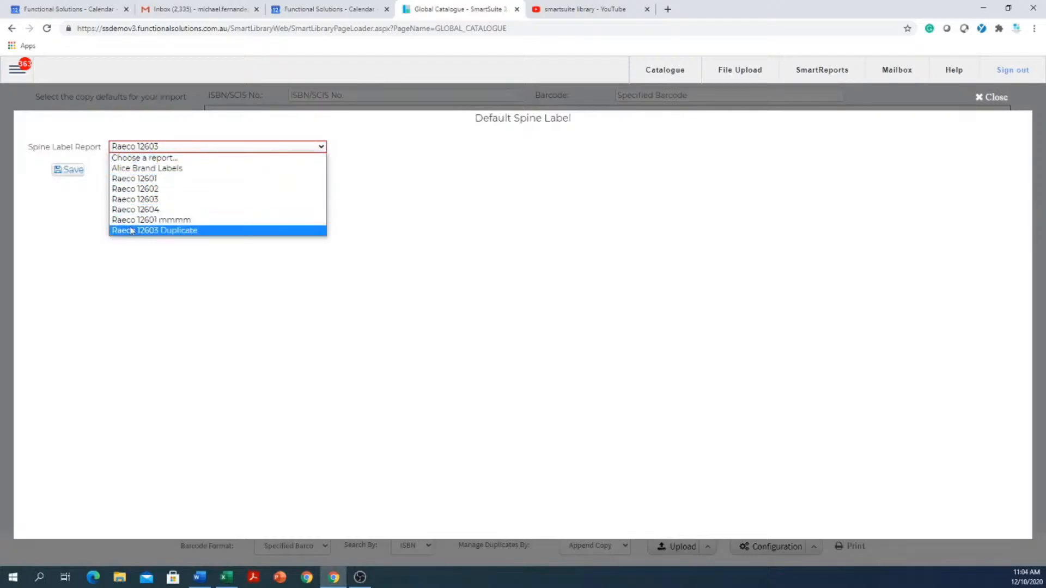
{"action": "left_click", "coordinate": [144, 205]}
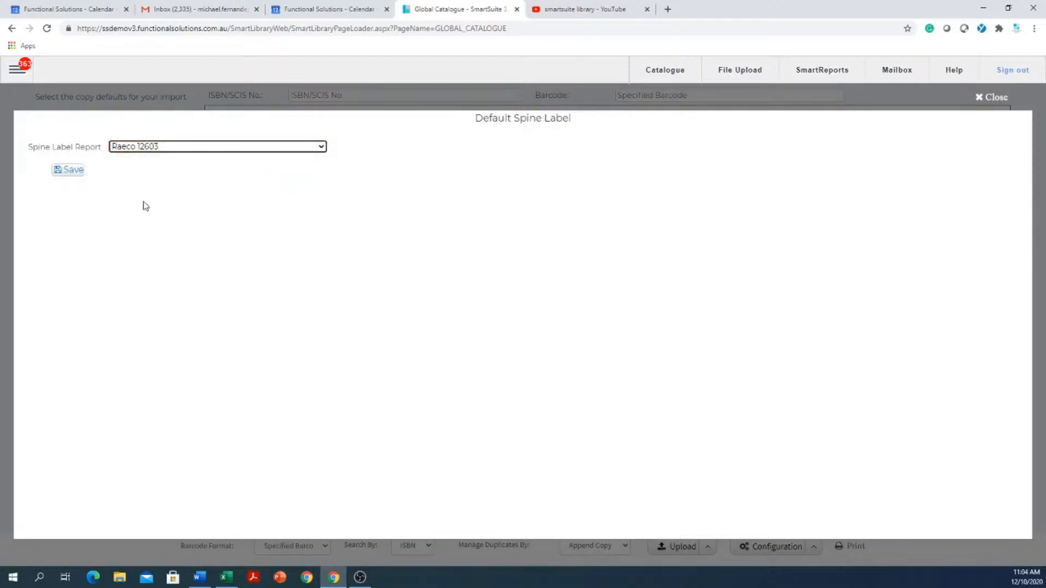
{"action": "left_click", "coordinate": [73, 172]}
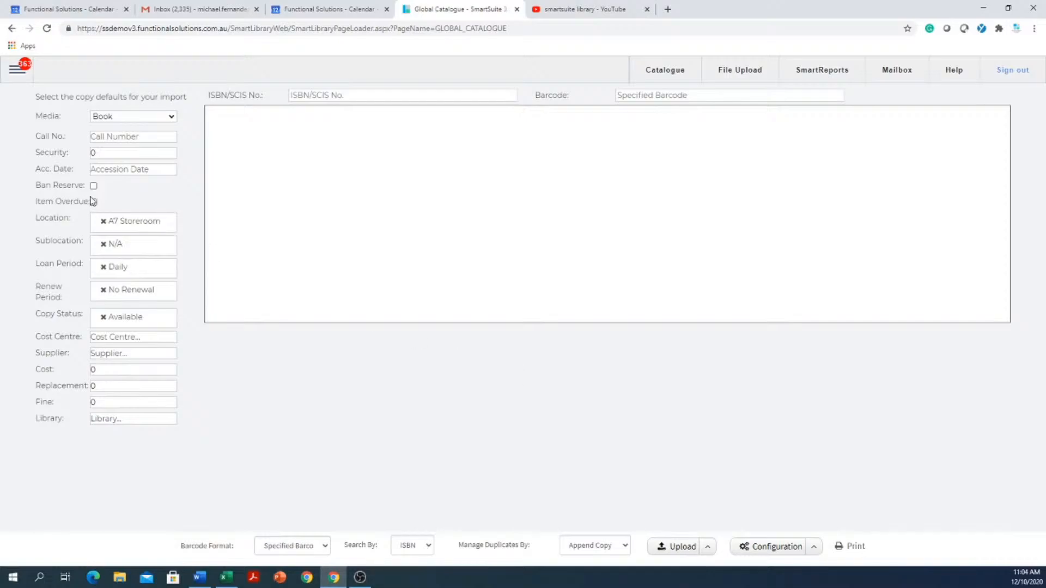
- Go to the Catalogue editor and browse forward through the titles to "Catering: towards a career"
{"action": "left_click", "coordinate": [17, 70]}
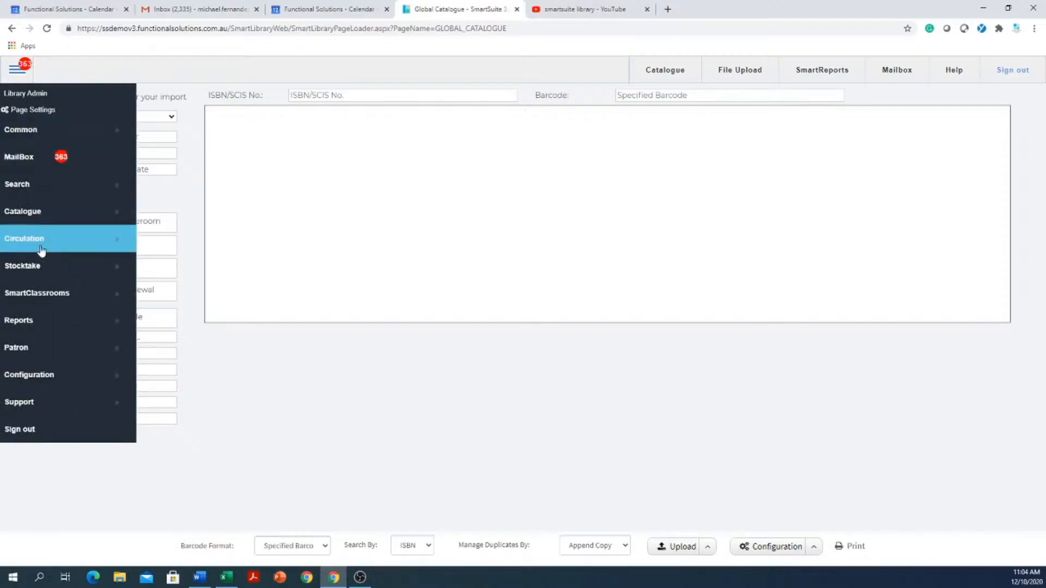
{"action": "left_click", "coordinate": [33, 211]}
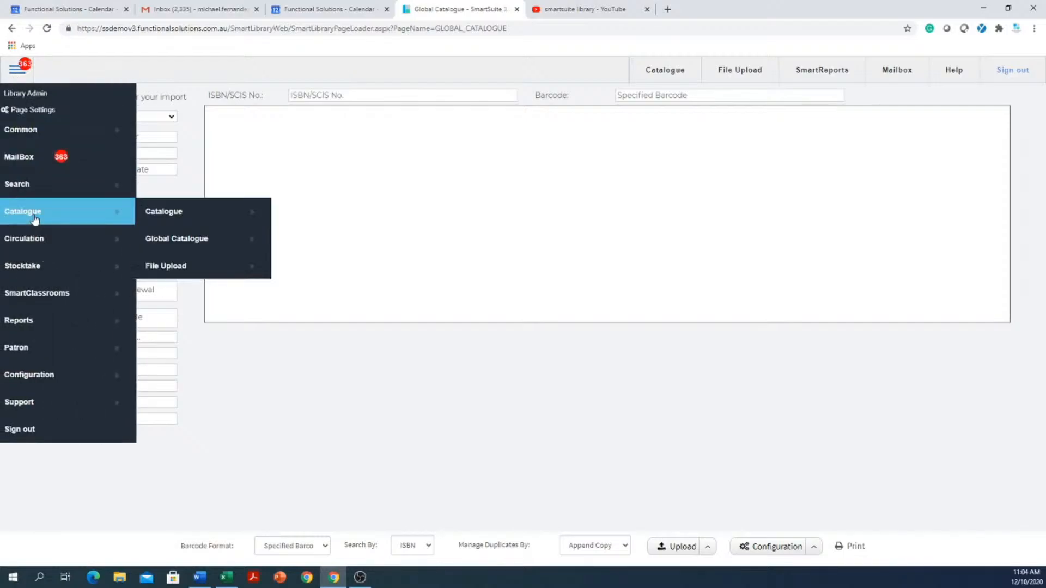
{"action": "left_click", "coordinate": [184, 217]}
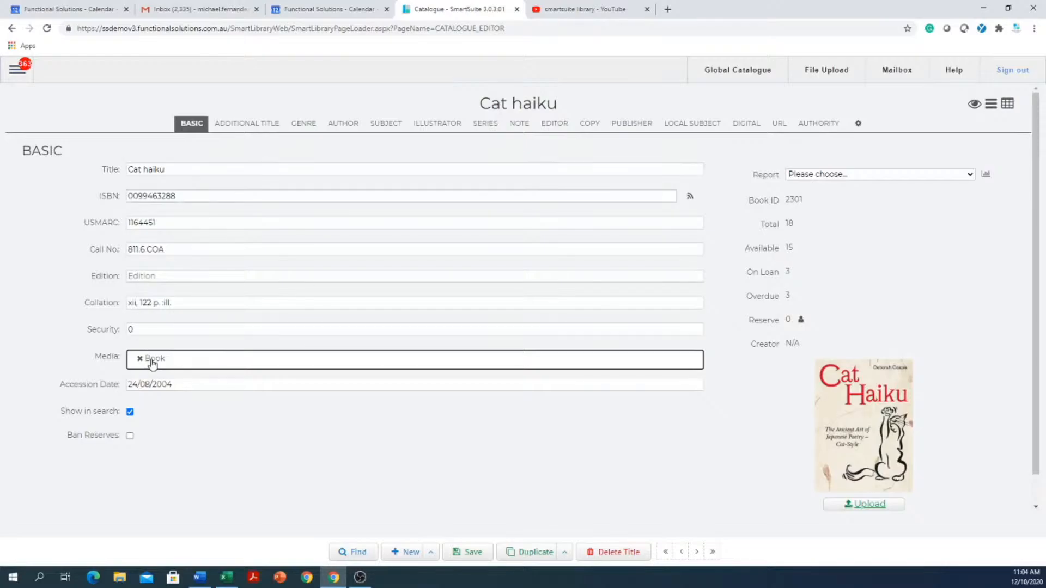
{"action": "left_click", "coordinate": [698, 552]}
{"action": "left_click", "coordinate": [697, 552]}
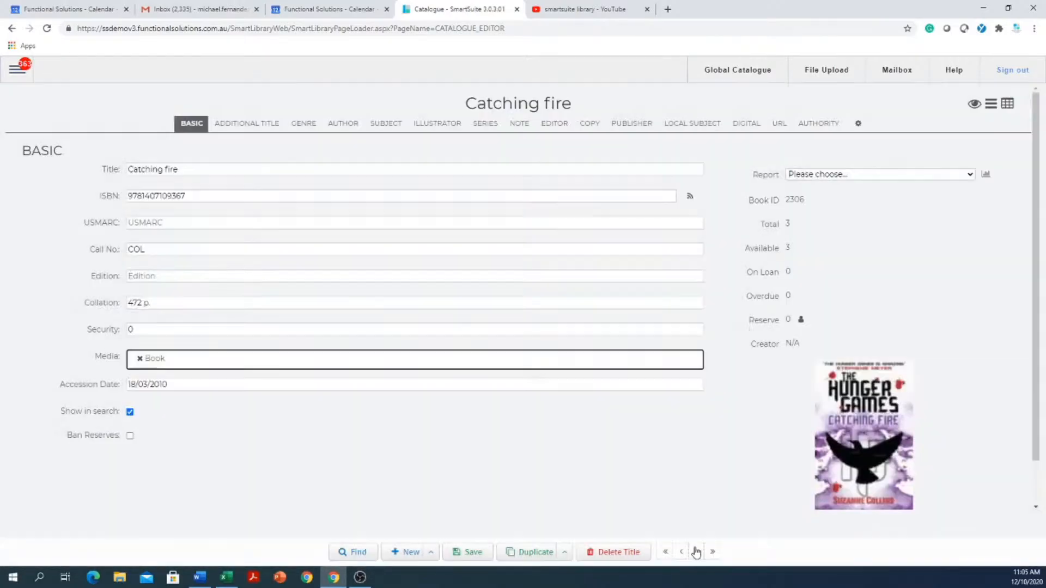
{"action": "left_click", "coordinate": [696, 552]}
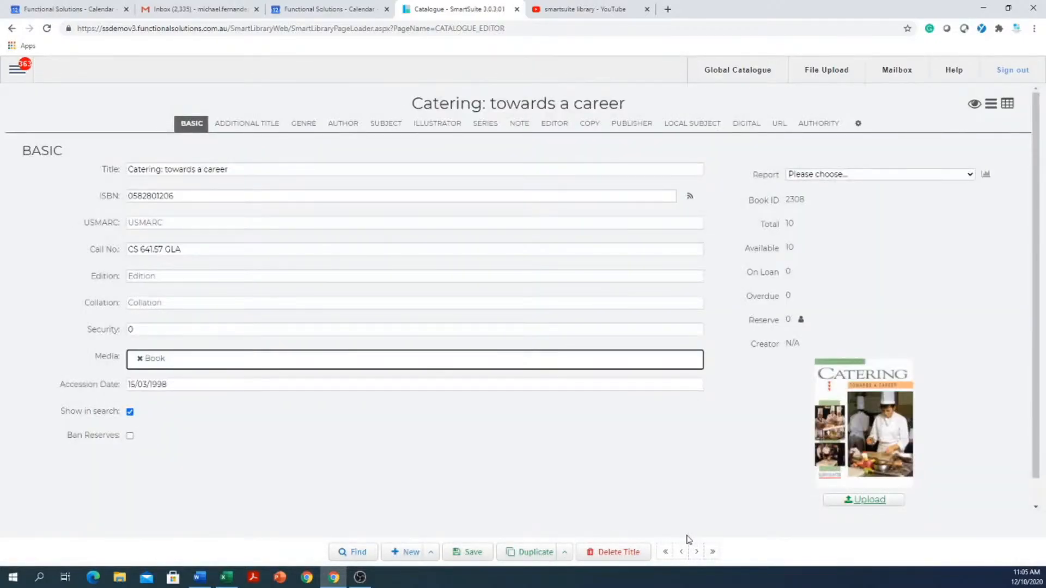
- Copy the ISBN of "Catering: towards a career"
{"action": "left_click", "coordinate": [211, 195]}
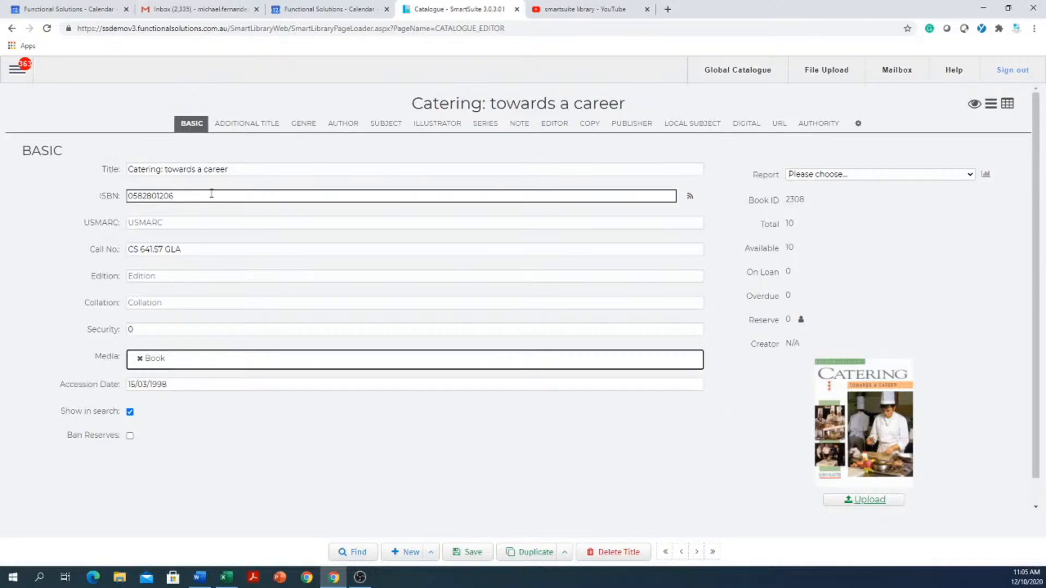
{"action": "left_click_drag", "start_coordinate": [213, 196], "coordinate": [97, 180]}
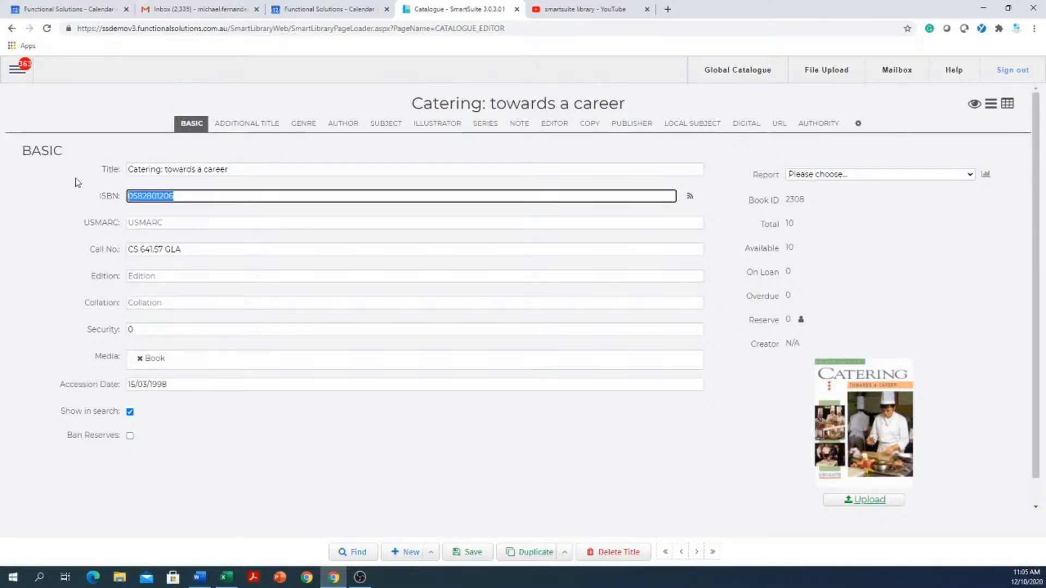
{"action": "key", "text": "ctrl+c"}
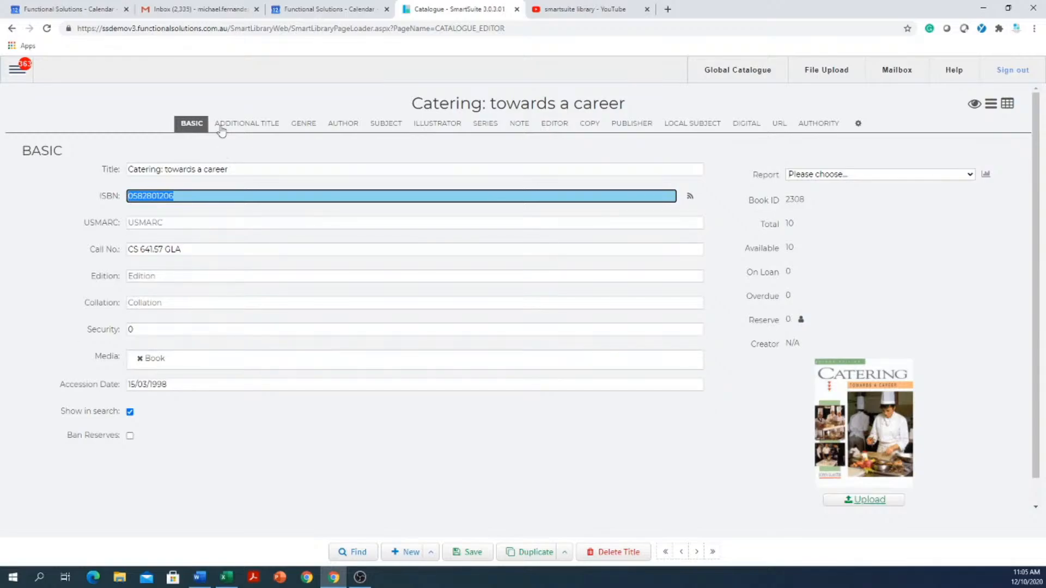
- Review the title's Genre, Additional Title, Subject, Illustrator, Series and Editor sections, then return to its Basic details
{"action": "left_click", "coordinate": [301, 125]}
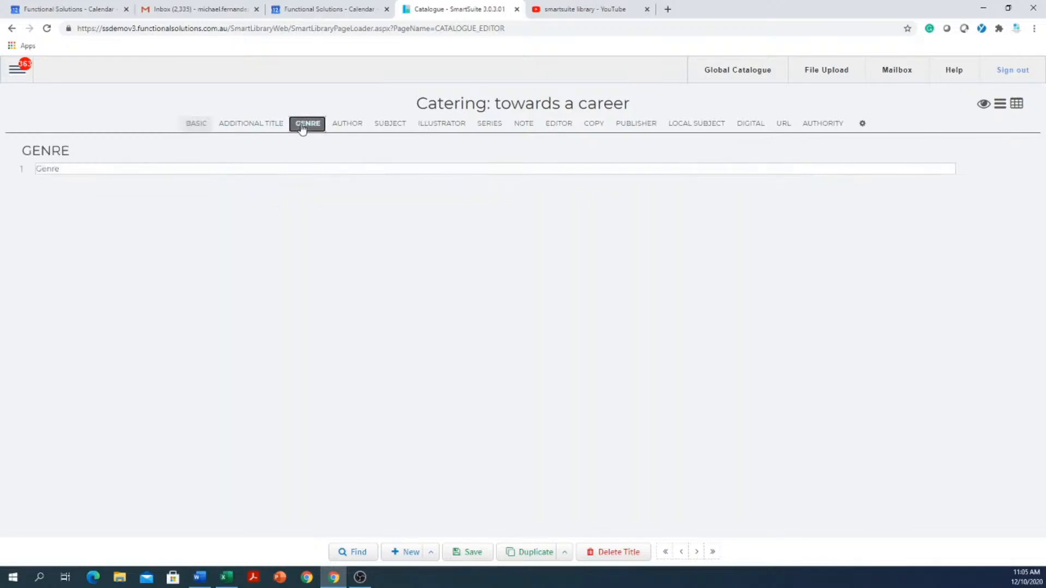
{"action": "left_click", "coordinate": [256, 126]}
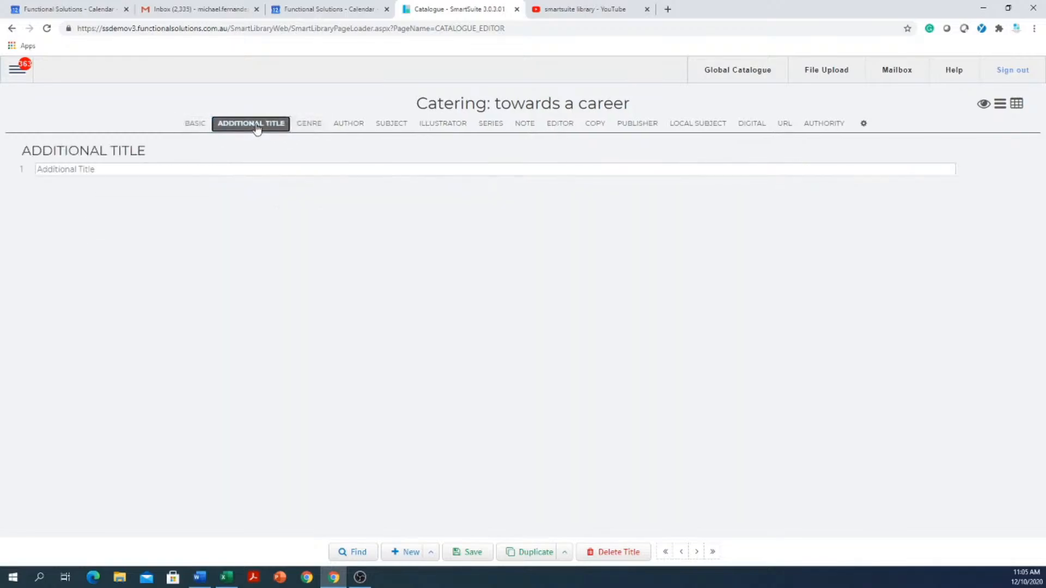
{"action": "left_click", "coordinate": [403, 126]}
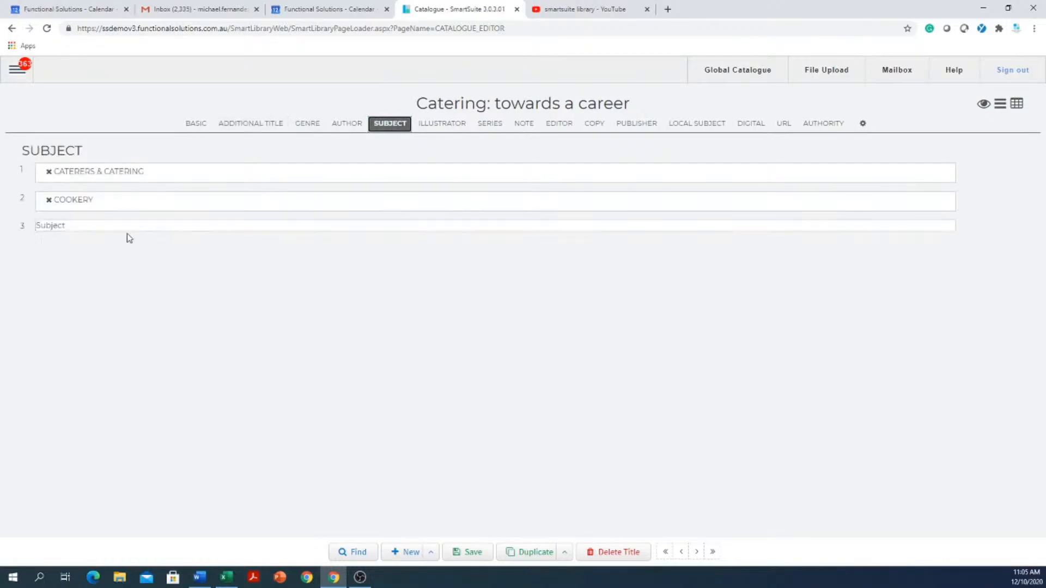
{"action": "left_click", "coordinate": [431, 125]}
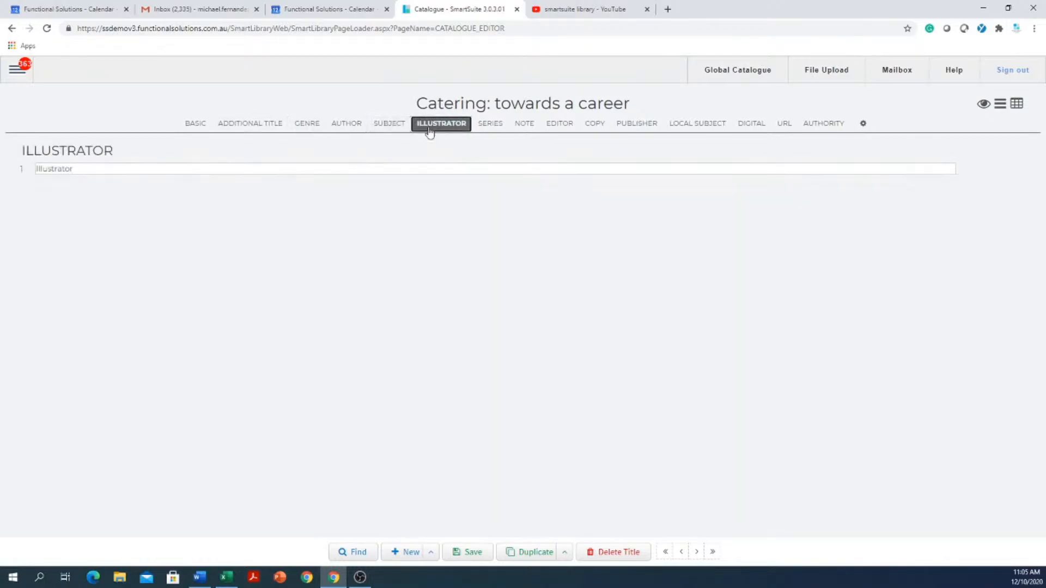
{"action": "left_click", "coordinate": [497, 125]}
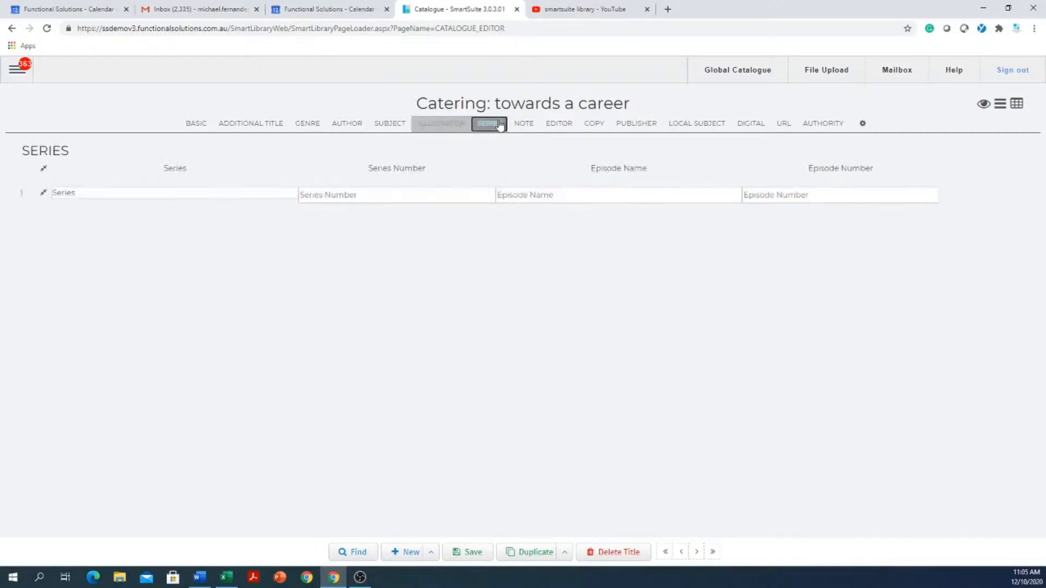
{"action": "left_click", "coordinate": [557, 124]}
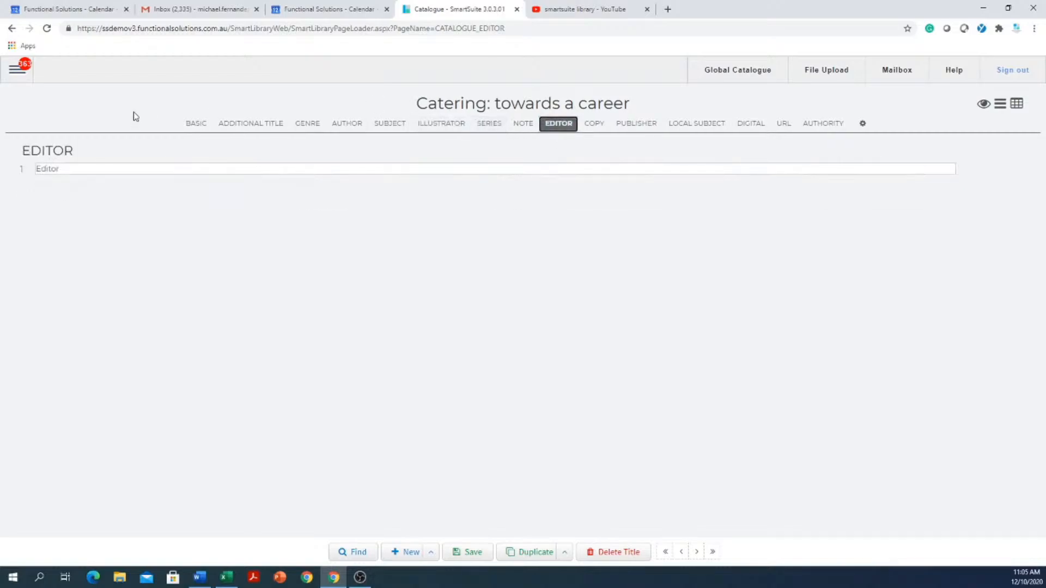
{"action": "left_click", "coordinate": [862, 125]}
{"action": "left_click", "coordinate": [199, 125]}
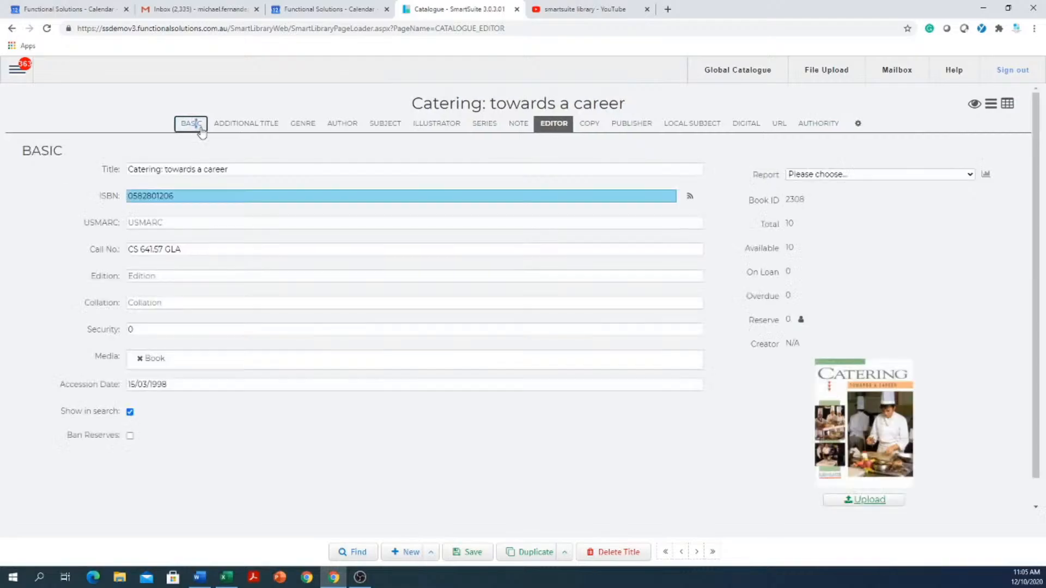
- Display all sections of the catering title on one continuous page and look through them down to the copies and publisher
{"action": "left_click", "coordinate": [990, 107]}
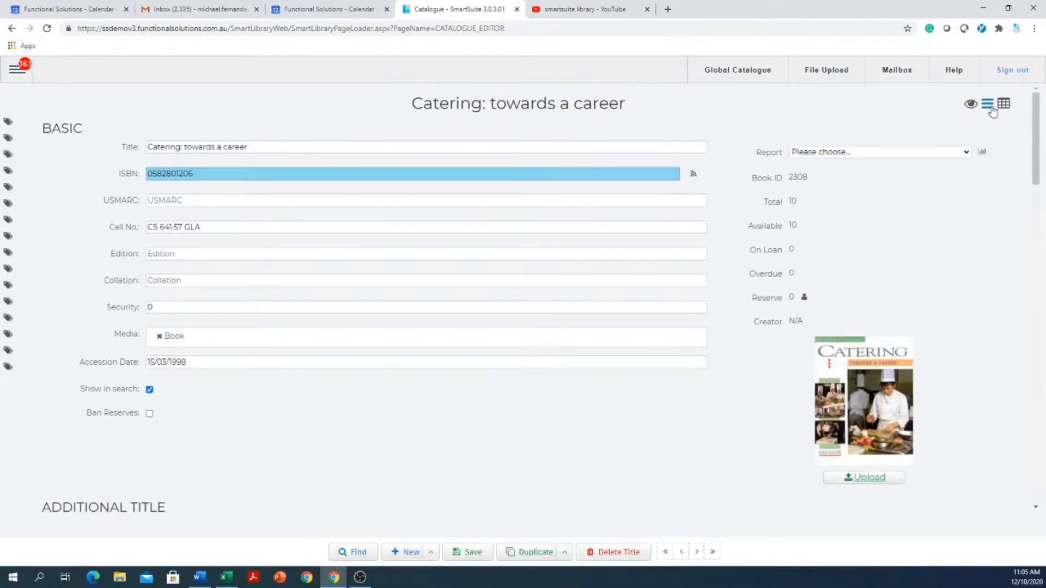
{"action": "scroll", "coordinate": [332, 270], "scroll_direction": "down", "scroll_amount": 15}
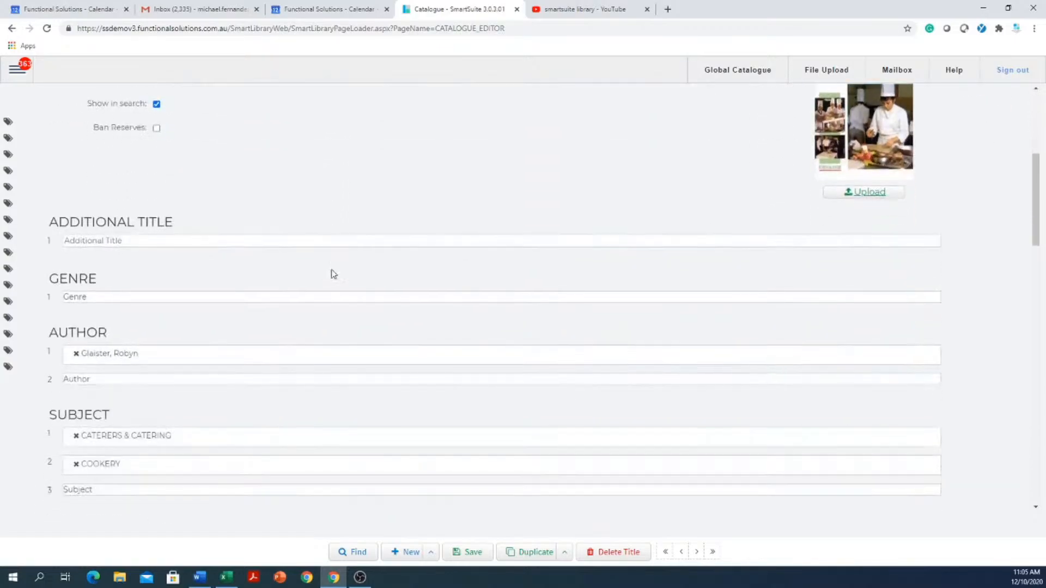
{"action": "scroll", "coordinate": [346, 261], "scroll_direction": "down", "scroll_amount": 12}
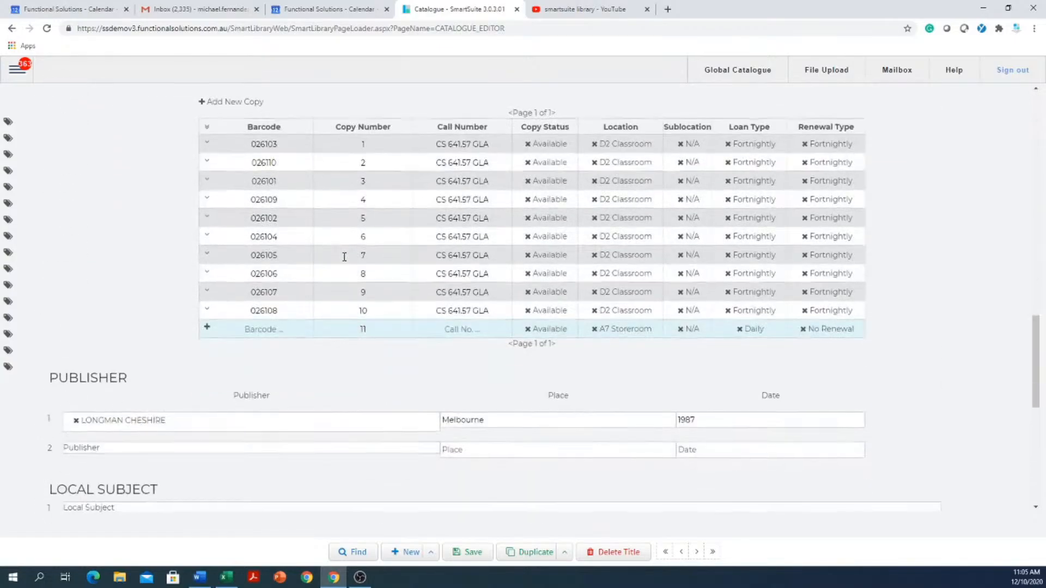
{"action": "scroll", "coordinate": [343, 257], "scroll_direction": "up", "scroll_amount": 20}
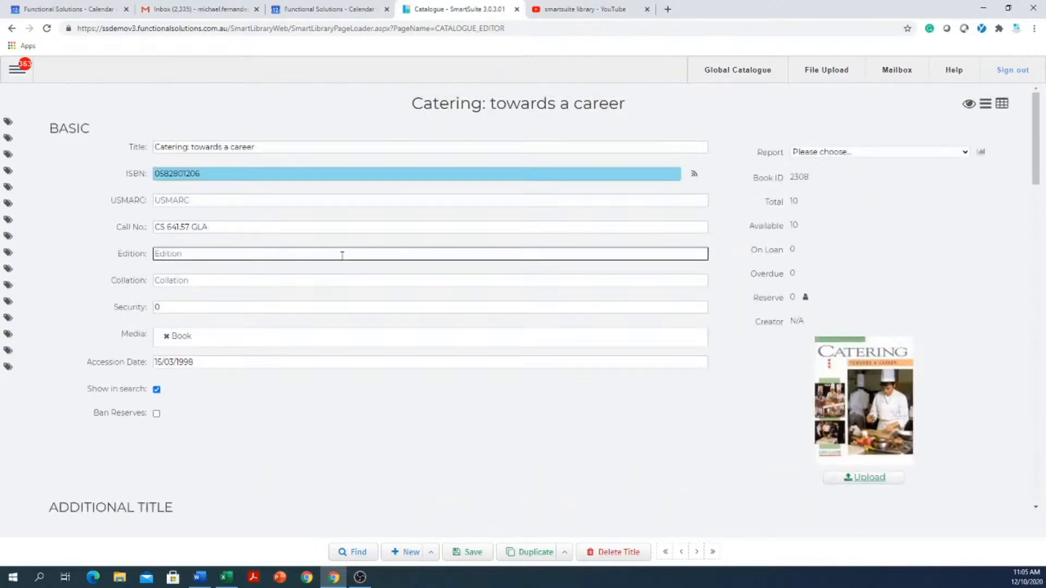
- Switch the record back to the tabbed layout, check Additional Title and Genre, and return to Basic
{"action": "left_click", "coordinate": [1003, 105]}
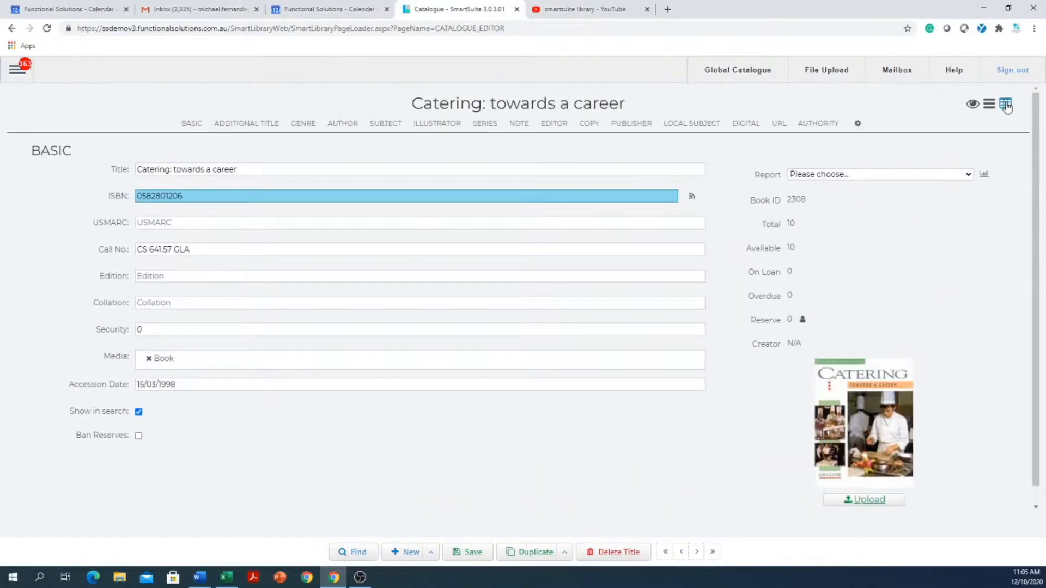
{"action": "left_click", "coordinate": [252, 124]}
{"action": "left_click", "coordinate": [309, 125]}
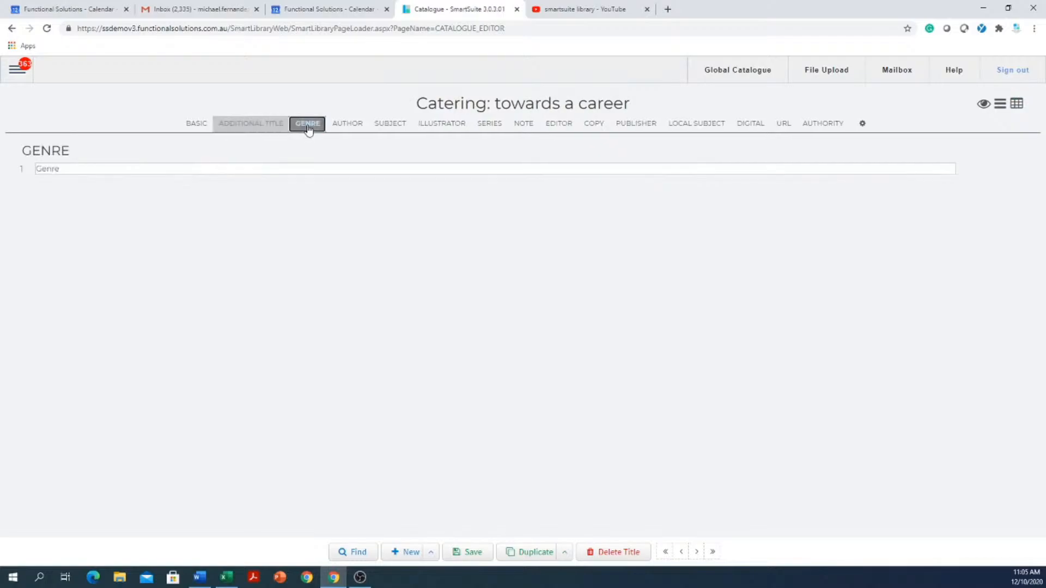
{"action": "left_click", "coordinate": [197, 125]}
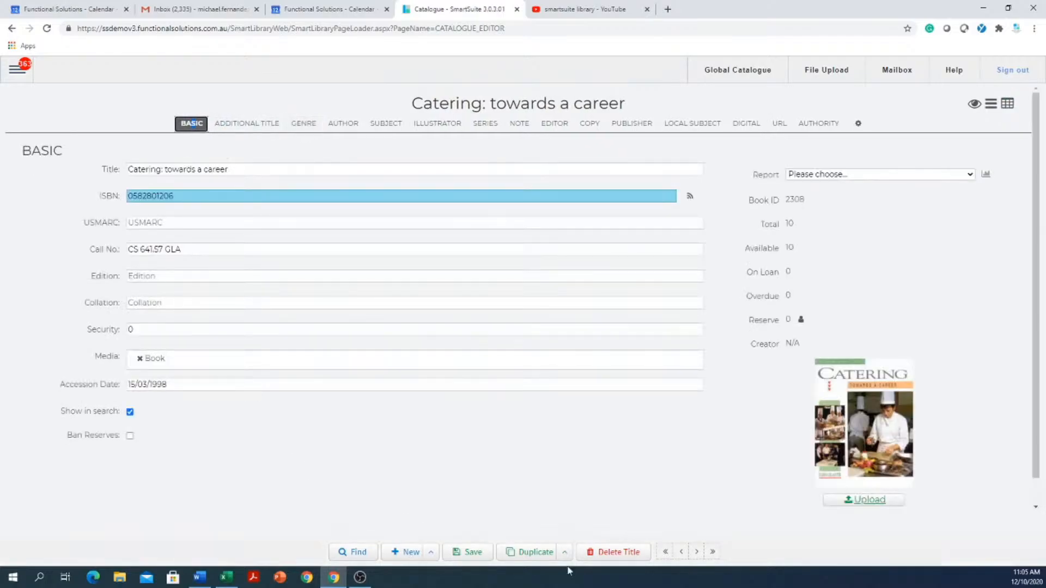
- Discard the unsaved changes and browse forward through the titles to "Caucasian chalk circle, The"
{"action": "left_click", "coordinate": [699, 552]}
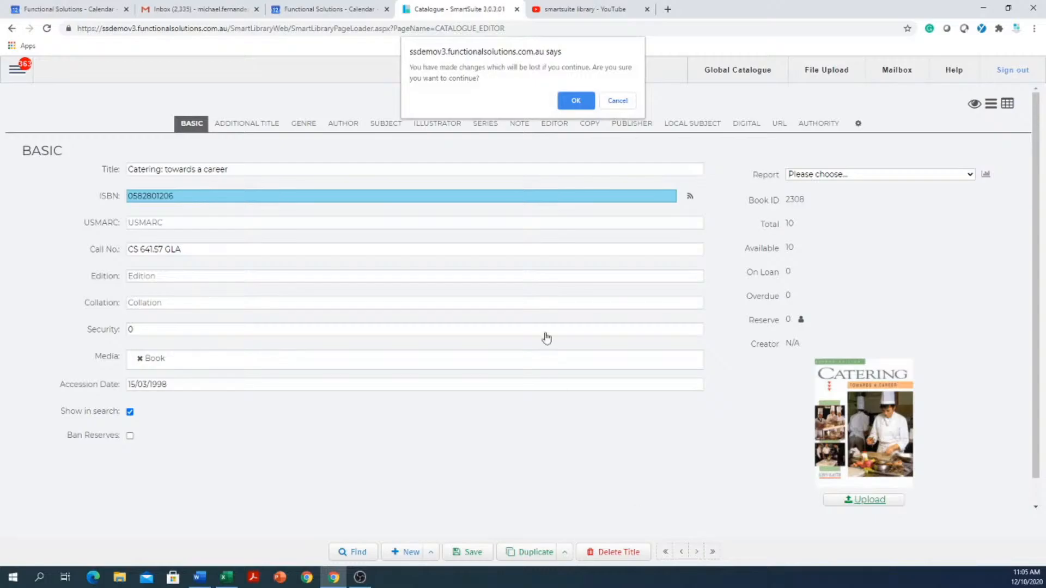
{"action": "left_click", "coordinate": [575, 101]}
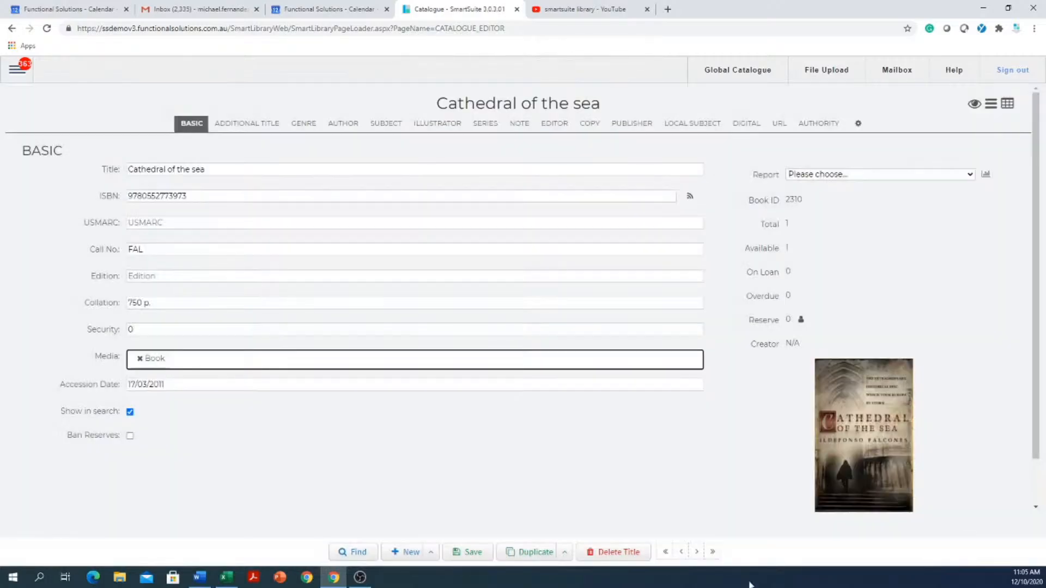
{"action": "left_click", "coordinate": [698, 552]}
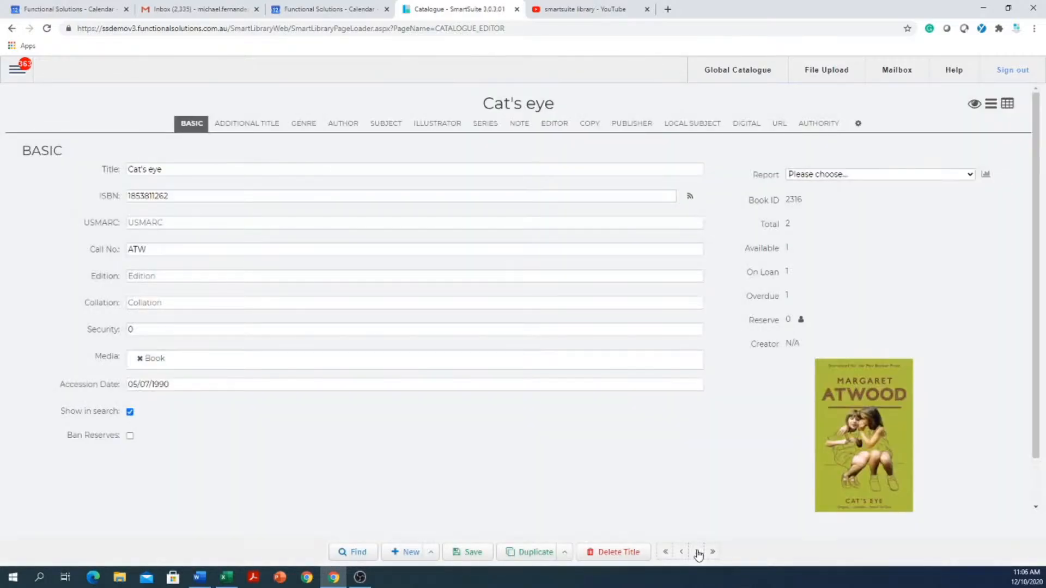
{"action": "left_click", "coordinate": [698, 552]}
{"action": "left_click", "coordinate": [697, 552]}
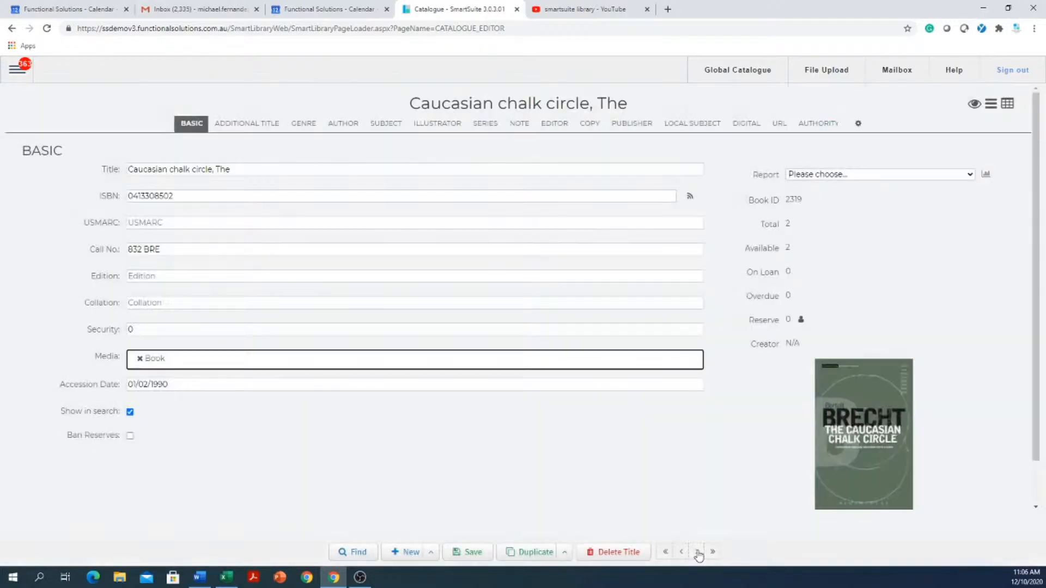
- Examine the title and copy duplication options and the copy list of "Caucasian chalk circle, The", then return to its Basic details
{"action": "left_click", "coordinate": [570, 554]}
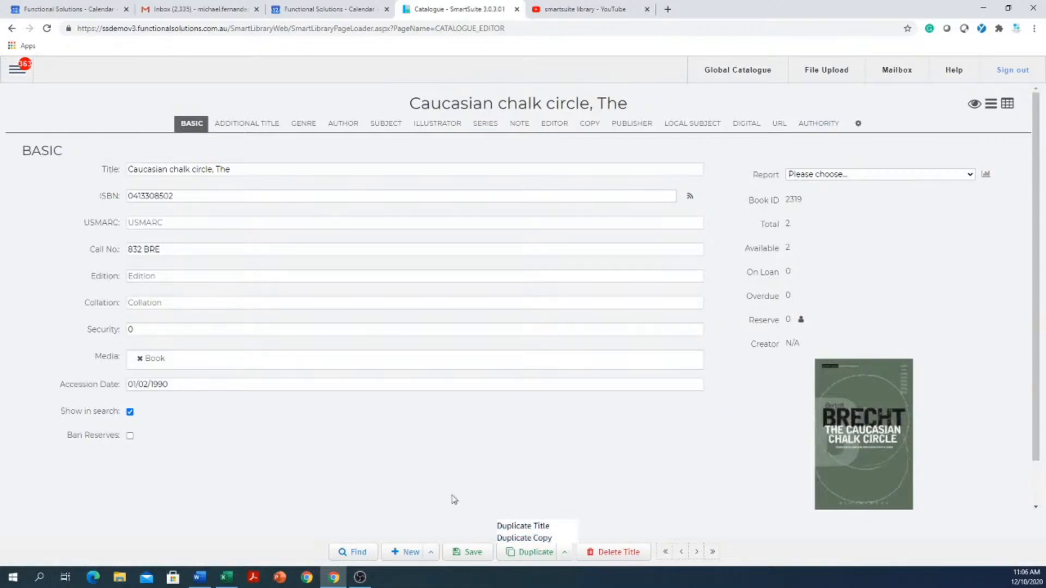
{"action": "left_click", "coordinate": [193, 201]}
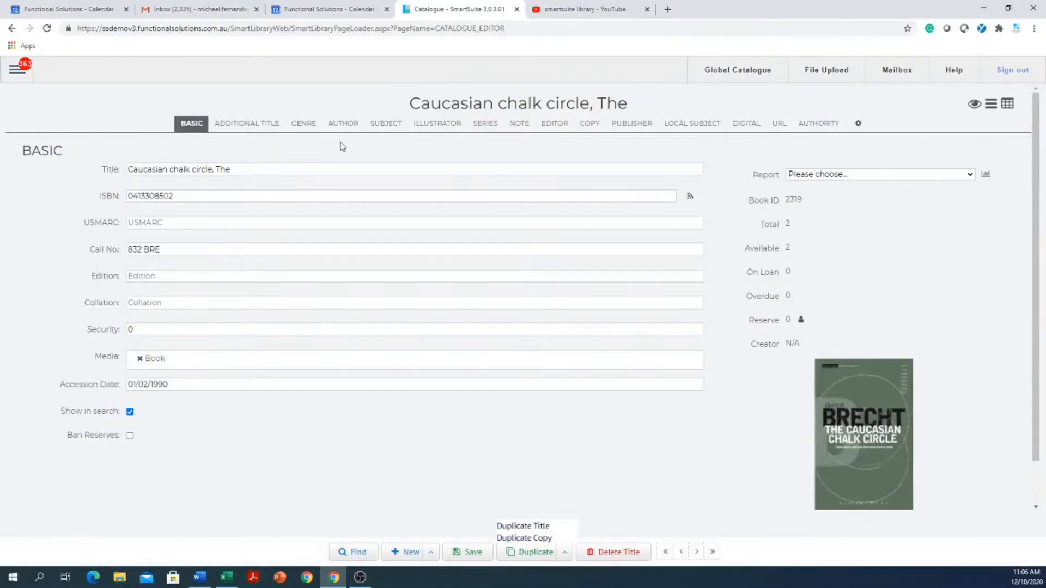
{"action": "left_click", "coordinate": [590, 123]}
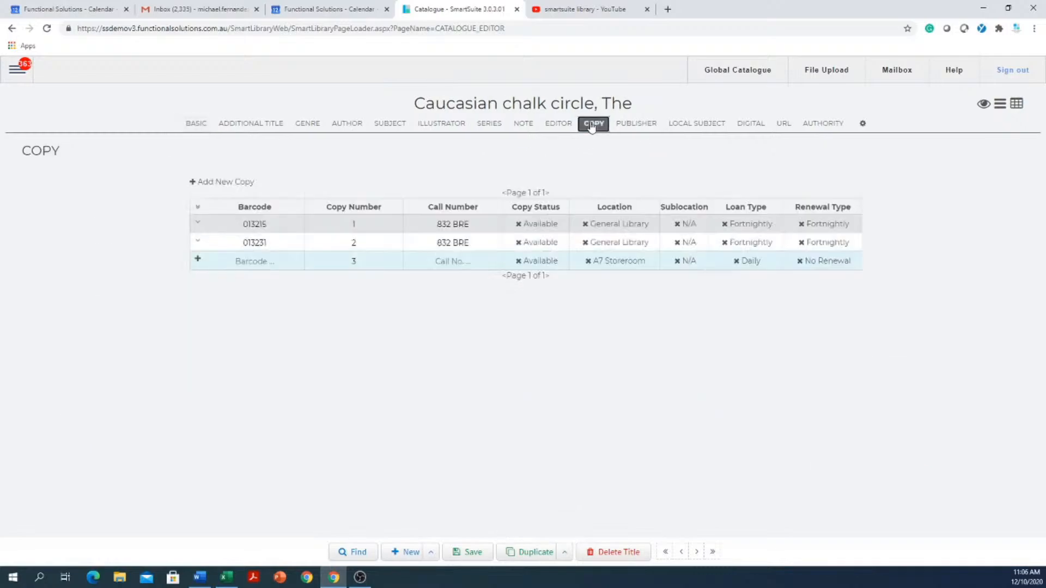
{"action": "left_click", "coordinate": [212, 244]}
{"action": "left_click_drag", "start_coordinate": [243, 243], "coordinate": [301, 243]}
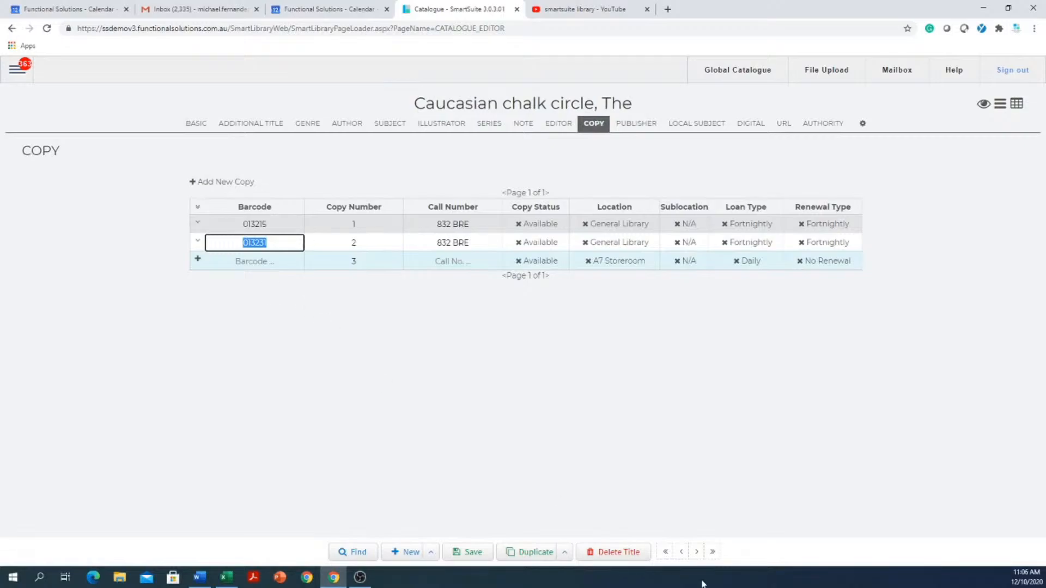
{"action": "left_click", "coordinate": [565, 552]}
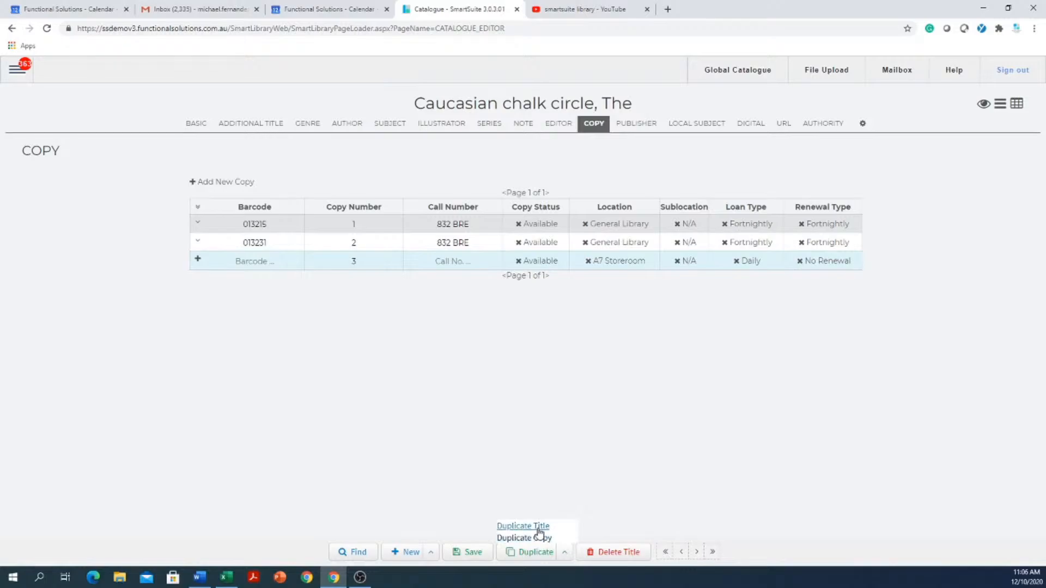
{"action": "left_click", "coordinate": [675, 425]}
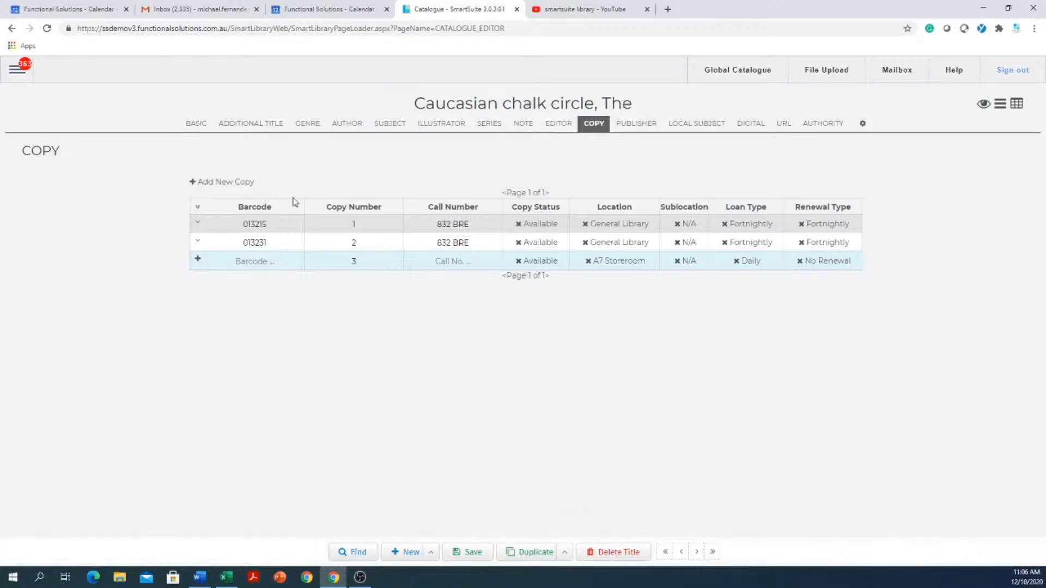
{"action": "left_click", "coordinate": [191, 124]}
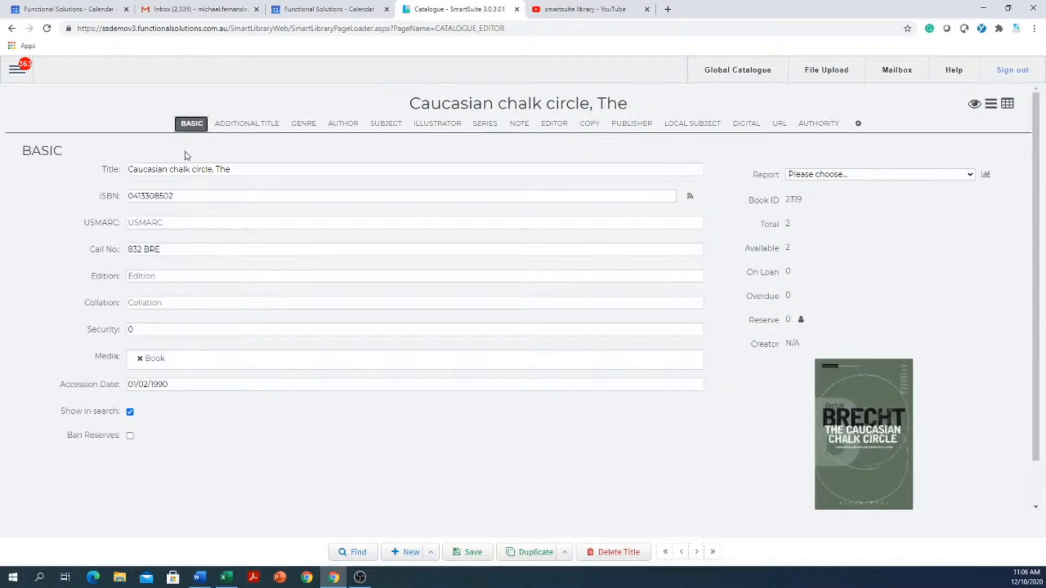
{"action": "left_click", "coordinate": [410, 562]}
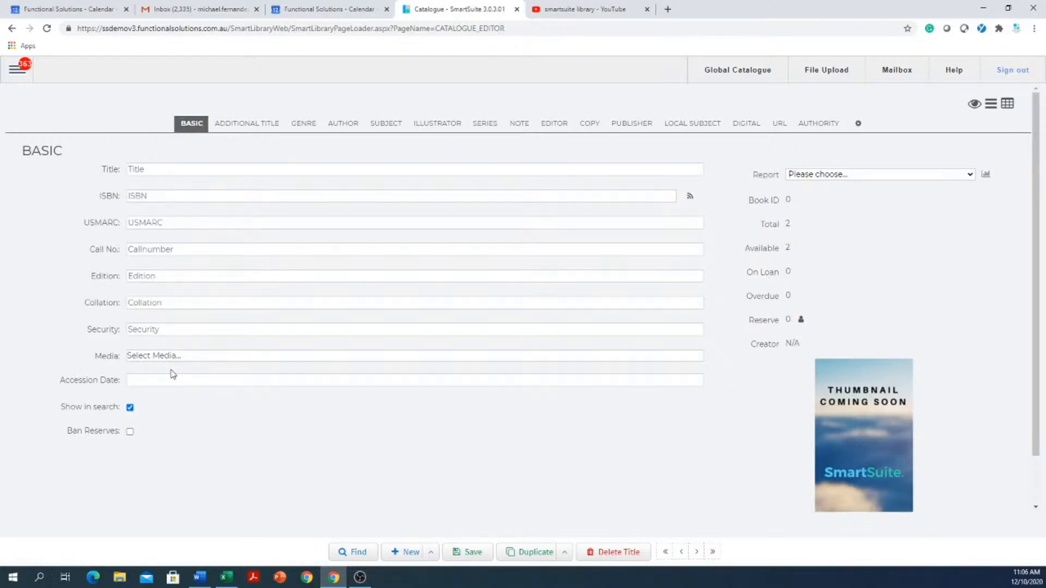
{"action": "left_click", "coordinate": [244, 197]}
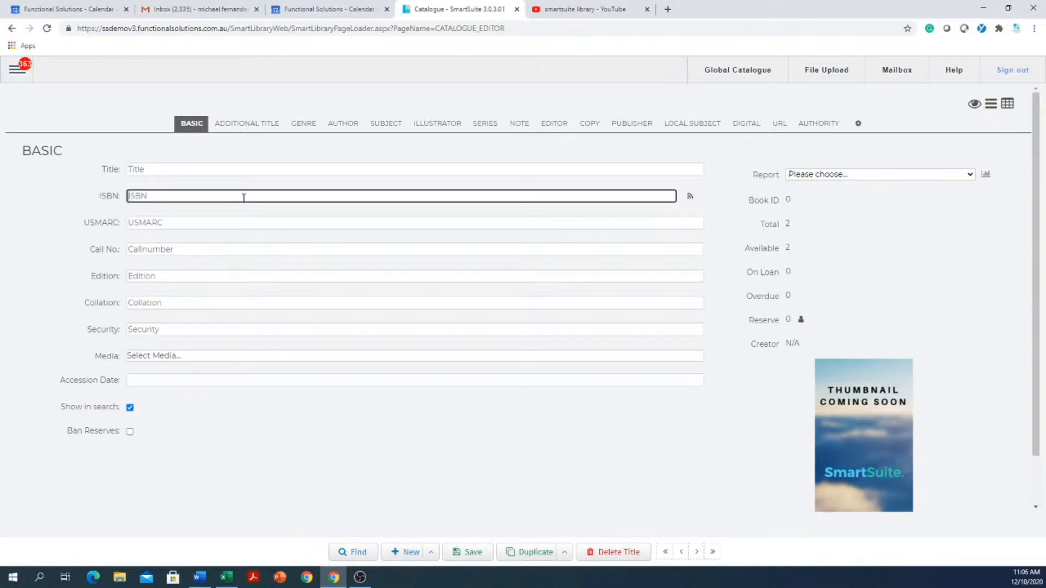
{"action": "right_click", "coordinate": [243, 197]}
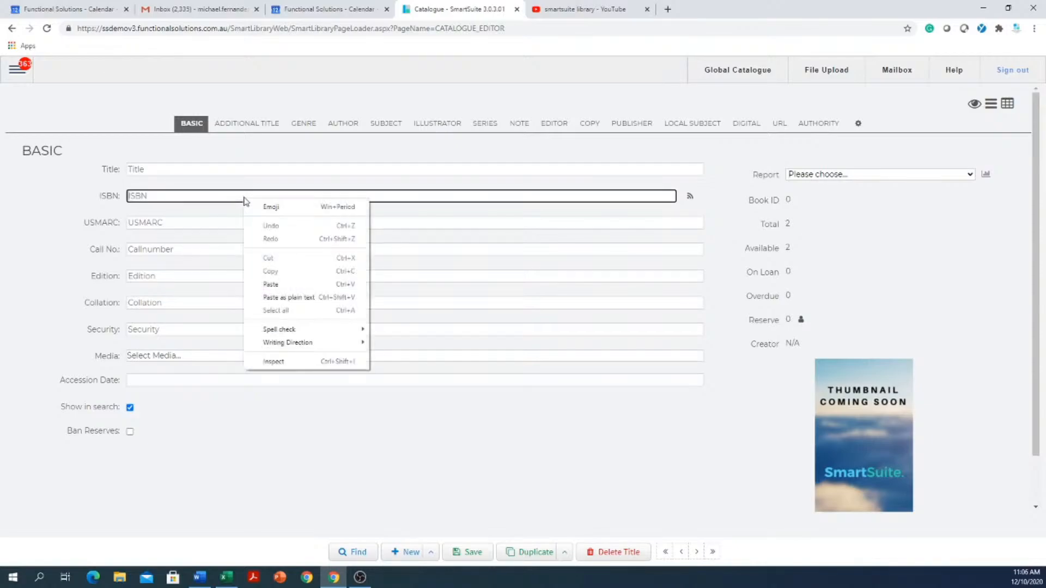
{"action": "left_click", "coordinate": [275, 283]}
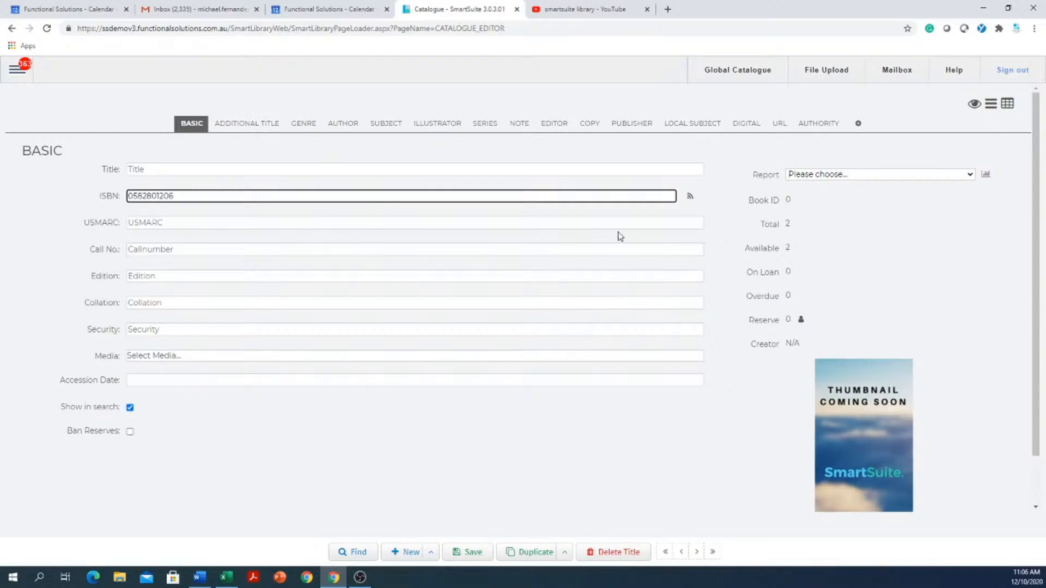
{"action": "left_click", "coordinate": [691, 199]}
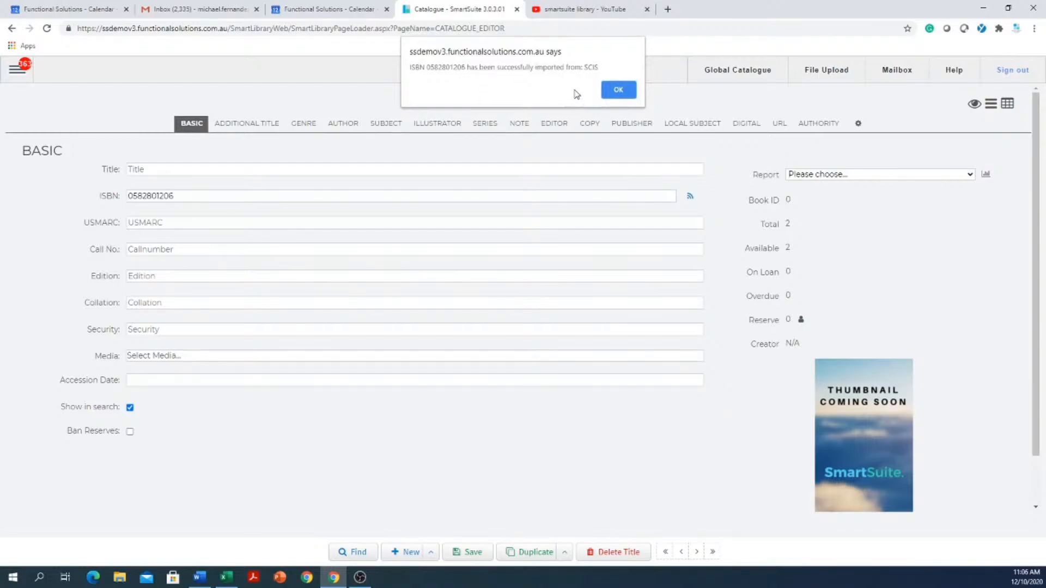
{"action": "left_click", "coordinate": [618, 90]}
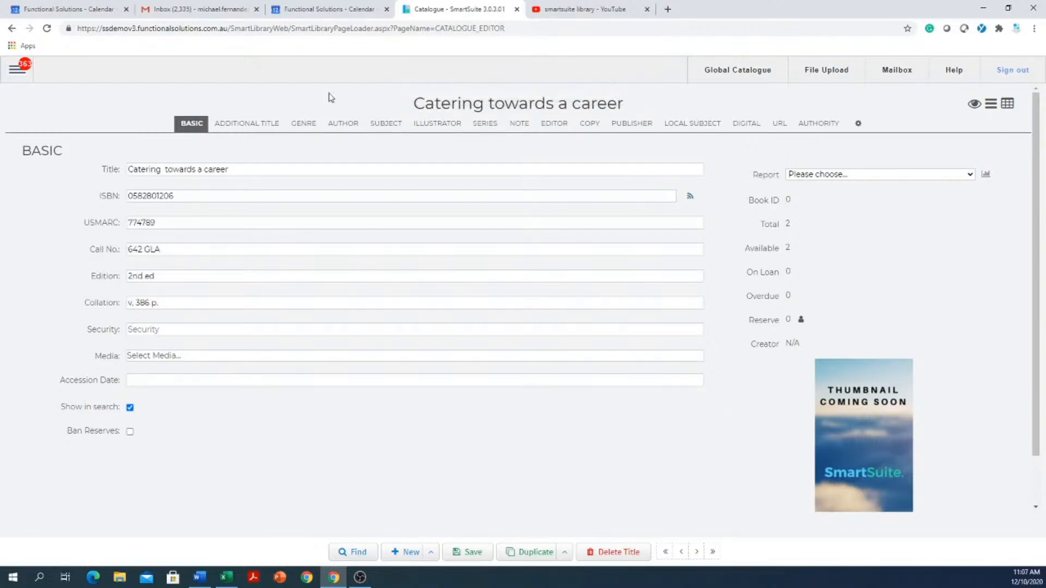
- Examine the imported title's sections from Additional Title through Author, Subject, Series, Note and Editor to Publisher
{"action": "left_click", "coordinate": [235, 125]}
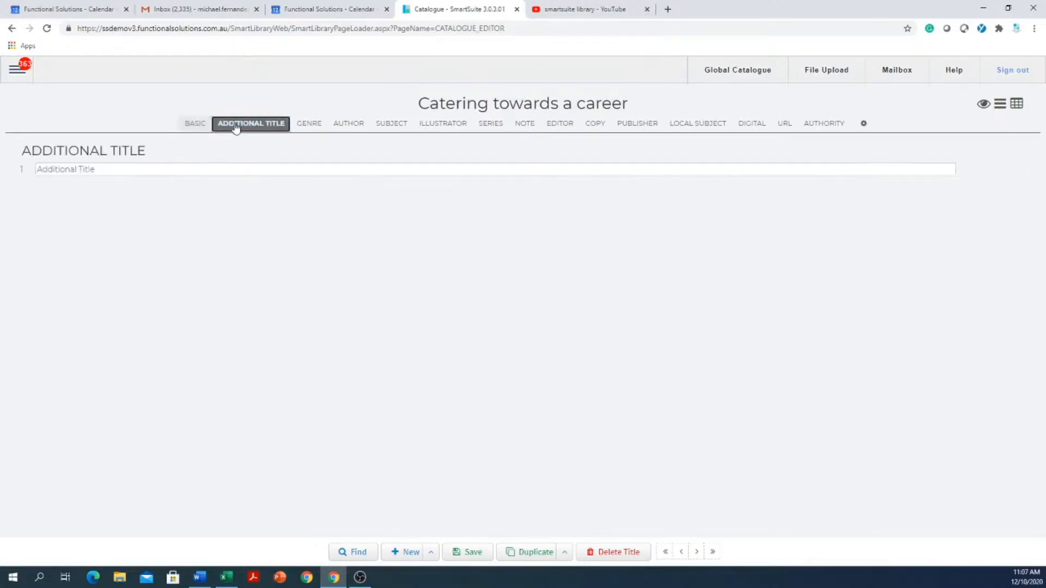
{"action": "left_click", "coordinate": [309, 127]}
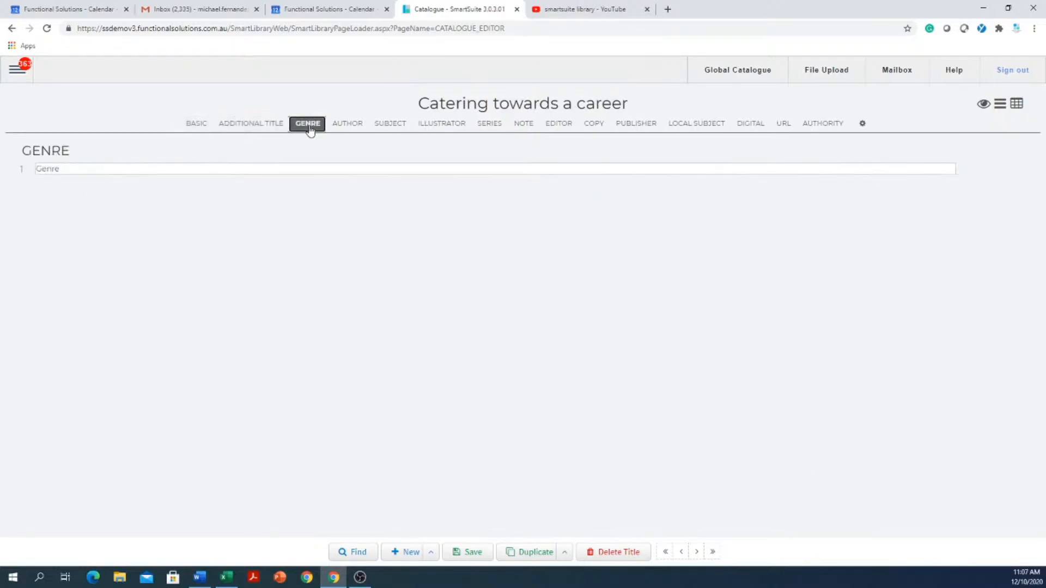
{"action": "left_click", "coordinate": [341, 128]}
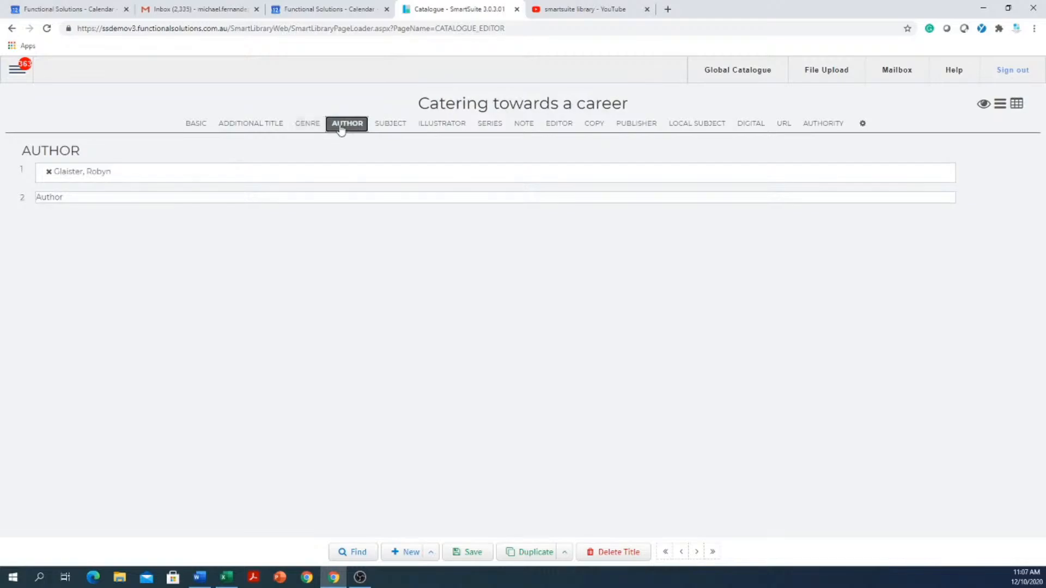
{"action": "left_click", "coordinate": [383, 129]}
{"action": "left_click", "coordinate": [433, 129]}
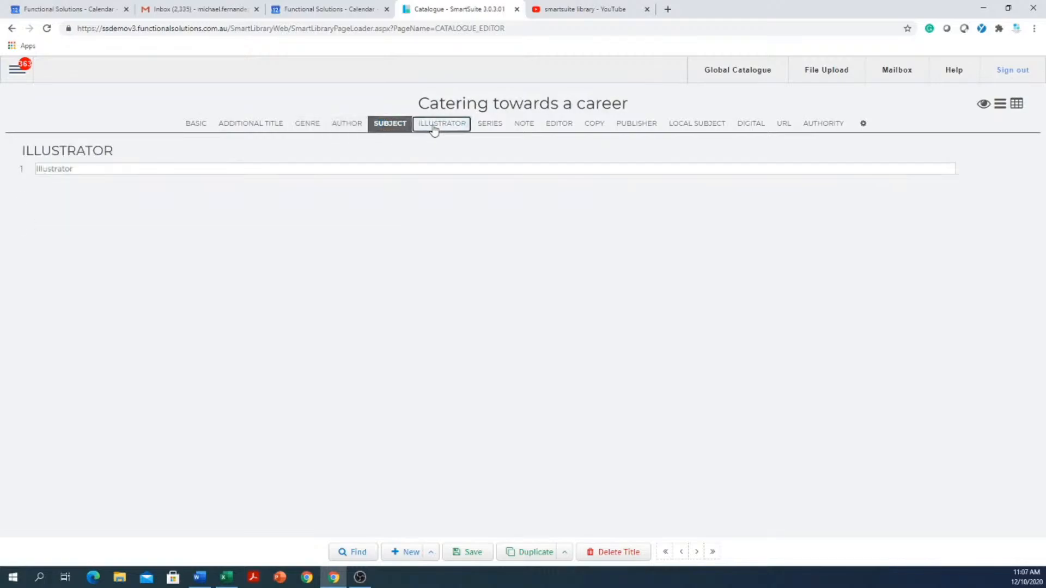
{"action": "left_click", "coordinate": [485, 126]}
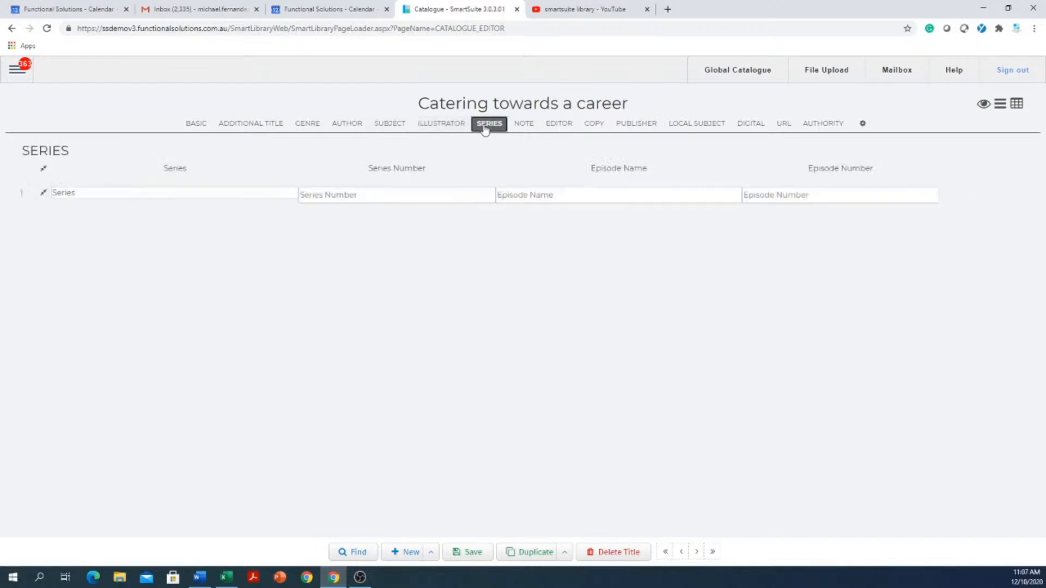
{"action": "left_click", "coordinate": [524, 126]}
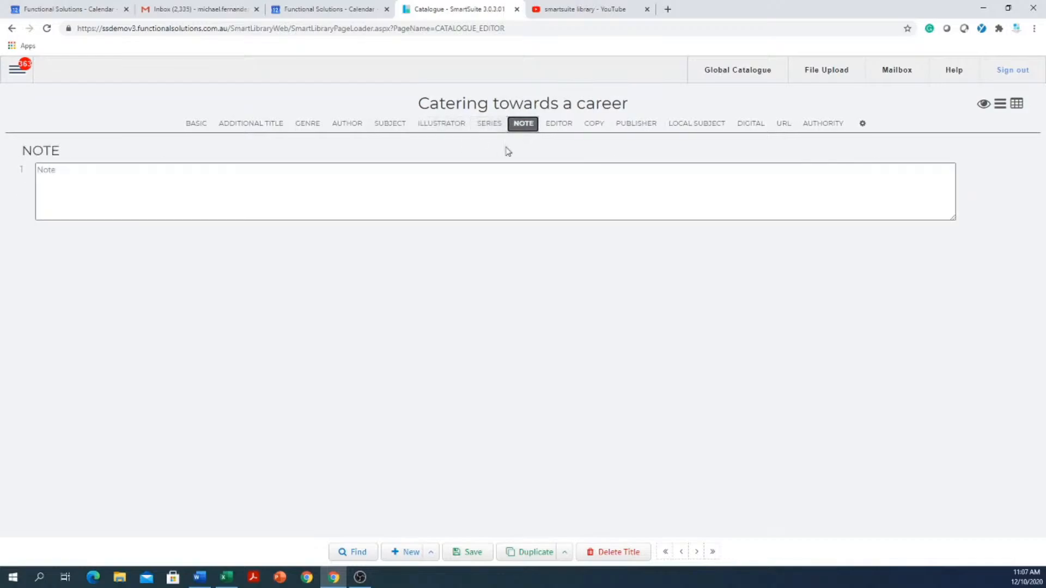
{"action": "left_click", "coordinate": [560, 128]}
{"action": "left_click", "coordinate": [644, 125]}
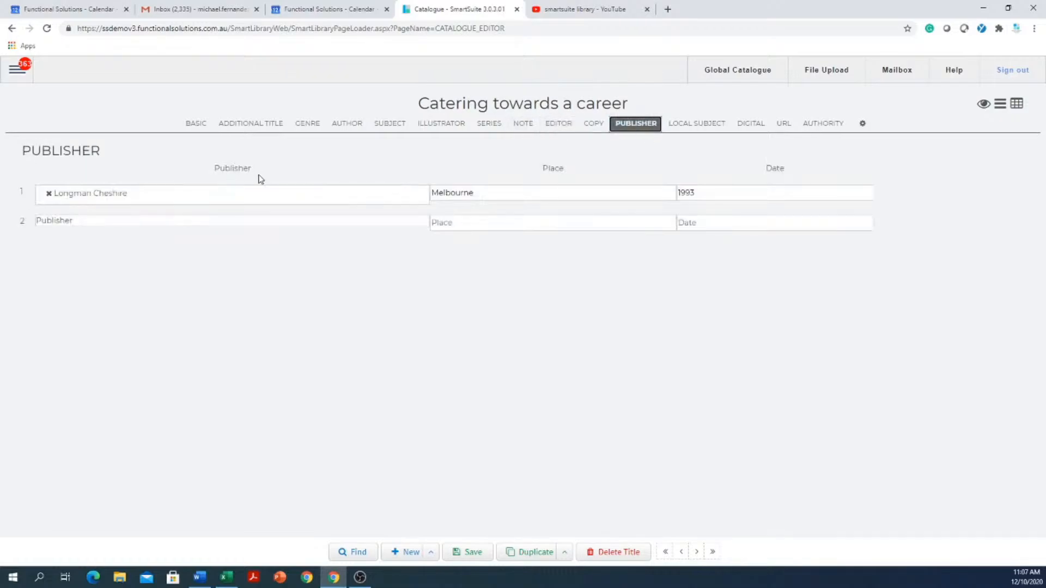
- Examine the full default details of the new title's copy, then return to the Basic details
{"action": "left_click", "coordinate": [594, 125]}
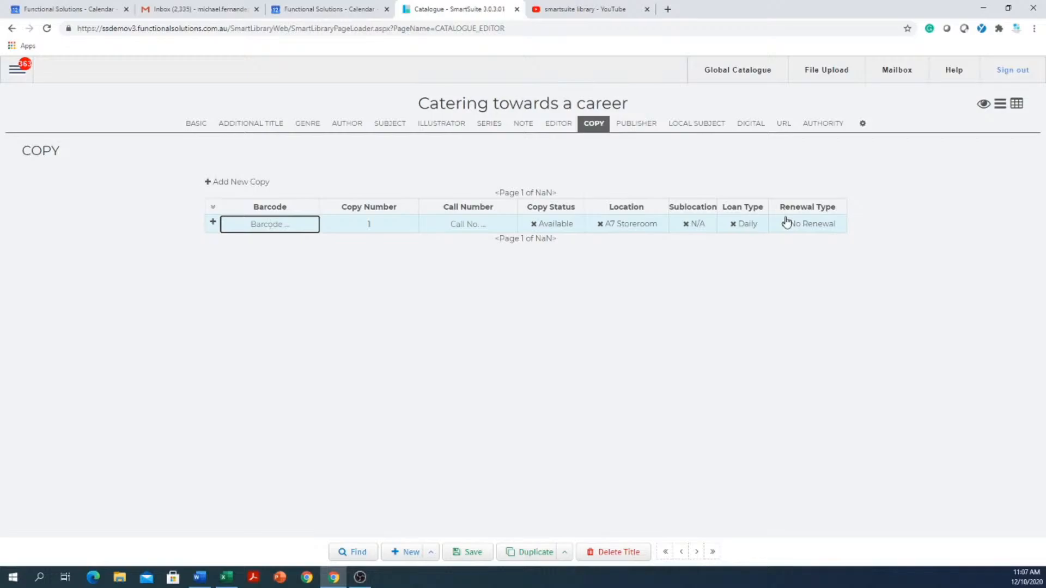
{"action": "left_click", "coordinate": [212, 223]}
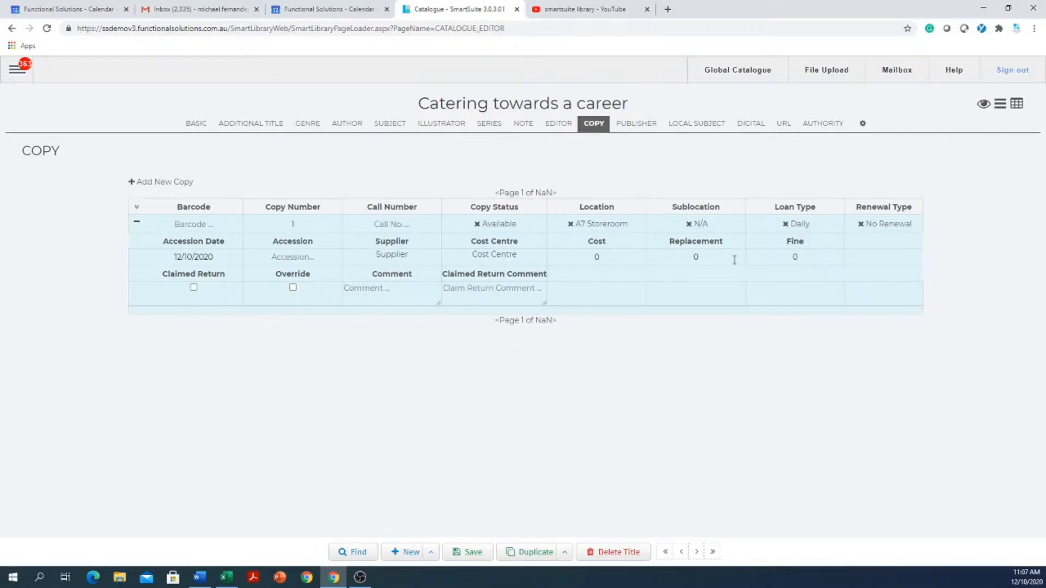
{"action": "left_click", "coordinate": [192, 124]}
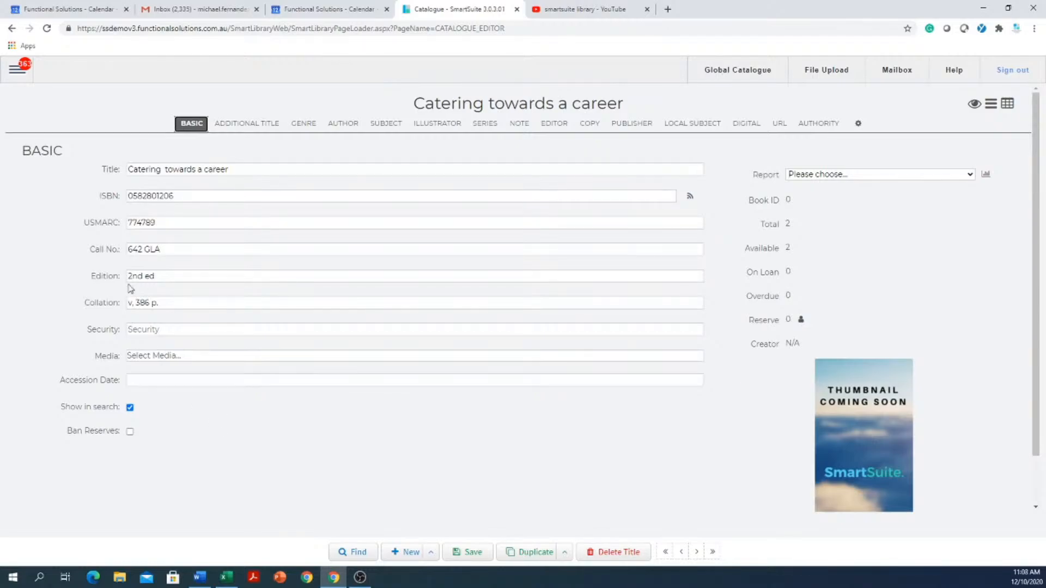
- Leave the unsaved title for the Global Catalogue and review the Media and Security import defaults
{"action": "left_click", "coordinate": [16, 76]}
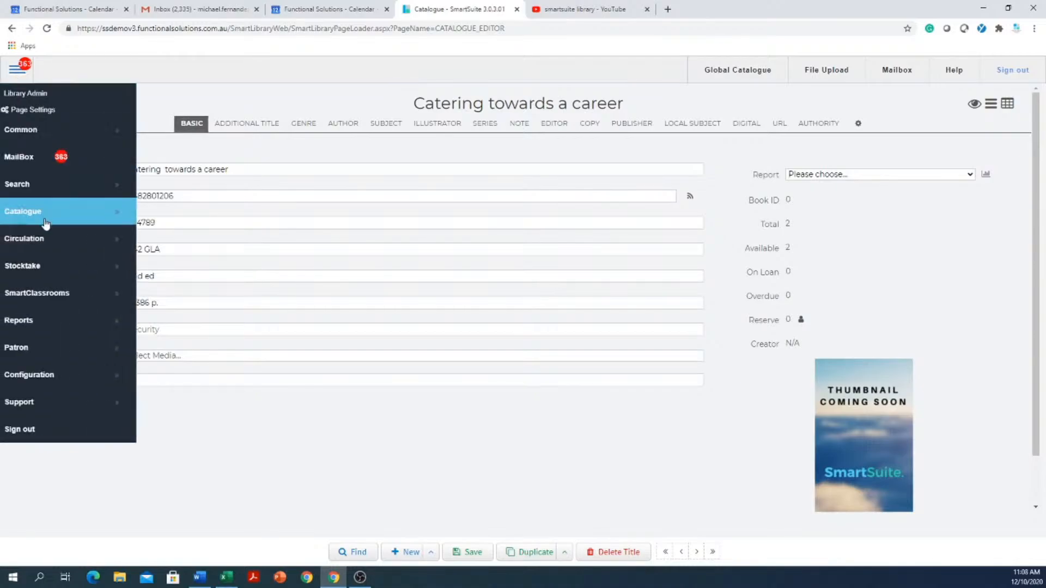
{"action": "mouse_move", "coordinate": [48, 216]}
{"action": "left_click", "coordinate": [205, 250]}
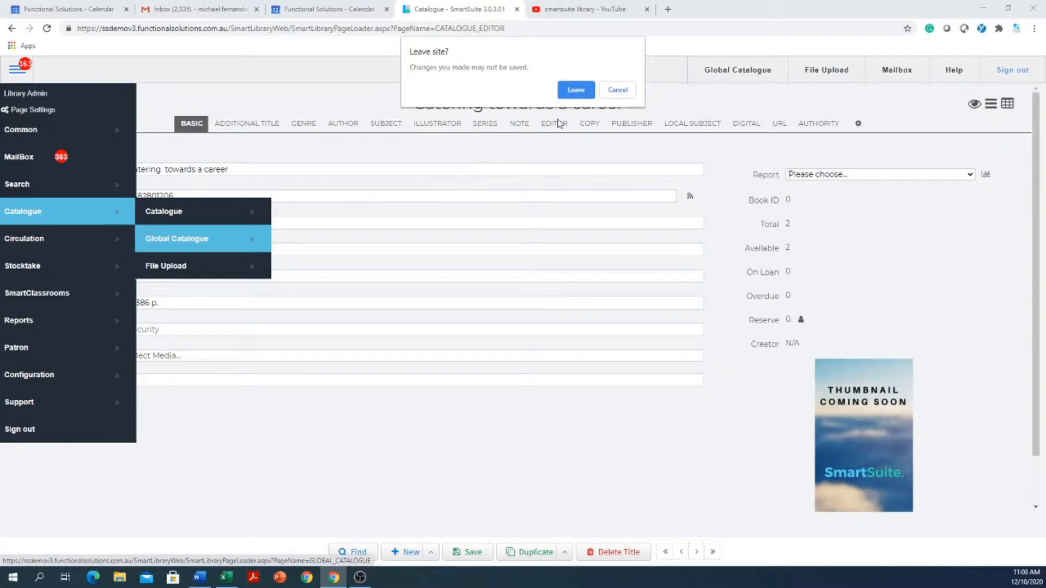
{"action": "left_click", "coordinate": [575, 90]}
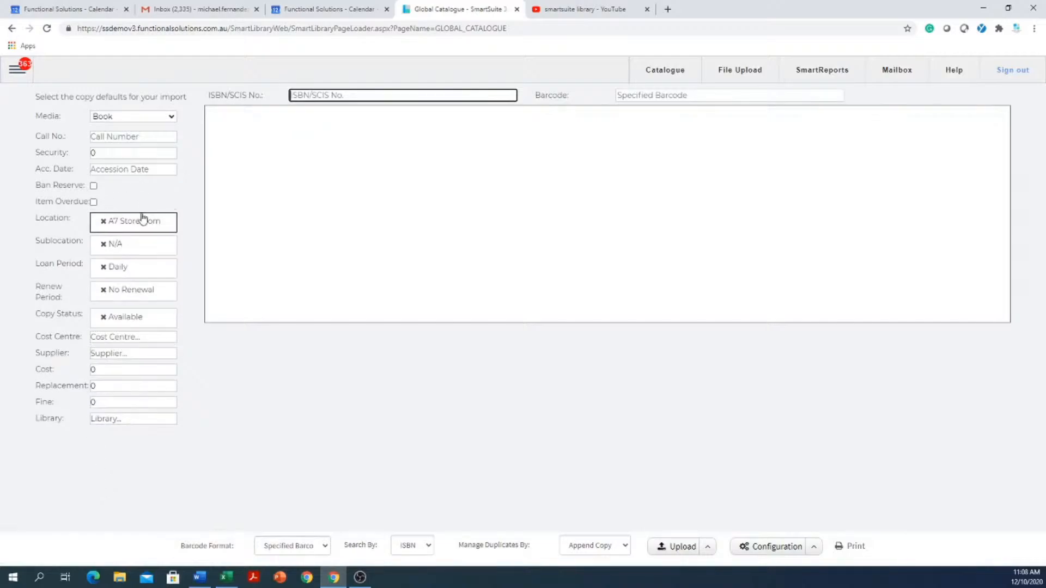
{"action": "left_click", "coordinate": [145, 116]}
{"action": "left_click", "coordinate": [149, 118]}
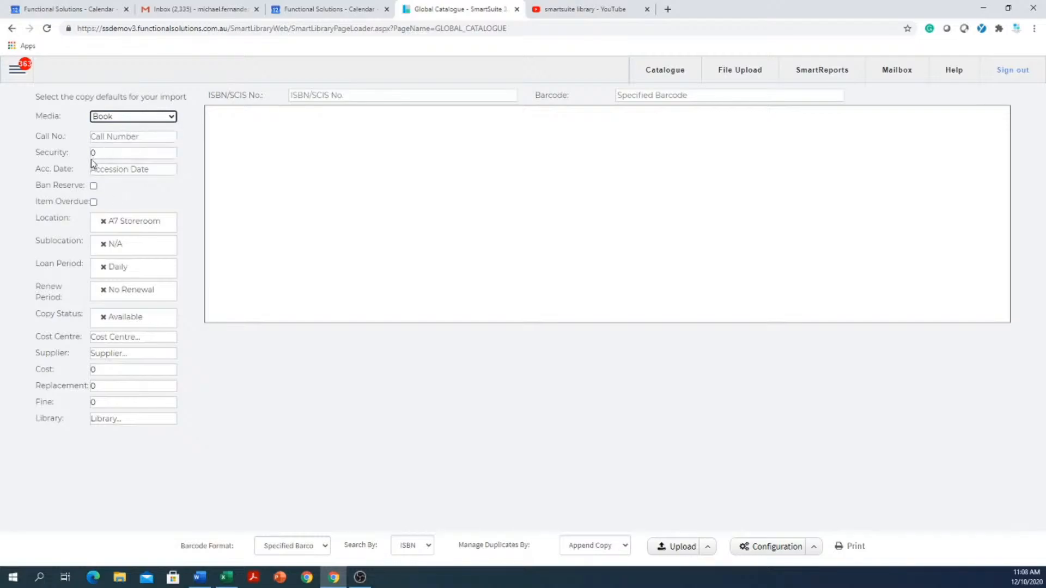
{"action": "left_click", "coordinate": [138, 151]}
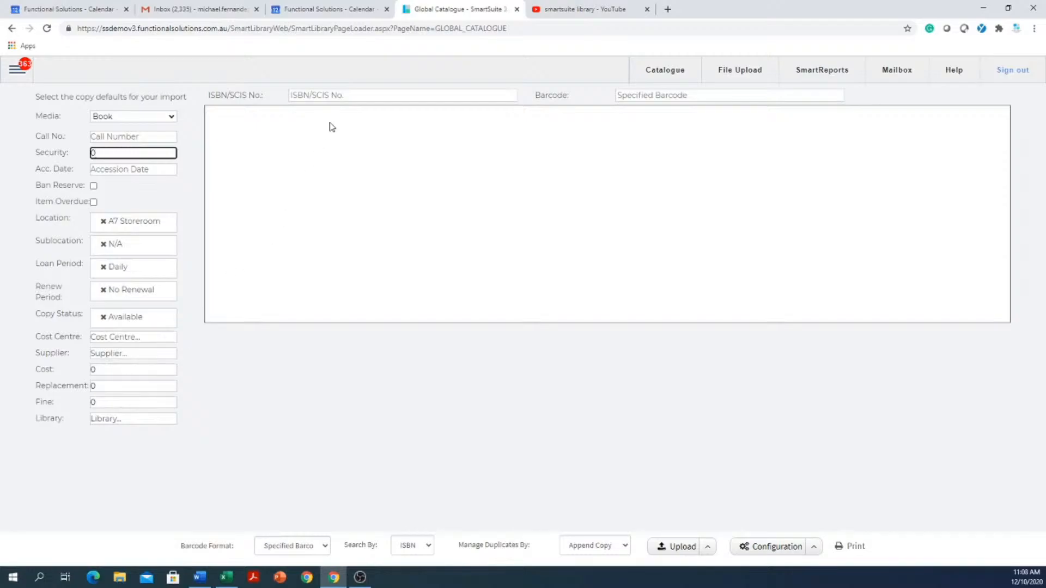
{"action": "left_click", "coordinate": [344, 96]}
{"action": "right_click", "coordinate": [344, 96]}
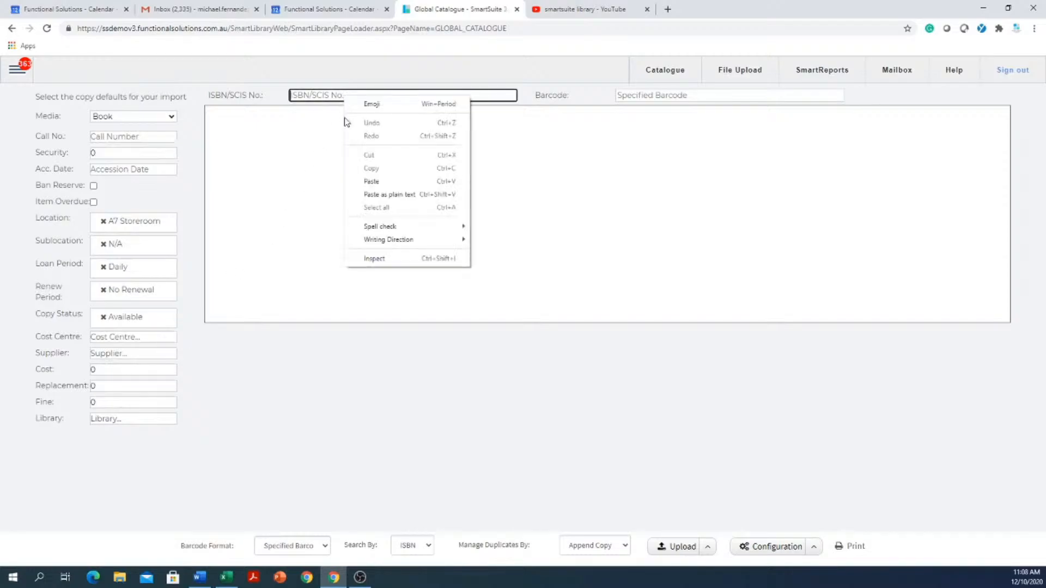
{"action": "left_click", "coordinate": [375, 179]}
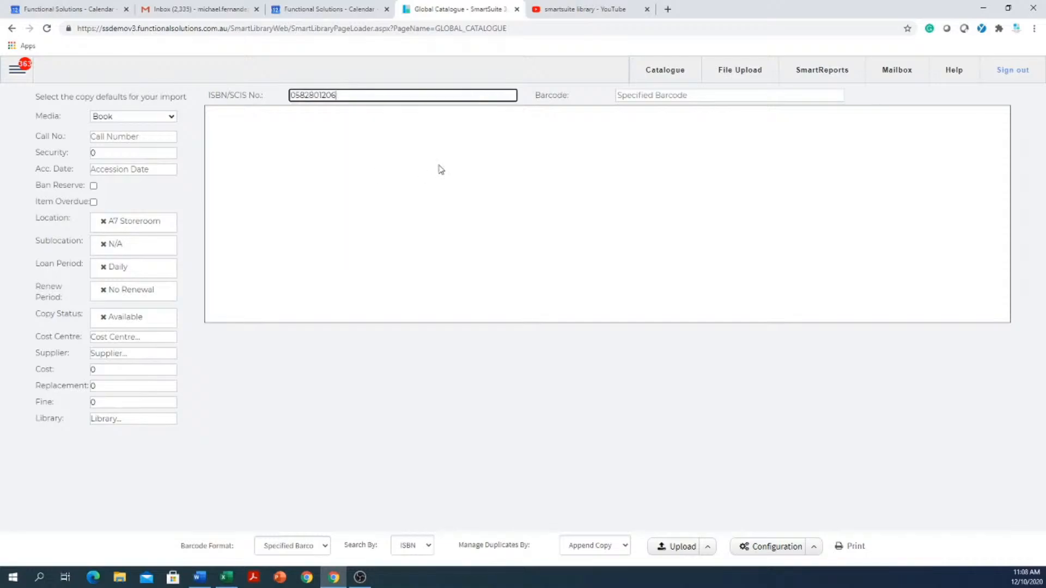
{"action": "left_click", "coordinate": [721, 97]}
{"action": "type", "text": "oic"}
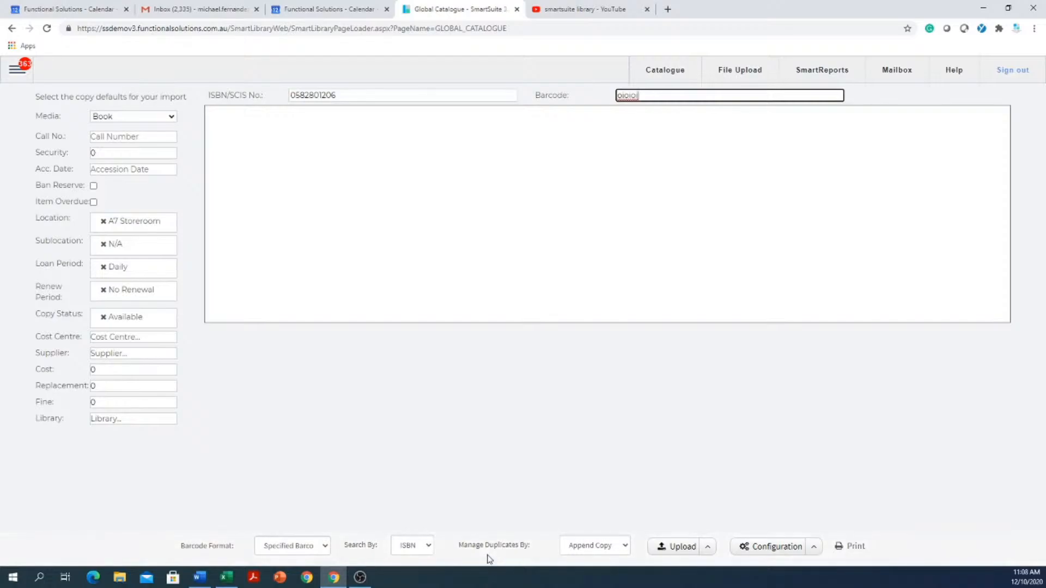
{"action": "key", "text": "Return"}
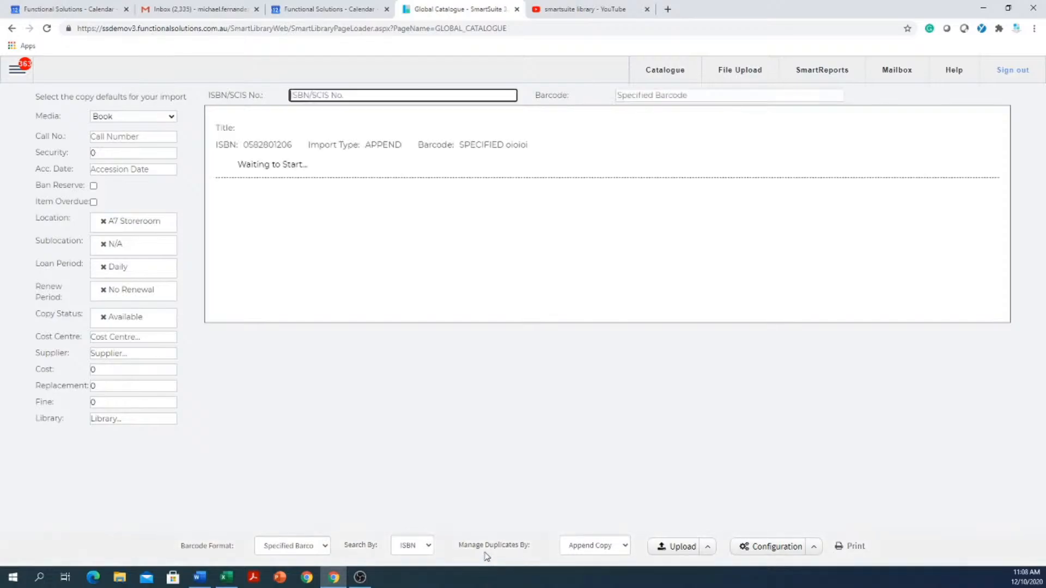
{"action": "right_click", "coordinate": [361, 94]}
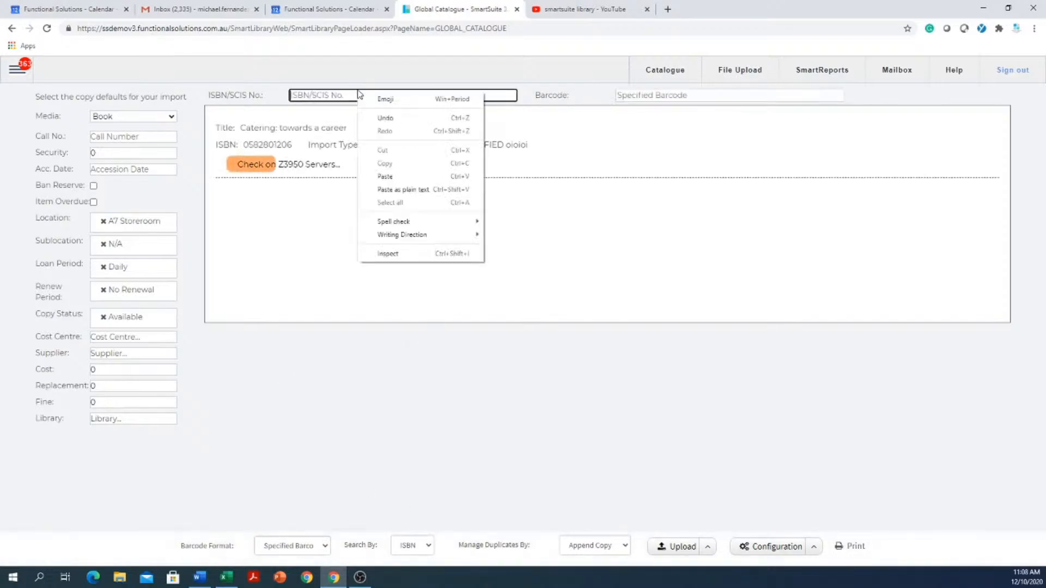
{"action": "left_click", "coordinate": [404, 176]}
{"action": "left_click", "coordinate": [704, 98]}
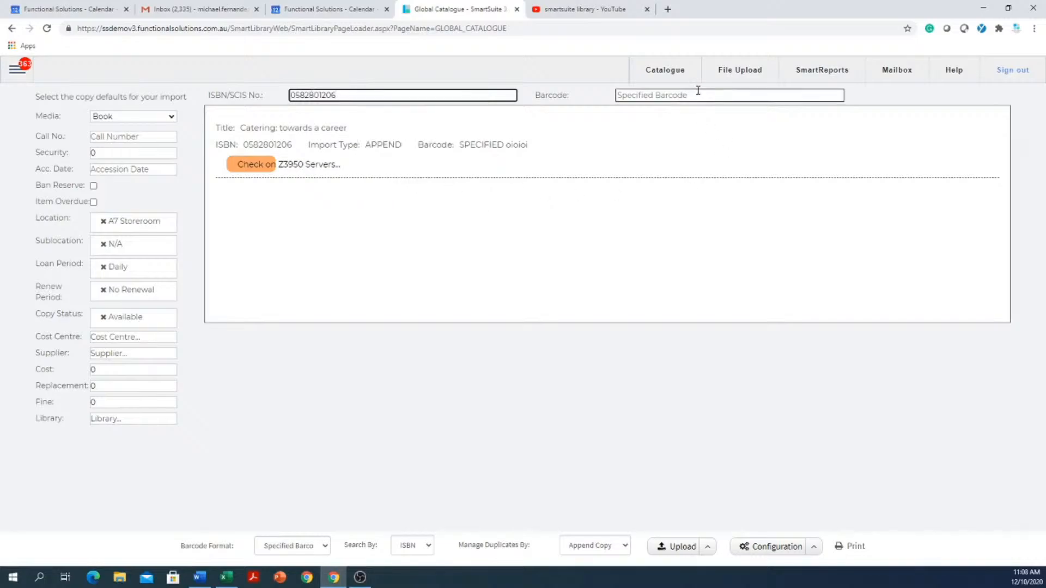
{"action": "type", "text": "jhjhjhj"}
{"action": "key", "text": "Return"}
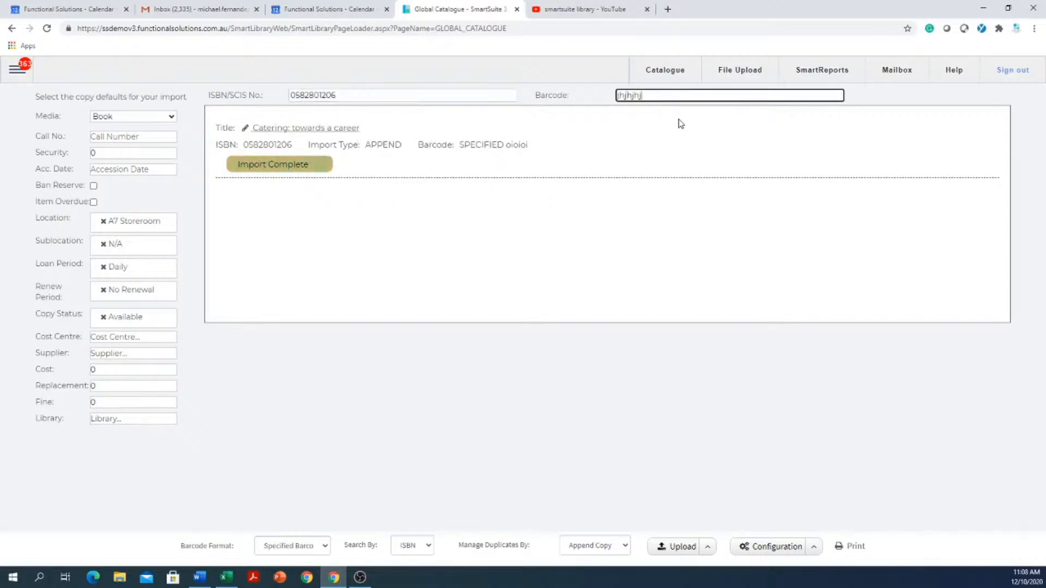
{"action": "right_click", "coordinate": [340, 91]}
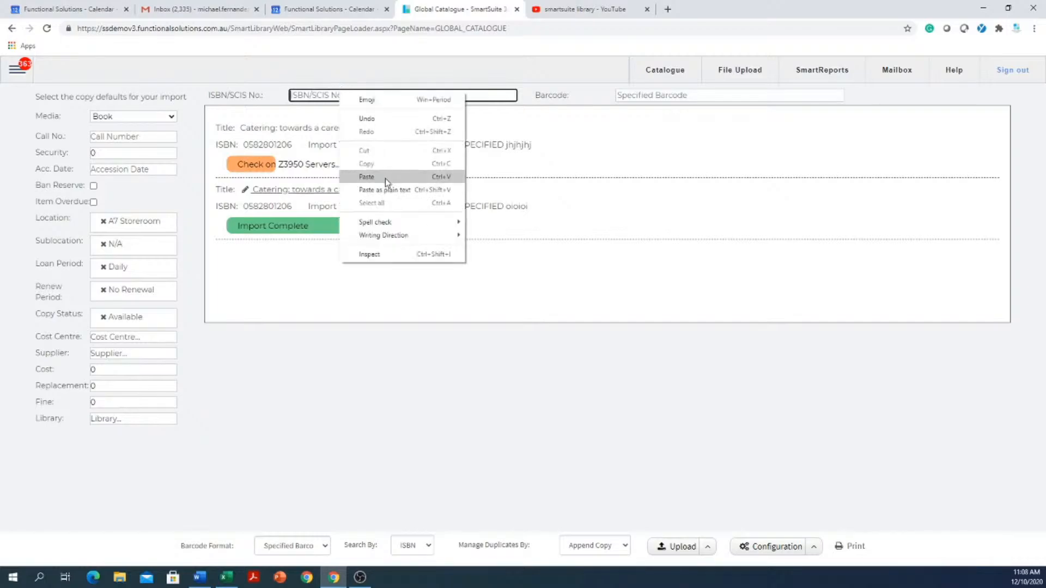
{"action": "left_click", "coordinate": [385, 177]}
{"action": "left_click", "coordinate": [664, 100]}
{"action": "type", "text": "fg"}
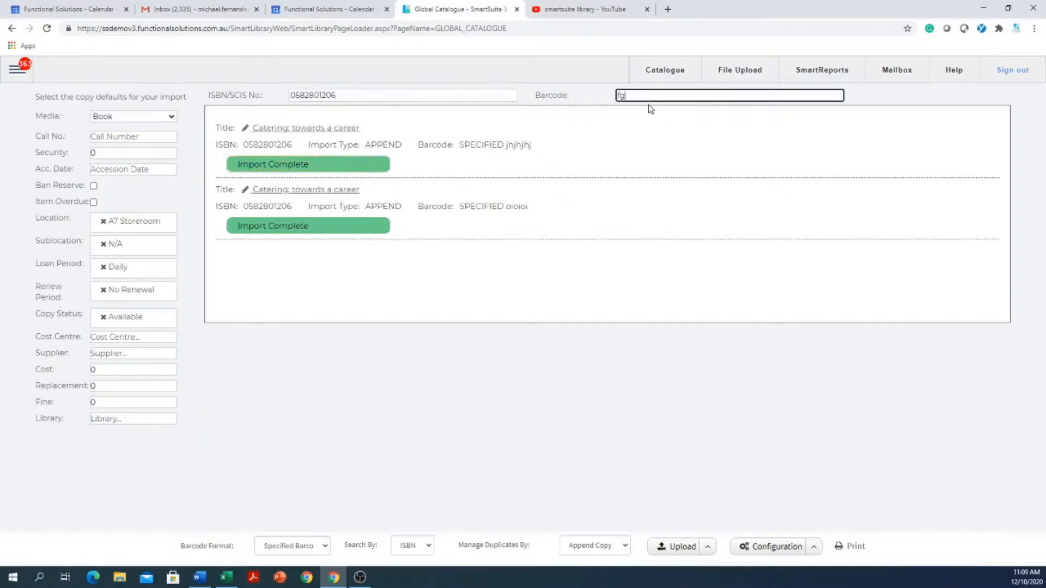
{"action": "type", "text": "fg"}
{"action": "key", "text": "Return"}
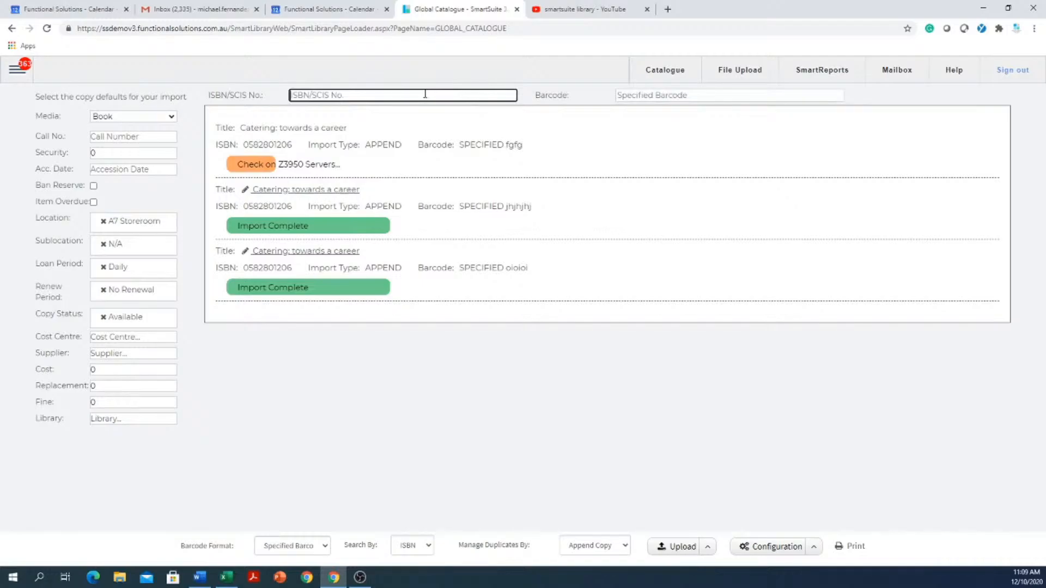
- Try to import the invalid ISBN dfgdfg with barcode uioouio, then view the available Global Catalogue configuration options
{"action": "type", "text": "dfgdfg"}
{"action": "left_click", "coordinate": [618, 95]}
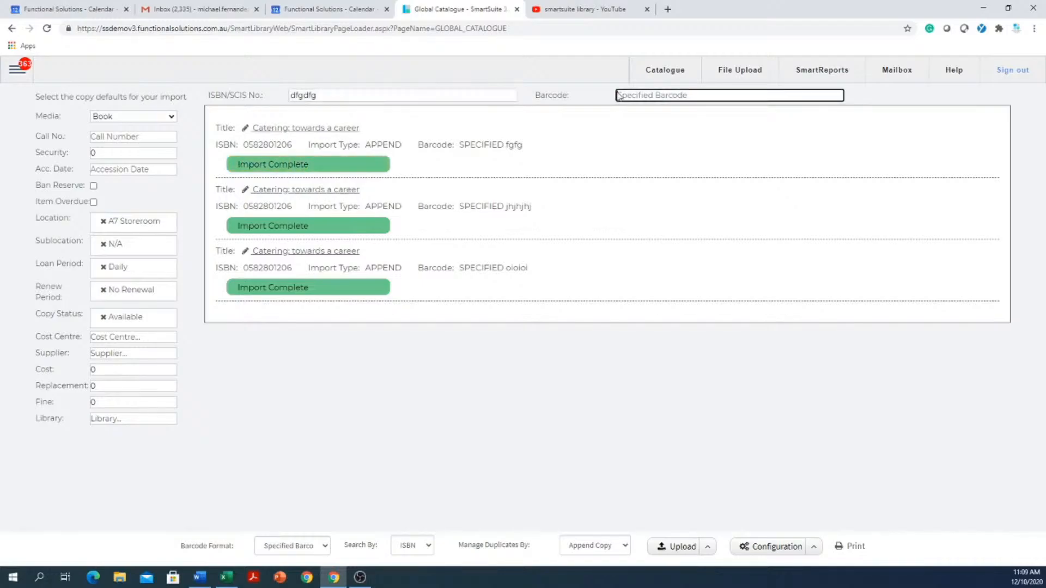
{"action": "type", "text": "uiooouio"}
{"action": "key", "text": "Return"}
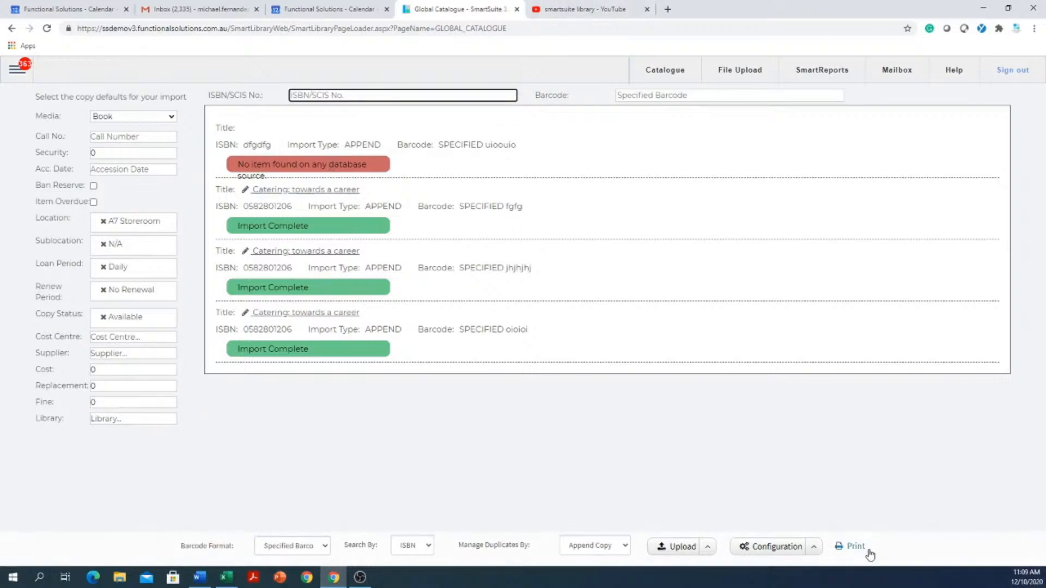
{"action": "left_click", "coordinate": [813, 547]}
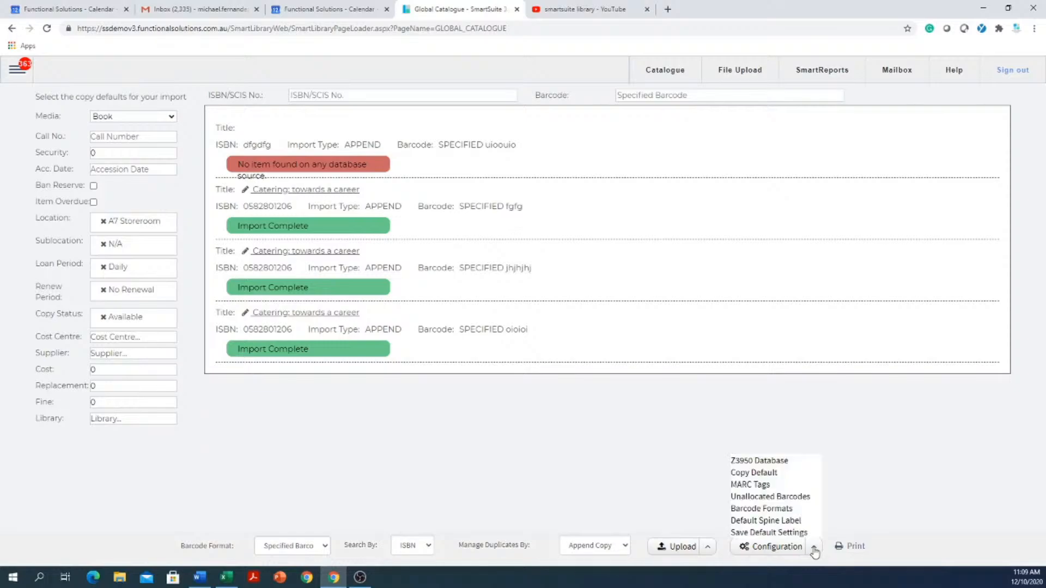
{"action": "left_click", "coordinate": [813, 550]}
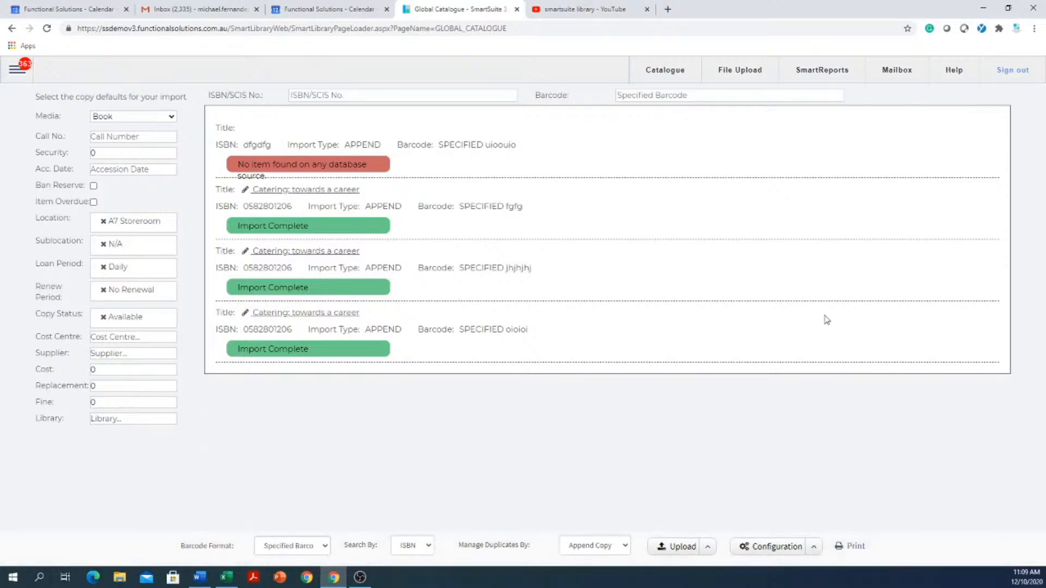
- Open the Raeco 12603 spine label report for the imported copies and regenerate it with 13 blank labels
{"action": "left_click", "coordinate": [855, 546]}
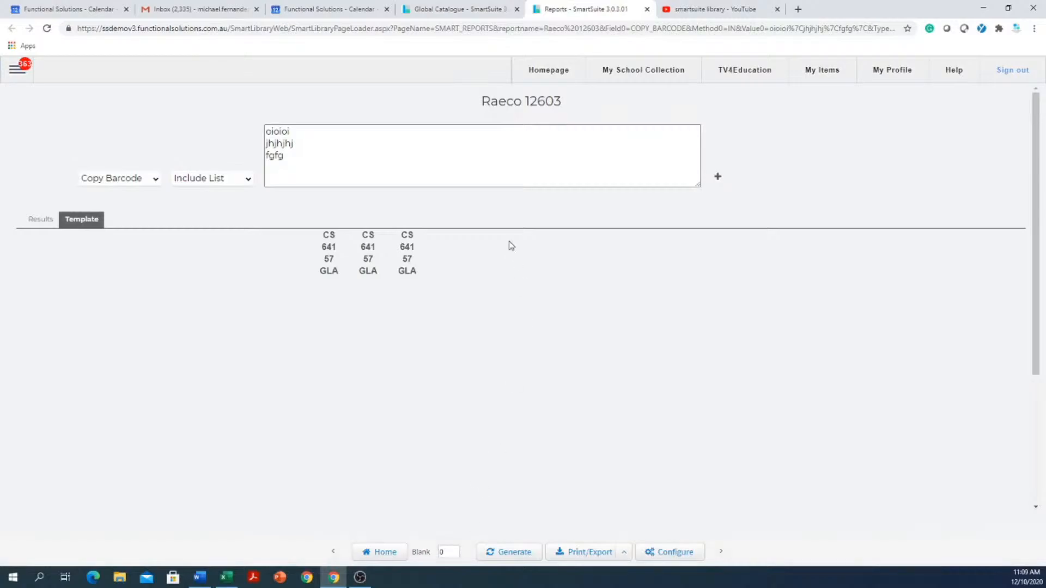
{"action": "double_click", "coordinate": [446, 552]}
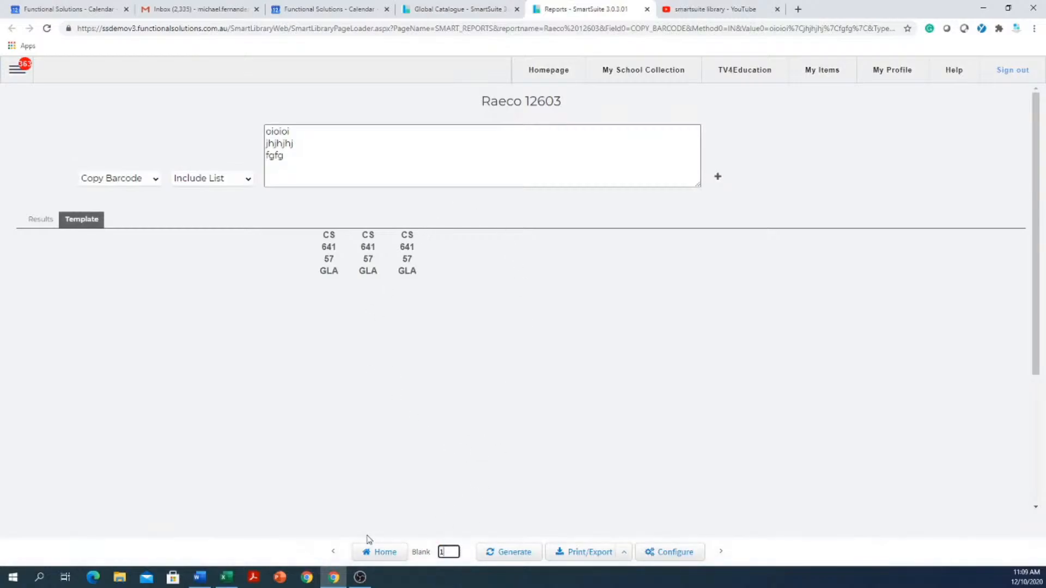
{"action": "type", "text": "13"}
{"action": "left_click", "coordinate": [515, 553]}
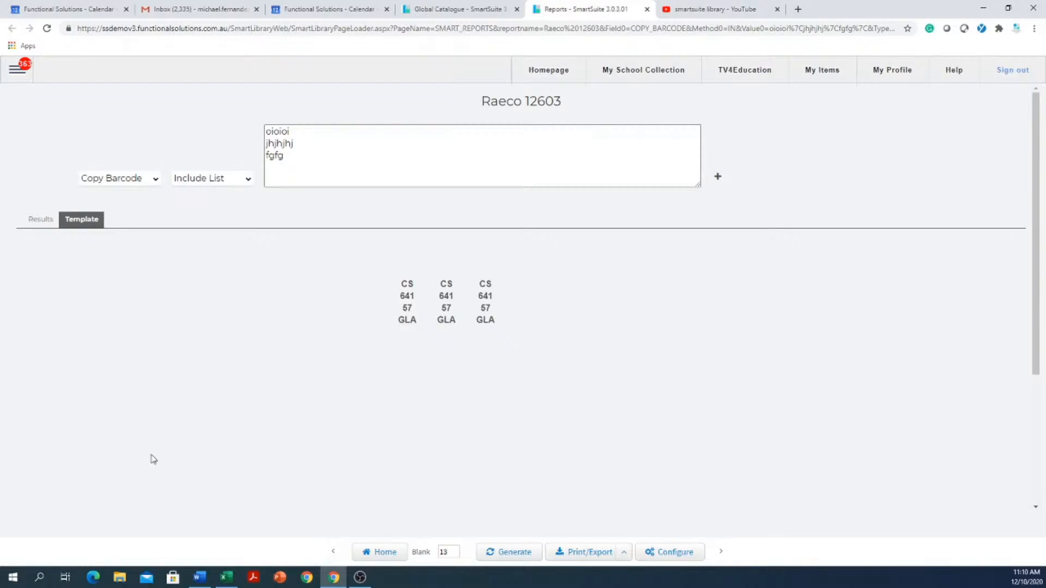
- Go to the Circulation page for lending items to patrons
{"action": "left_click", "coordinate": [12, 75]}
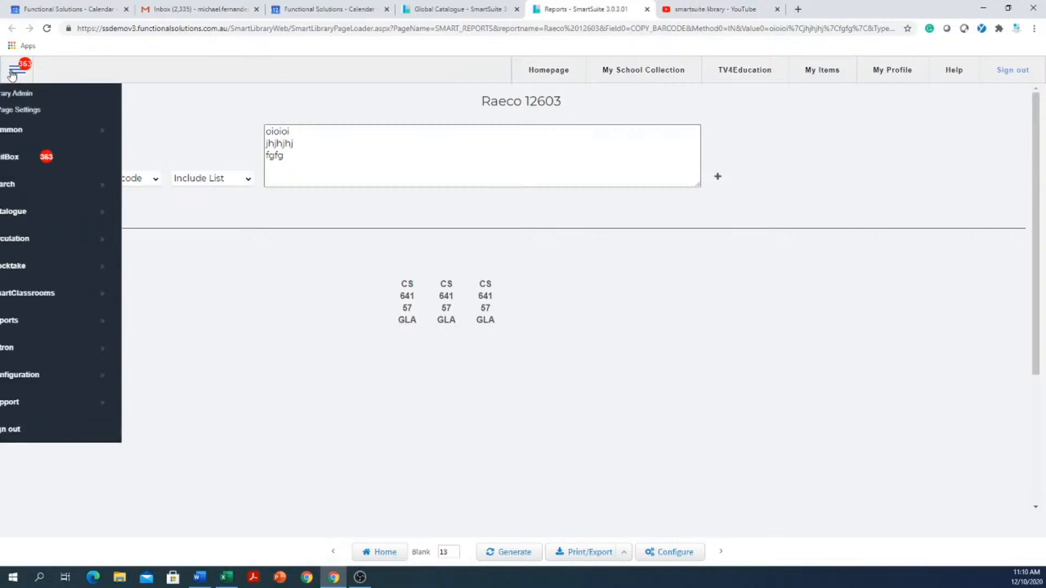
{"action": "left_click", "coordinate": [37, 238]}
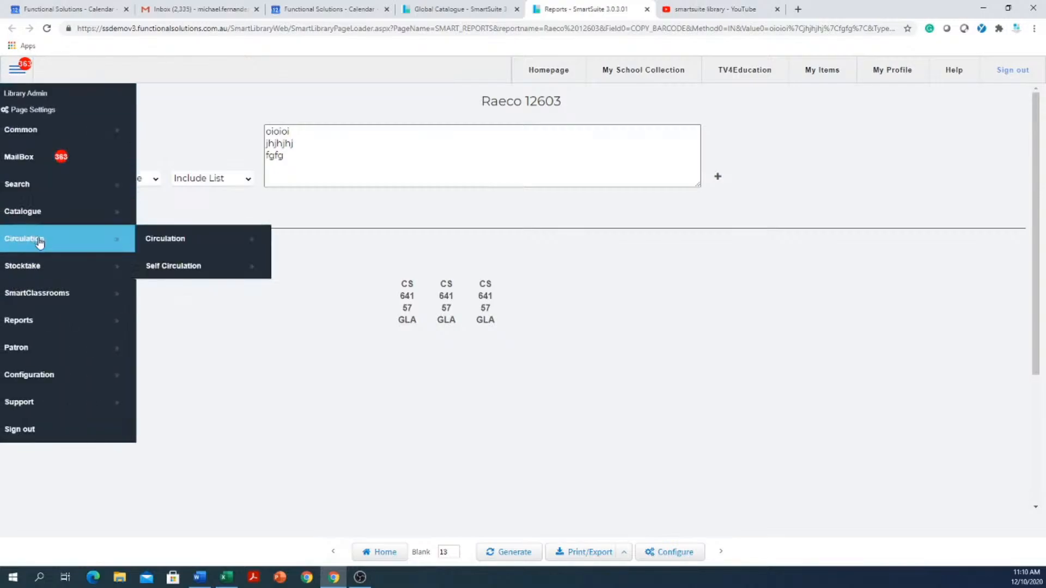
{"action": "left_click", "coordinate": [177, 244]}
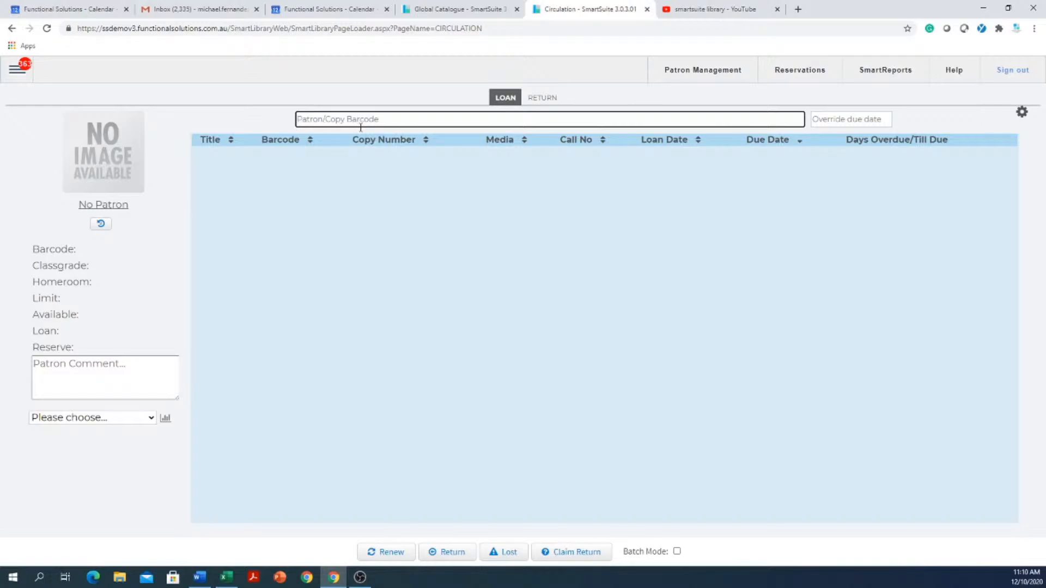
- Try looking up a nonsense patron barcode for a loan, then dismiss the patron search result
{"action": "type", "text": "grhfghfghfhgfghfhgfhhfghfghfghfgh"}
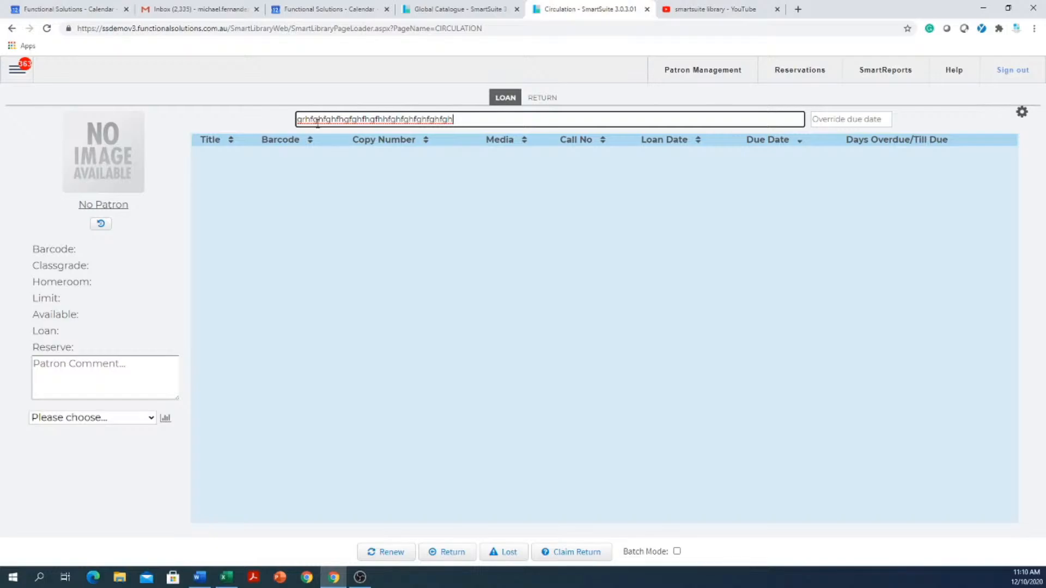
{"action": "key", "text": "Return"}
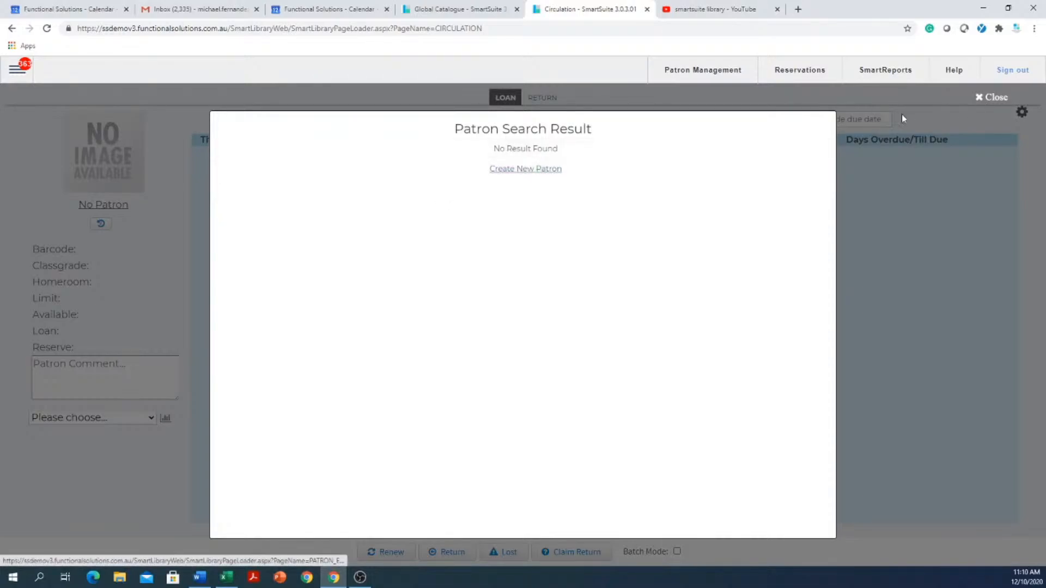
{"action": "left_click", "coordinate": [980, 100]}
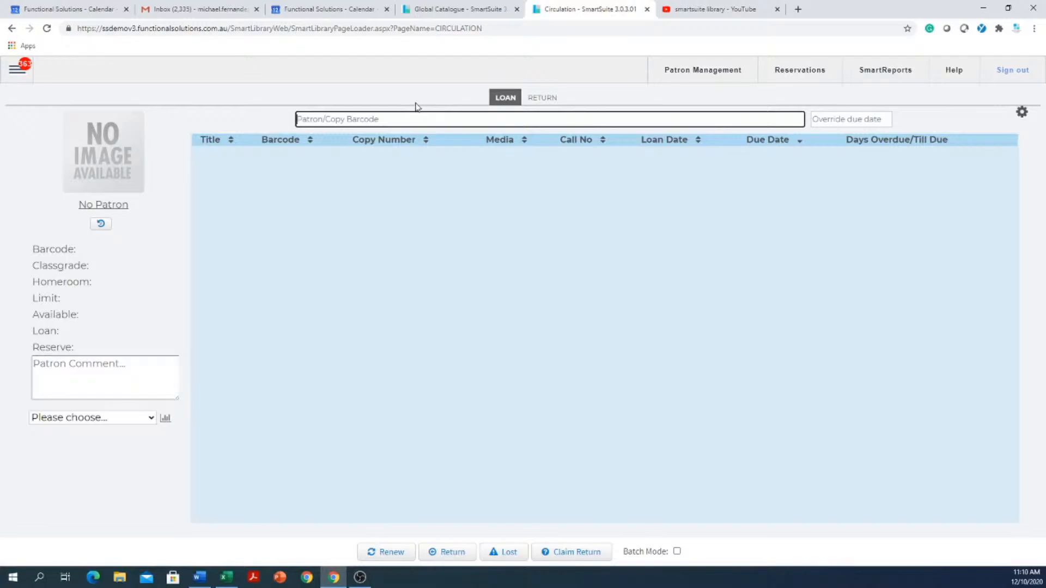
- Search patrons by partial surname and load the classgrade 11 patron in homeroom 11C, accepting the overdue warning
{"action": "type", "text": "smitj"}
{"action": "key", "text": "BackSpace"}
{"action": "type", "text": "h"}
{"action": "key", "text": "BackSpace"}
{"action": "key", "text": "BackSpace"}
{"action": "key", "text": "Return"}
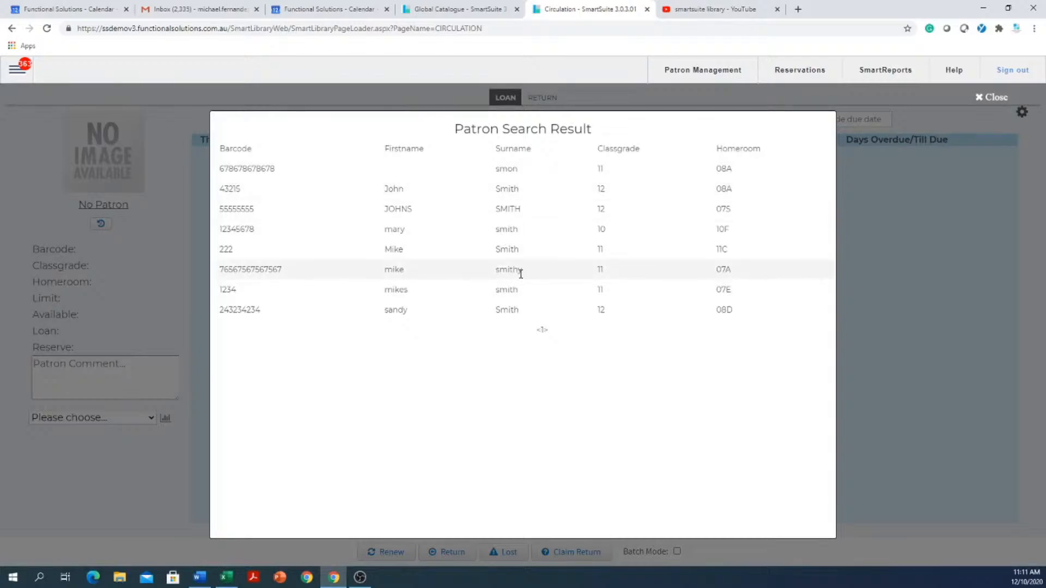
{"action": "left_click", "coordinate": [489, 254]}
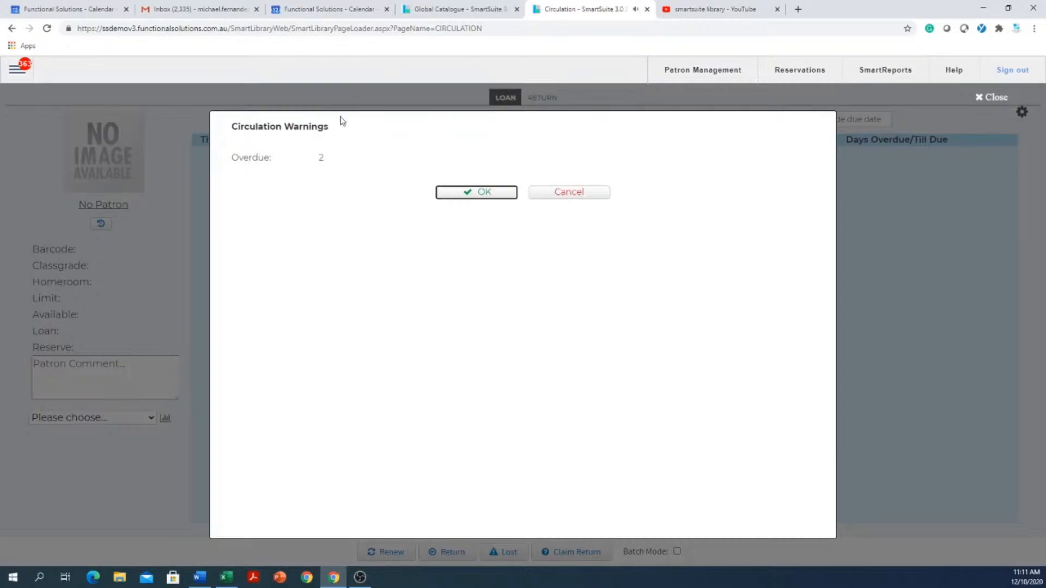
{"action": "left_click", "coordinate": [488, 193]}
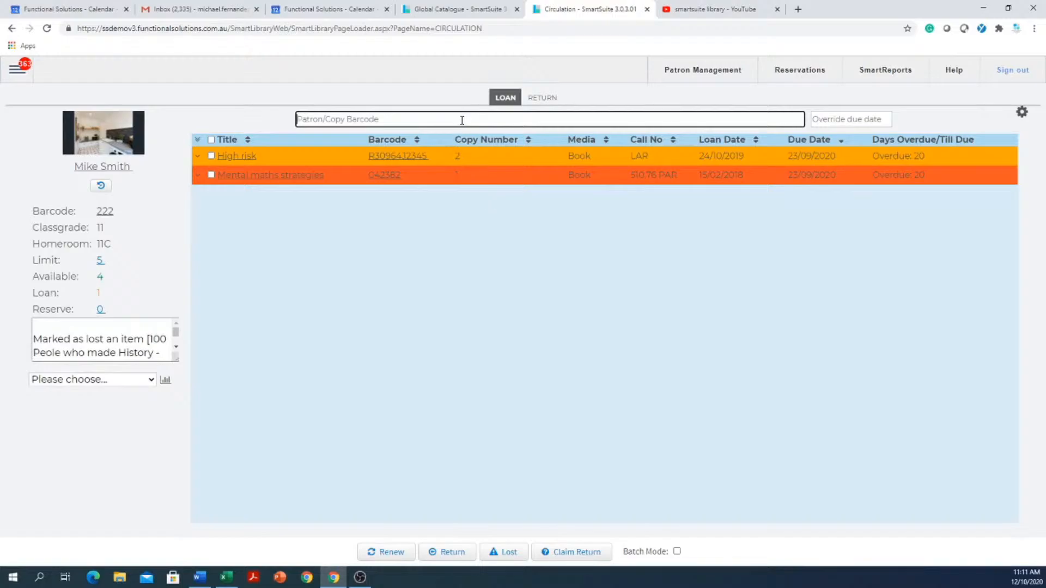
- Lend copies 88 and 99 to the loaded patron, then collapse the details of copy 99
{"action": "type", "text": "88"}
{"action": "key", "text": "Return"}
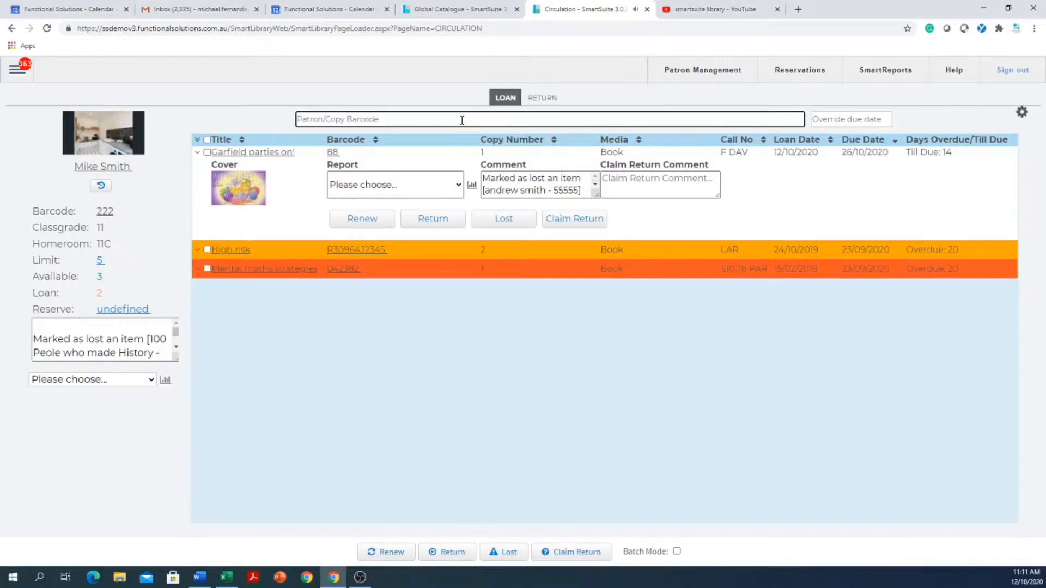
{"action": "type", "text": "99"}
{"action": "key", "text": "Return"}
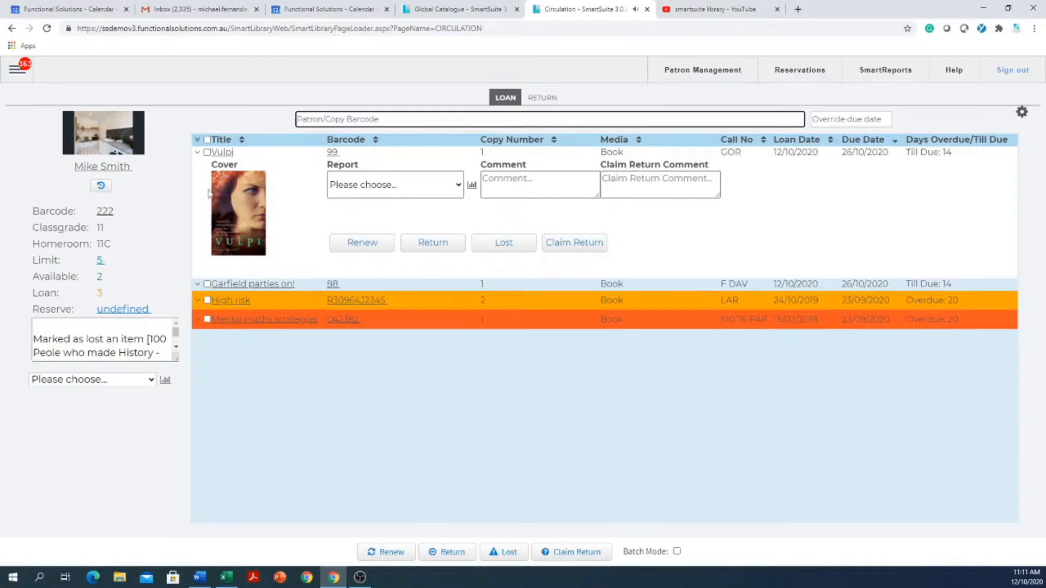
{"action": "left_click", "coordinate": [197, 154]}
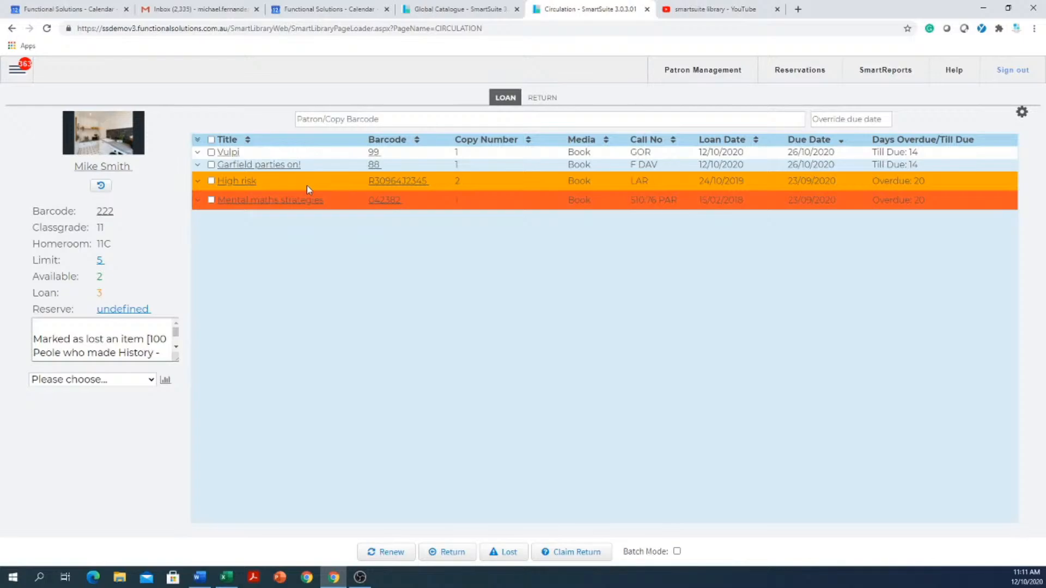
- Select the Garfield parties on! entry in the patron's loan list
{"action": "left_click", "coordinate": [211, 164]}
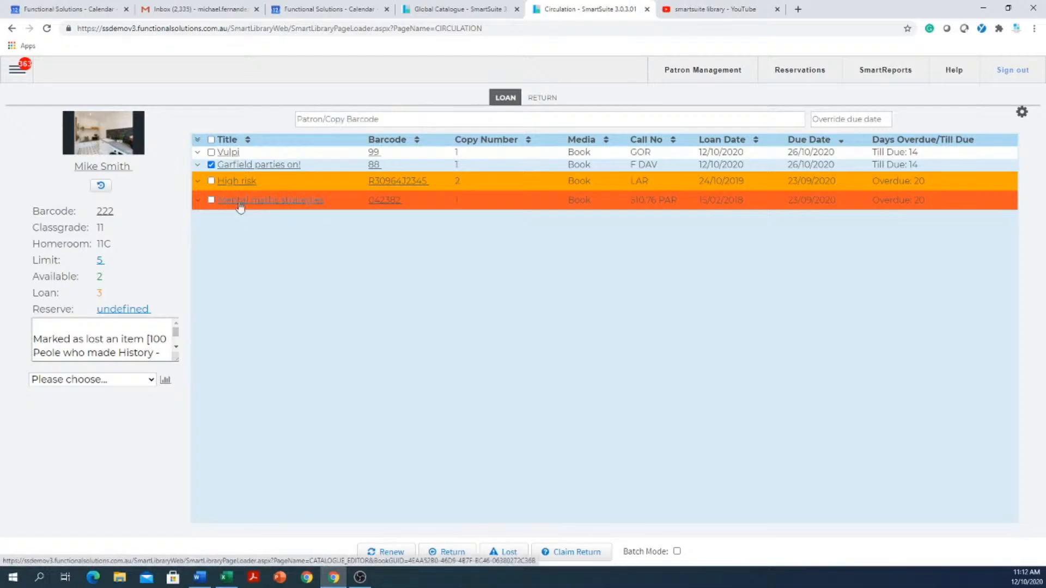
{"action": "left_click", "coordinate": [212, 165]}
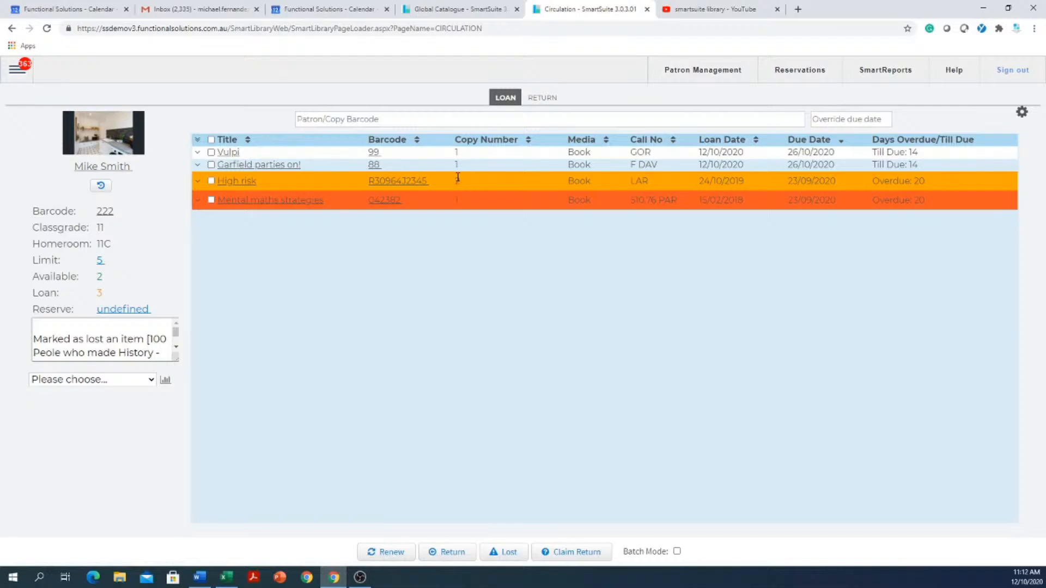
{"action": "left_click", "coordinate": [211, 164]}
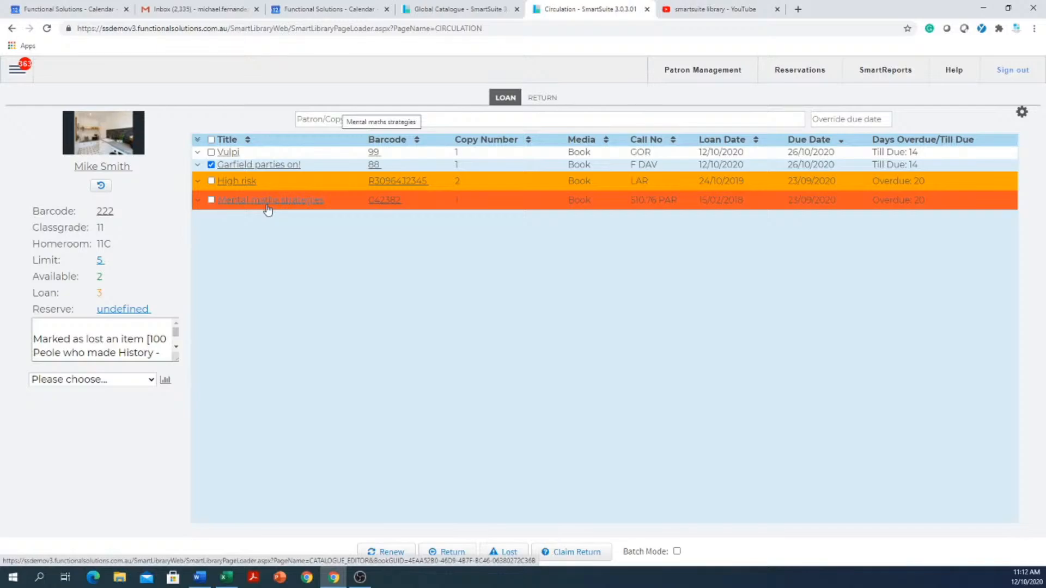
- Generate the Overdue Items report for the loaded patron
{"action": "left_click", "coordinate": [152, 379]}
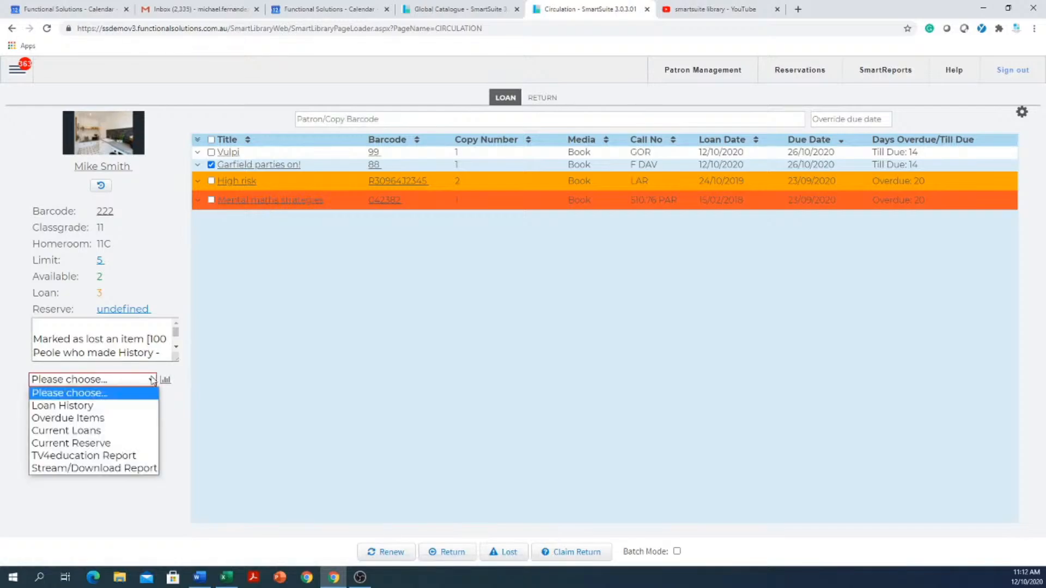
{"action": "left_click", "coordinate": [90, 420]}
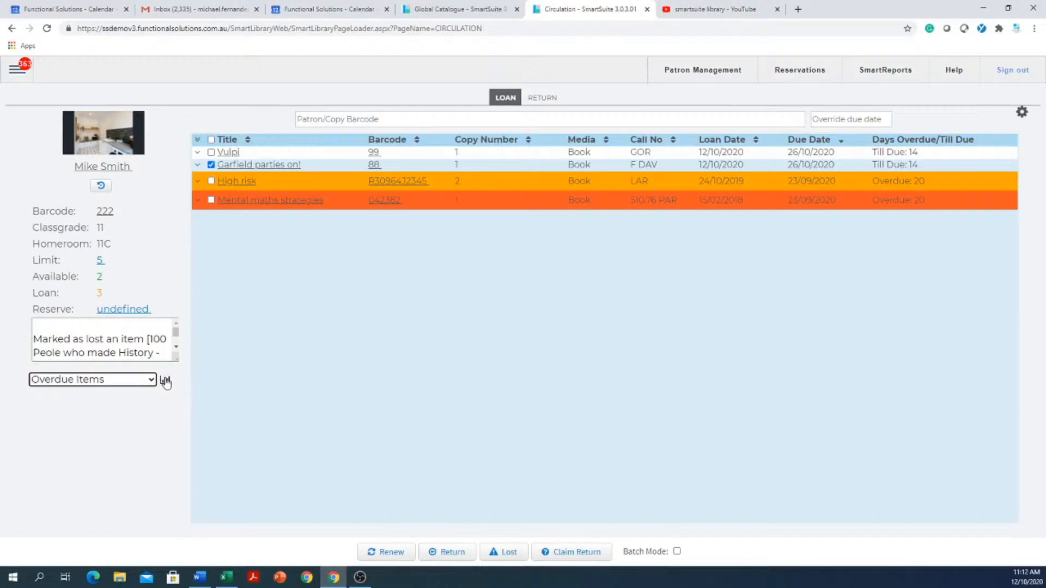
{"action": "left_click", "coordinate": [164, 380]}
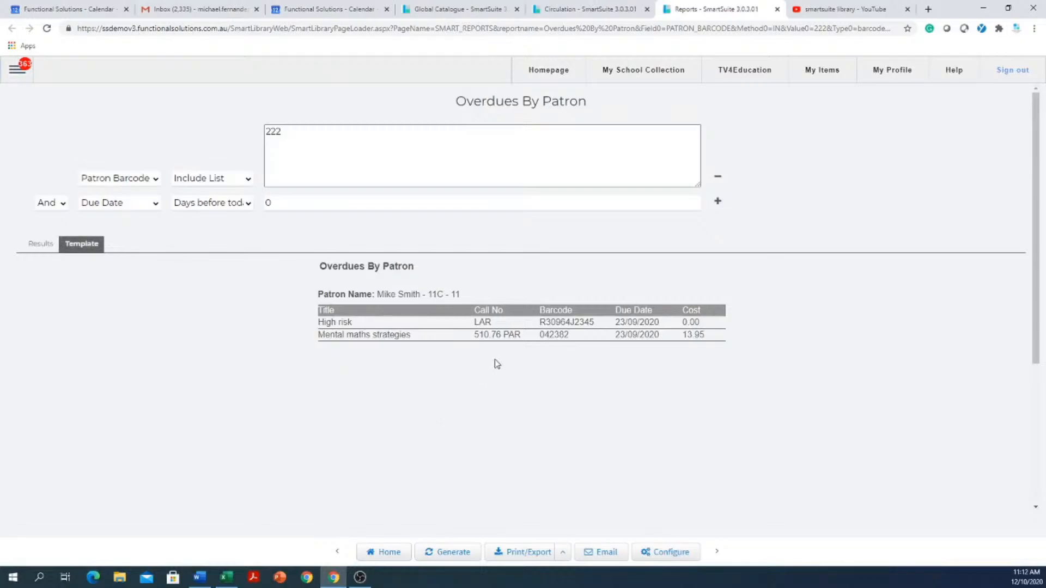
- Examine the email and scheduling options of the Overdues By Patron report without sending it, then close the report
{"action": "left_click", "coordinate": [602, 553]}
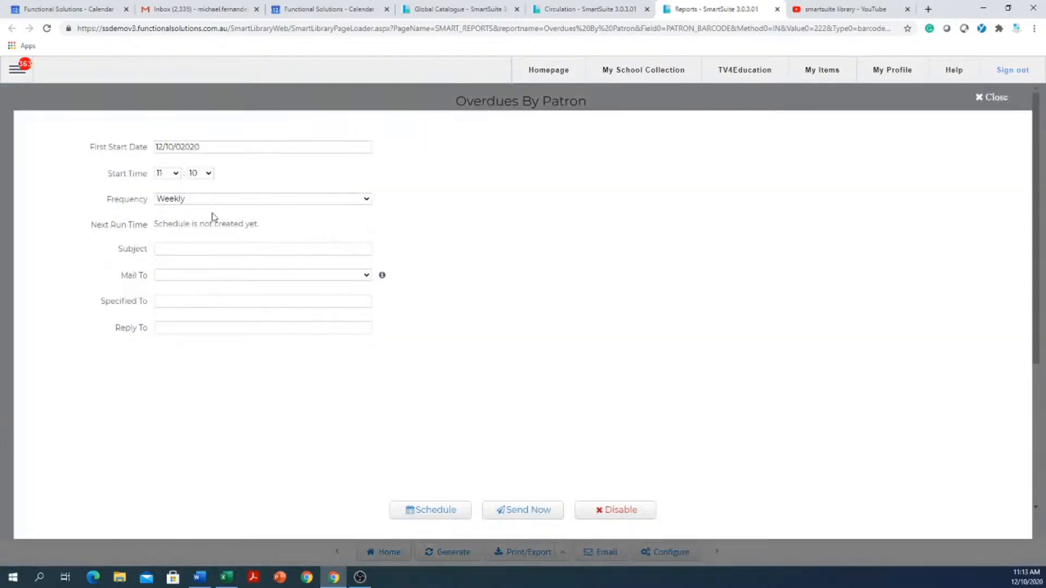
{"action": "left_click", "coordinate": [187, 249]}
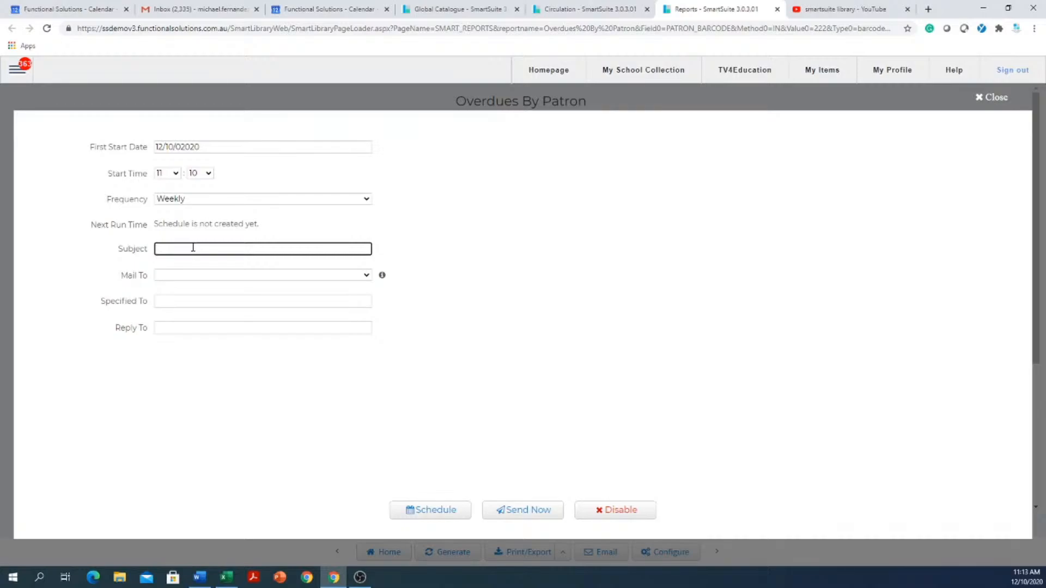
{"action": "left_click", "coordinate": [166, 329]}
{"action": "left_click", "coordinate": [181, 301]}
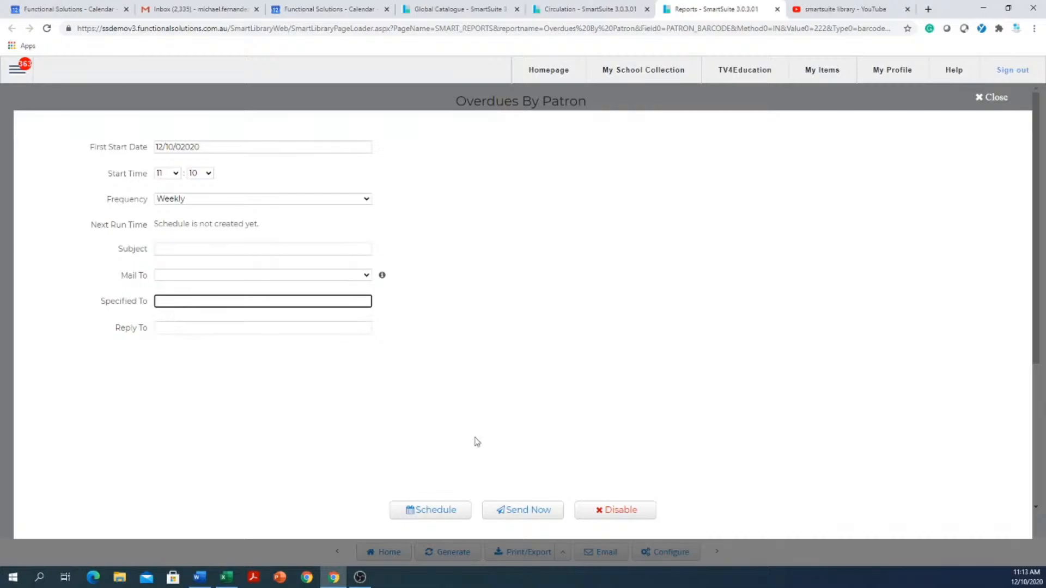
{"action": "left_click", "coordinate": [987, 98]}
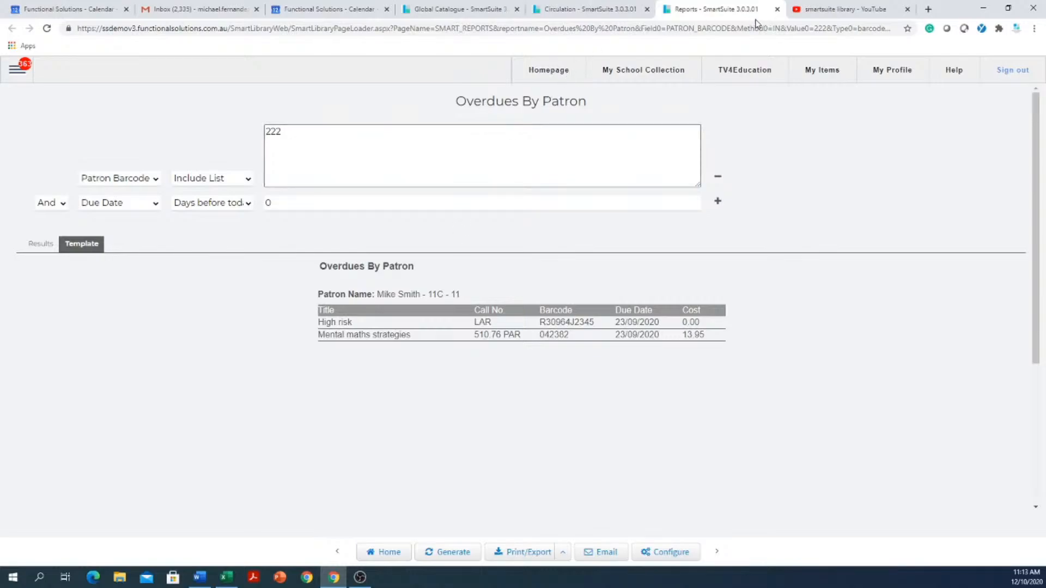
{"action": "left_click", "coordinate": [777, 9]}
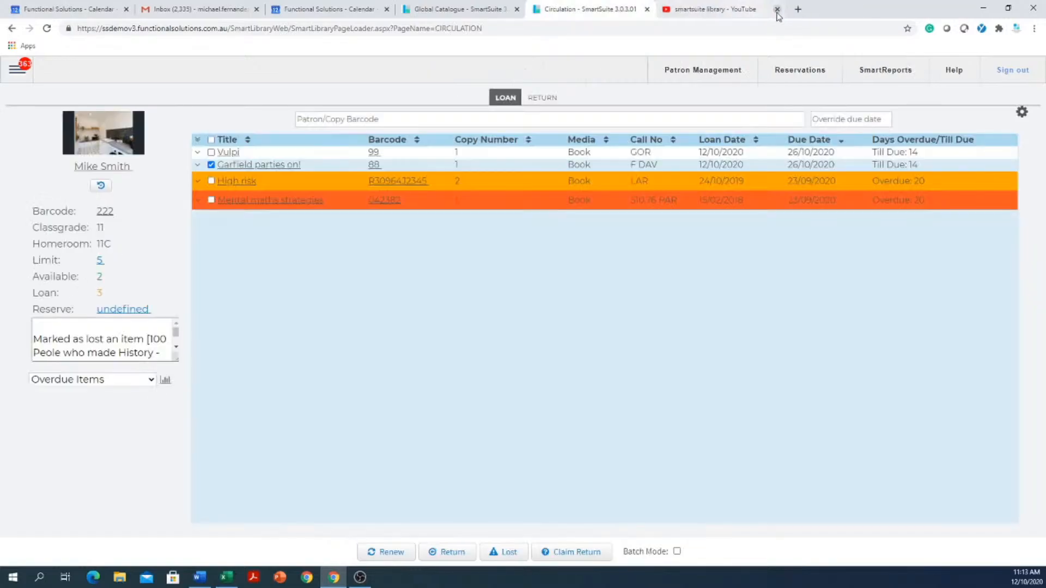
- View the Return page in Circulation and go back to the patron's loans, accepting the overdue warning
{"action": "left_click", "coordinate": [542, 102]}
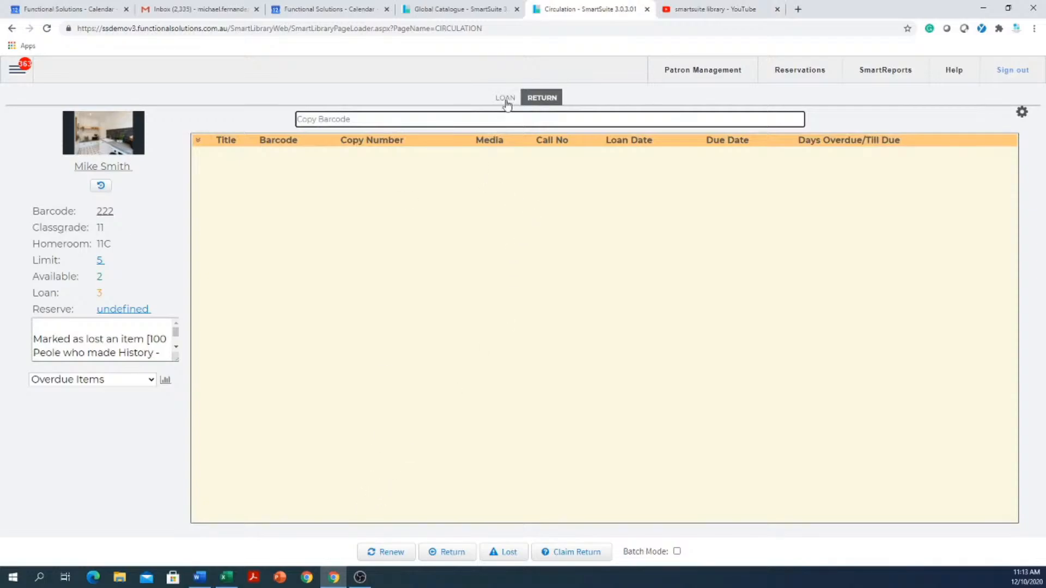
{"action": "left_click", "coordinate": [498, 98]}
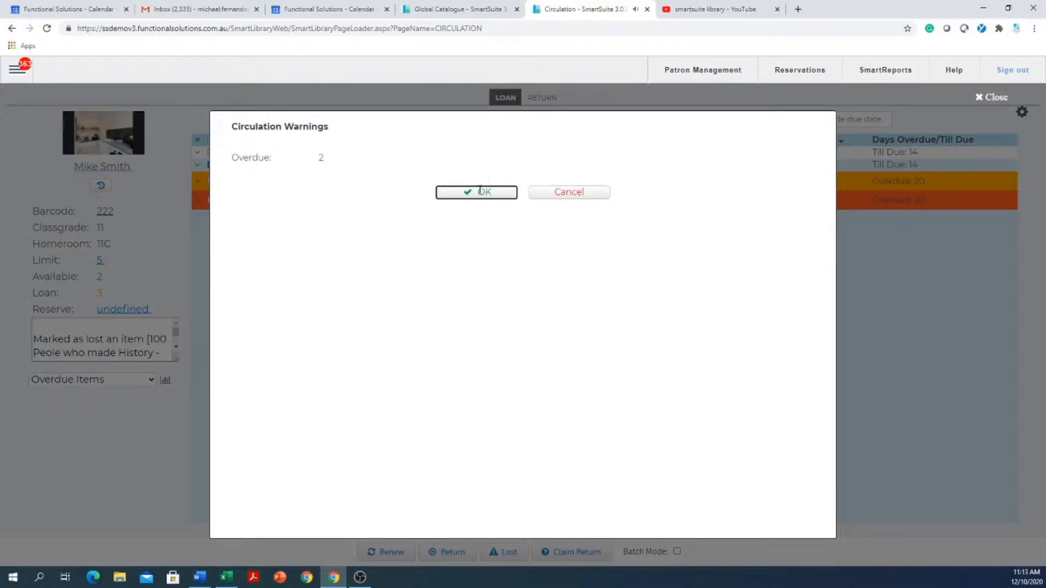
{"action": "left_click", "coordinate": [481, 191]}
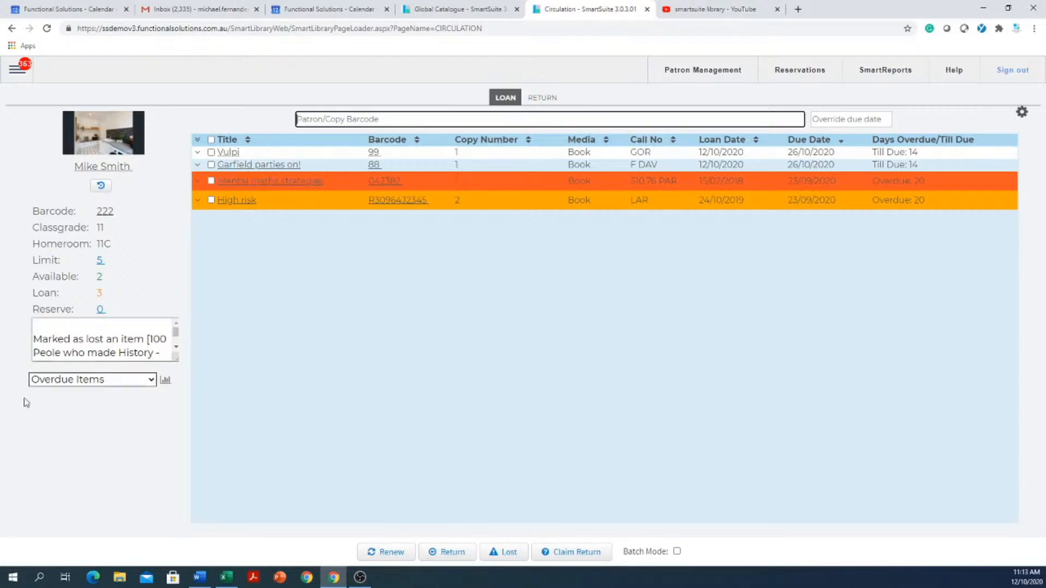
- Open the Overdues By Classification report from the FSI overdues group in SmartReports
{"action": "left_click", "coordinate": [16, 70]}
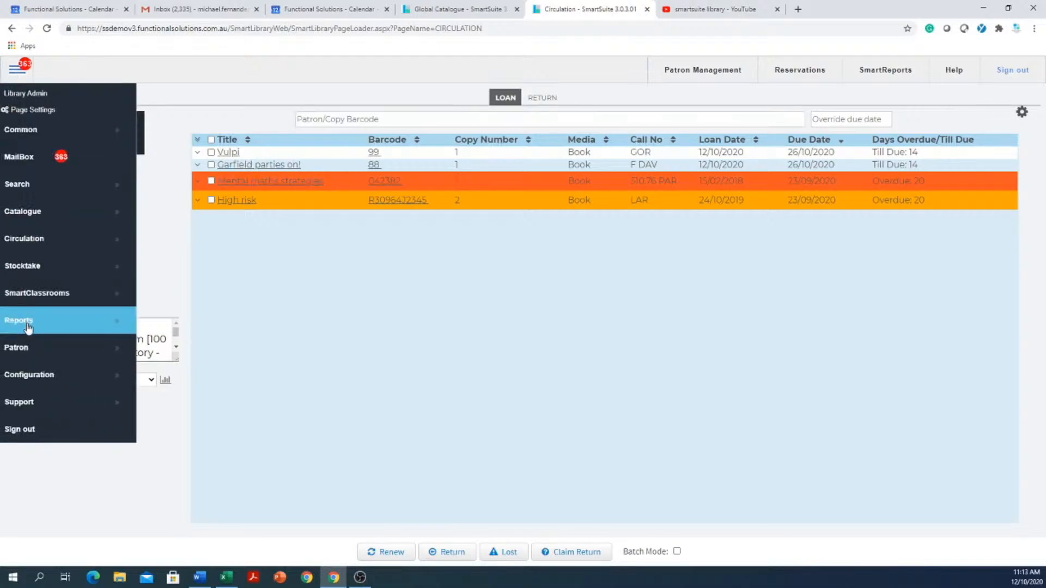
{"action": "mouse_move", "coordinate": [29, 324]}
{"action": "left_click", "coordinate": [206, 320]}
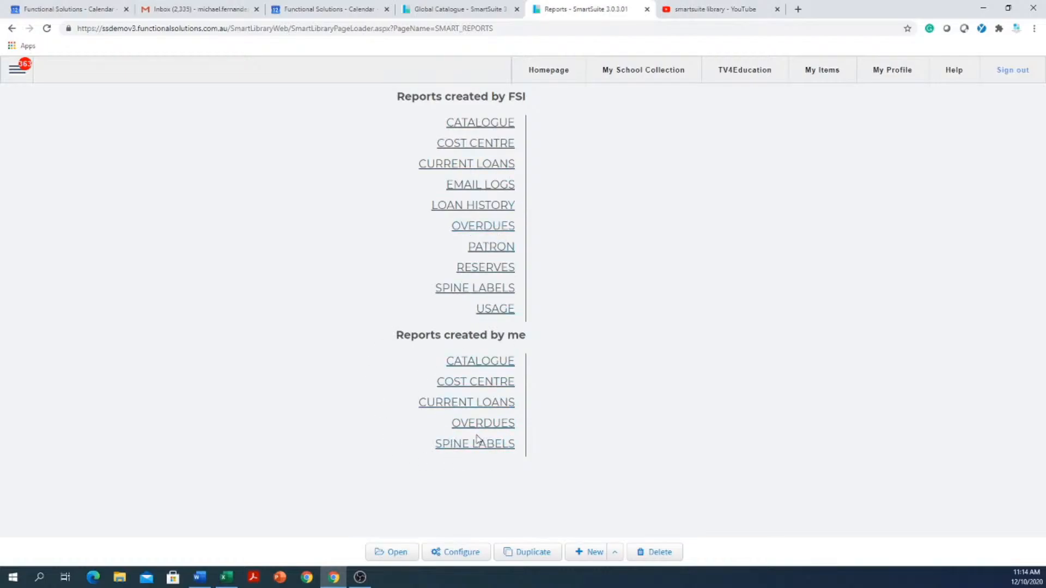
{"action": "left_click", "coordinate": [498, 234]}
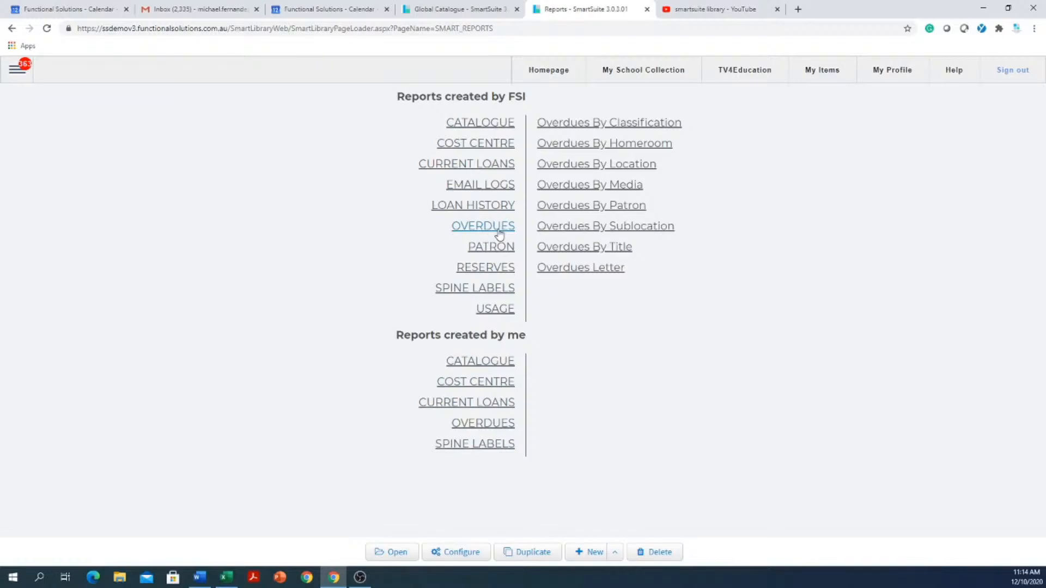
{"action": "left_click", "coordinate": [659, 129]}
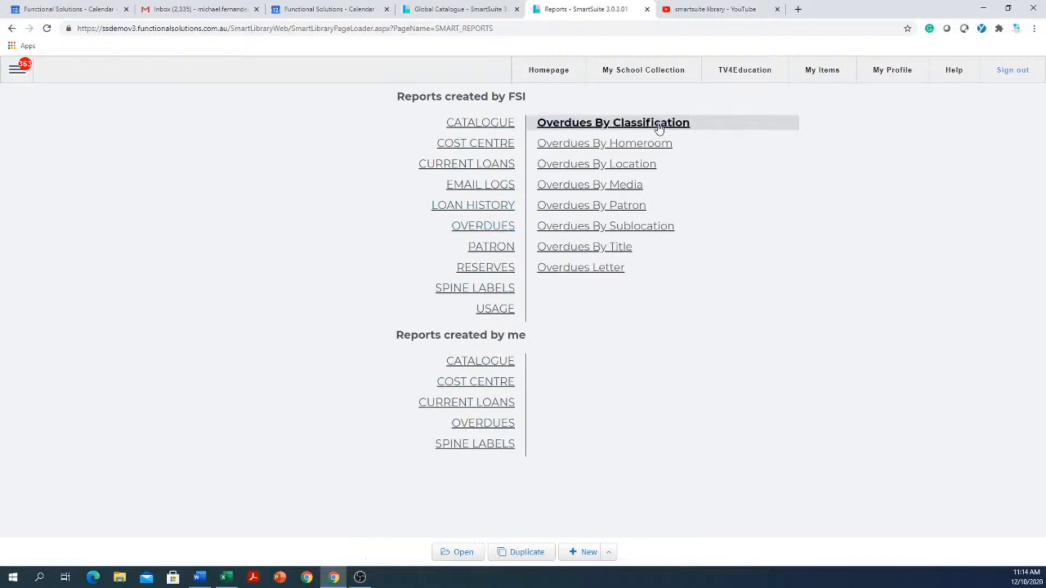
{"action": "left_click", "coordinate": [462, 554]}
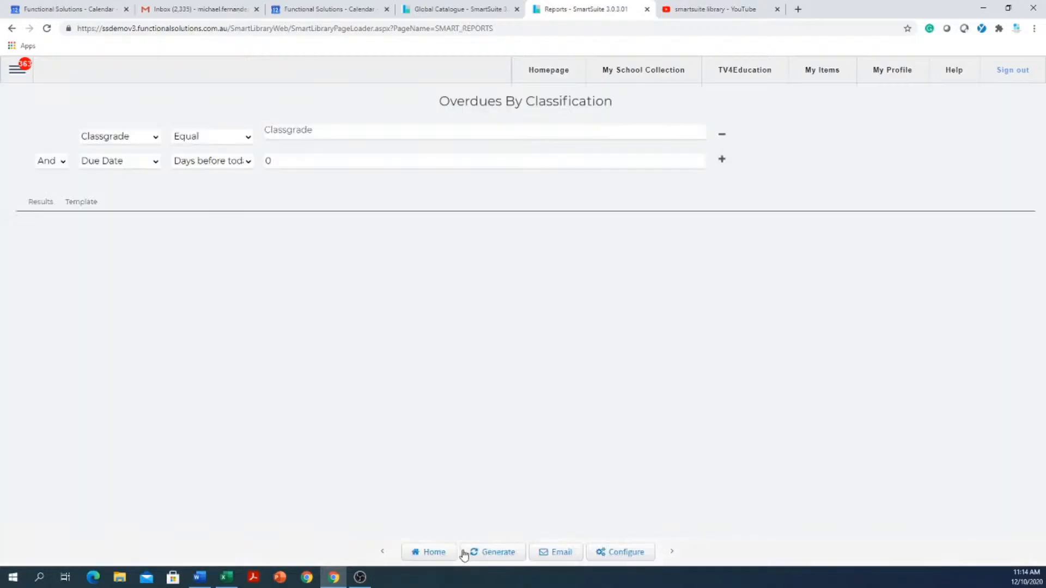
- Filter the report to classgrades 12, 11 and 10, generate it, and review the overdues listed per classification
{"action": "left_click", "coordinate": [365, 135]}
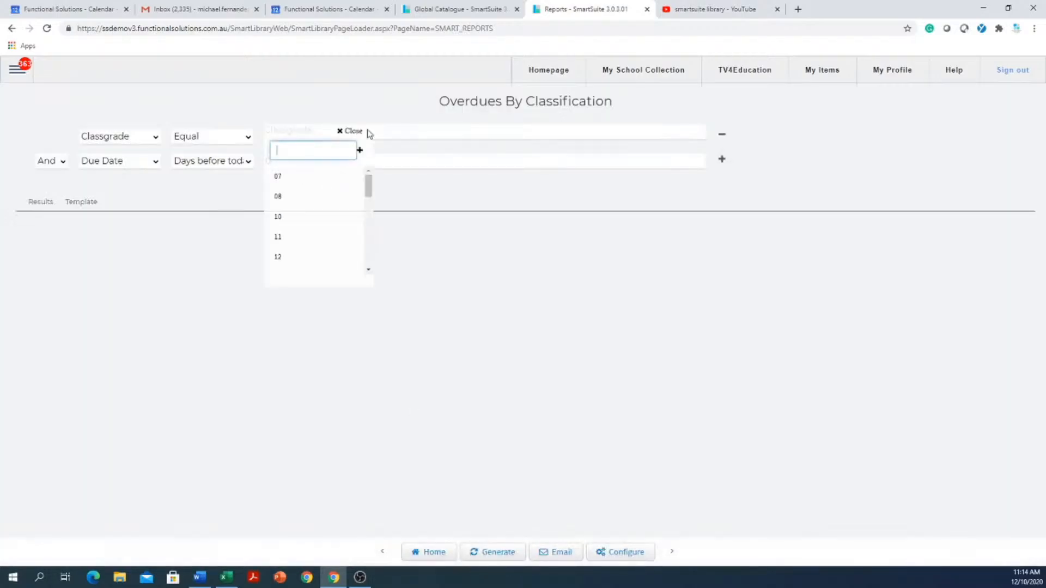
{"action": "left_click", "coordinate": [286, 264]}
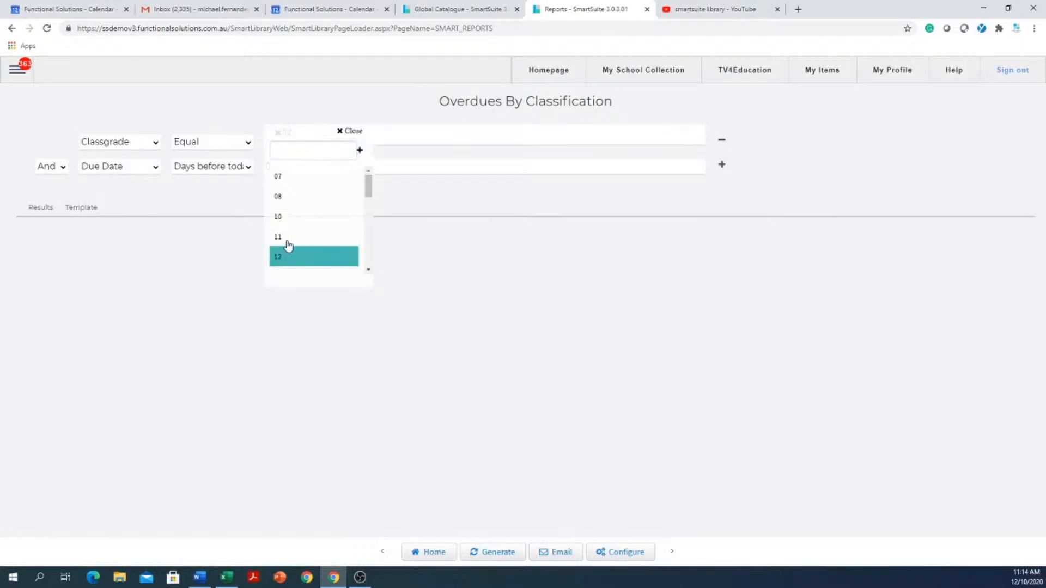
{"action": "left_click", "coordinate": [284, 240]}
{"action": "left_click", "coordinate": [303, 220]}
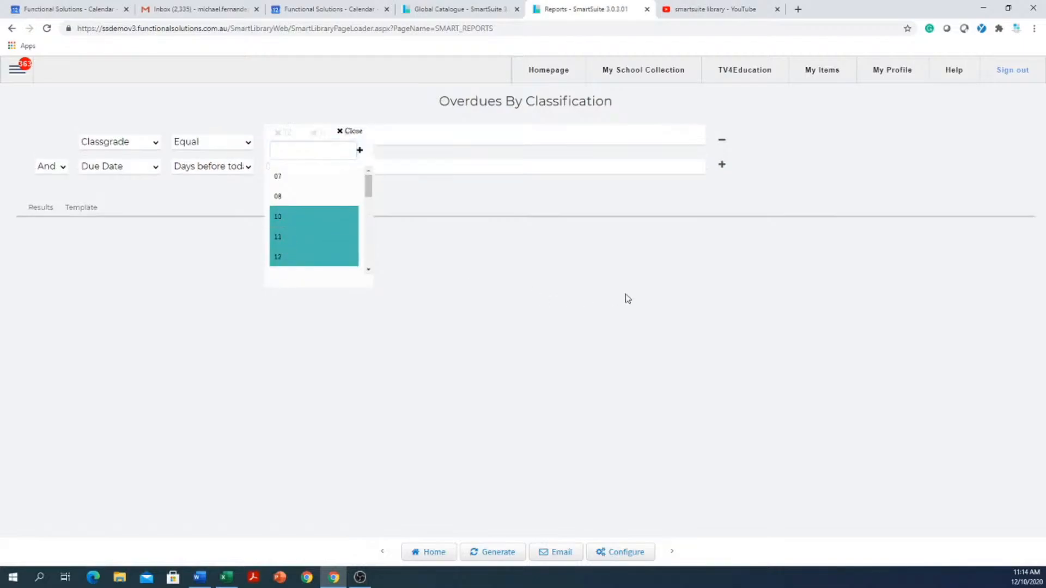
{"action": "left_click", "coordinate": [646, 308]}
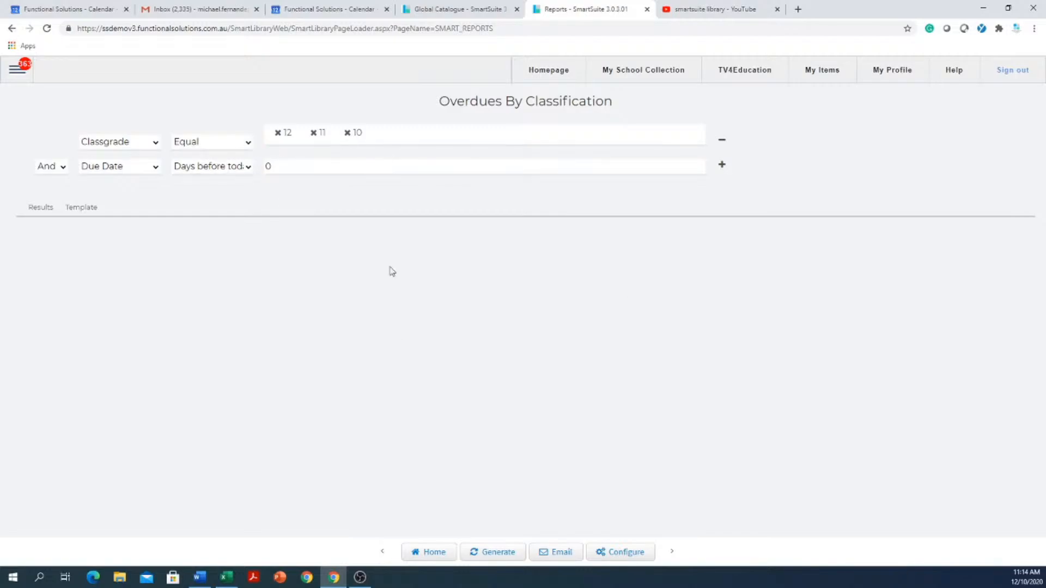
{"action": "left_click", "coordinate": [508, 551]}
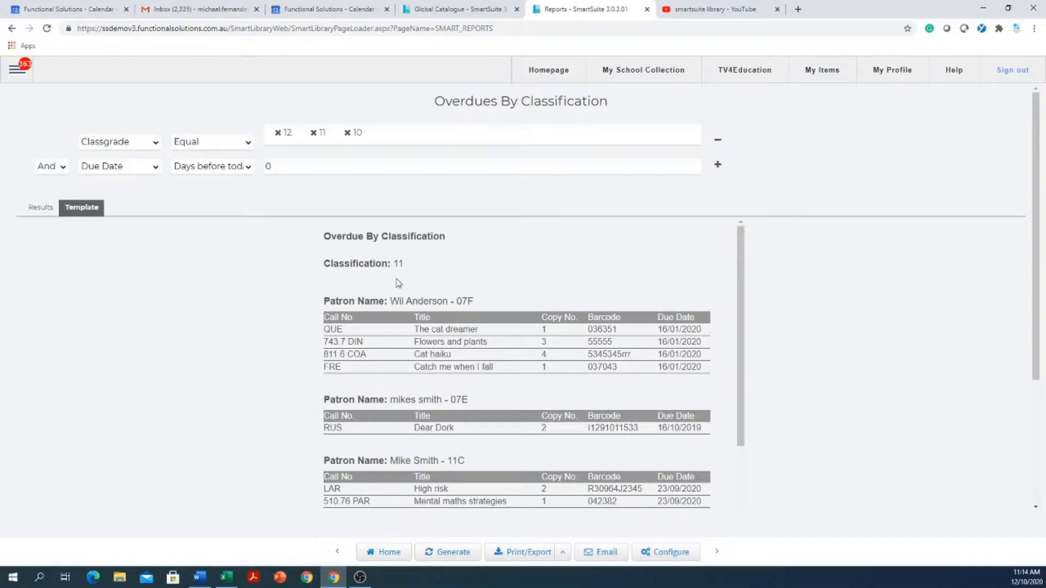
{"action": "scroll", "coordinate": [399, 295], "scroll_direction": "down", "scroll_amount": 5}
{"action": "scroll", "coordinate": [453, 425], "scroll_direction": "down", "scroll_amount": 3}
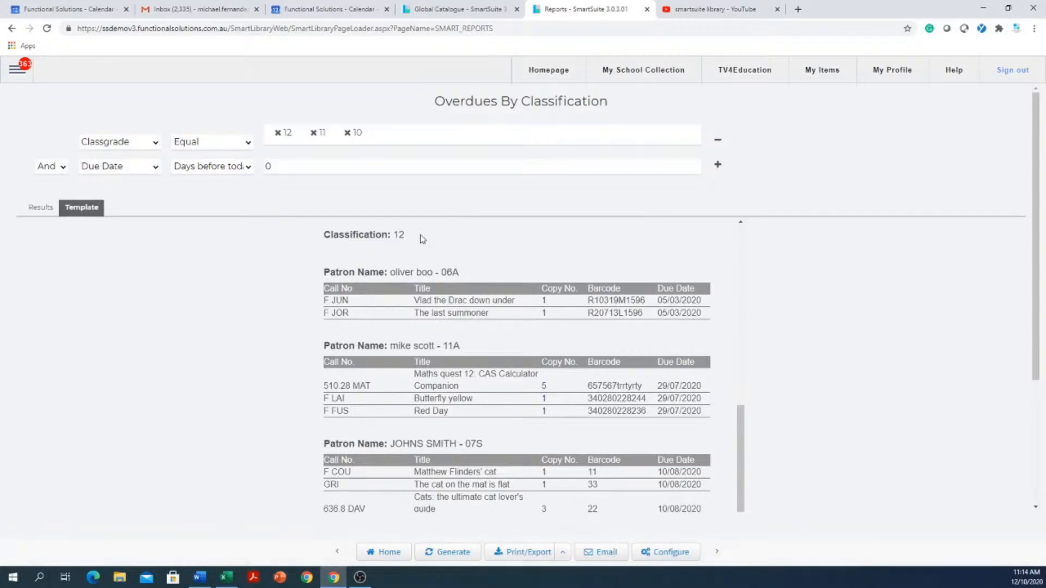
- Schedule the report to be emailed weekly, with a first start date of 19/10/2020 and a start time of 1:00
{"action": "left_click", "coordinate": [602, 554]}
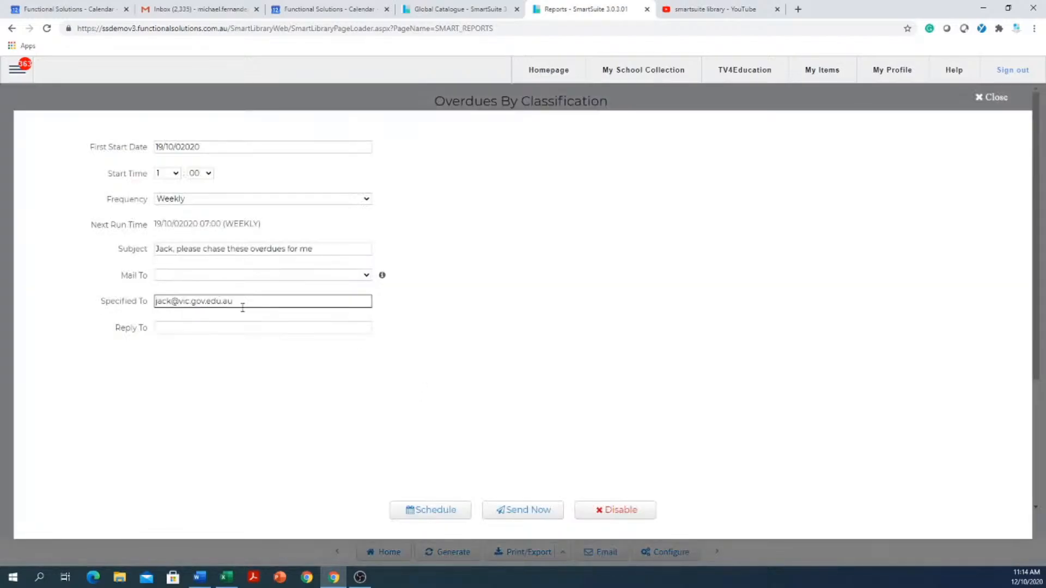
{"action": "left_click_drag", "start_coordinate": [343, 250], "coordinate": [127, 248]}
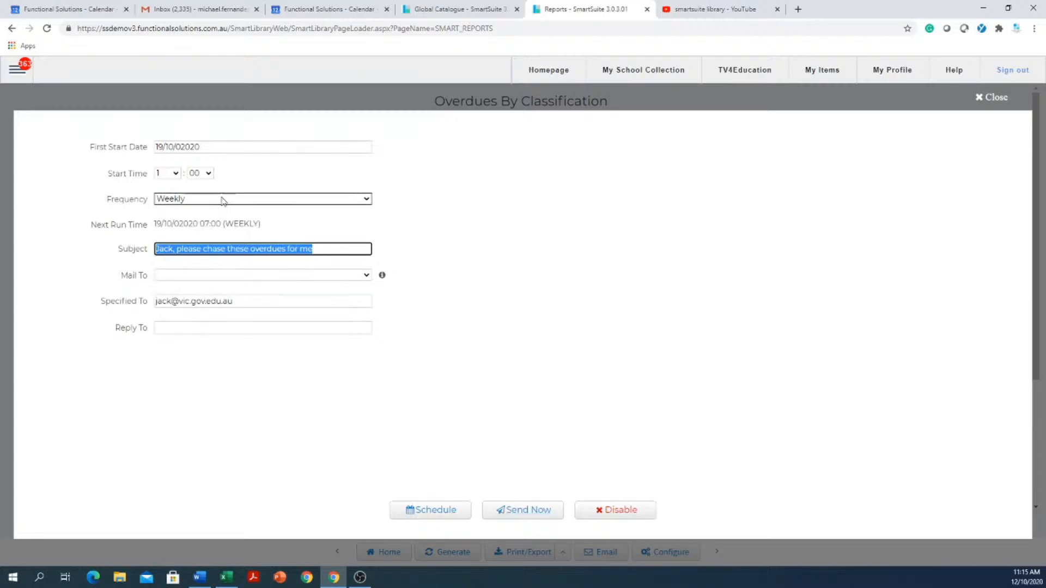
{"action": "left_click", "coordinate": [245, 147]}
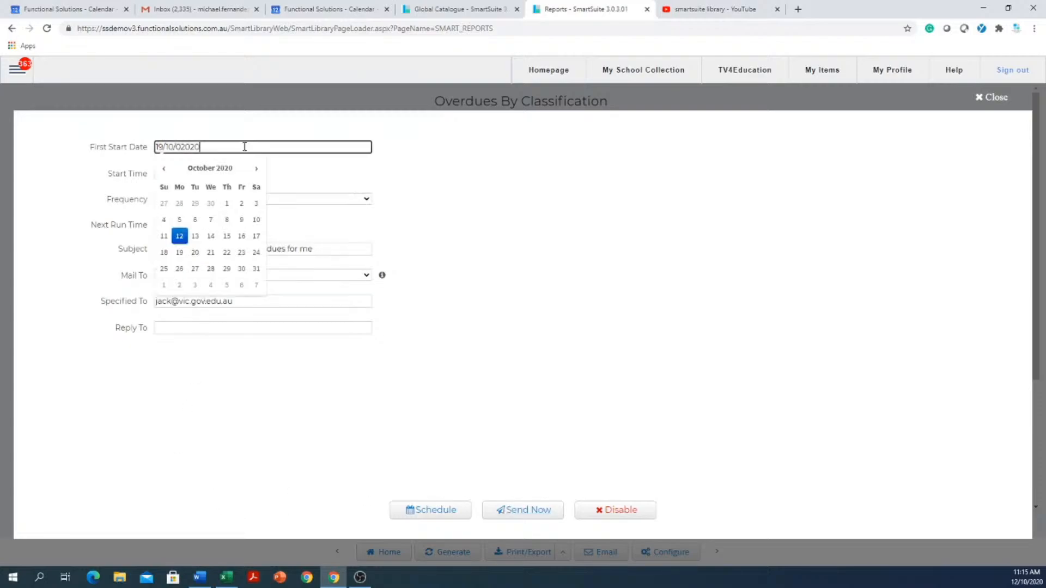
{"action": "left_click", "coordinate": [181, 257]}
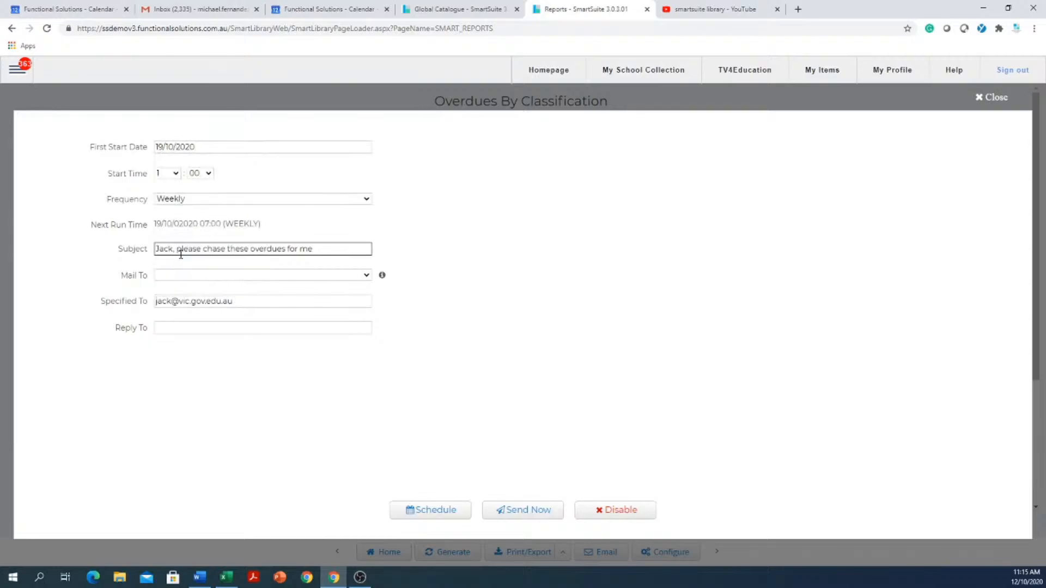
{"action": "left_click", "coordinate": [185, 201]}
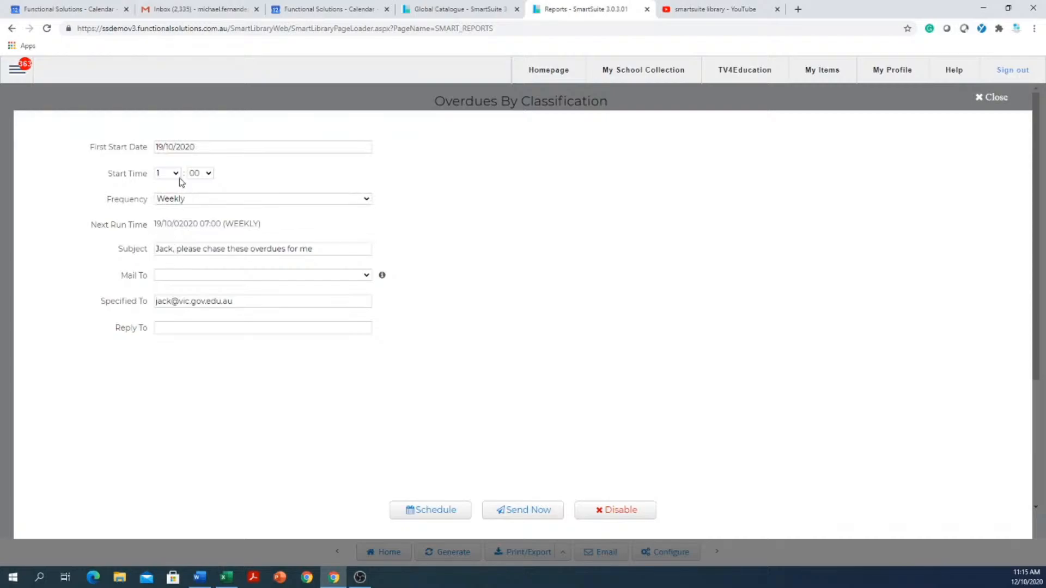
{"action": "left_click", "coordinate": [179, 175]}
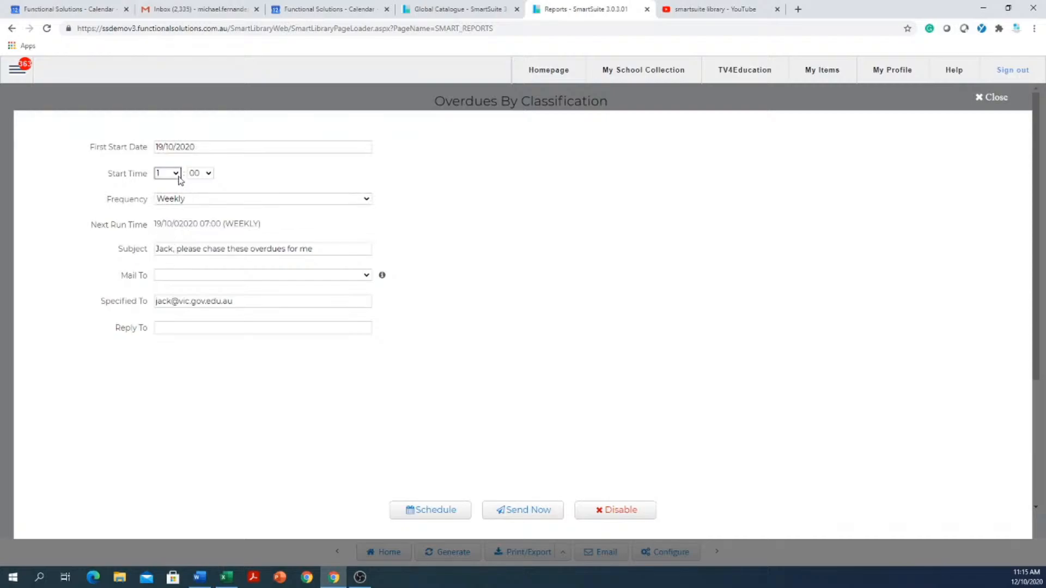
{"action": "left_click", "coordinate": [433, 513]}
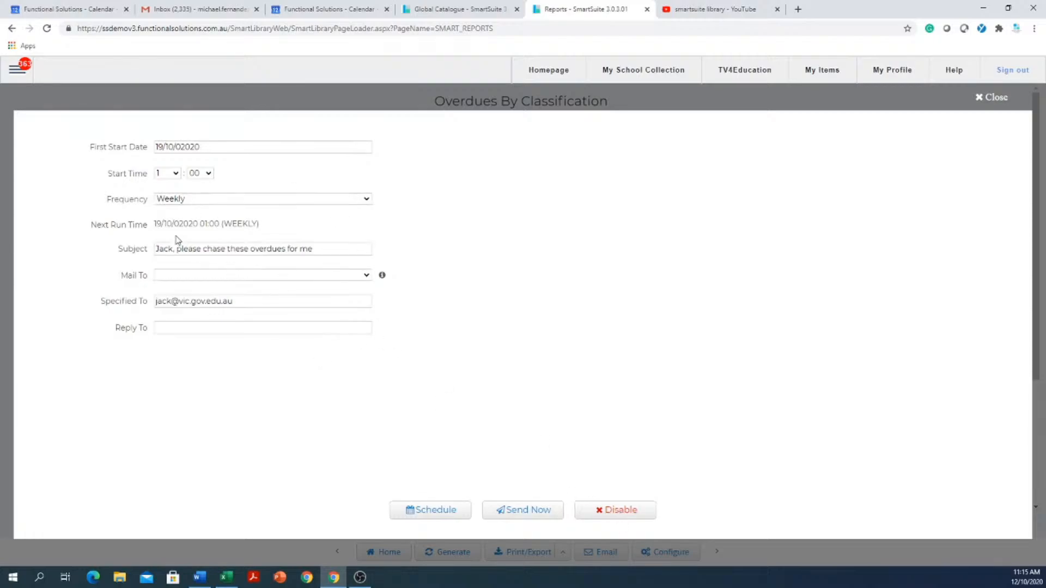
- Disable the report's email schedule, confirm stopping it, and close the email settings
{"action": "left_click", "coordinate": [621, 510]}
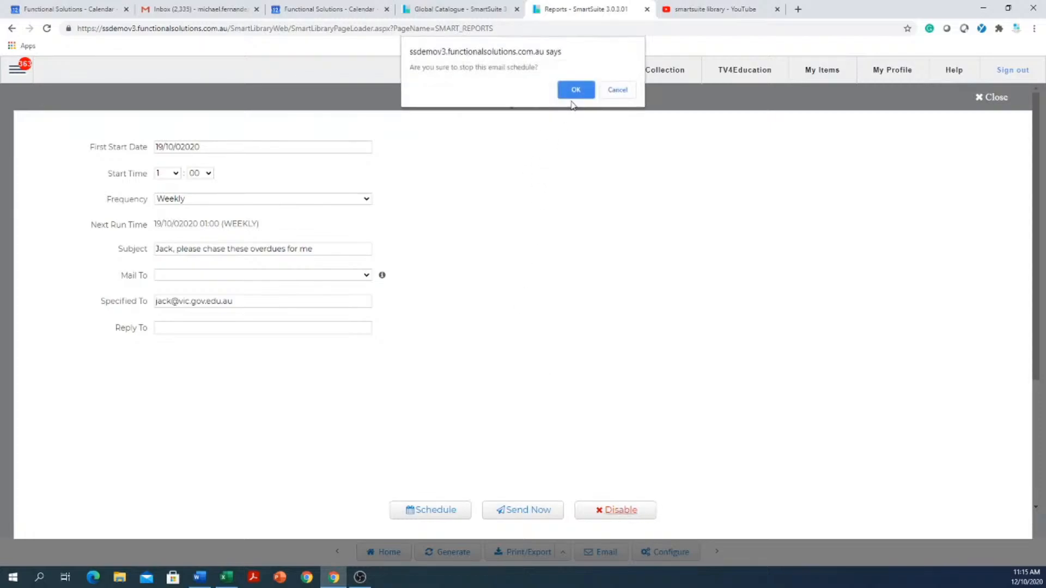
{"action": "left_click", "coordinate": [574, 89]}
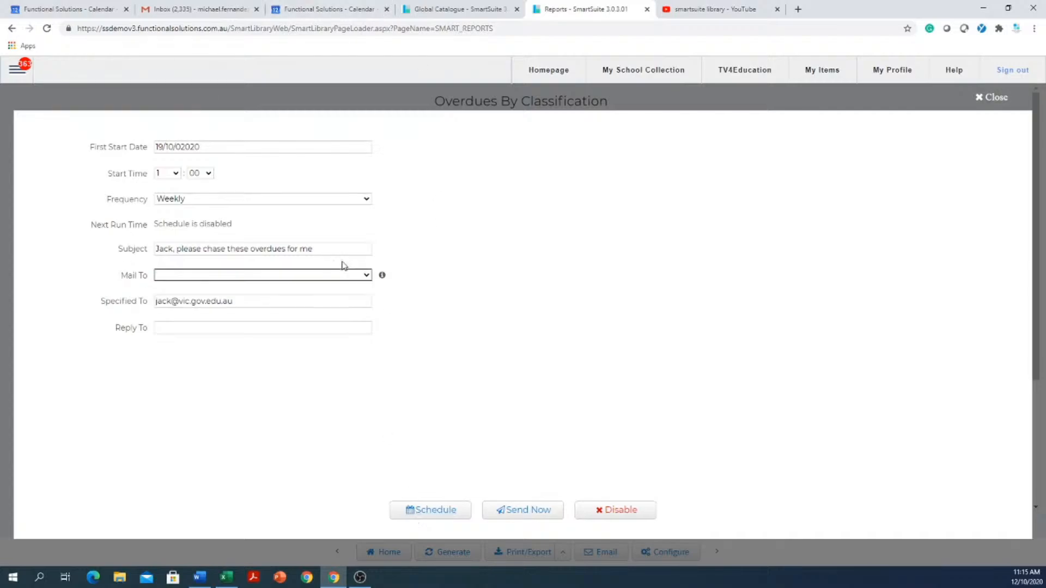
{"action": "left_click", "coordinate": [996, 98]}
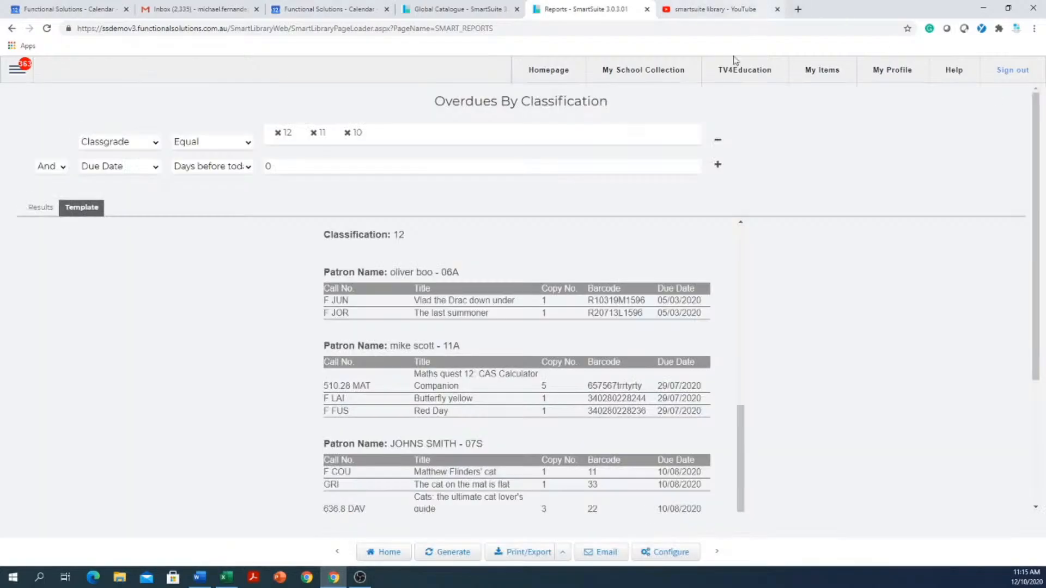
- Open My School Collection and examine its web address and the range of titles and videos offered
{"action": "left_click", "coordinate": [660, 71]}
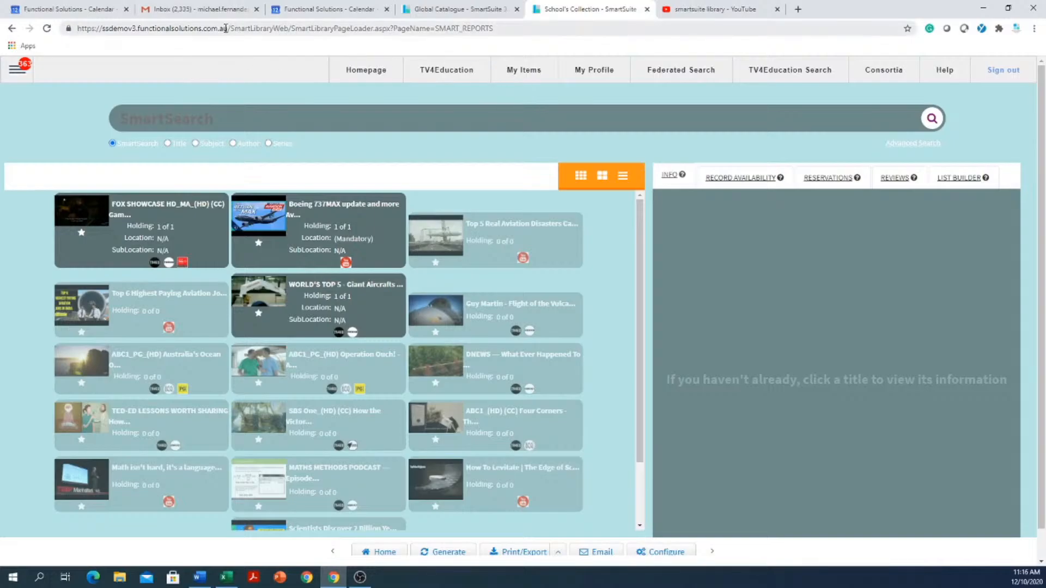
{"action": "left_click_drag", "start_coordinate": [229, 28], "coordinate": [79, 58]}
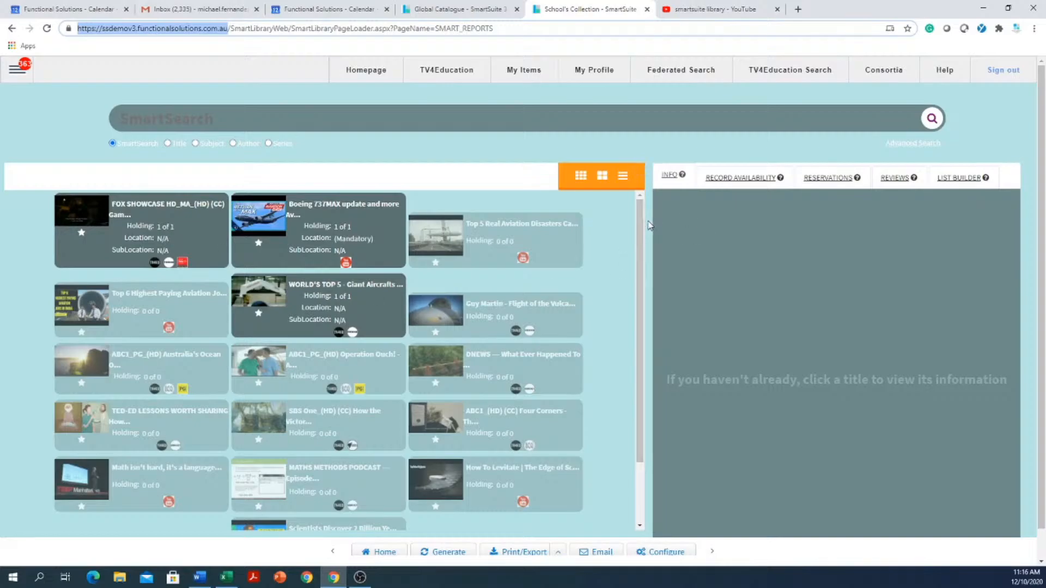
{"action": "scroll", "coordinate": [612, 491], "scroll_direction": "down", "scroll_amount": 1}
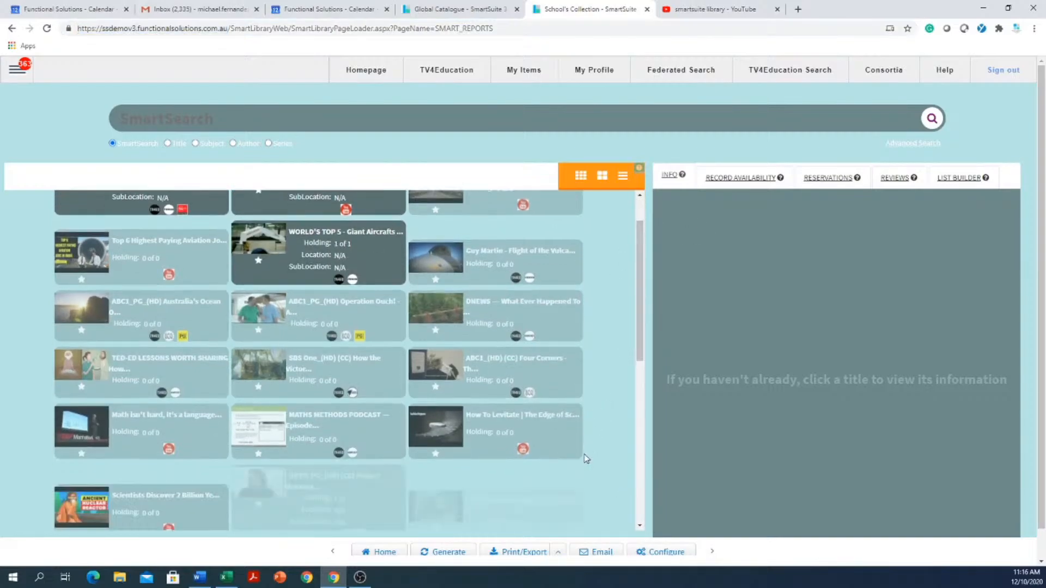
{"action": "scroll", "coordinate": [584, 459], "scroll_direction": "down", "scroll_amount": 5}
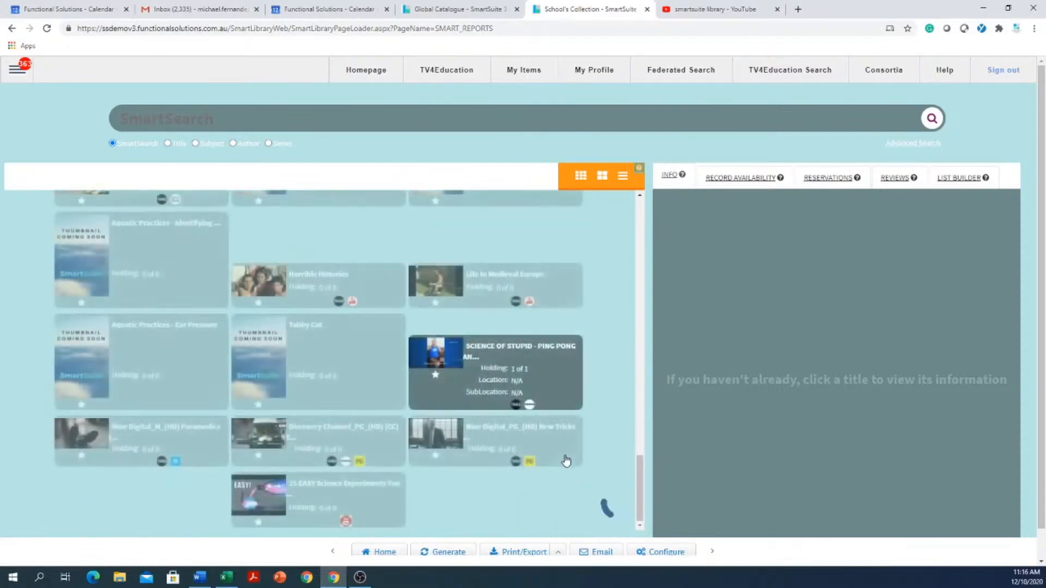
{"action": "left_click_drag", "start_coordinate": [640, 429], "coordinate": [656, 505]}
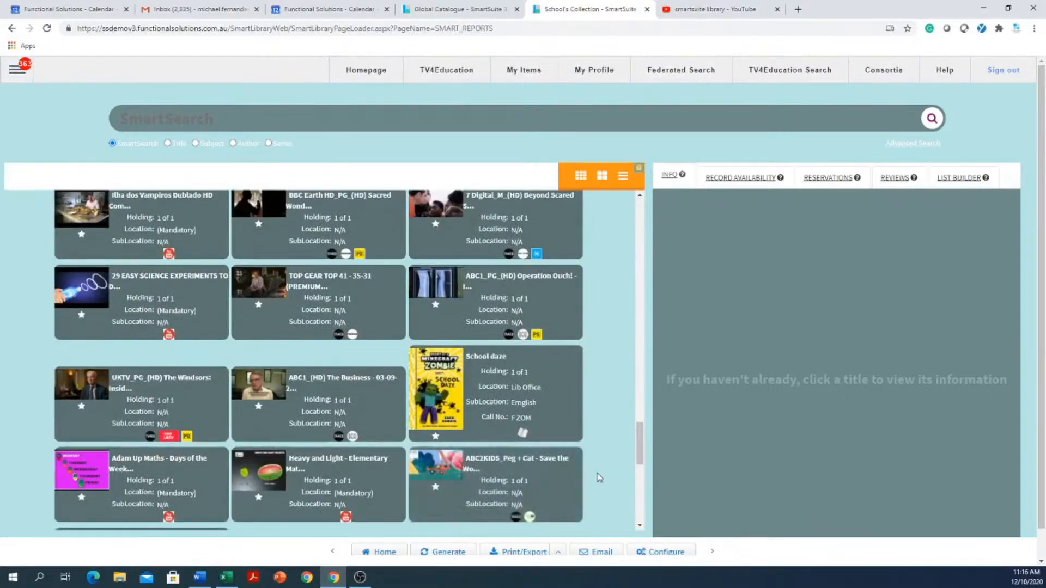
{"action": "scroll", "coordinate": [597, 474], "scroll_direction": "down", "scroll_amount": 5}
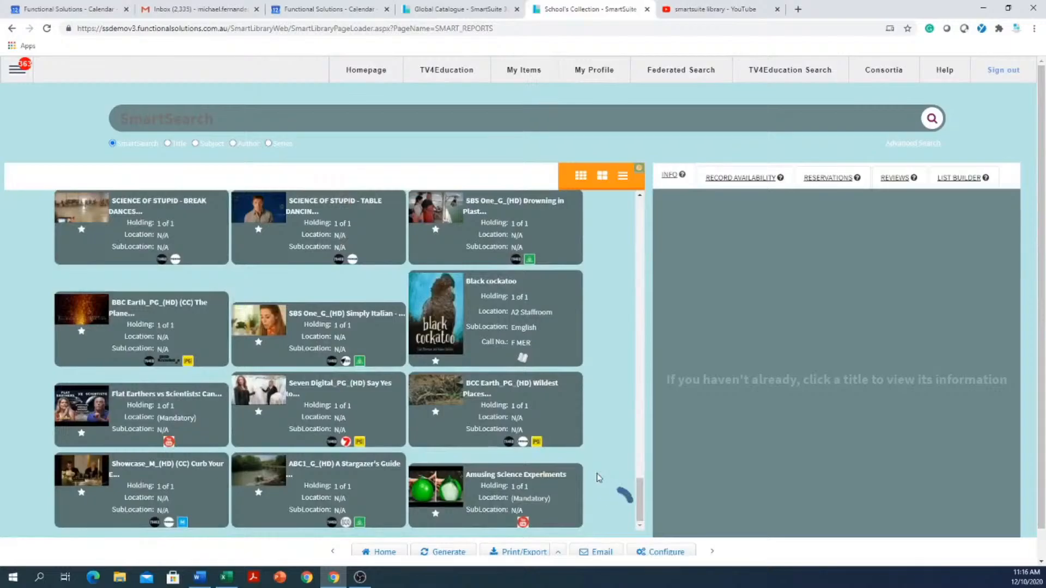
{"action": "scroll", "coordinate": [598, 478], "scroll_direction": "down", "scroll_amount": 10}
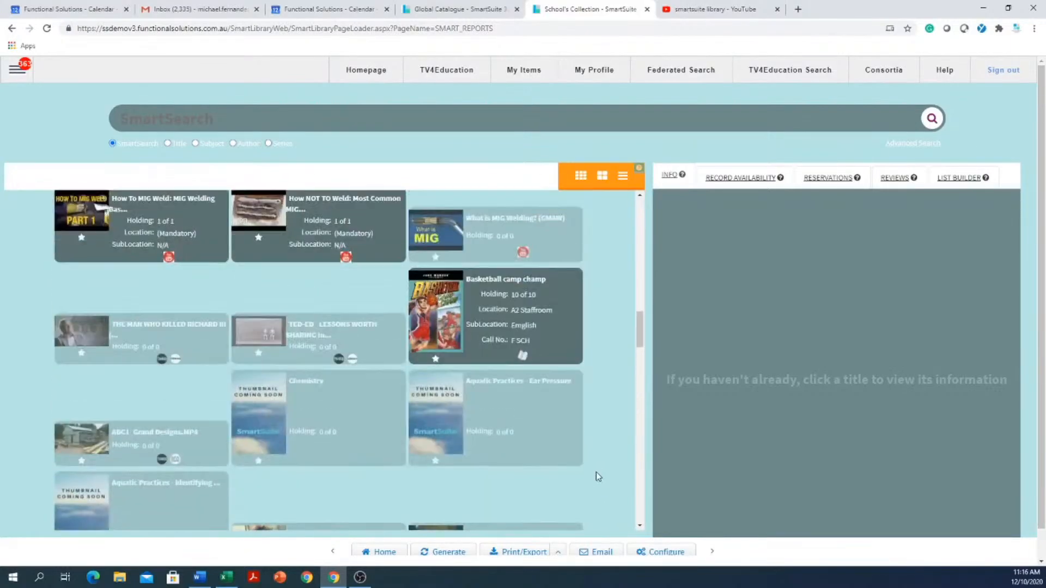
{"action": "scroll", "coordinate": [596, 459], "scroll_direction": "down", "scroll_amount": 5}
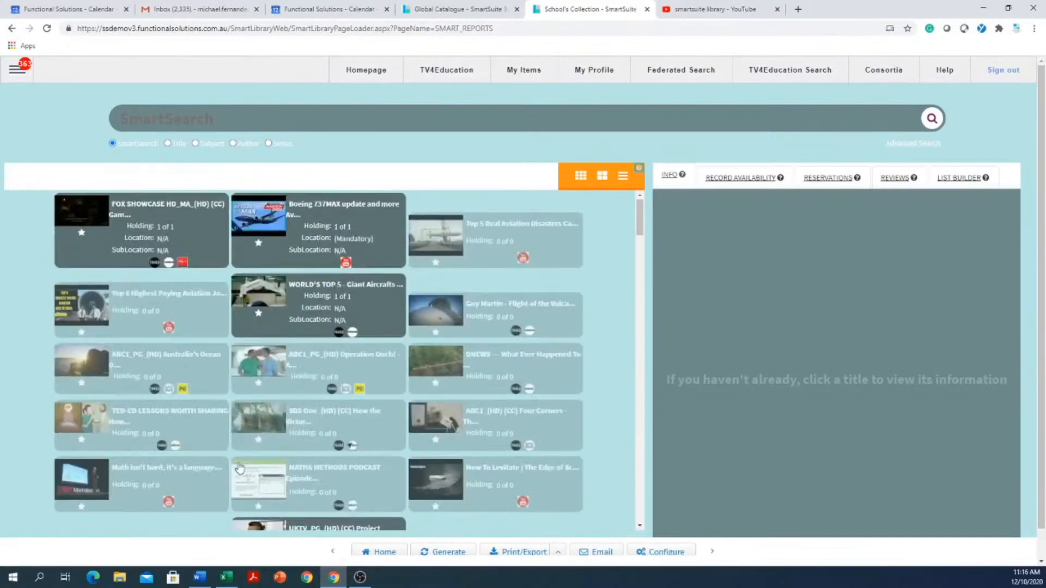
- Search the school collection for "cat" and view the details of The cat dreamer
{"action": "left_click", "coordinate": [298, 125]}
{"action": "key", "text": "Return"}
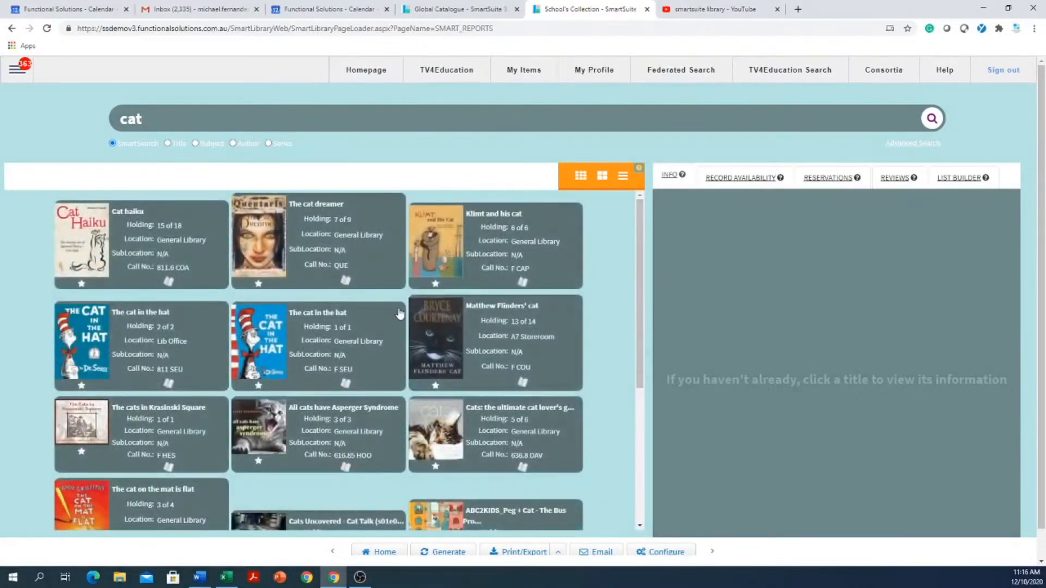
{"action": "left_click", "coordinate": [322, 205]}
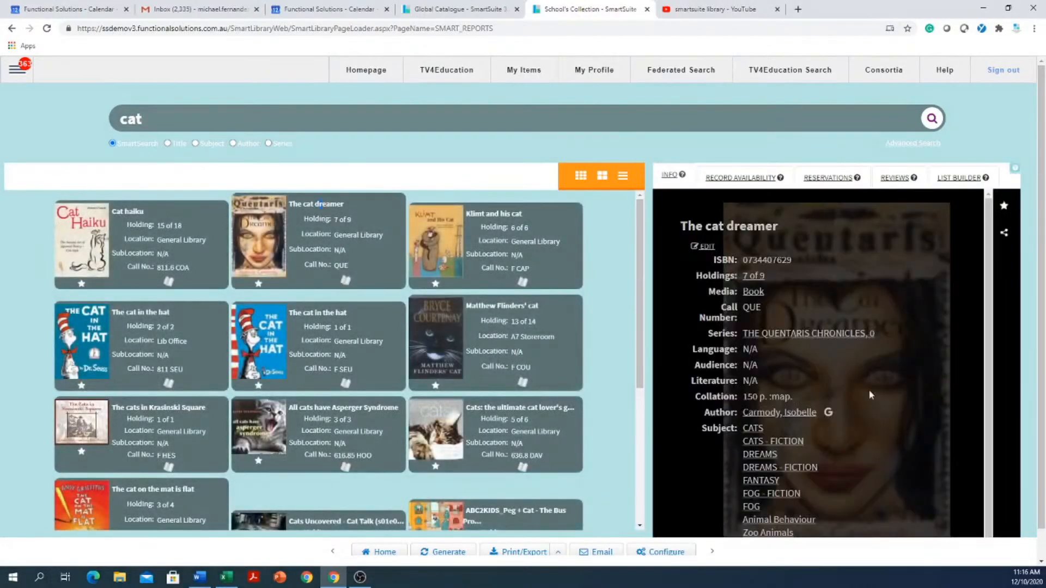
{"action": "scroll", "coordinate": [795, 364], "scroll_direction": "down", "scroll_amount": 1}
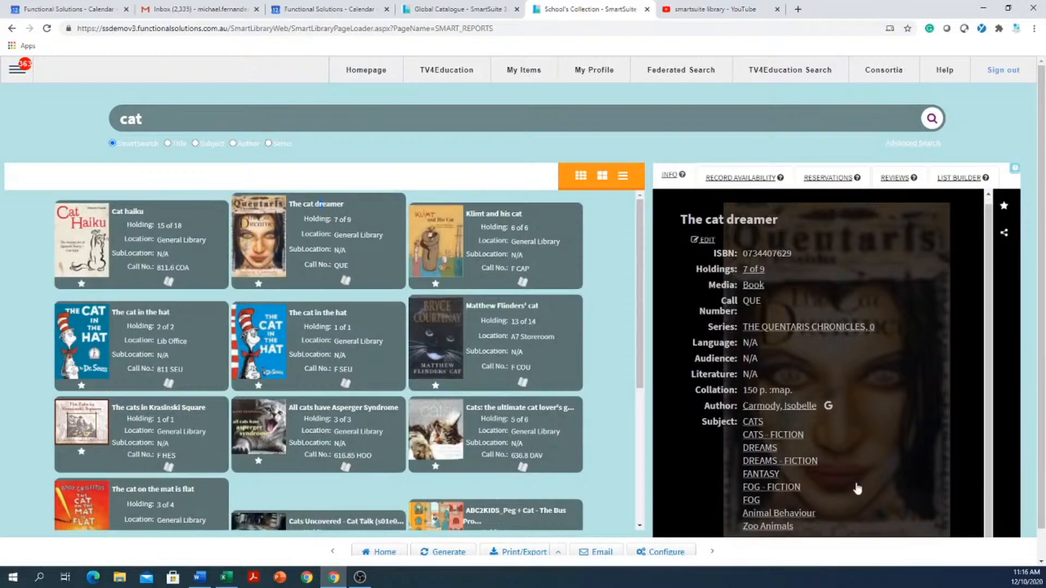
- List the titles sharing The cat dreamer's DREAMS - FICTION subject and view the details of Maggot pie
{"action": "left_click", "coordinate": [787, 474]}
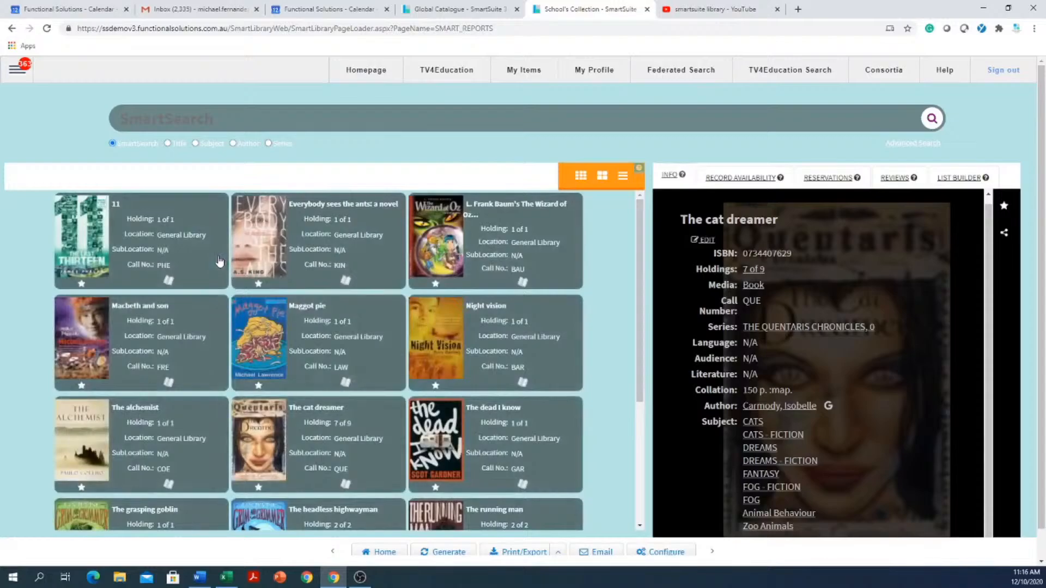
{"action": "left_click", "coordinate": [350, 331]}
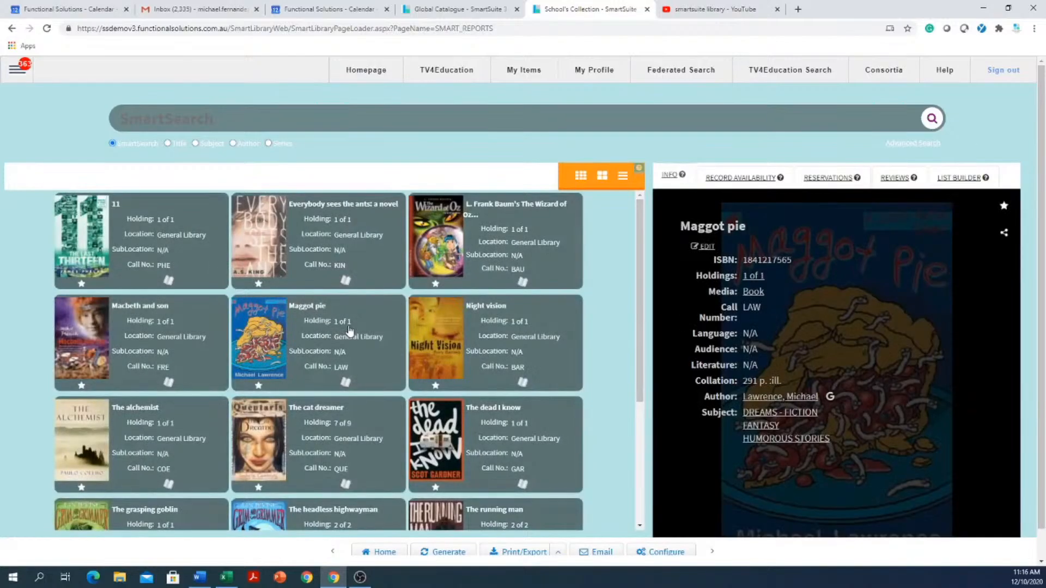
- List the titles by Maggot pie's author, and browse the titles under its FANTASY subject
{"action": "left_click", "coordinate": [762, 402]}
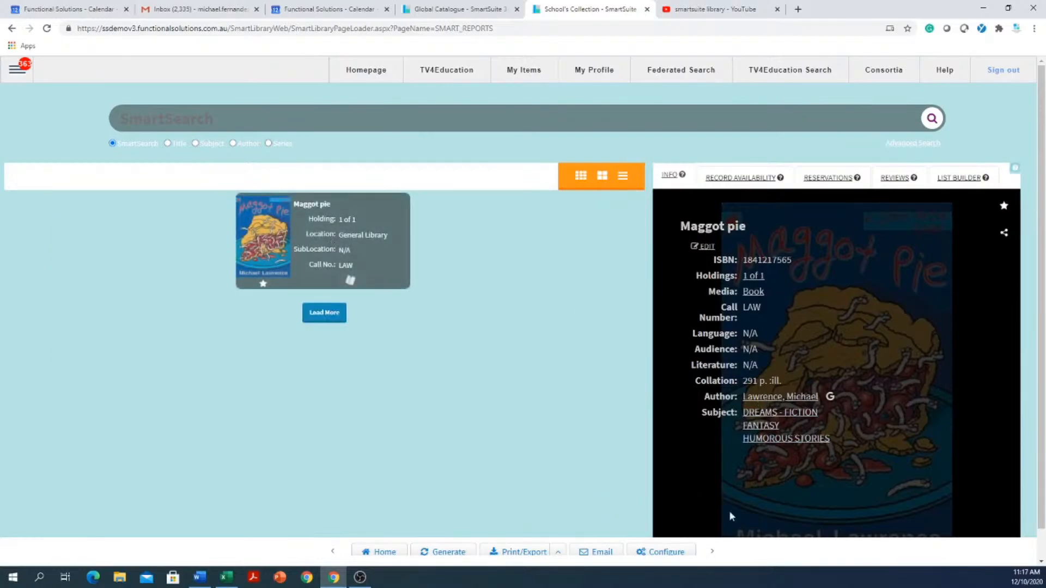
{"action": "left_click", "coordinate": [750, 436]}
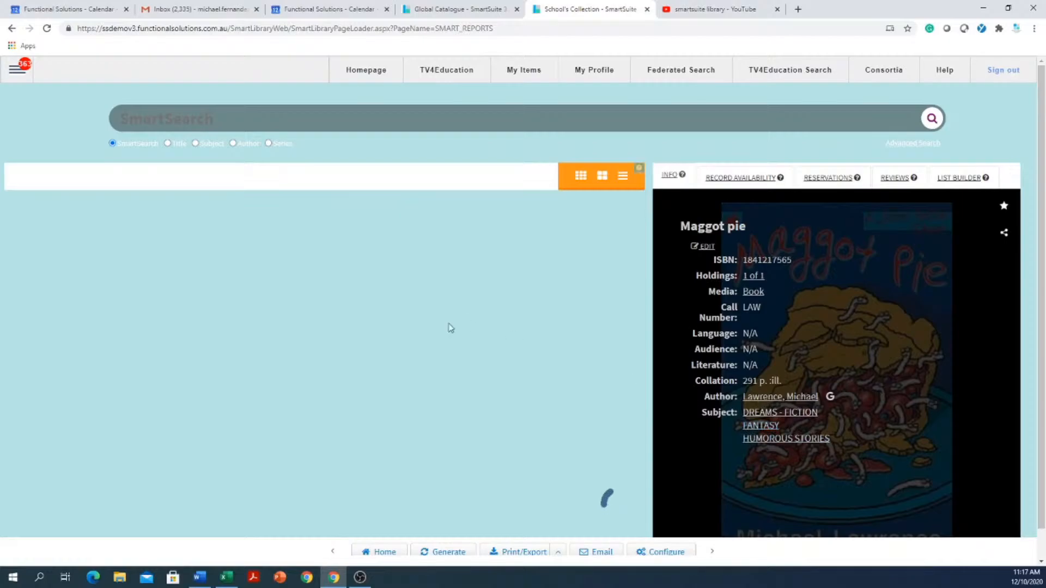
{"action": "scroll", "coordinate": [391, 335], "scroll_direction": "down", "scroll_amount": 5}
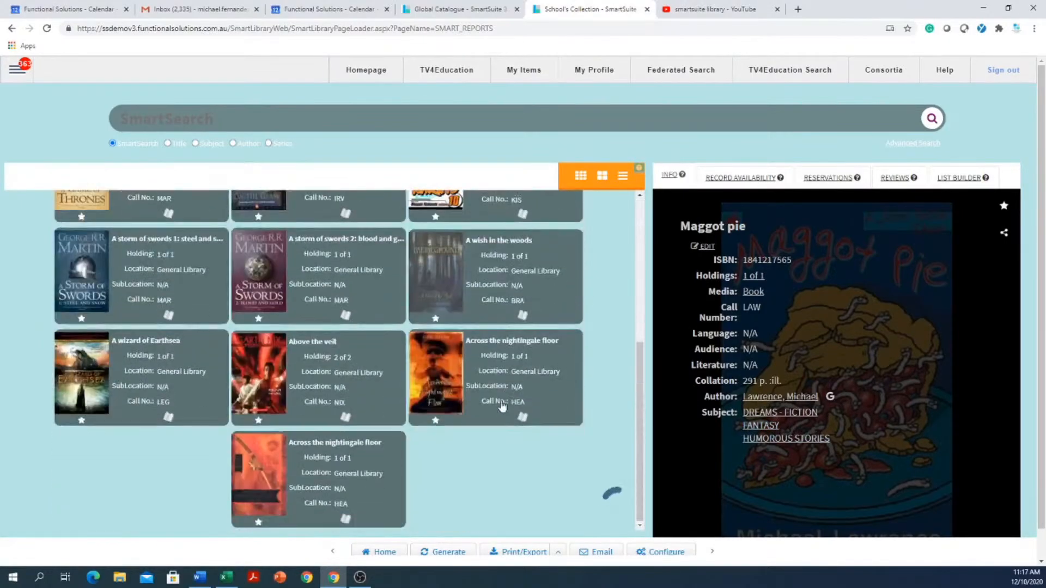
- Search the school collection for "cat" by subject and again by title
{"action": "scroll", "coordinate": [501, 405], "scroll_direction": "up", "scroll_amount": 5}
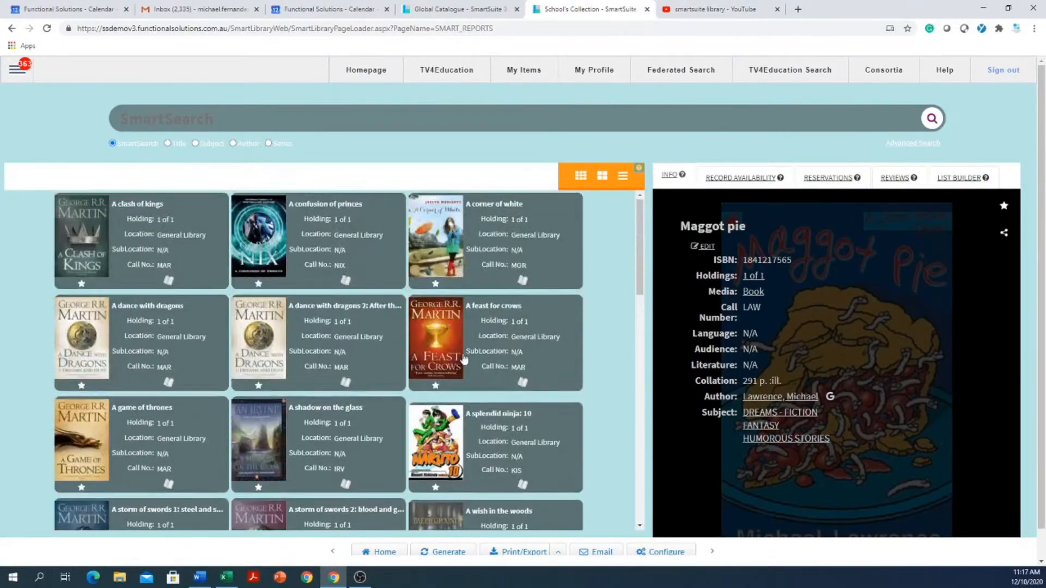
{"action": "left_click", "coordinate": [195, 143]}
{"action": "left_click", "coordinate": [230, 126]}
{"action": "type", "text": "cat"}
{"action": "key", "text": "Return"}
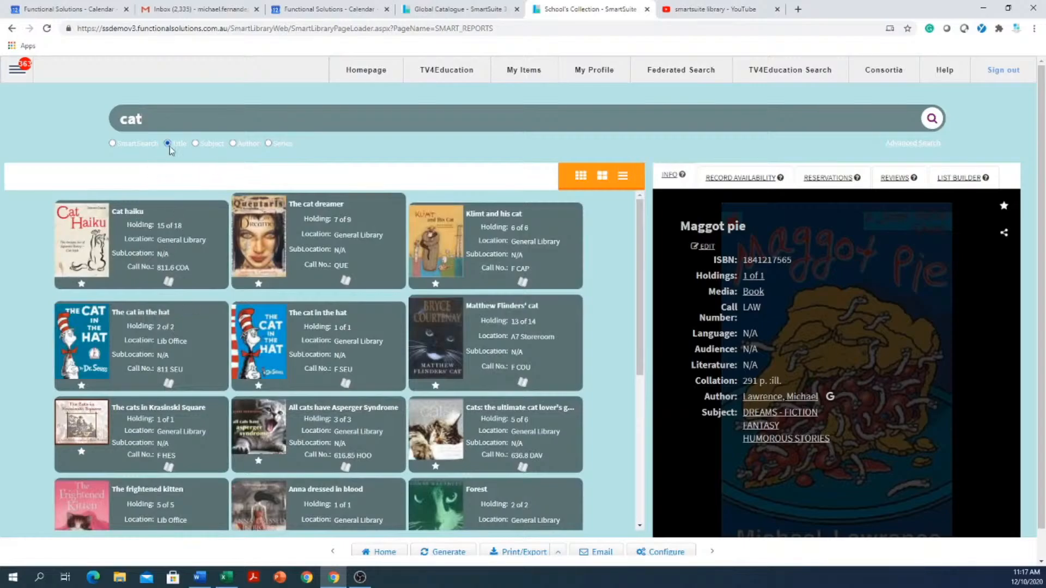
{"action": "left_click", "coordinate": [932, 120]}
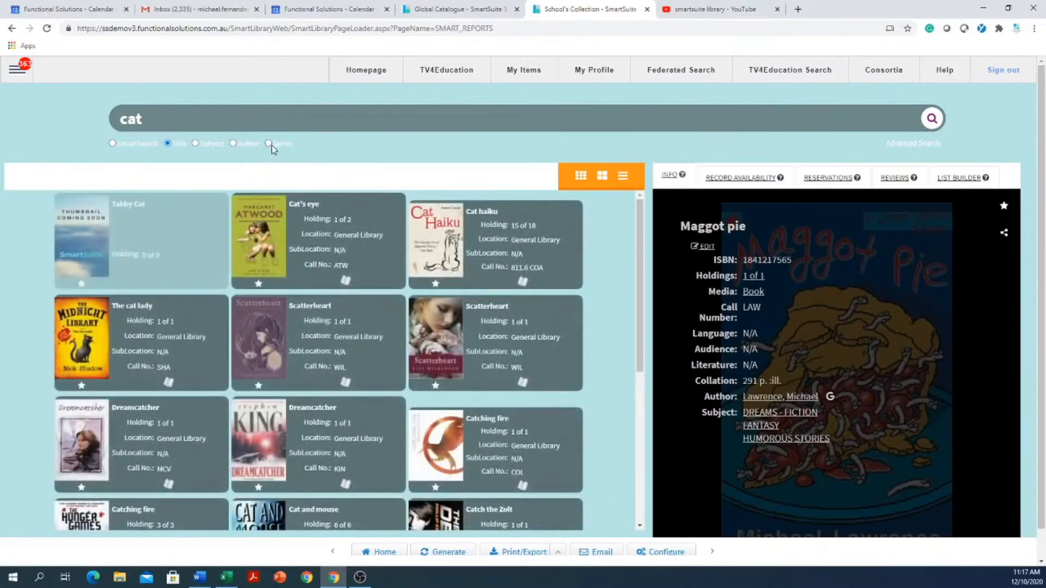
- Repeat the "cat" search by series and by author, and view the details of Torn
{"action": "left_click", "coordinate": [926, 121]}
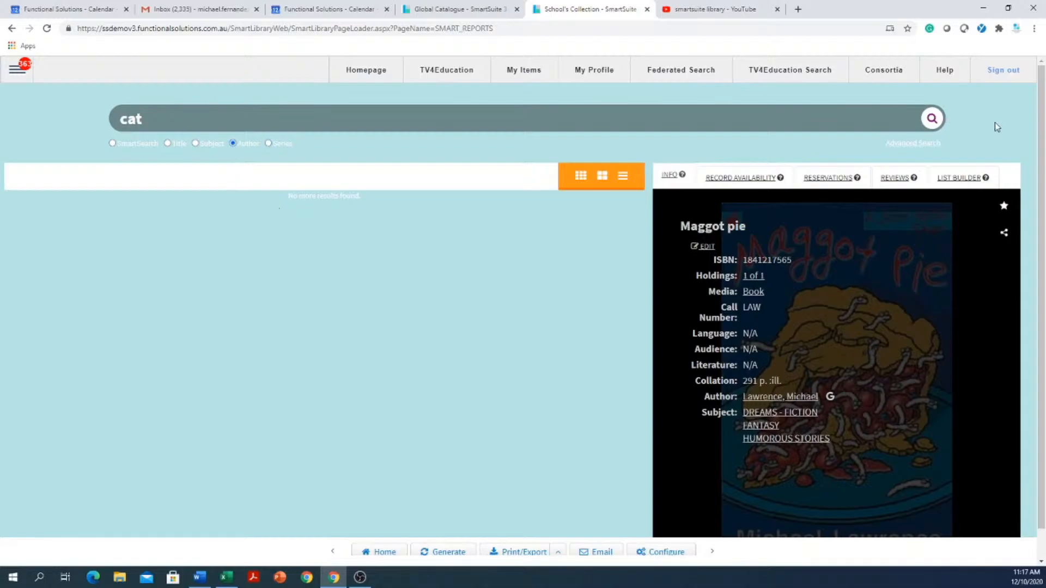
{"action": "left_click", "coordinate": [928, 123]}
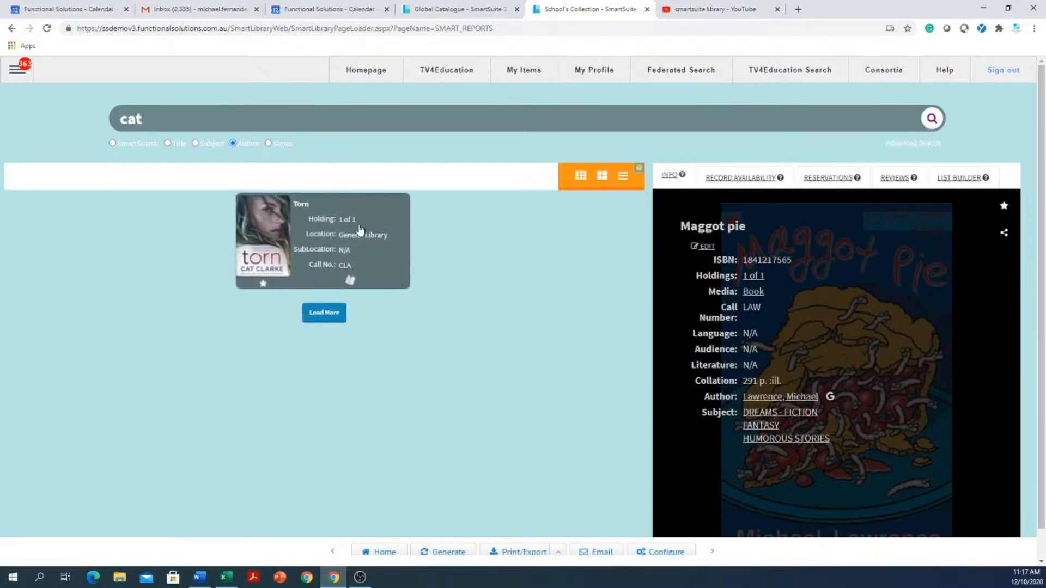
{"action": "left_click", "coordinate": [337, 237]}
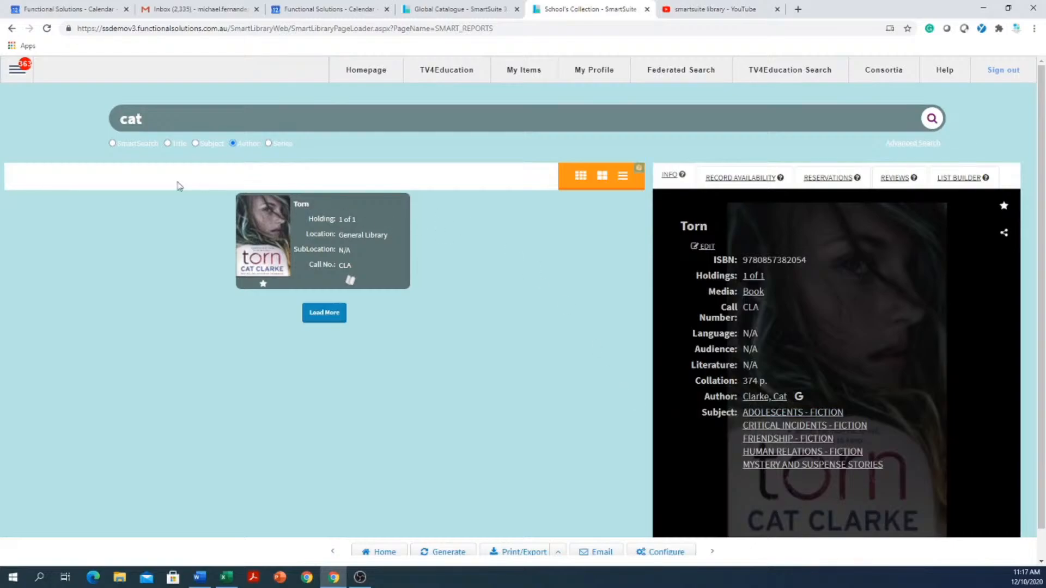
- Rerun the "cat" search as a SmartSearch, and run an advanced search for "cat" with the search field set to Subject
{"action": "left_click", "coordinate": [112, 144]}
{"action": "left_click", "coordinate": [931, 119]}
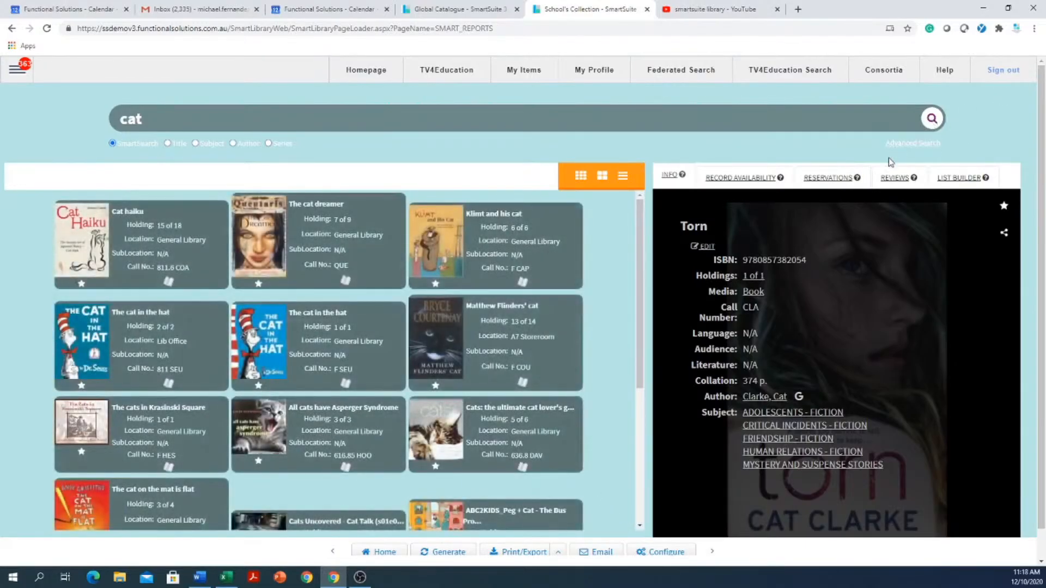
{"action": "left_click", "coordinate": [903, 144]}
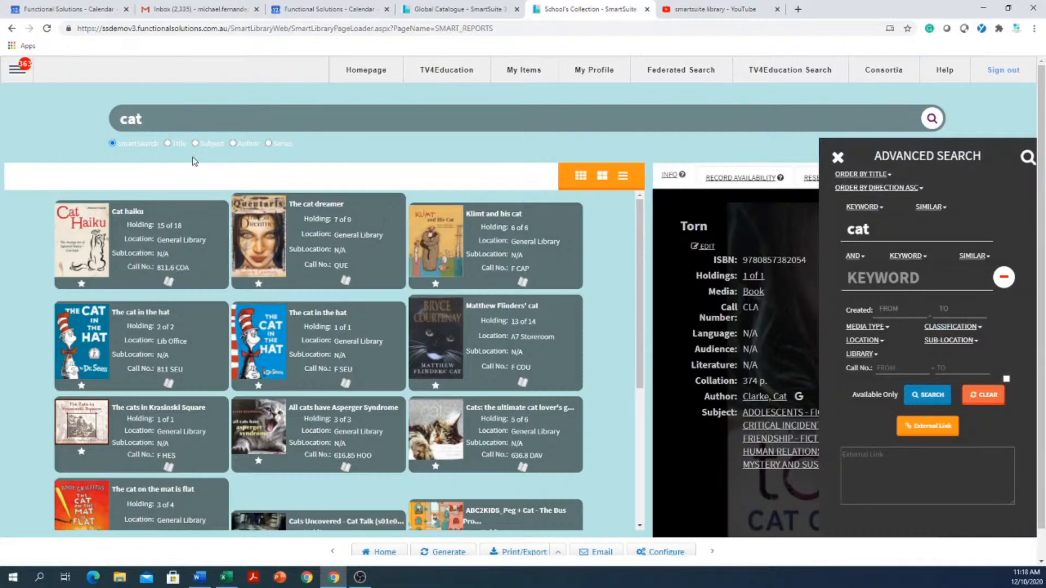
{"action": "left_click", "coordinate": [864, 206]}
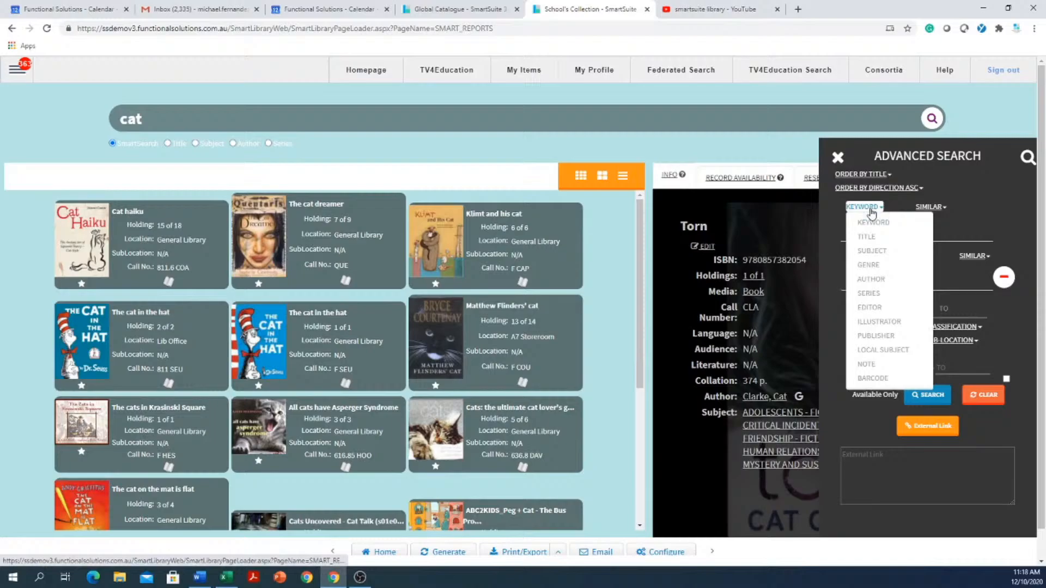
{"action": "left_click", "coordinate": [877, 251]}
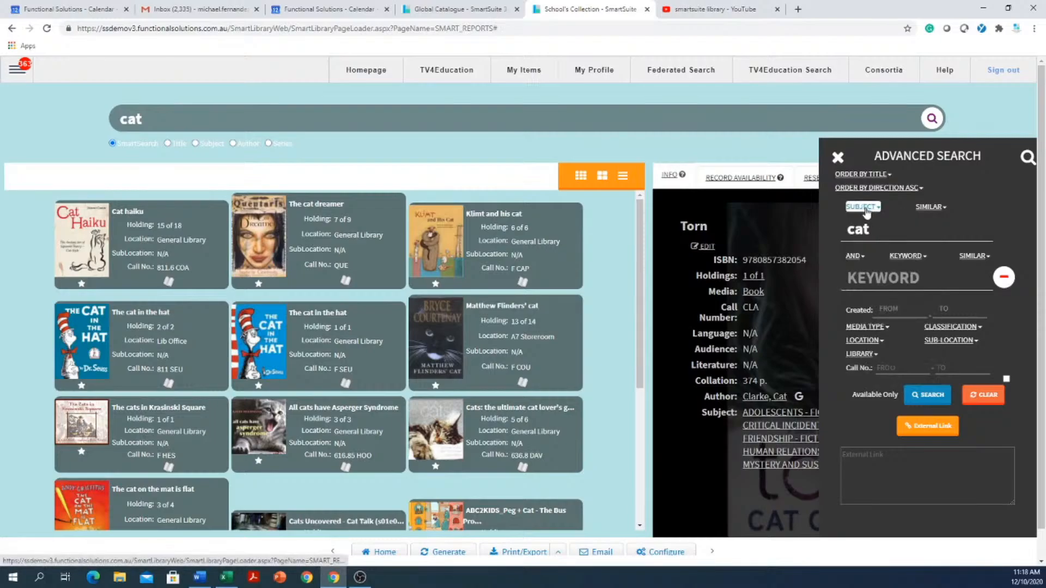
{"action": "left_click", "coordinate": [929, 396]}
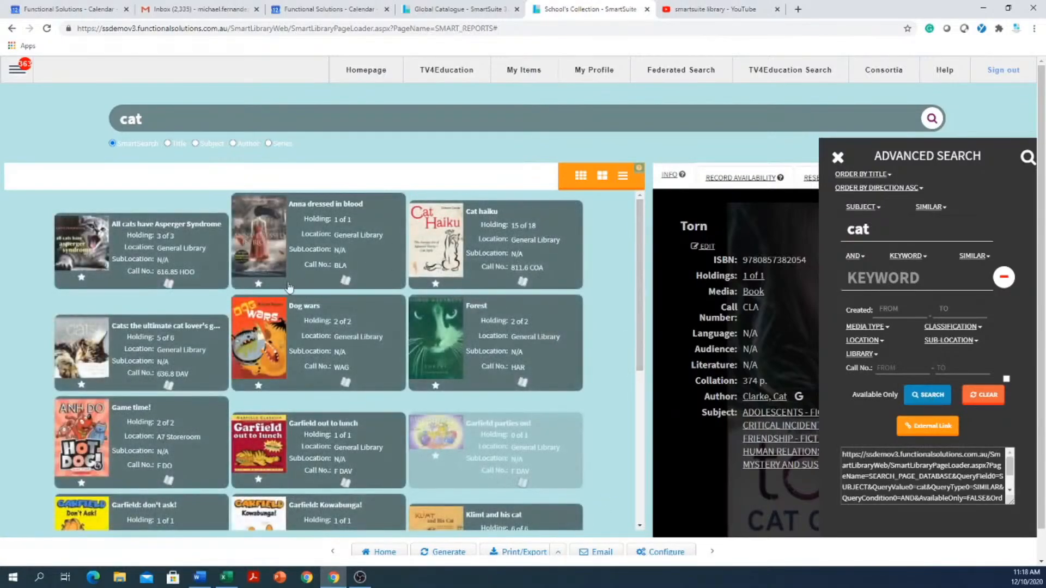
- Copy the external link of the "cat" subject search and open it in a new browser tab with the advanced search closed
{"action": "left_click", "coordinate": [932, 428]}
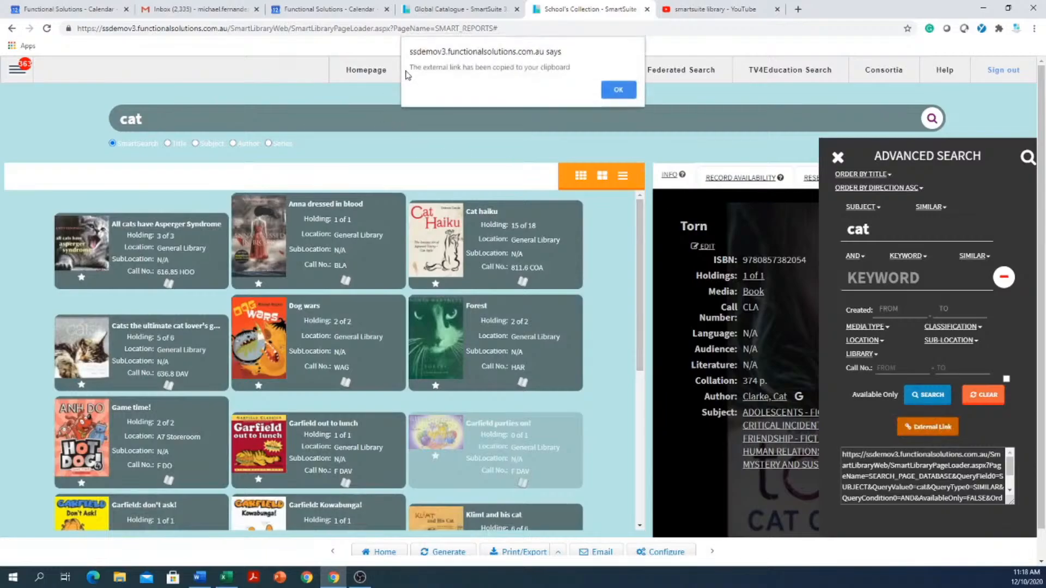
{"action": "left_click", "coordinate": [618, 91]}
{"action": "left_click", "coordinate": [840, 159]}
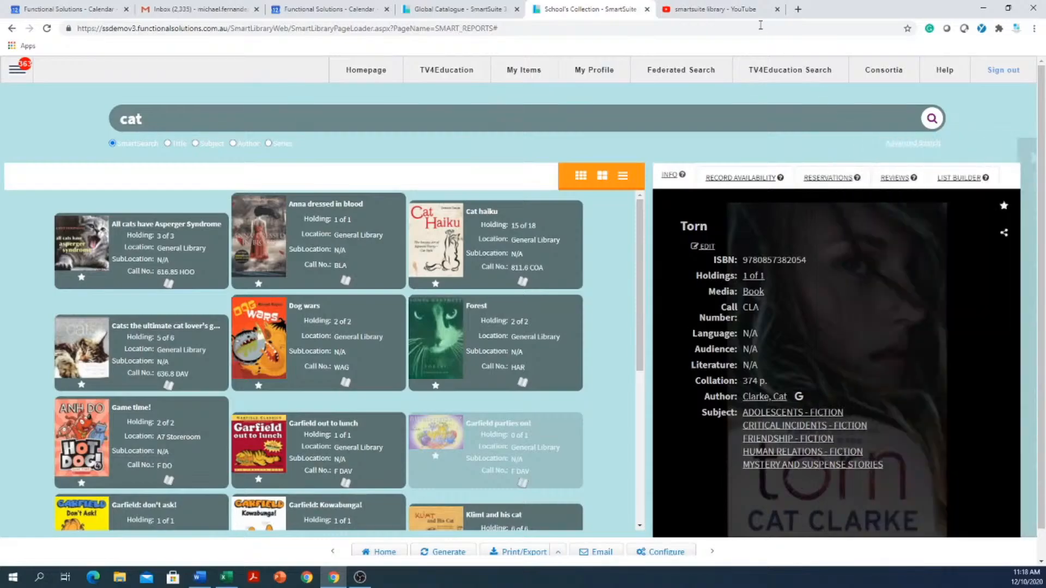
{"action": "left_click", "coordinate": [799, 10]}
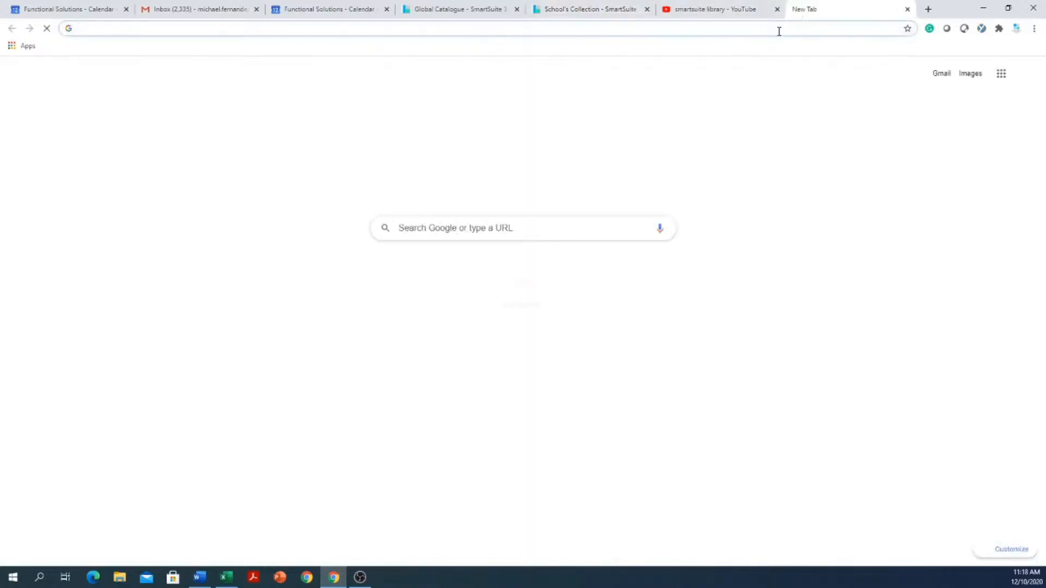
{"action": "right_click", "coordinate": [778, 29]}
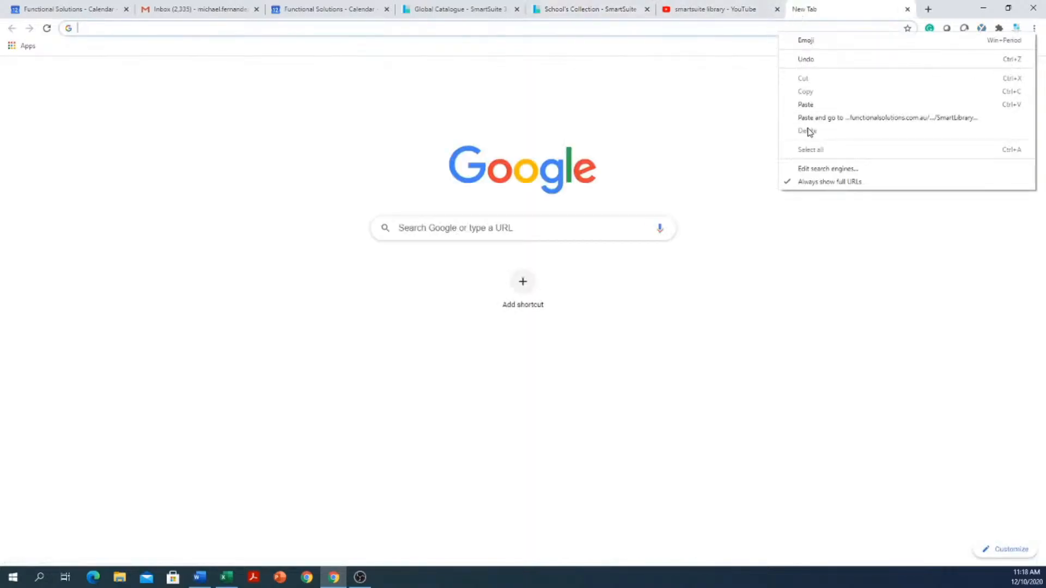
{"action": "left_click", "coordinate": [807, 105]}
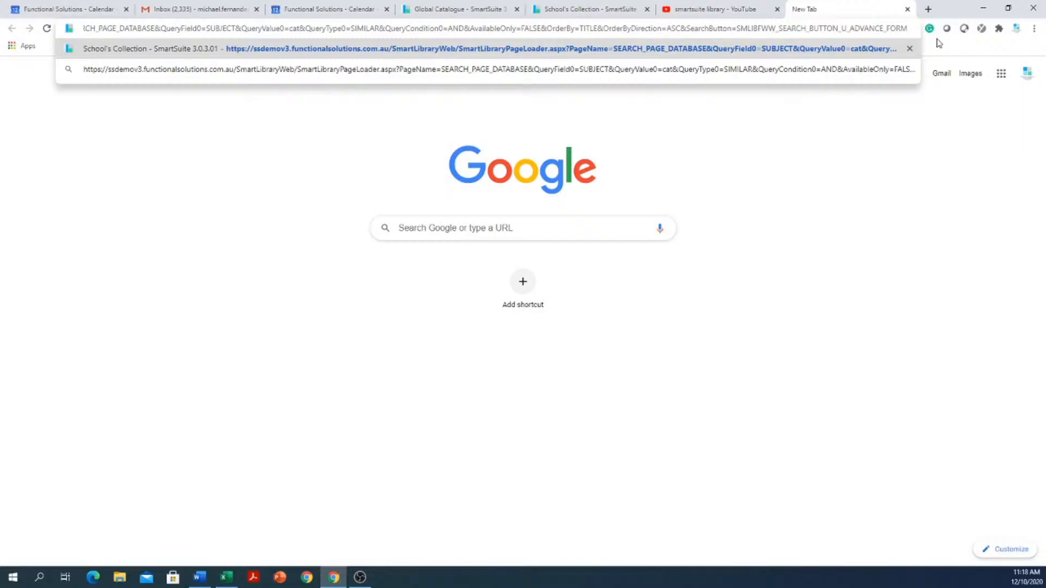
{"action": "key", "text": "Return"}
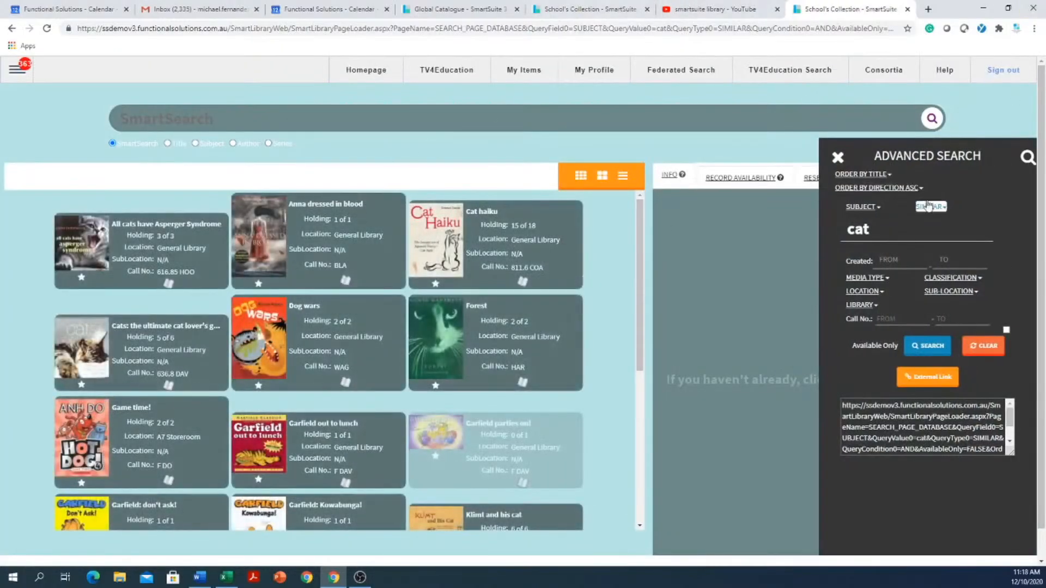
{"action": "left_click", "coordinate": [837, 158]}
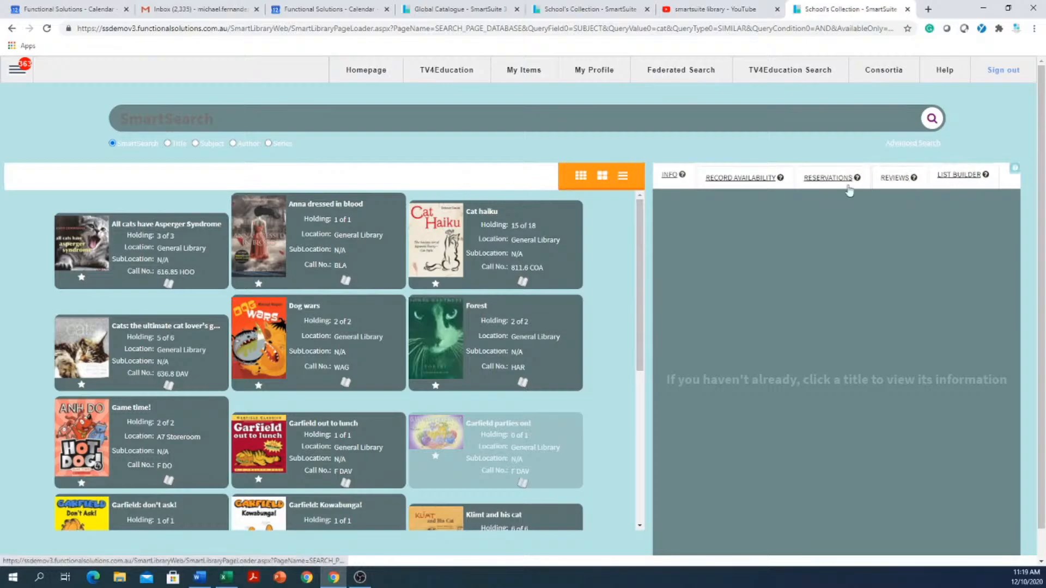
- Check the record availability of Anna dressed in blood, filtering its copies by on loan and by available
{"action": "left_click", "coordinate": [730, 181]}
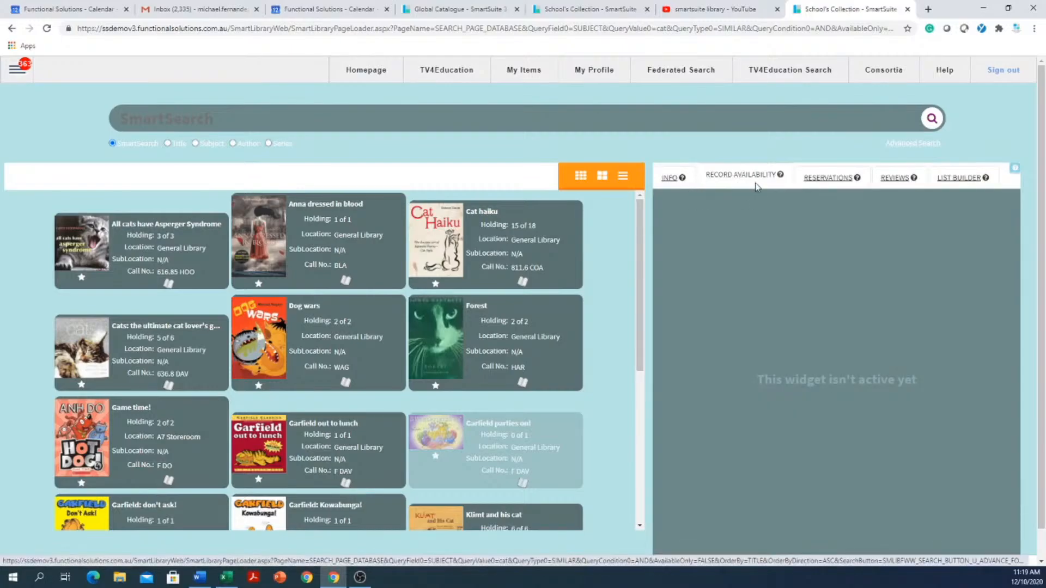
{"action": "left_click", "coordinate": [363, 251]}
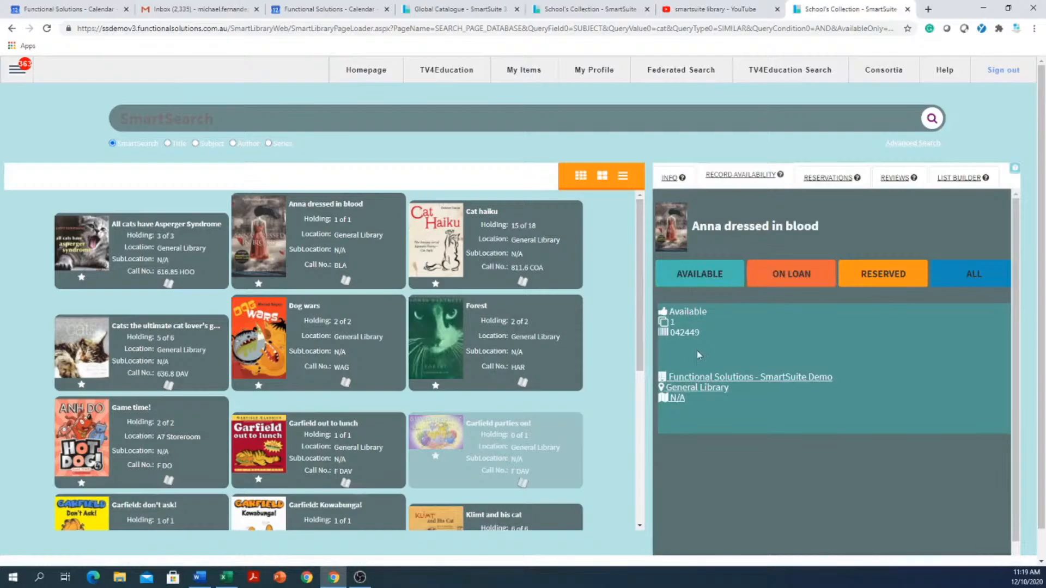
{"action": "left_click", "coordinate": [789, 277]}
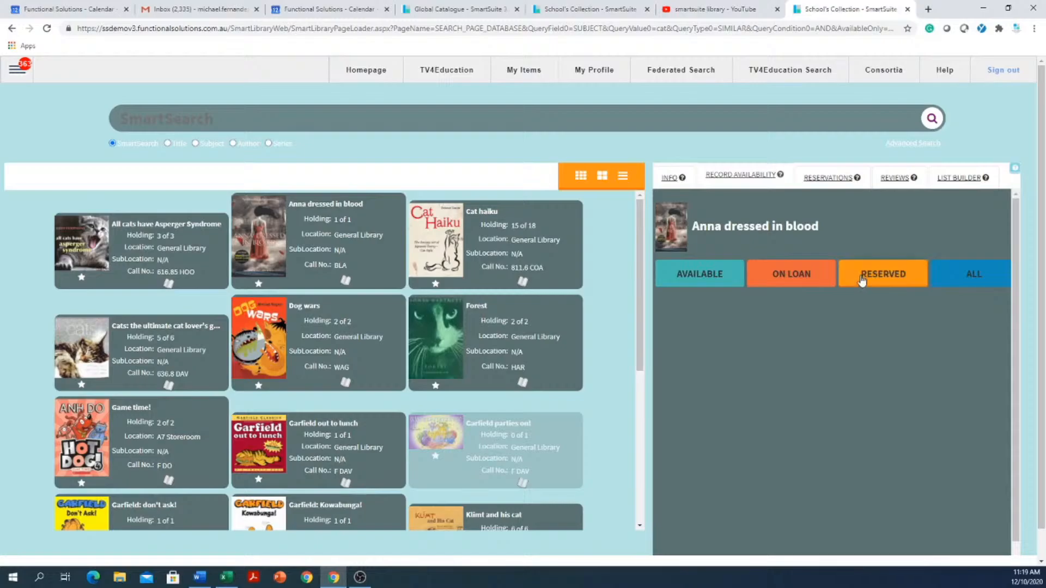
{"action": "left_click", "coordinate": [694, 288]}
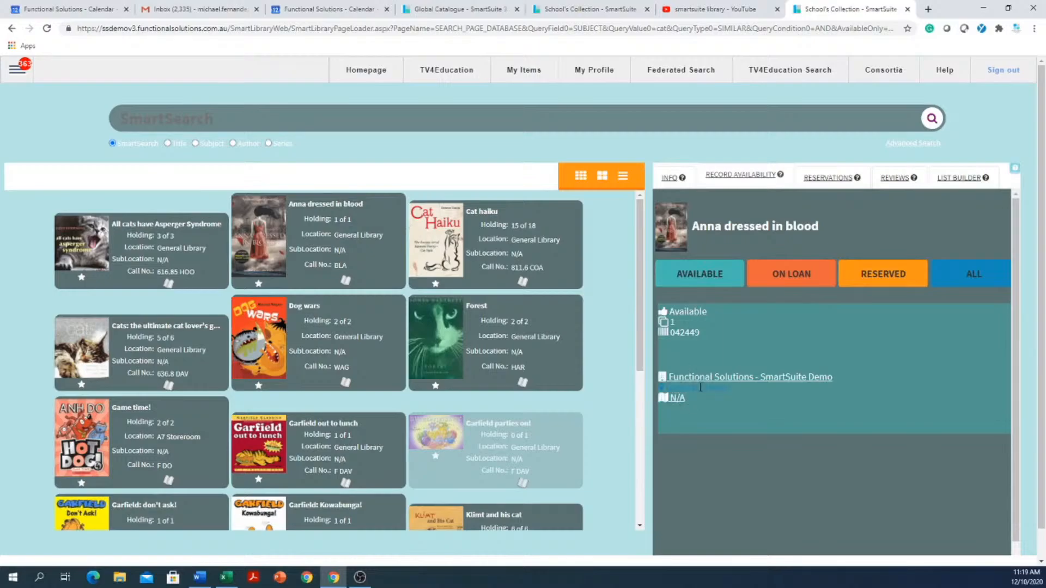
- View the details of Anna dressed in blood, and look up its author on Google before returning to the collection
{"action": "left_click", "coordinate": [672, 179]}
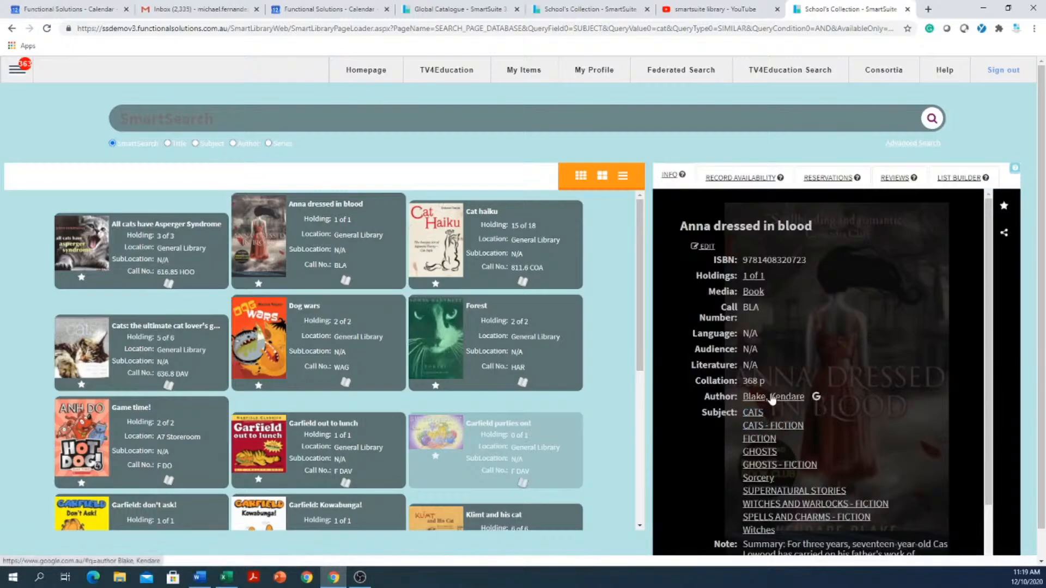
{"action": "left_click", "coordinate": [815, 400]}
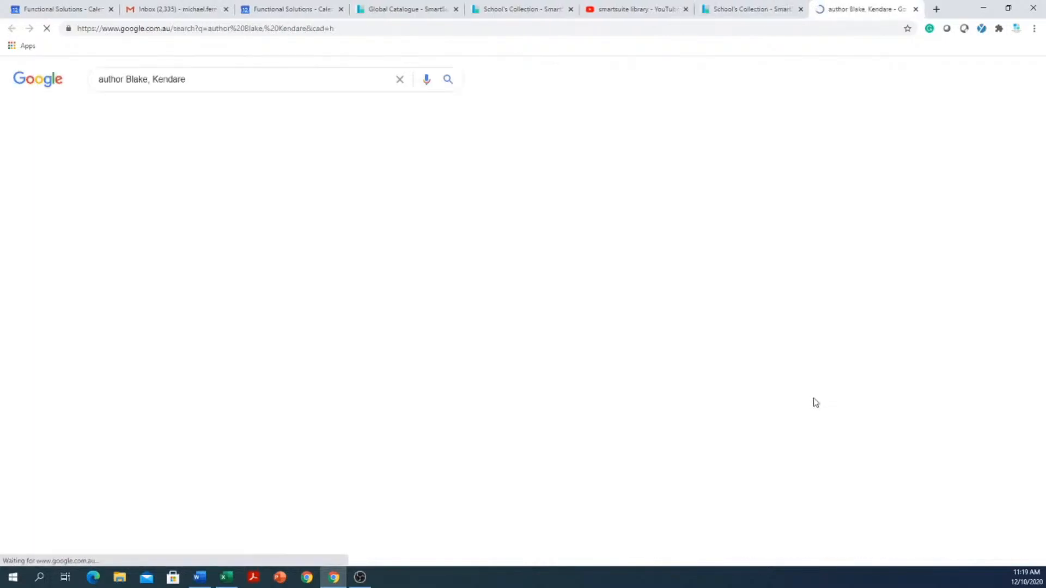
{"action": "left_click", "coordinate": [916, 9]}
- View the details and Google preview of Cat haiku, and close the browser
{"action": "left_click", "coordinate": [501, 225]}
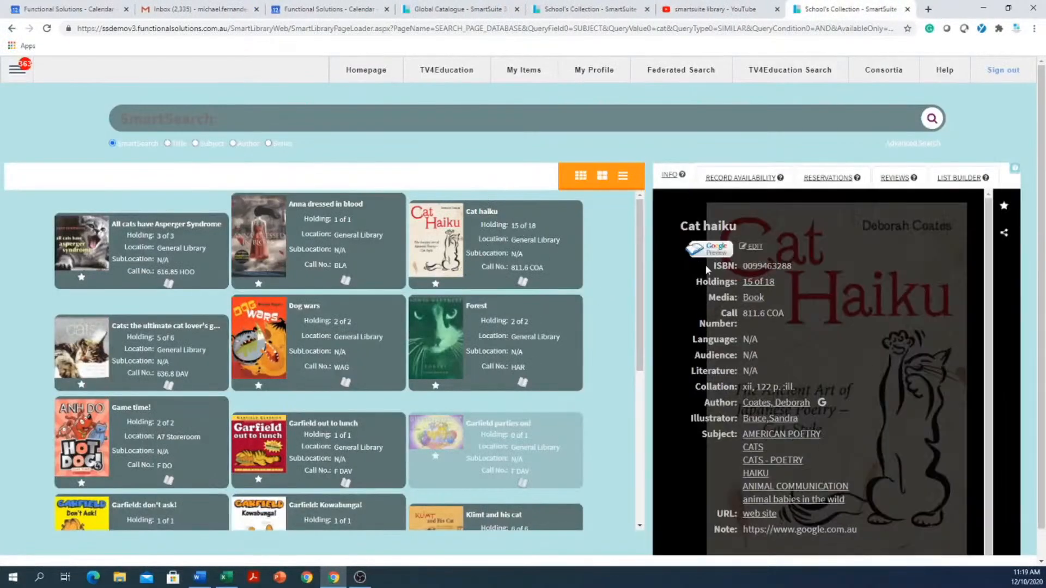
{"action": "left_click", "coordinate": [712, 247]}
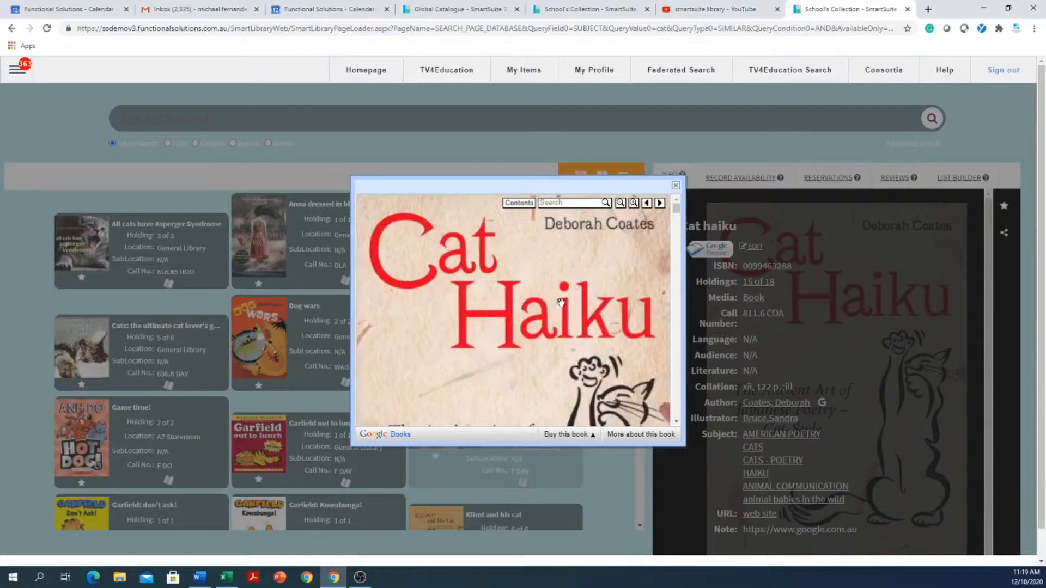
{"action": "left_click", "coordinate": [676, 186]}
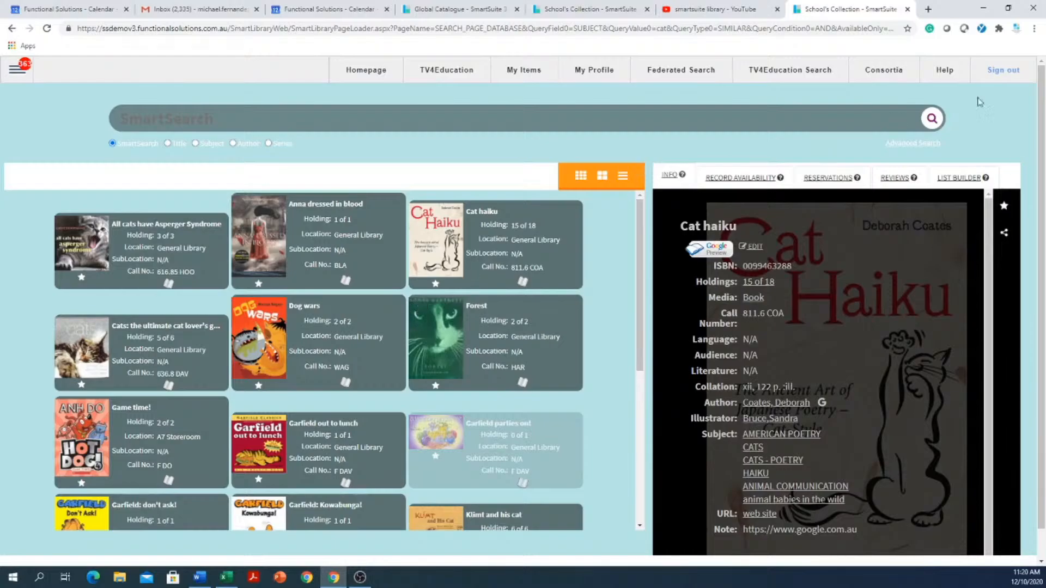
{"action": "left_click", "coordinate": [1035, 9]}
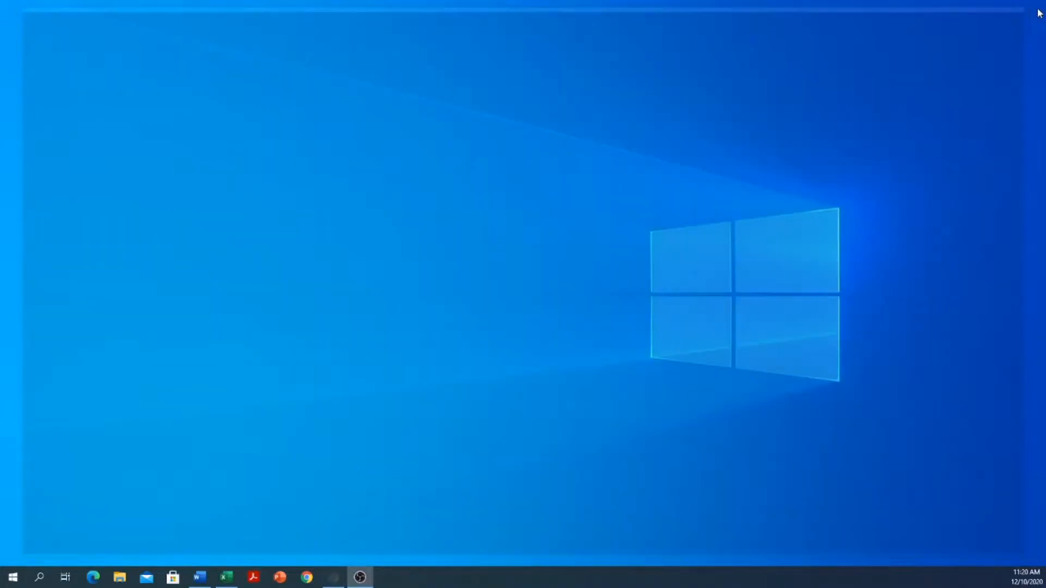